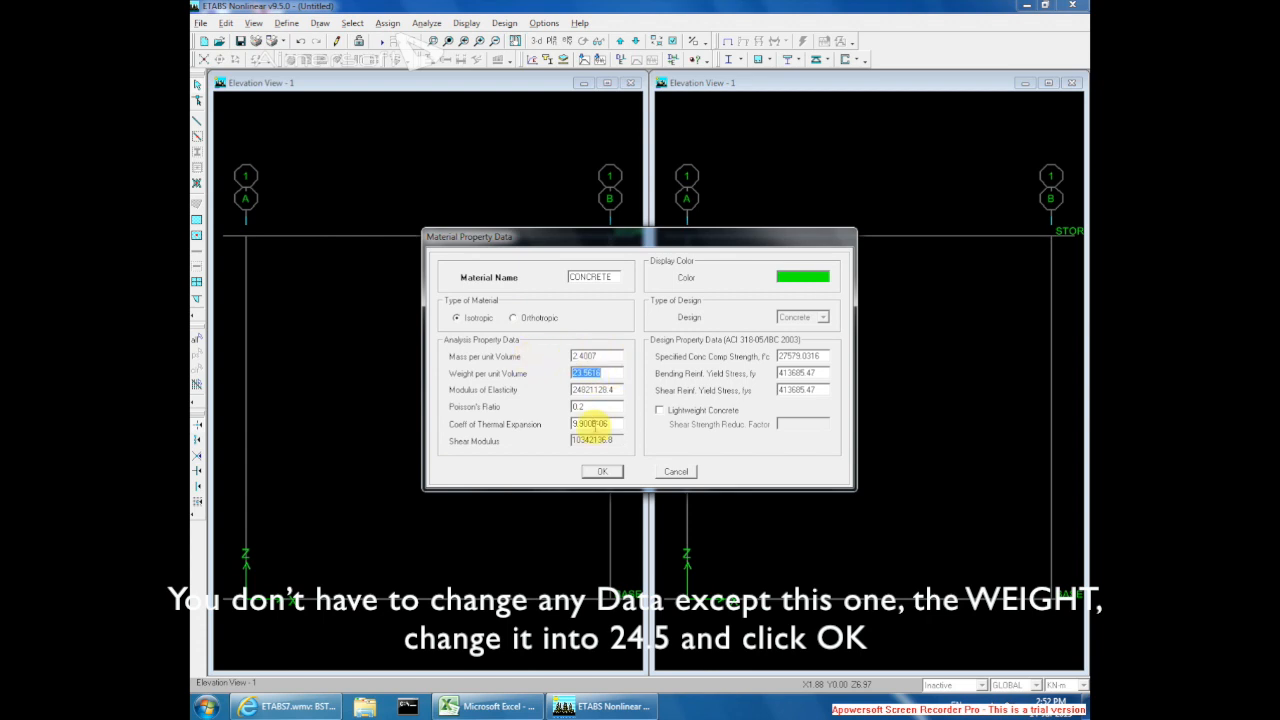
- Set the CONCRETE material's weight per unit volume to 24.5 and accept the material definitions
left_click_drag(606, 372, 536, 374)
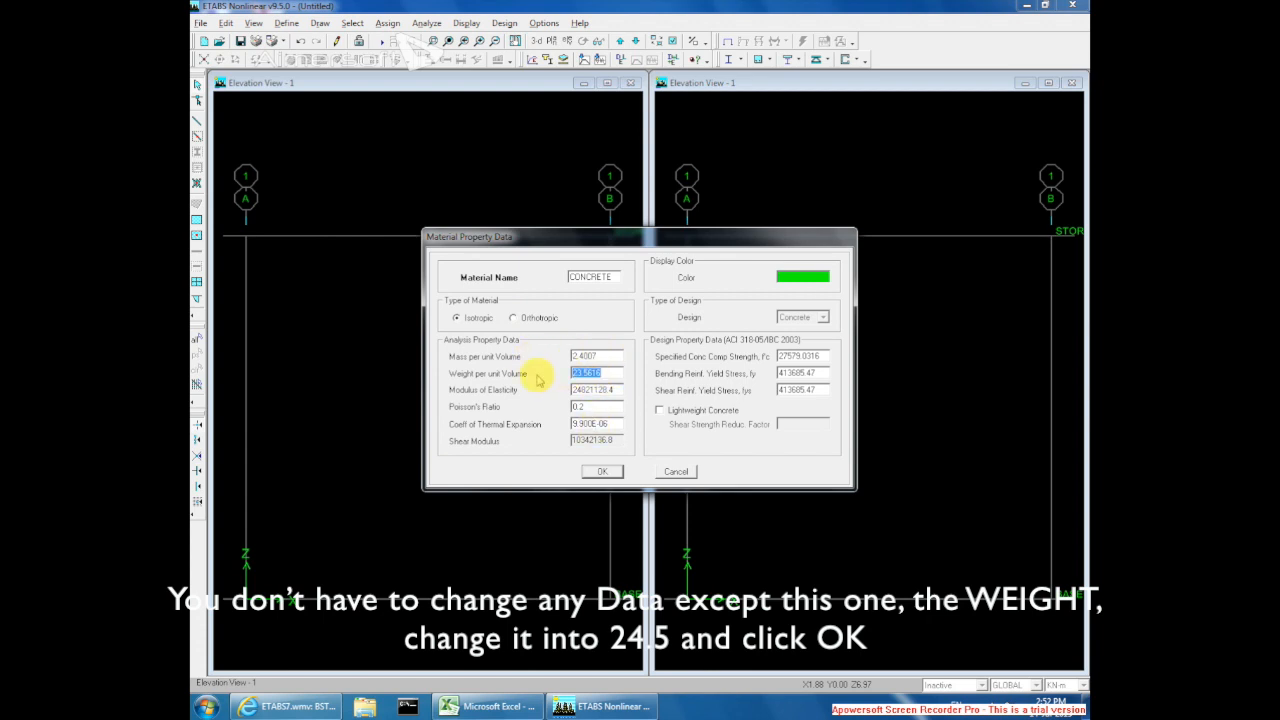
left_click(598, 469)
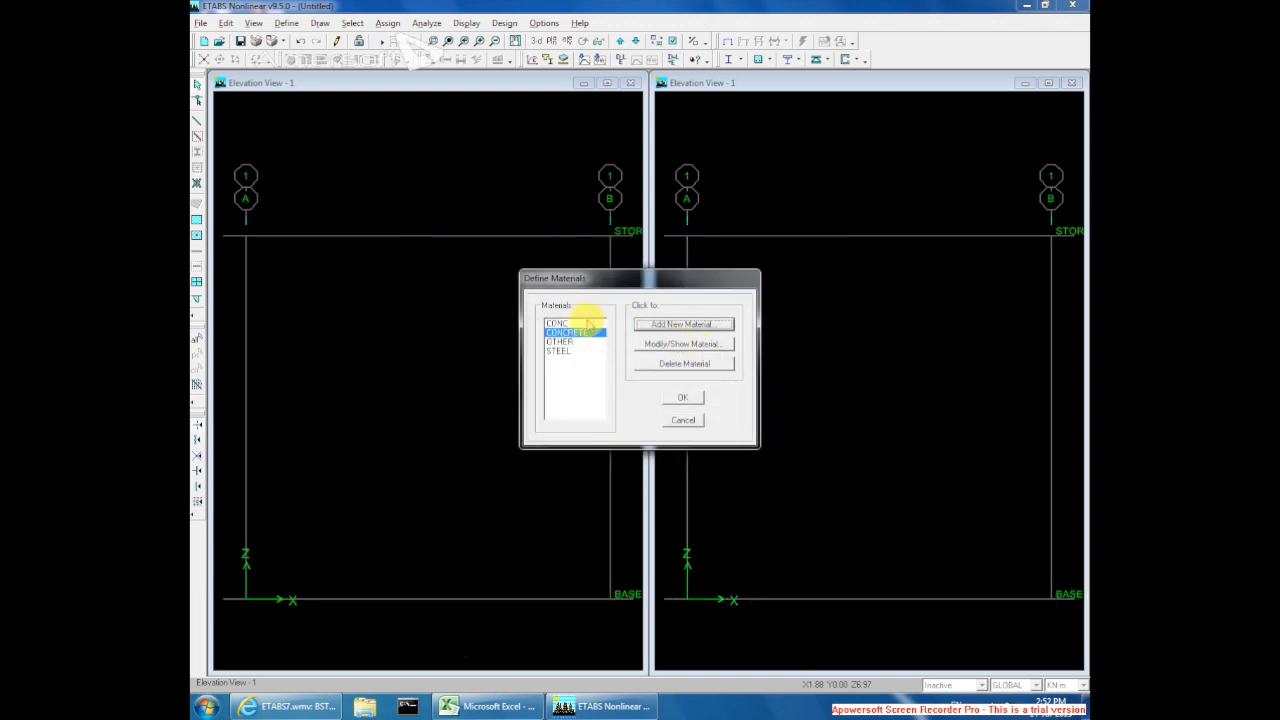
left_click(684, 398)
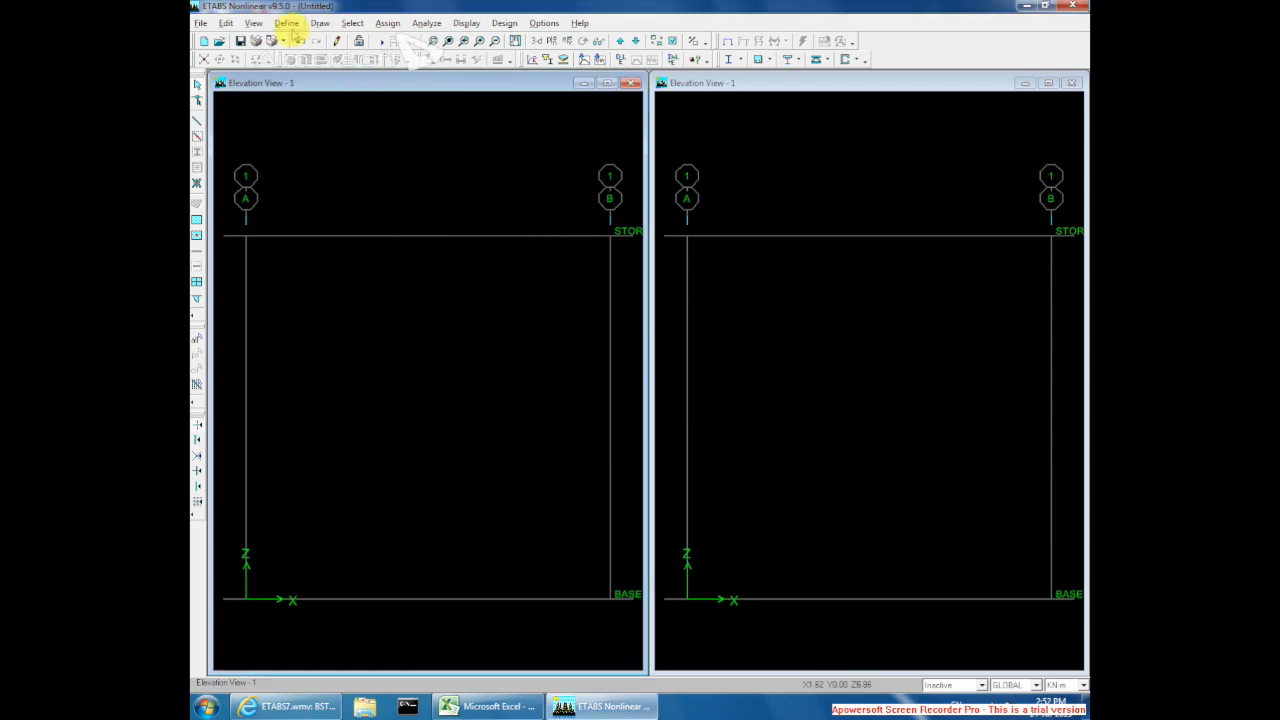
- Add a rectangular frame section named BEAM with CONCRETE as its material
left_click(287, 23)
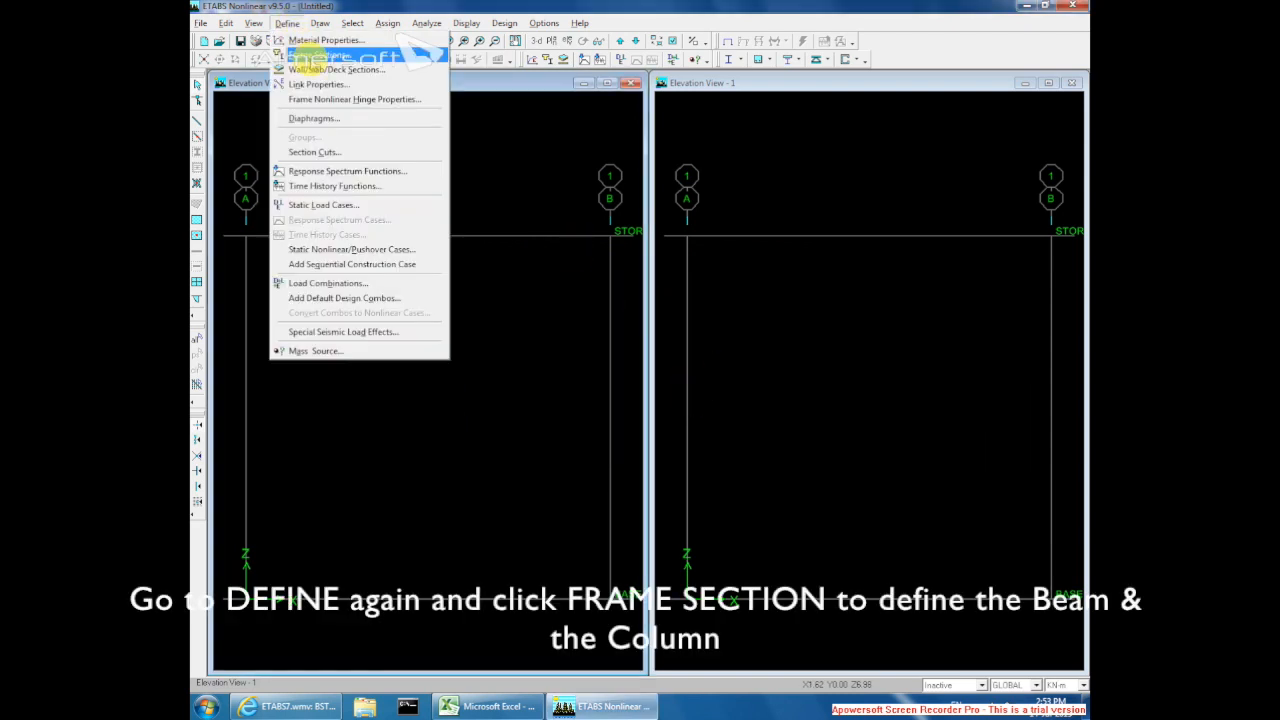
left_click(315, 55)
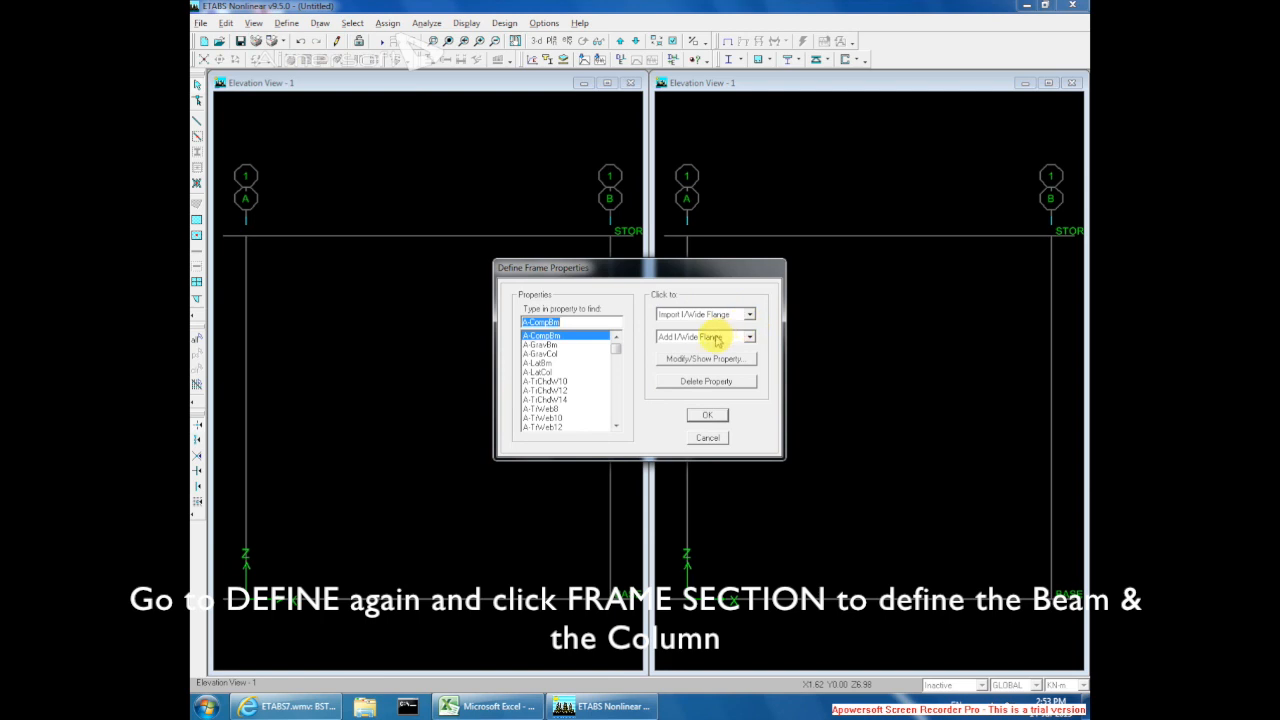
left_click(720, 338)
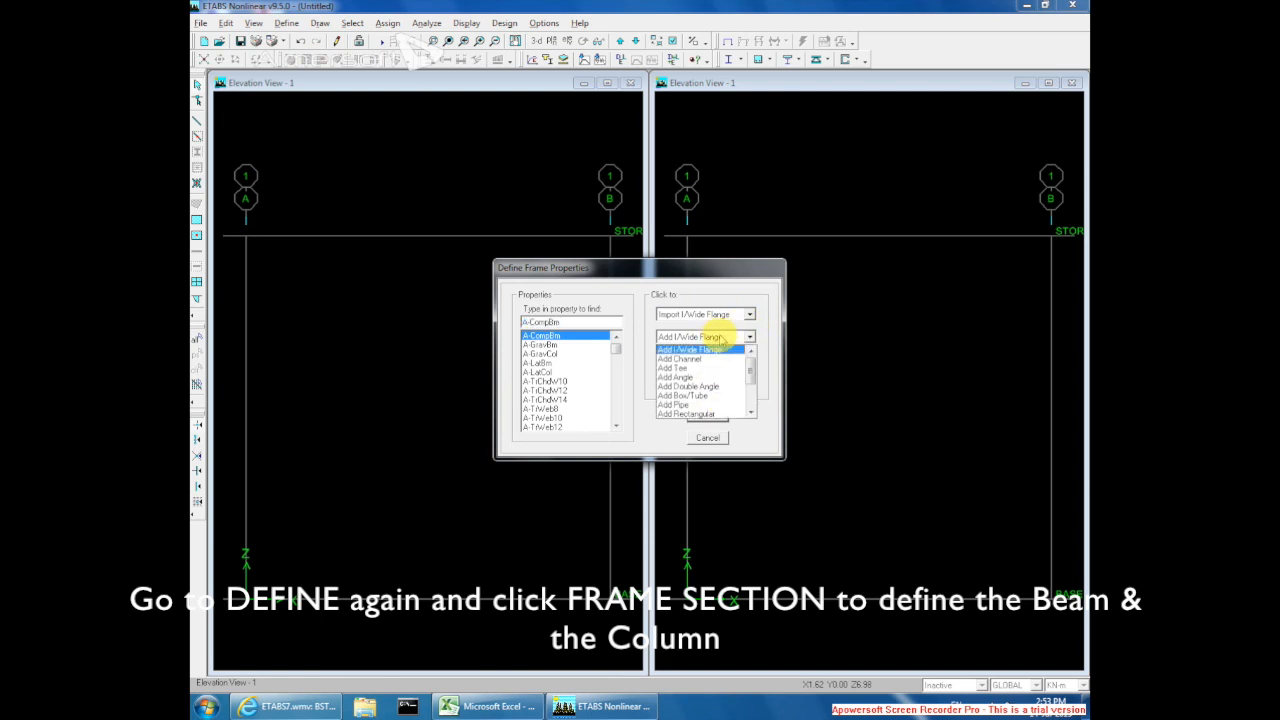
left_click(750, 412)
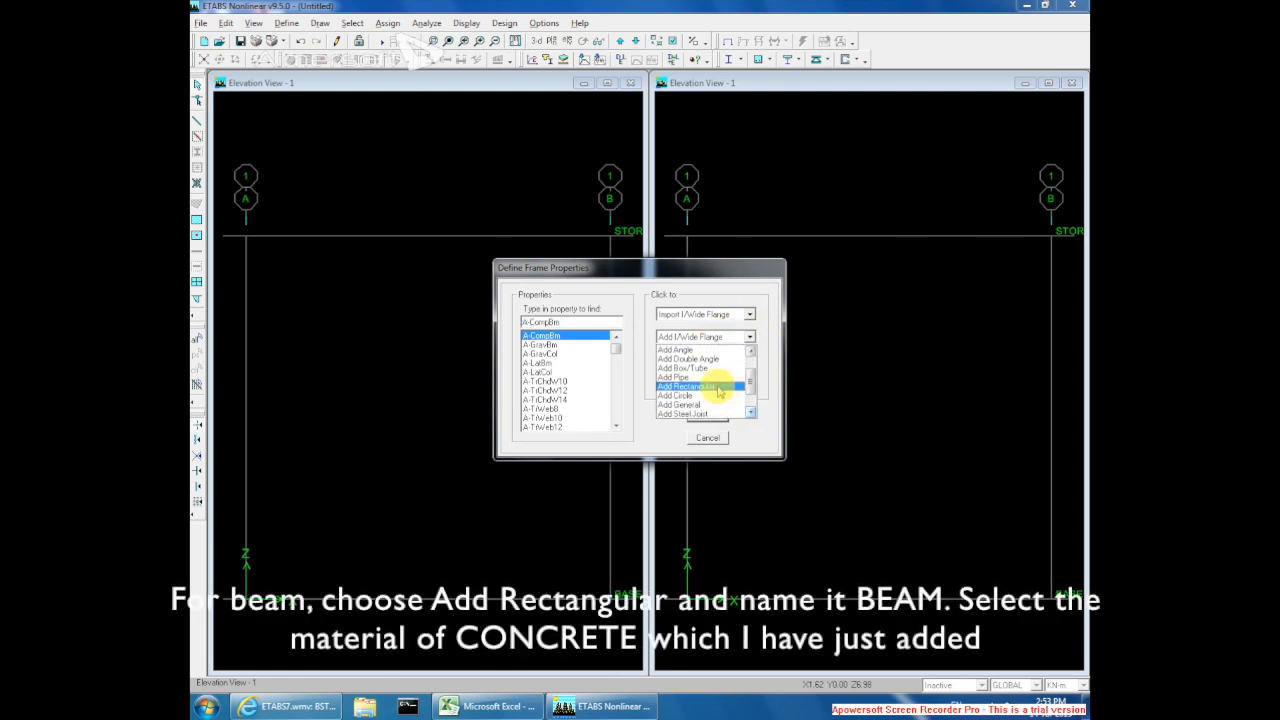
left_click(716, 392)
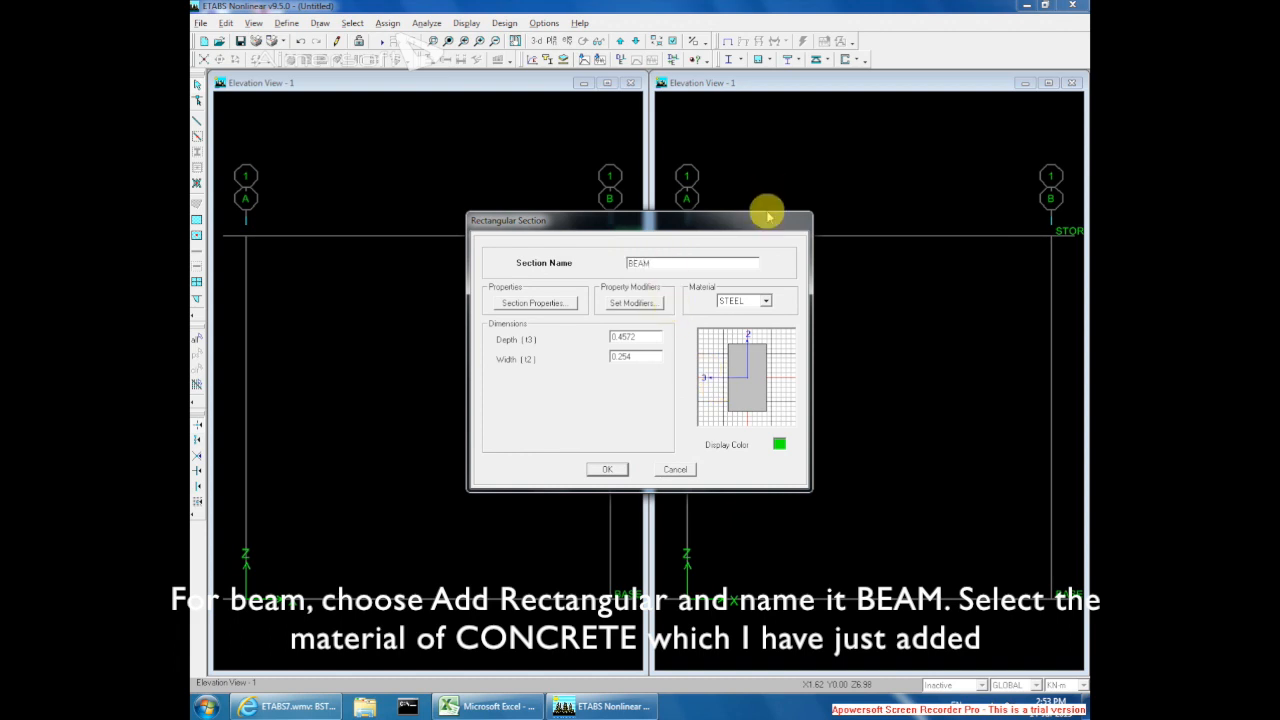
left_click(752, 300)
left_click(750, 322)
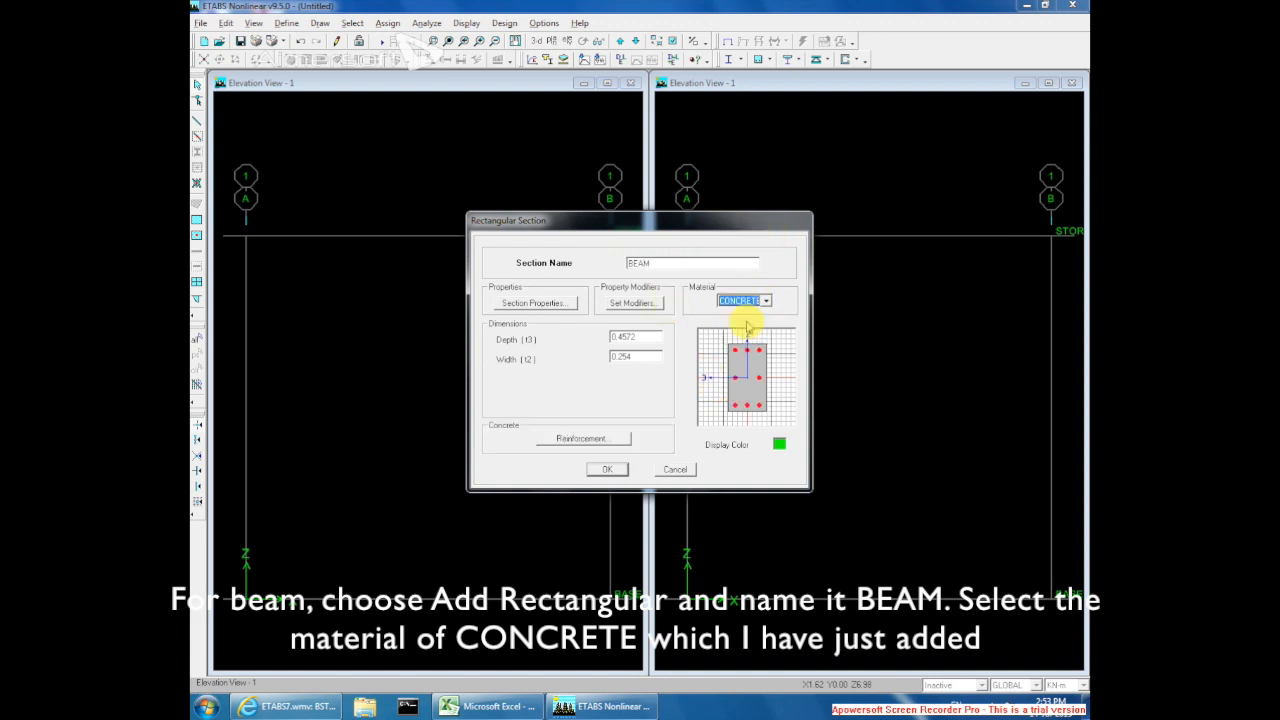
- Give the BEAM section a depth of 0.6 and a width of 0.5, and select it among the frame properties
double_click(640, 336)
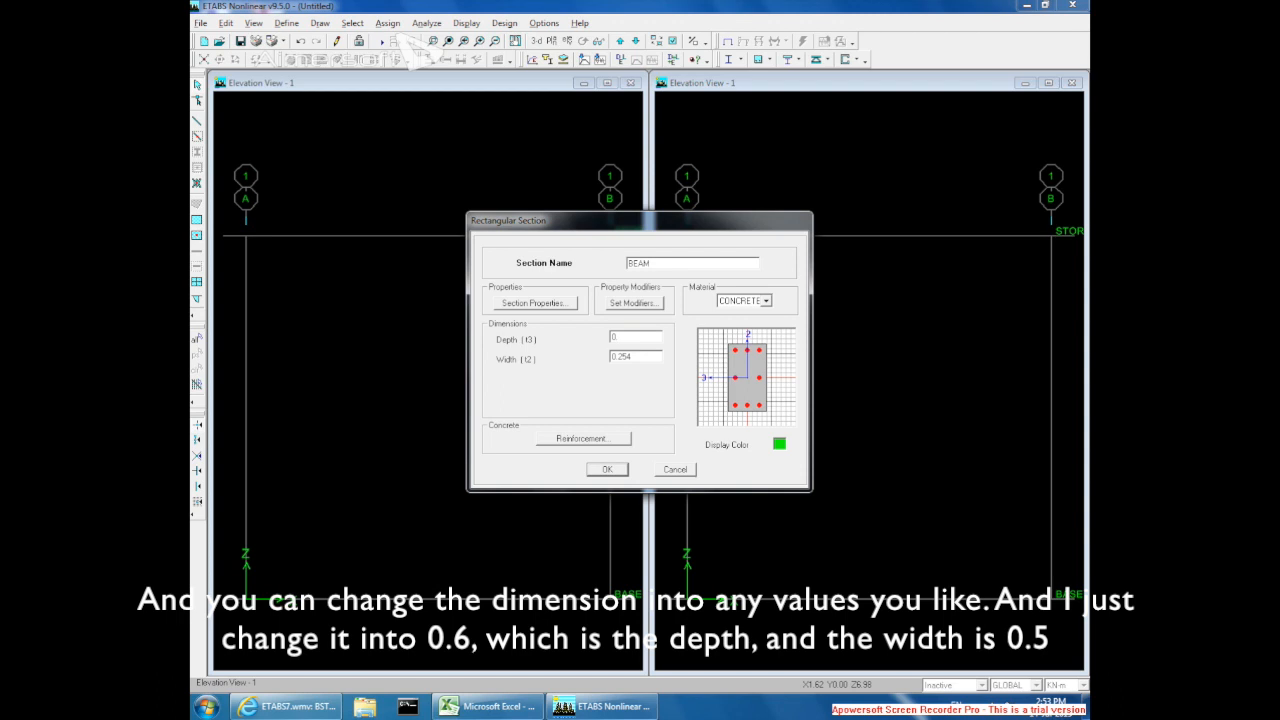
key("Tab")
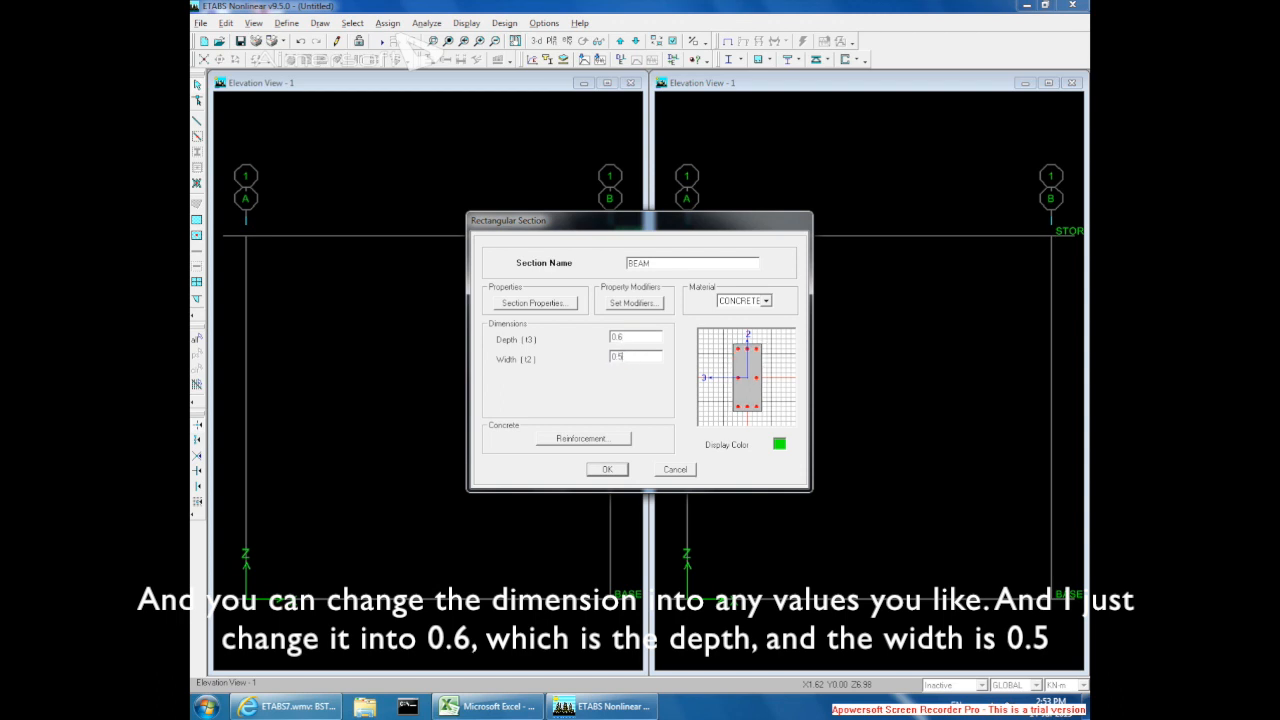
type("0.5")
key("Tab")
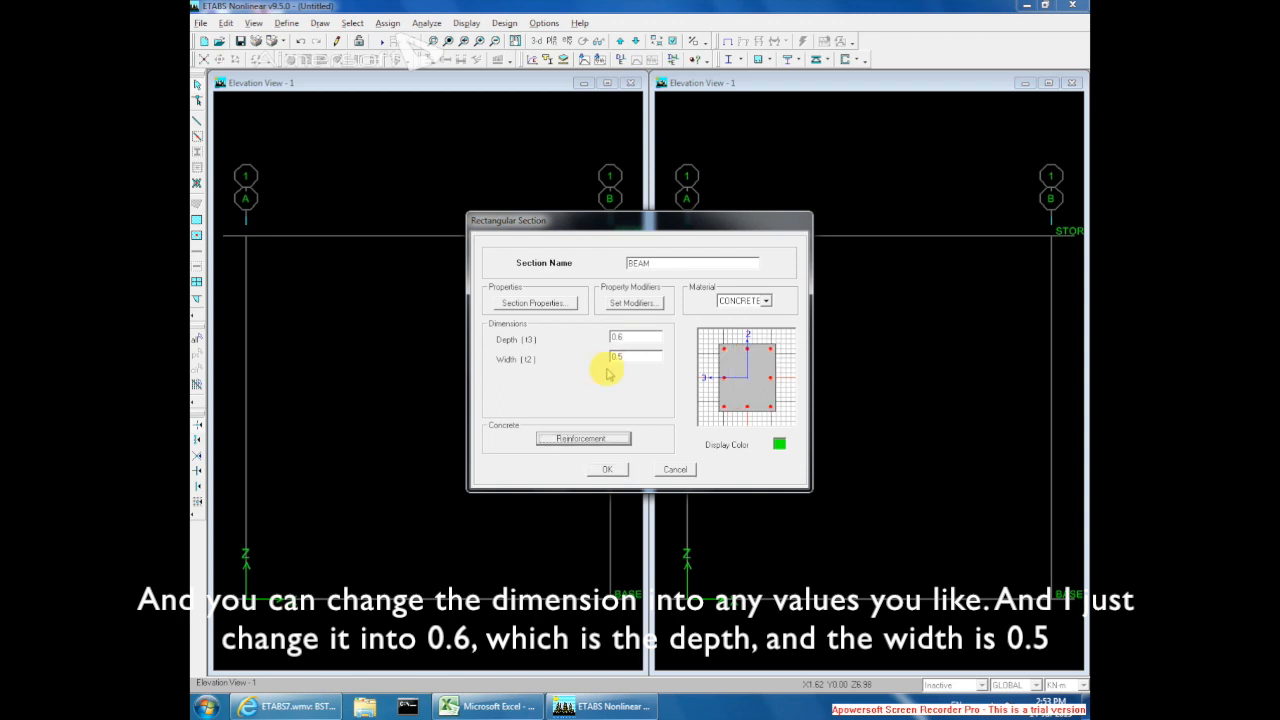
left_click(607, 470)
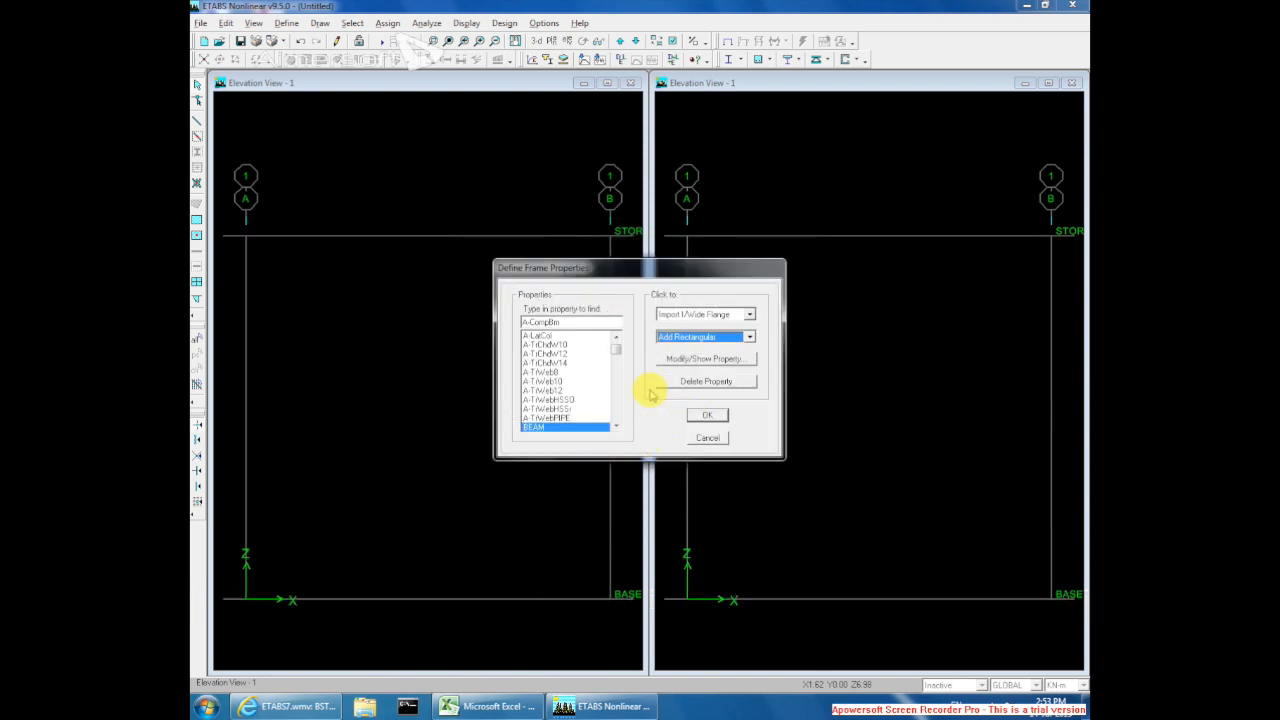
left_click(617, 426)
left_click(617, 426)
left_click(617, 426)
left_click(617, 426)
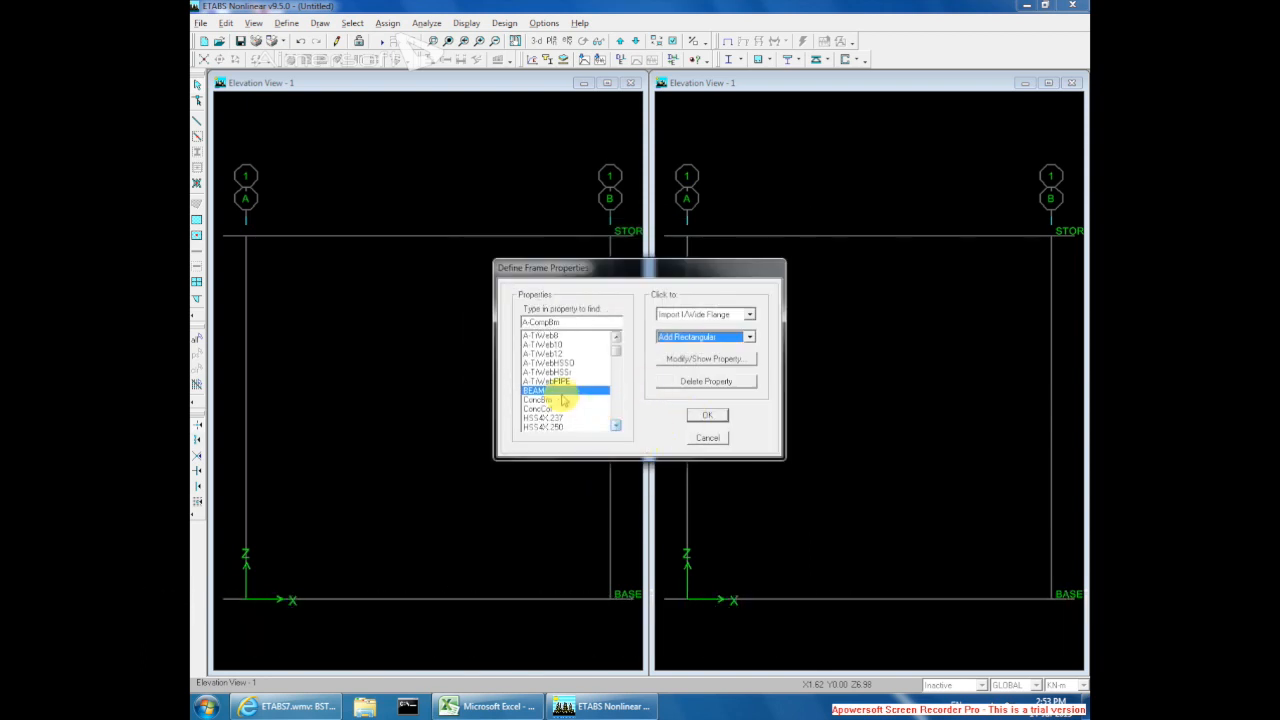
left_click(541, 391)
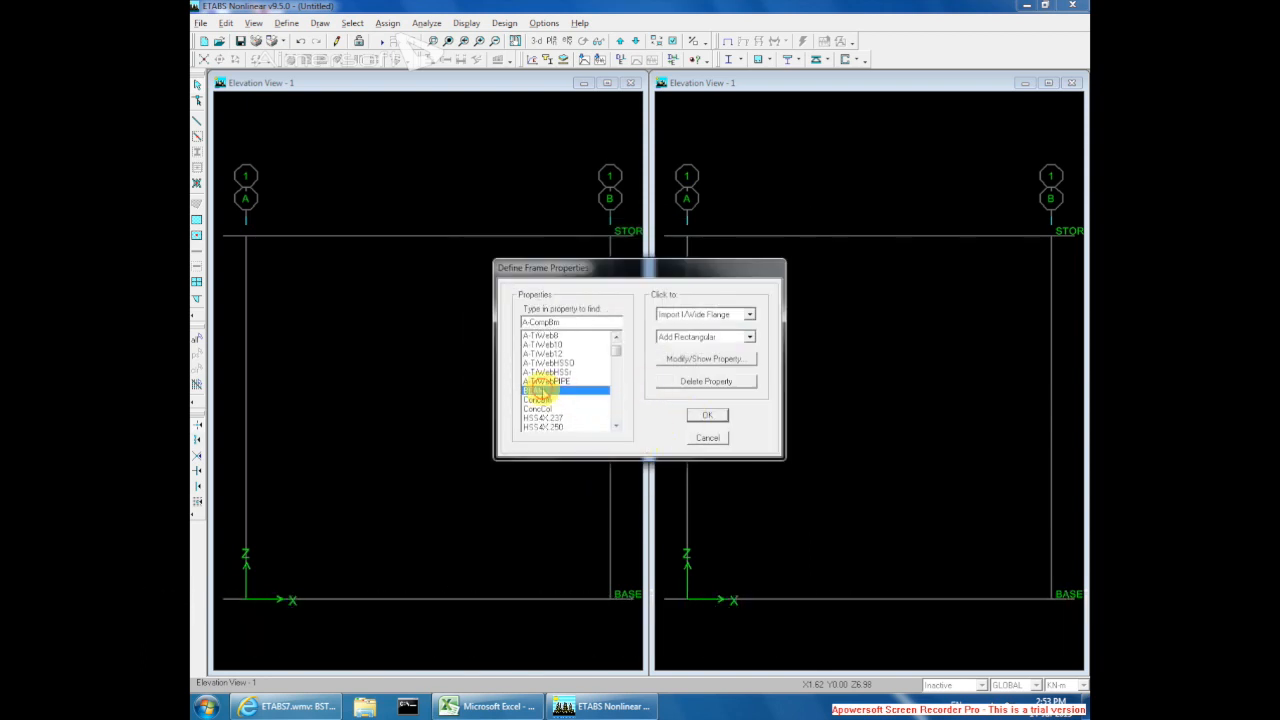
- Add a circular frame section named COLUMN with CONCRETE material and a diameter of 0.8
left_click(714, 340)
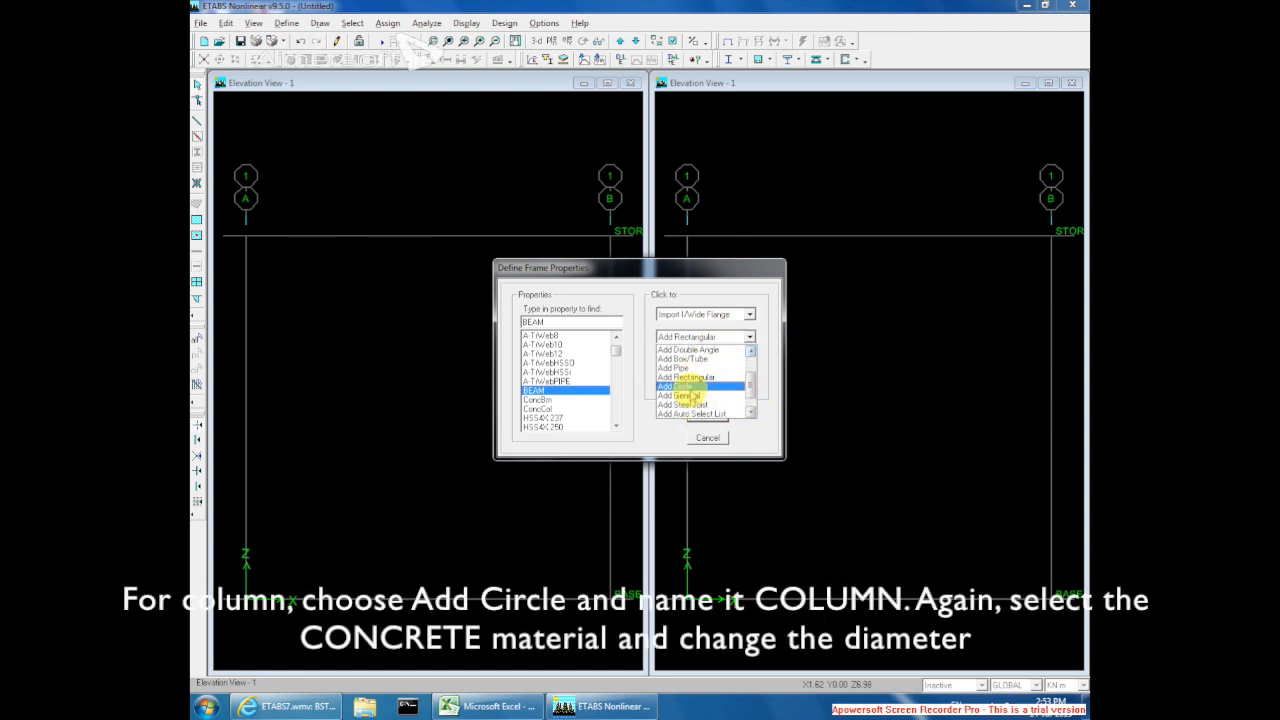
left_click(716, 388)
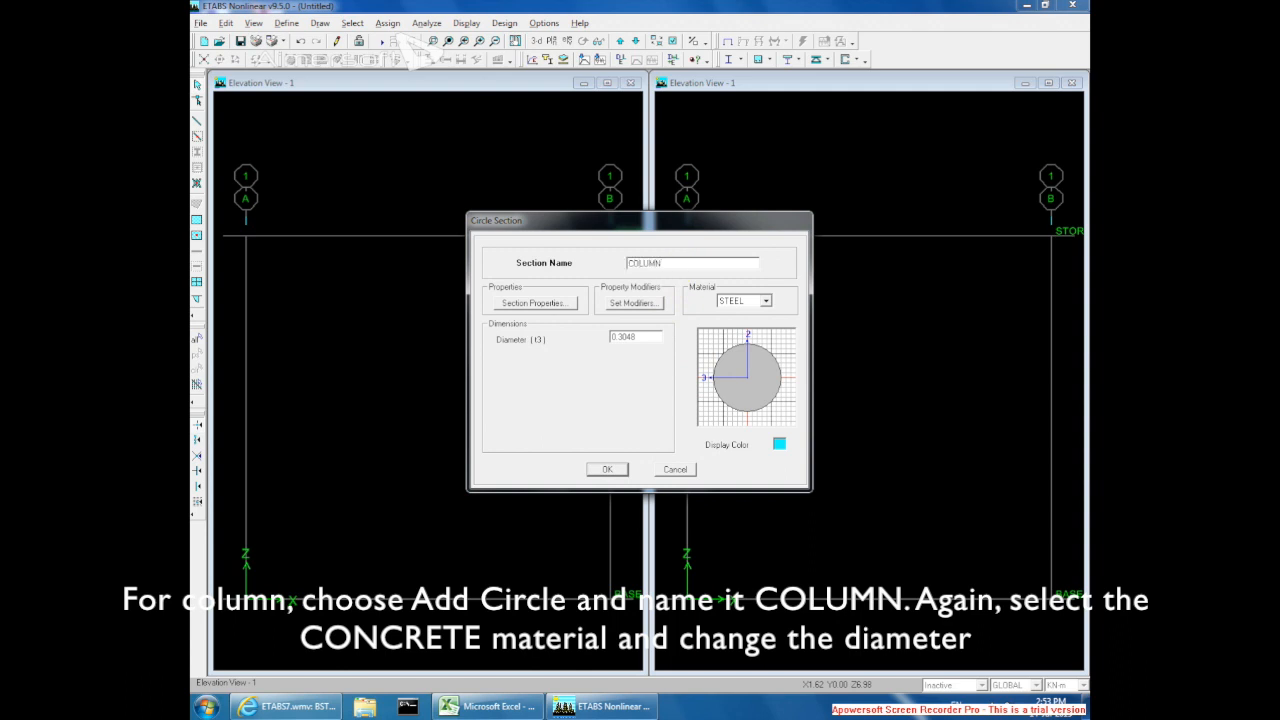
left_click(750, 303)
left_click(745, 314)
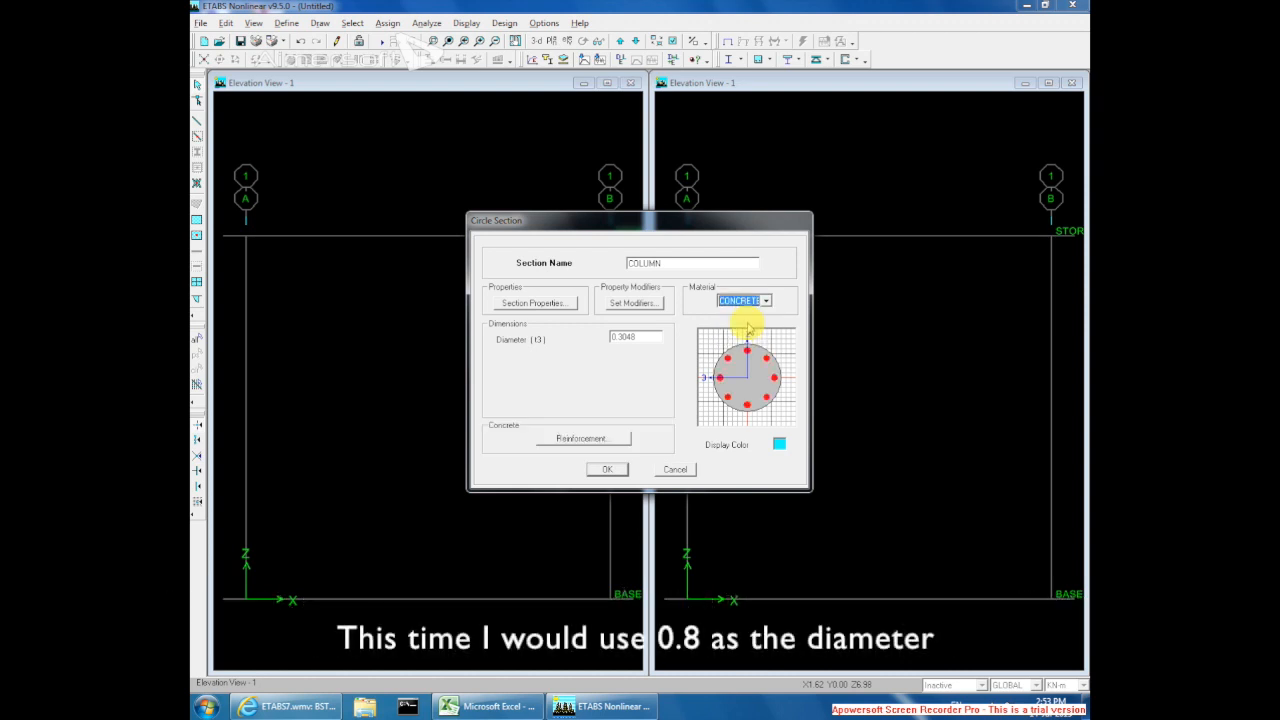
double_click(638, 336)
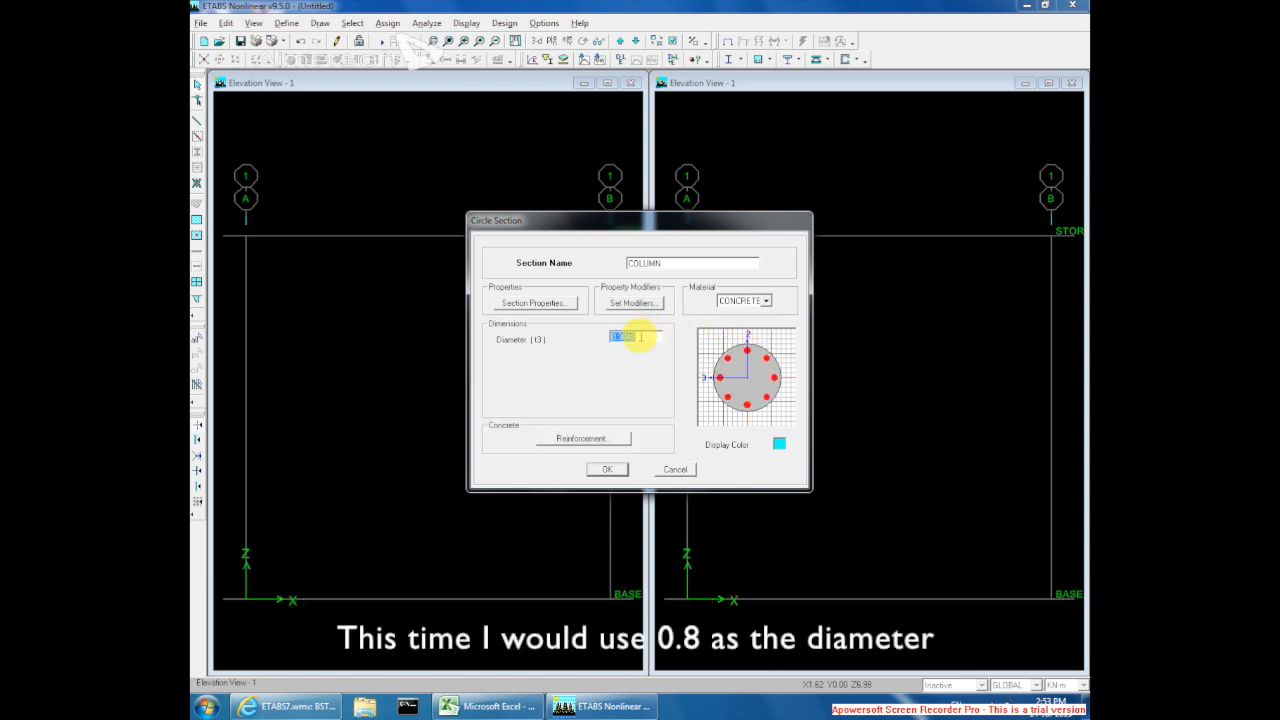
left_click(607, 470)
- Check the BEAM and COLUMN entries among the frame properties and accept the section definitions
left_click(616, 428)
left_click(616, 428)
left_click(616, 428)
left_click(616, 428)
left_click(616, 428)
left_click(551, 363)
left_click(556, 374)
left_click(556, 363)
left_click(558, 373)
left_click(558, 363)
left_click(561, 373)
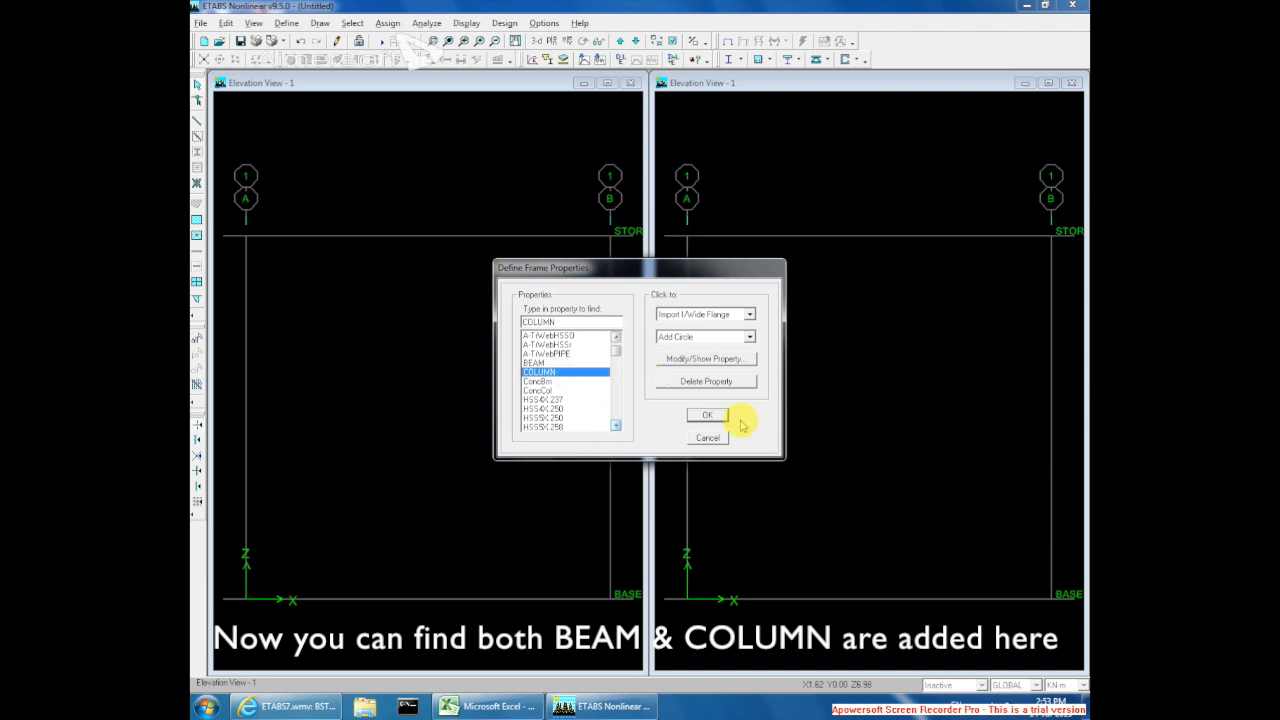
left_click(706, 416)
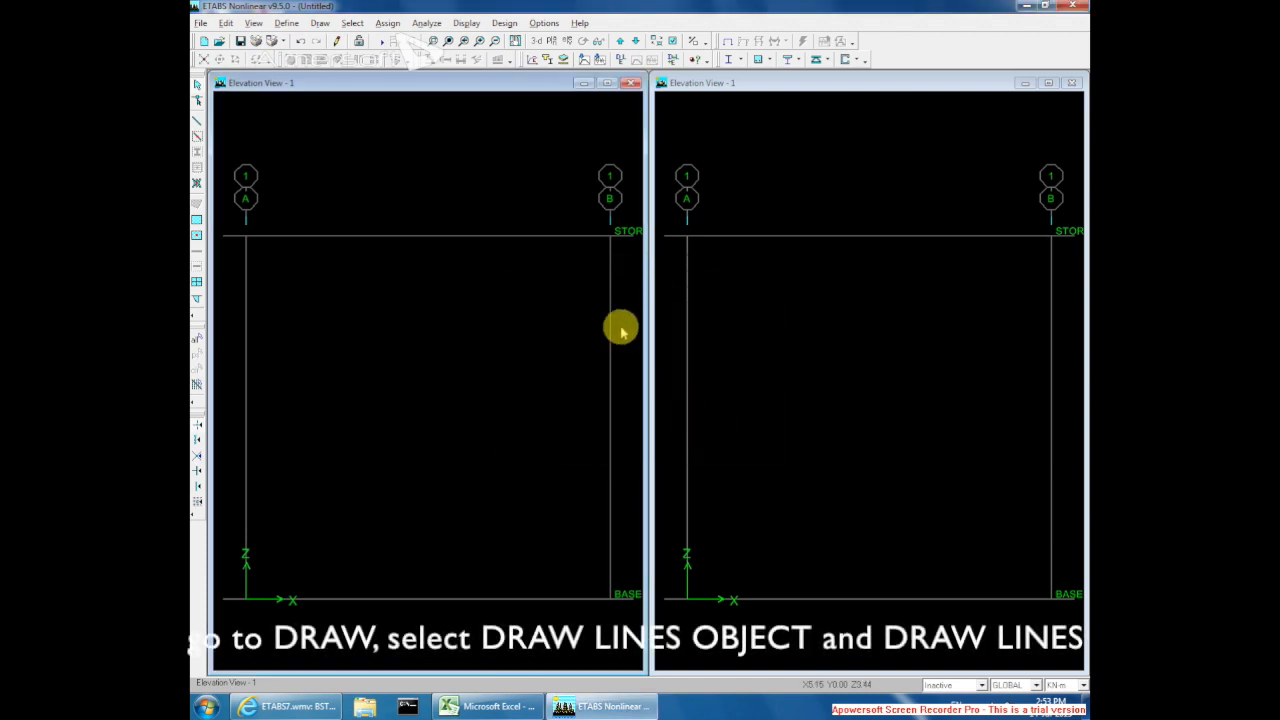
- Draw a frame line with the BEAM property along the story line from grid A to grid B
left_click(319, 23)
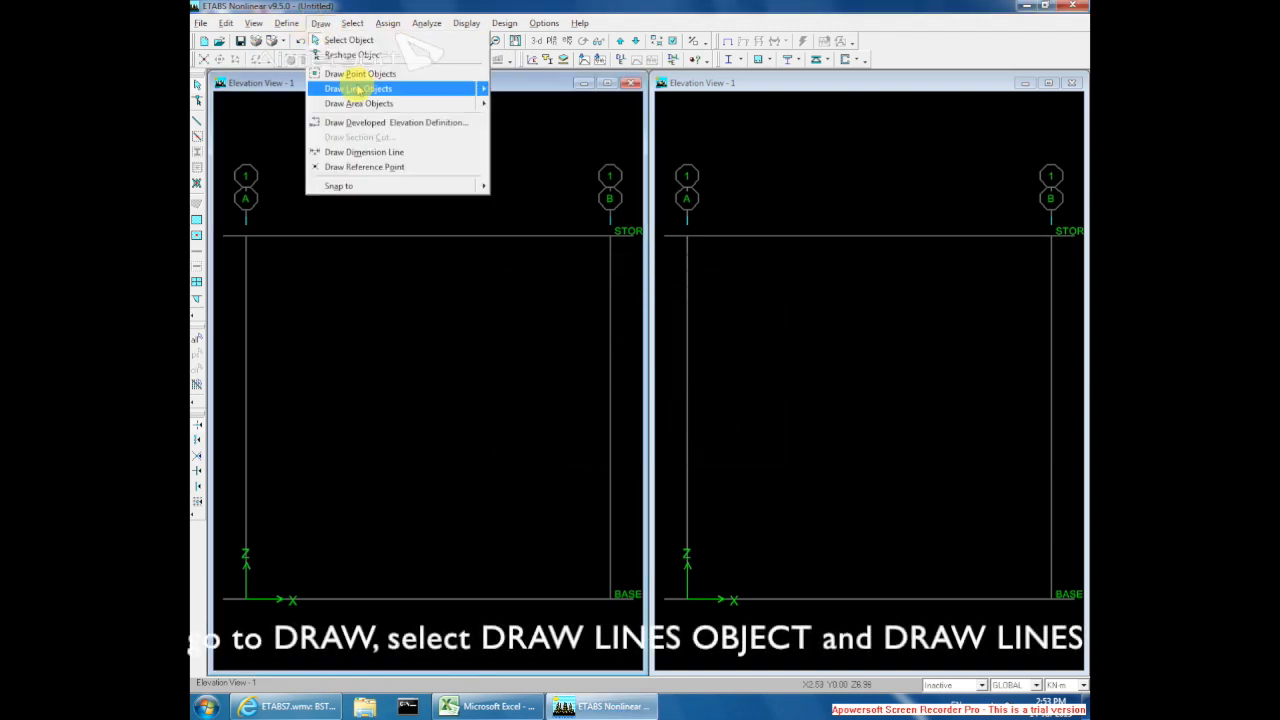
mouse_move(380, 88)
left_click(521, 90)
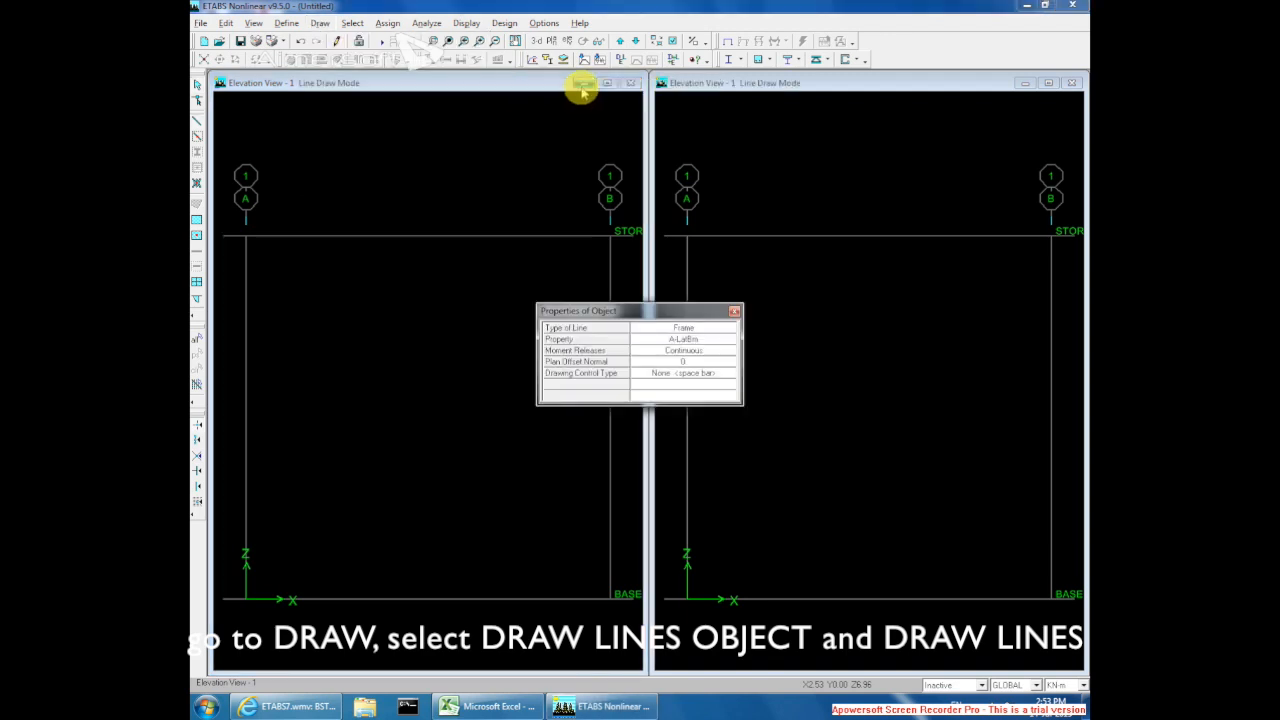
left_click(938, 247)
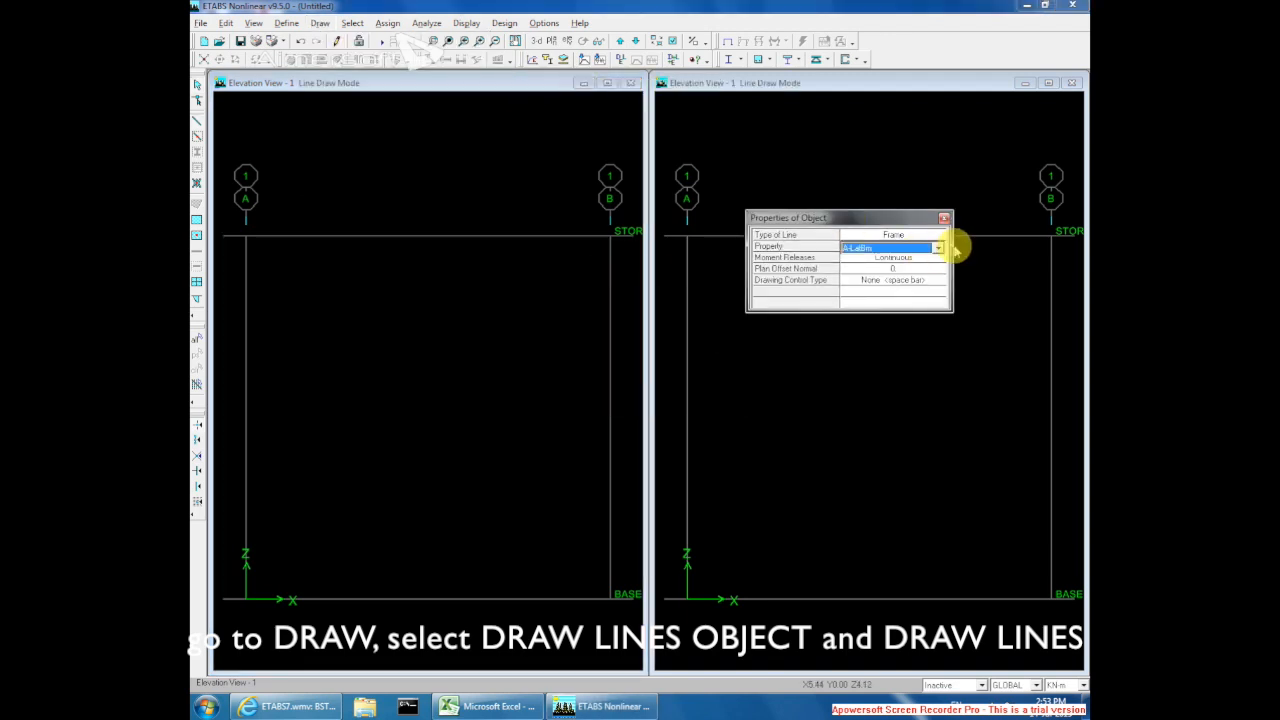
left_click(938, 247)
left_click(940, 323)
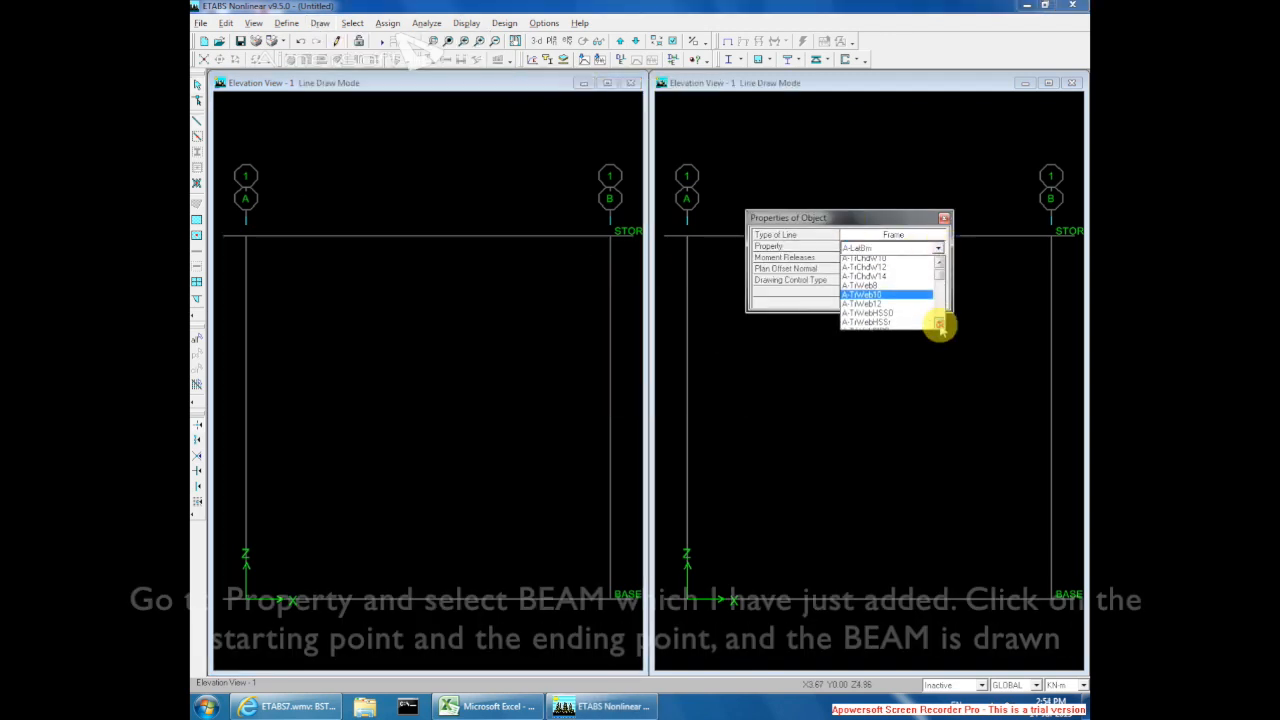
left_click(882, 290)
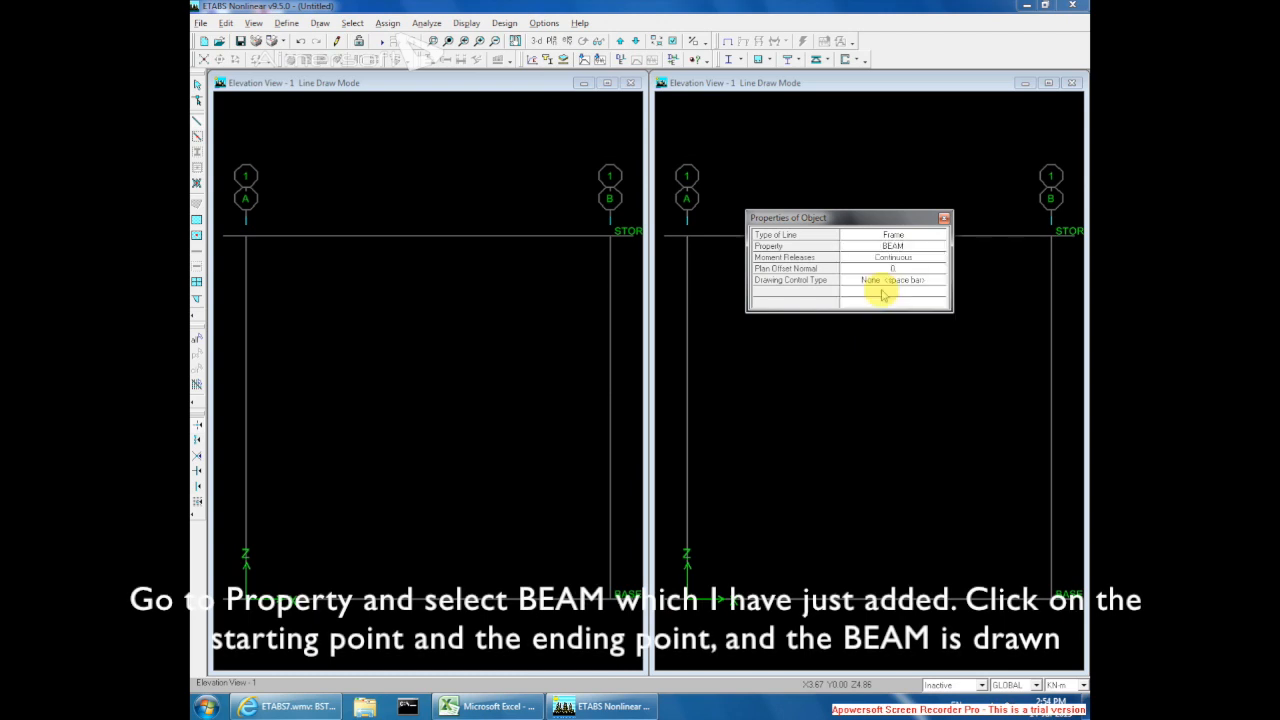
left_click(246, 236)
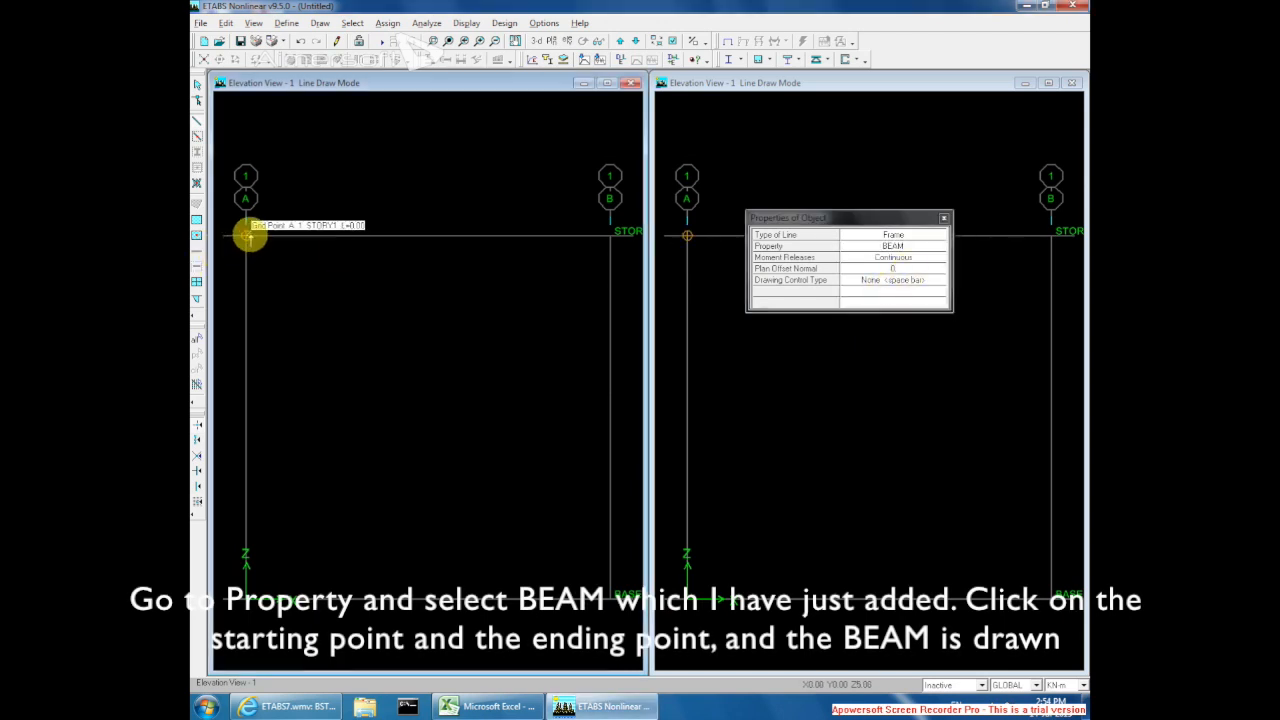
left_click(607, 237)
- Draw two vertical frame lines with the COLUMN property from the story level to BASE at grids A and B
left_click(938, 247)
left_click(938, 247)
left_click(890, 267)
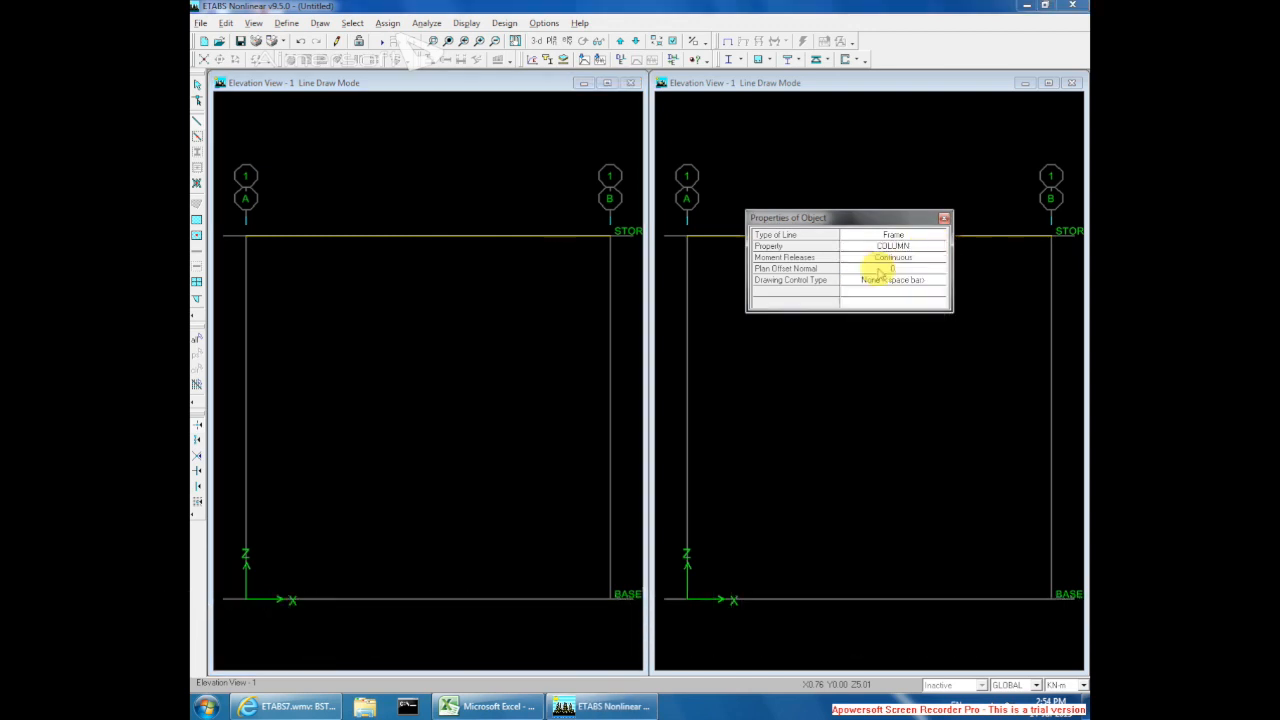
left_click(248, 240)
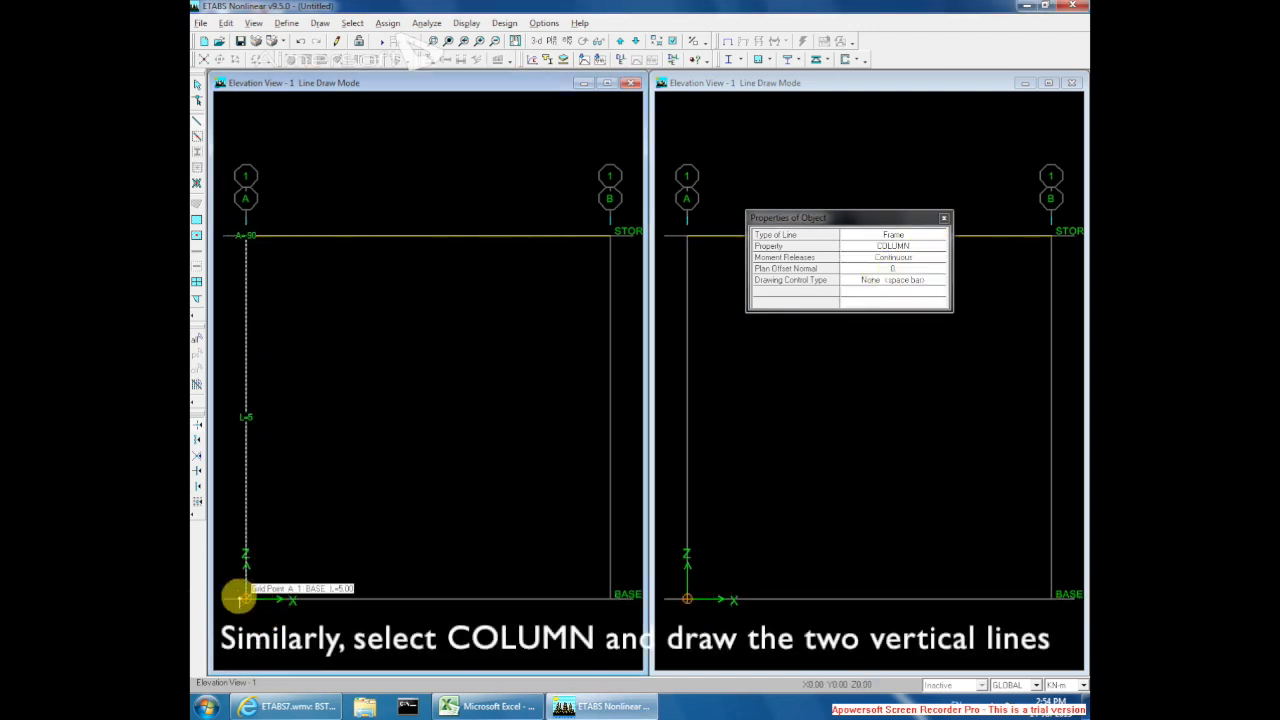
left_click(248, 598)
left_click(611, 237)
left_click(610, 598)
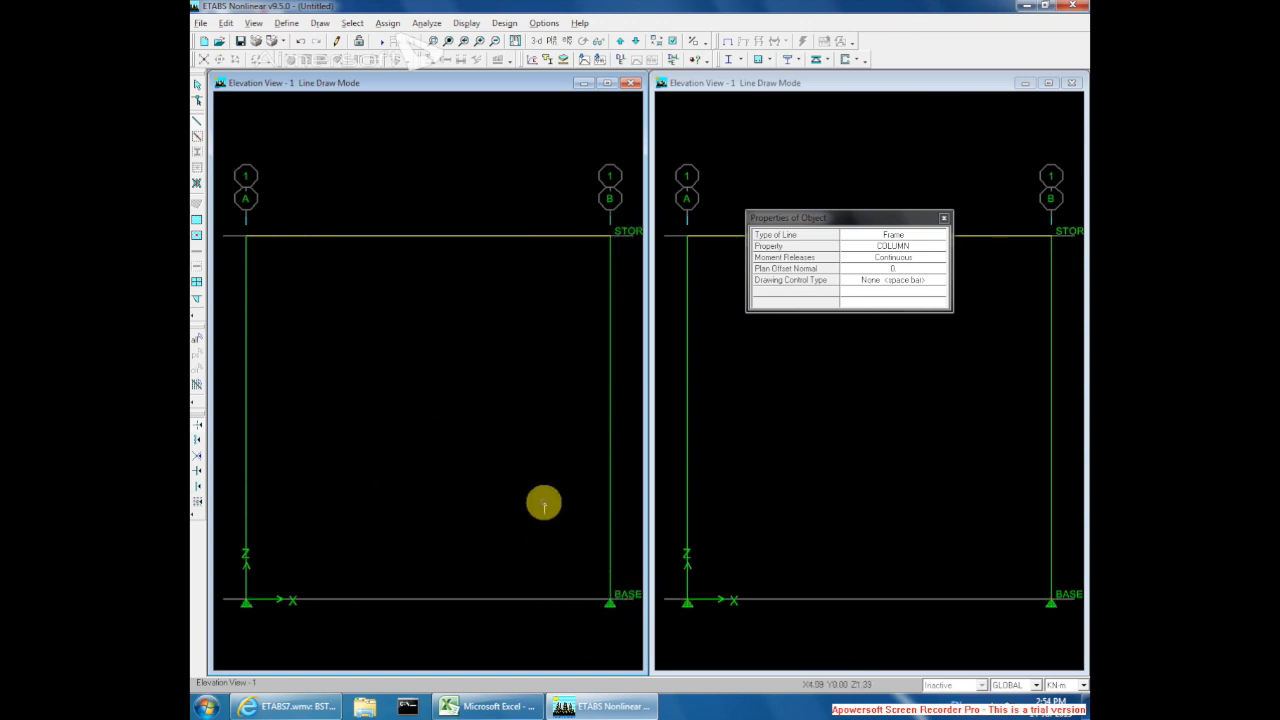
left_click(944, 216)
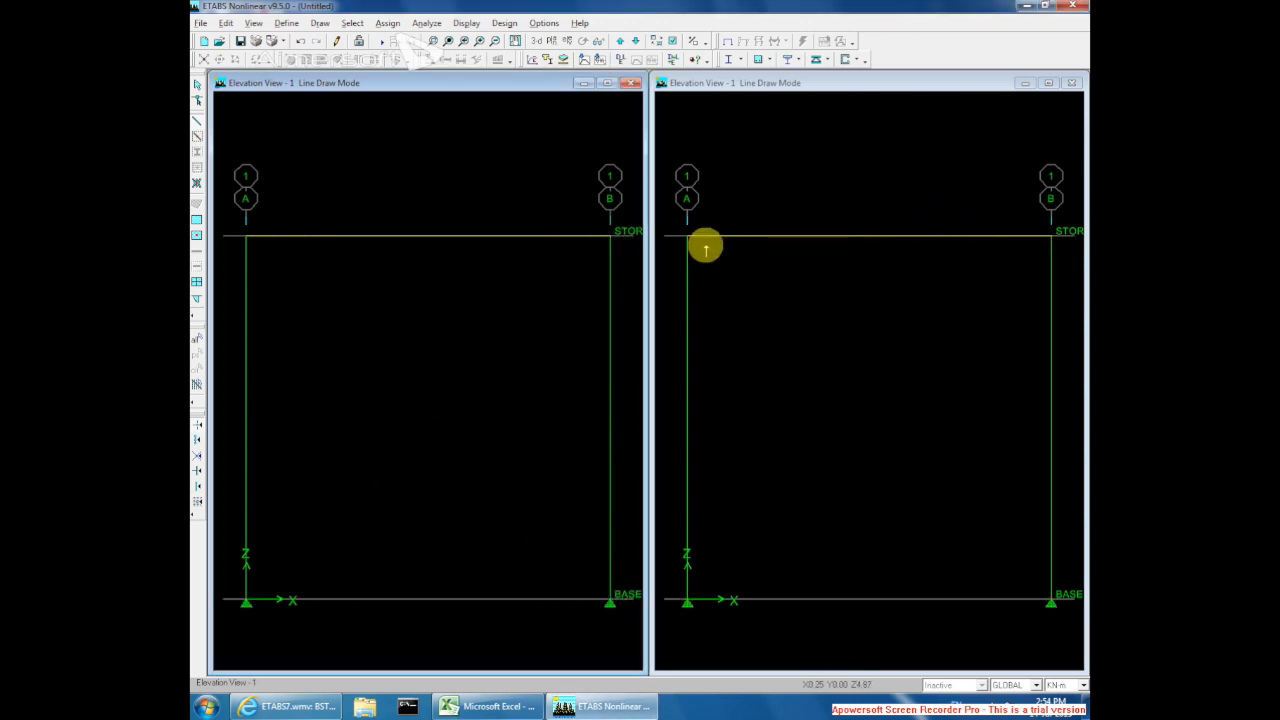
- Assign fixed restraints to the two joints at the story level where the beam meets the columns at grids A and B
left_click(360, 22)
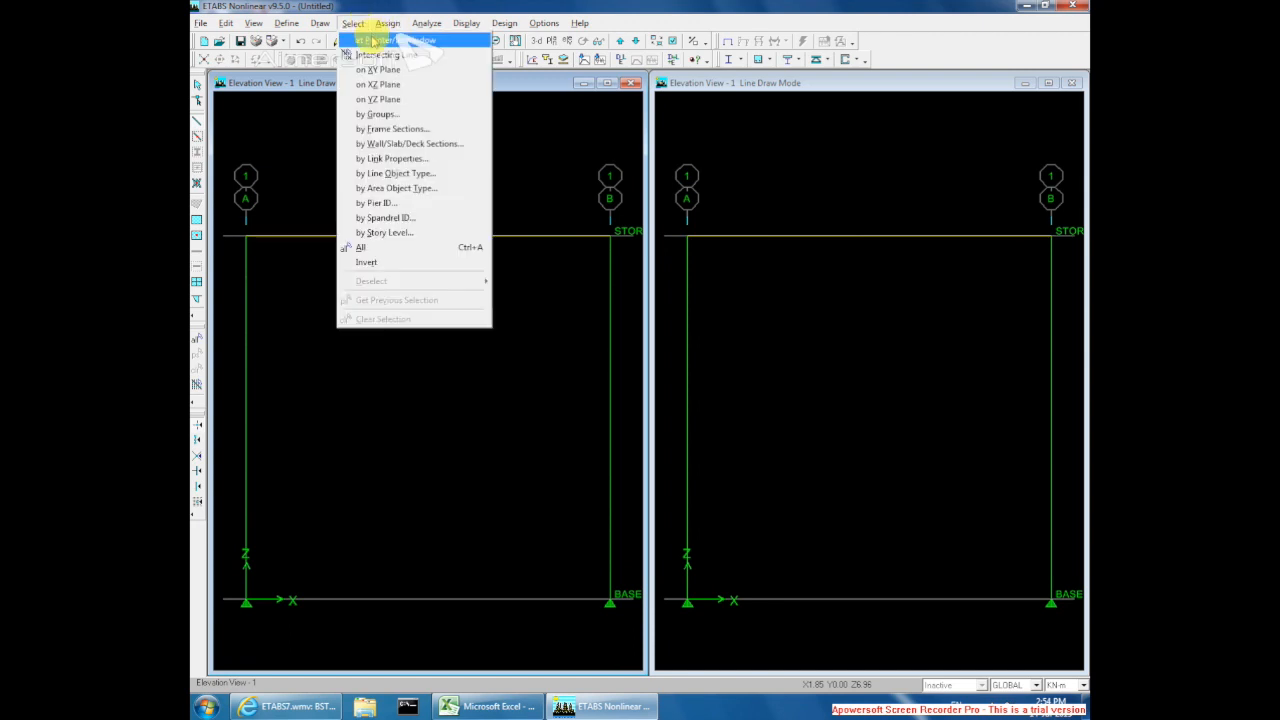
left_click(372, 40)
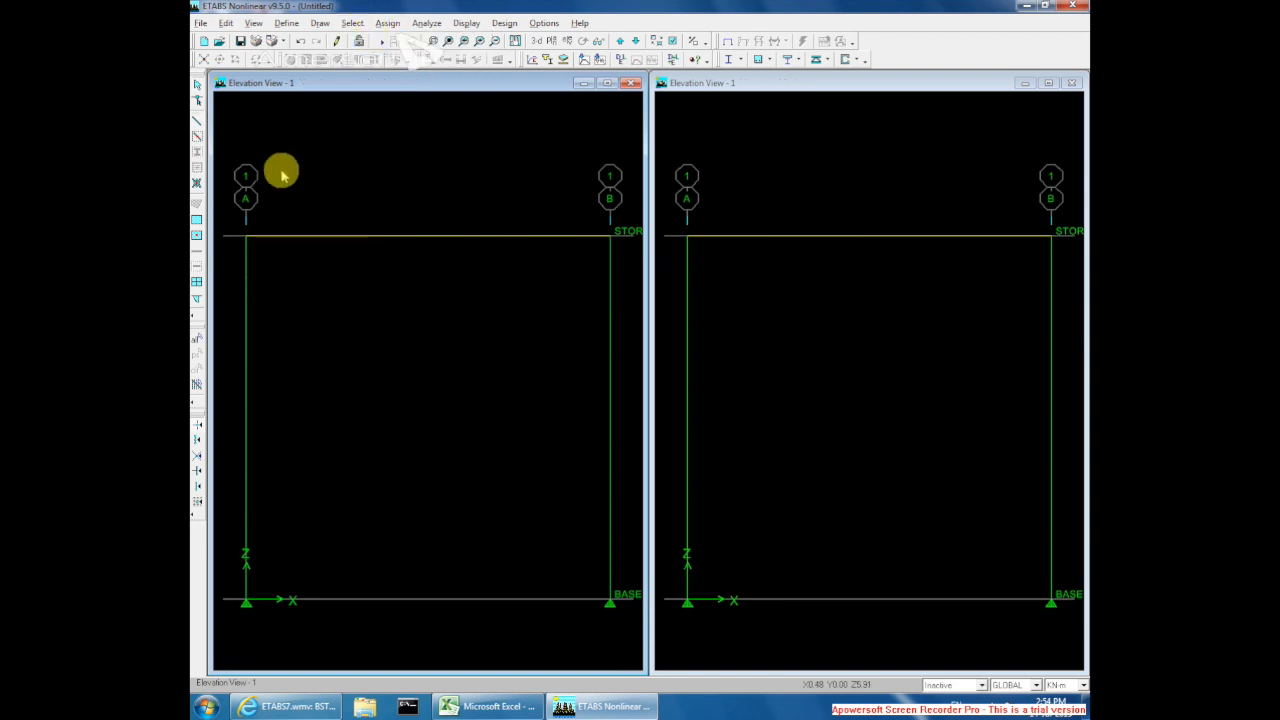
left_click(245, 238)
left_click(609, 236)
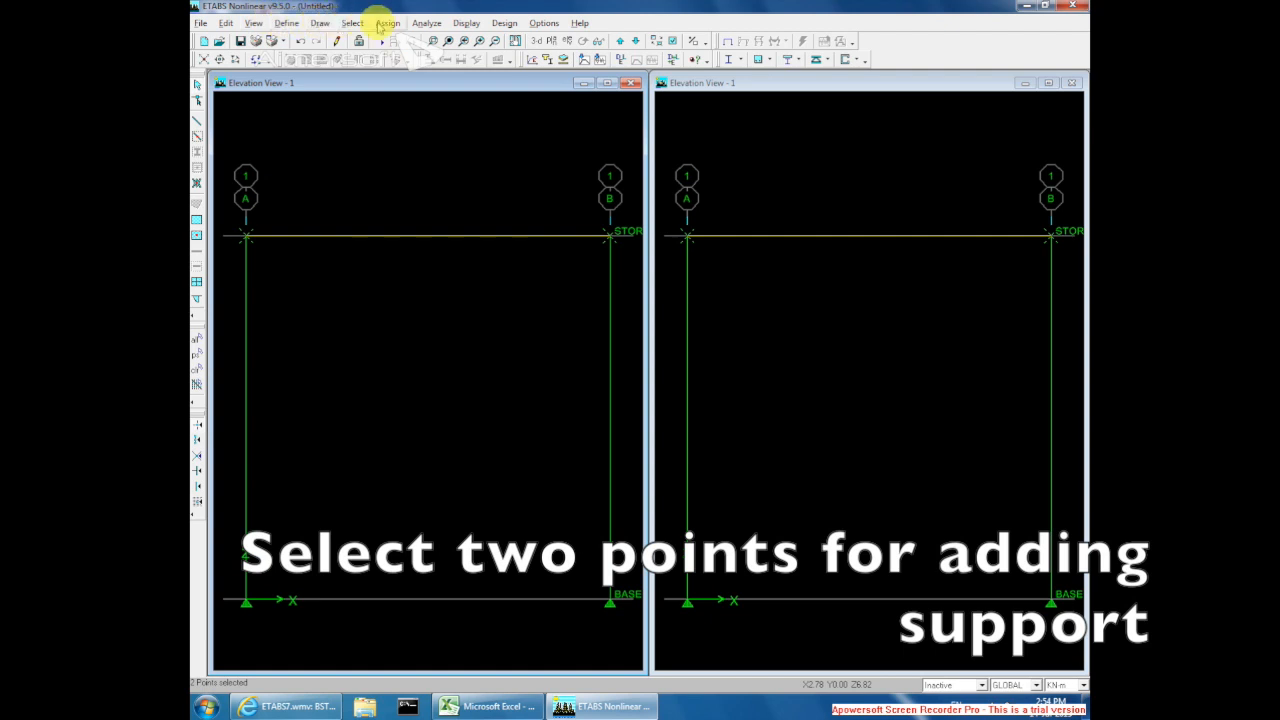
left_click(387, 23)
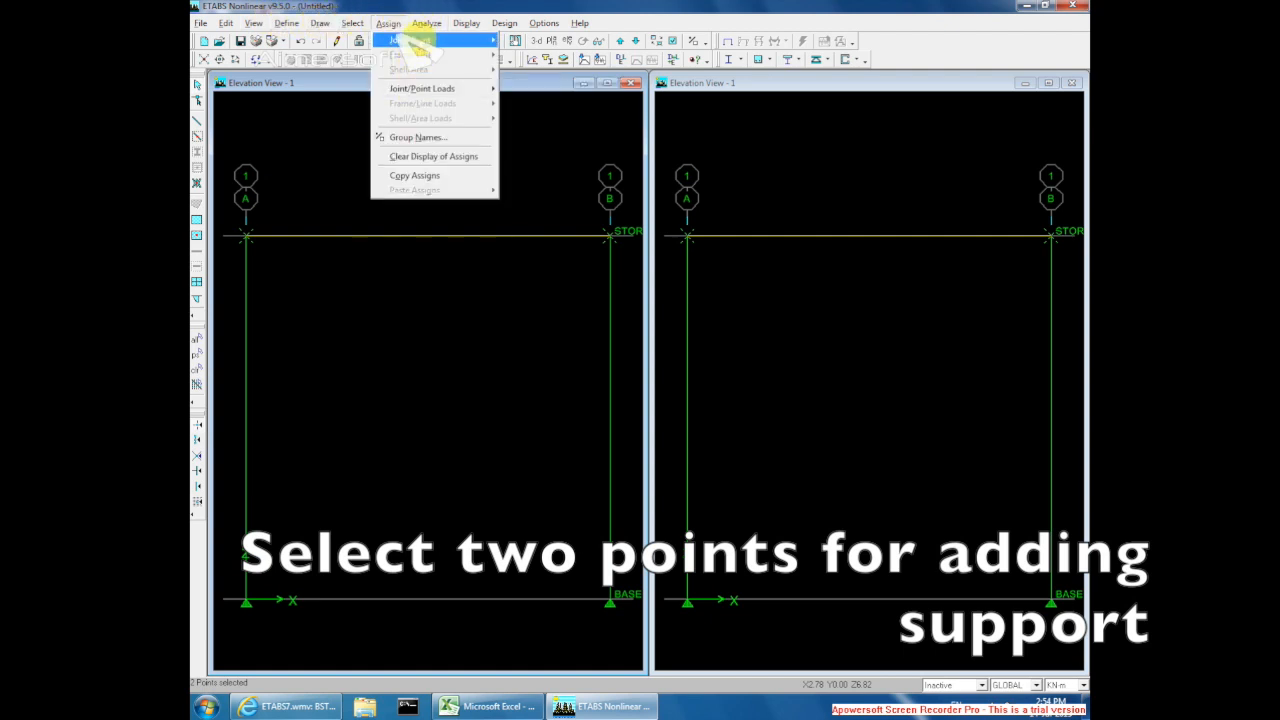
mouse_move(420, 41)
left_click(556, 69)
left_click(609, 398)
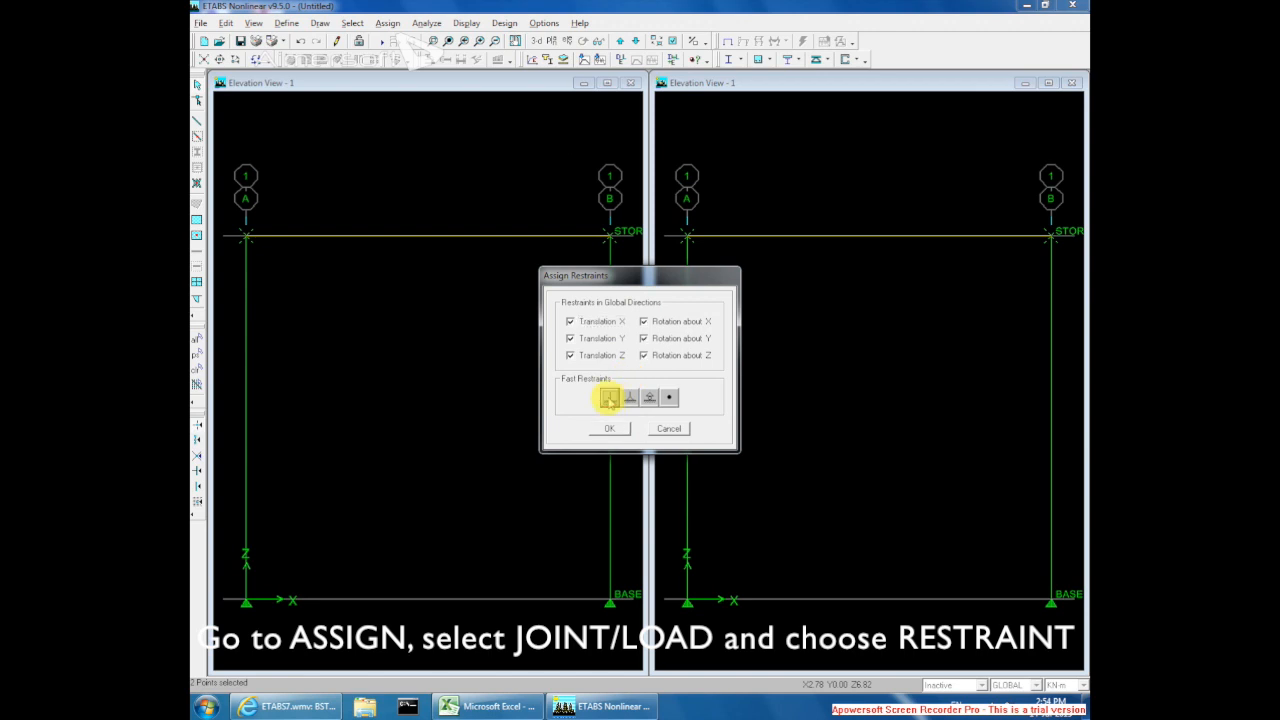
left_click(649, 398)
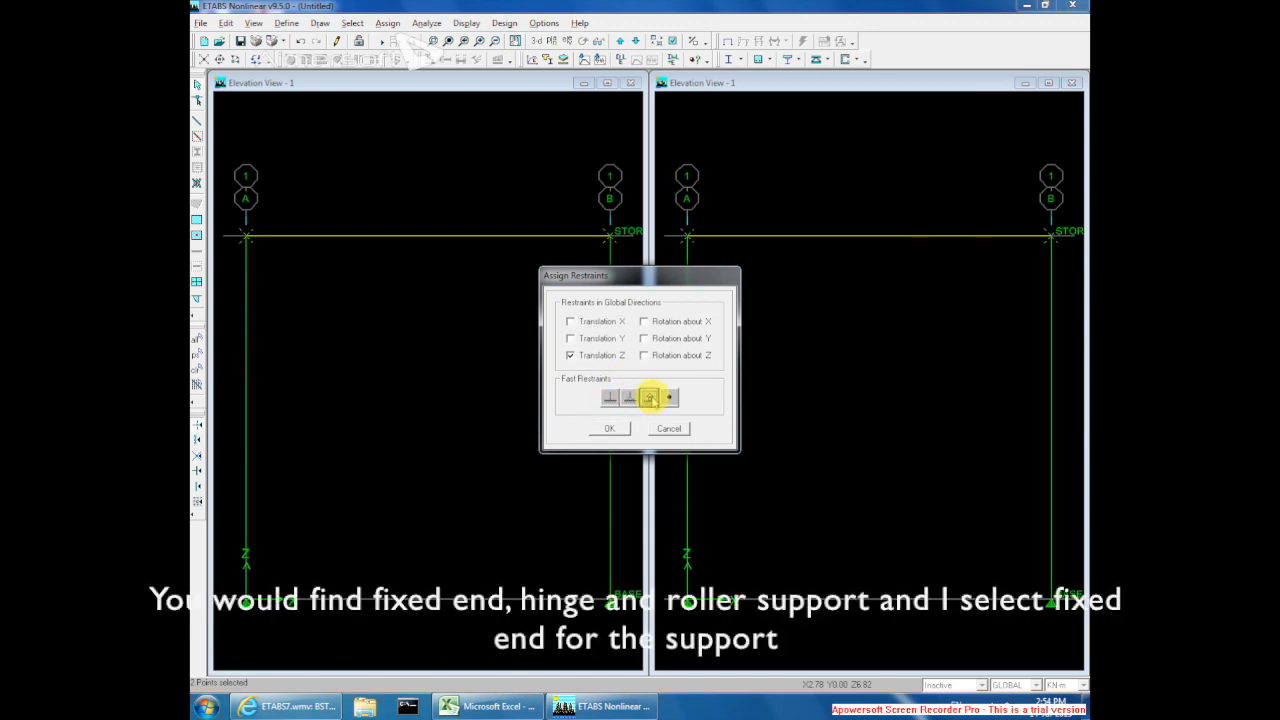
left_click(609, 429)
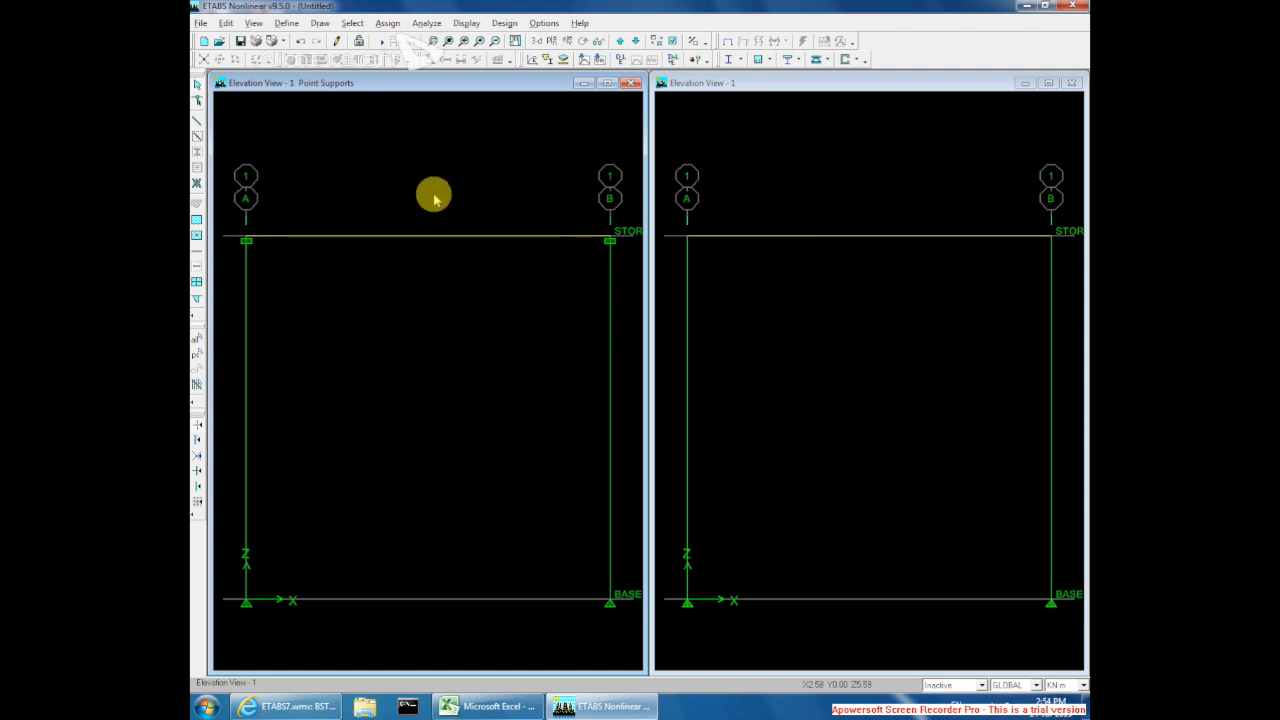
- Review the DEAD and LIVE static load cases and accept the existing definitions
left_click(388, 237)
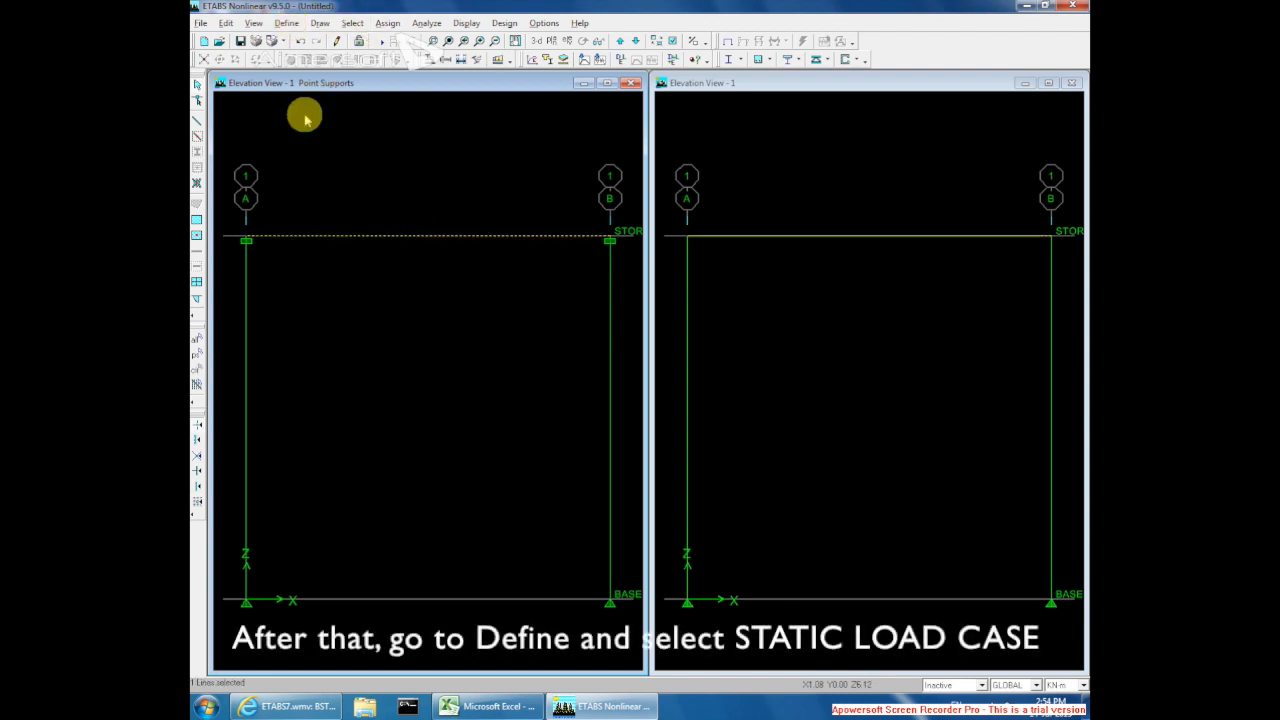
left_click(287, 23)
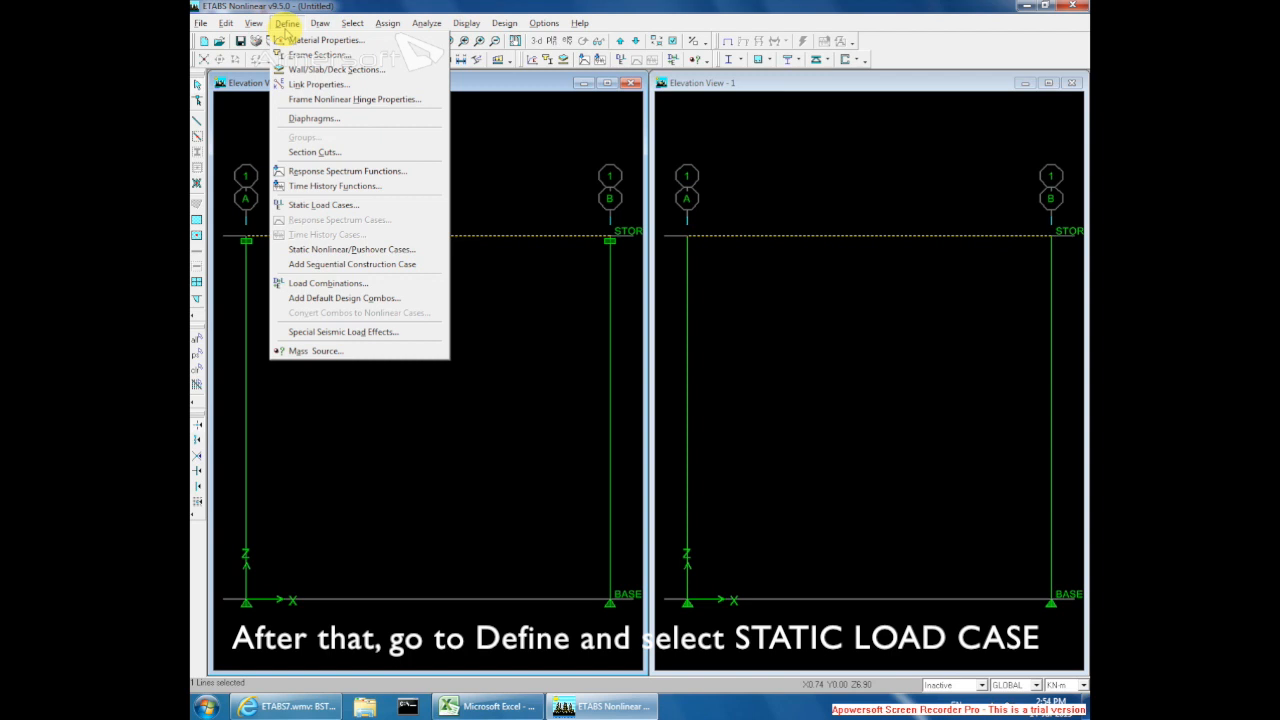
left_click(324, 205)
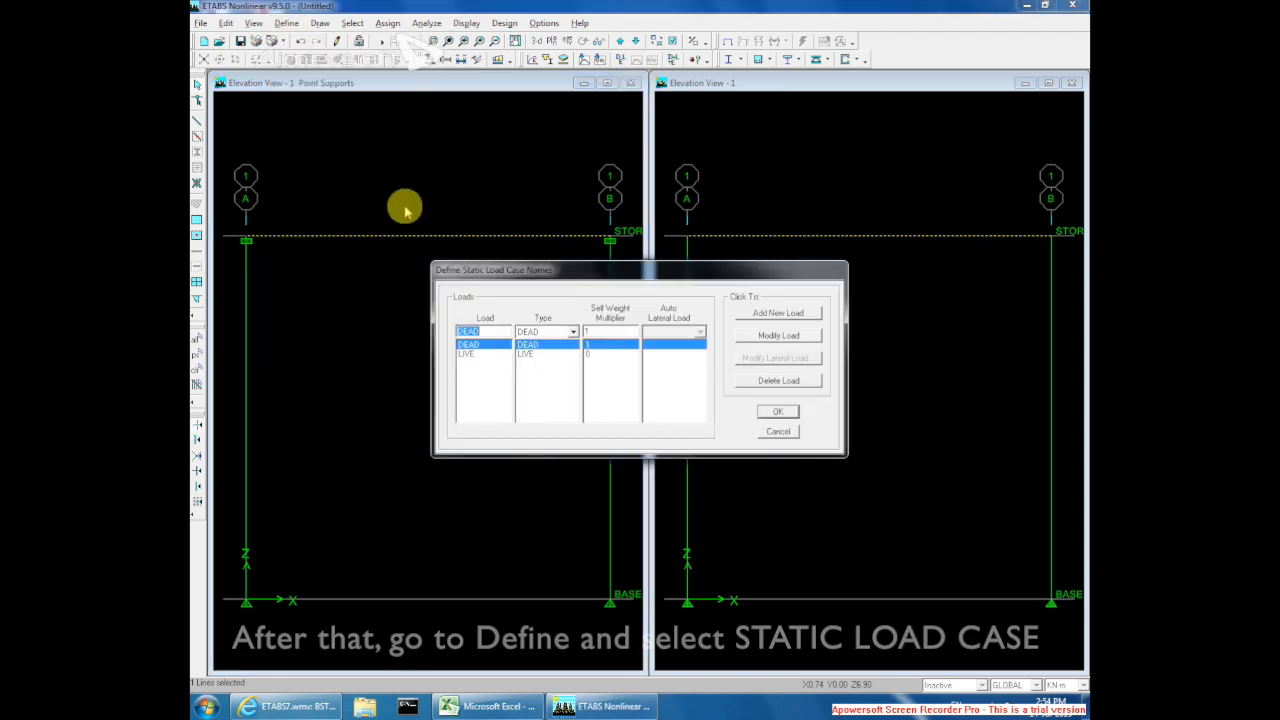
left_click(484, 355)
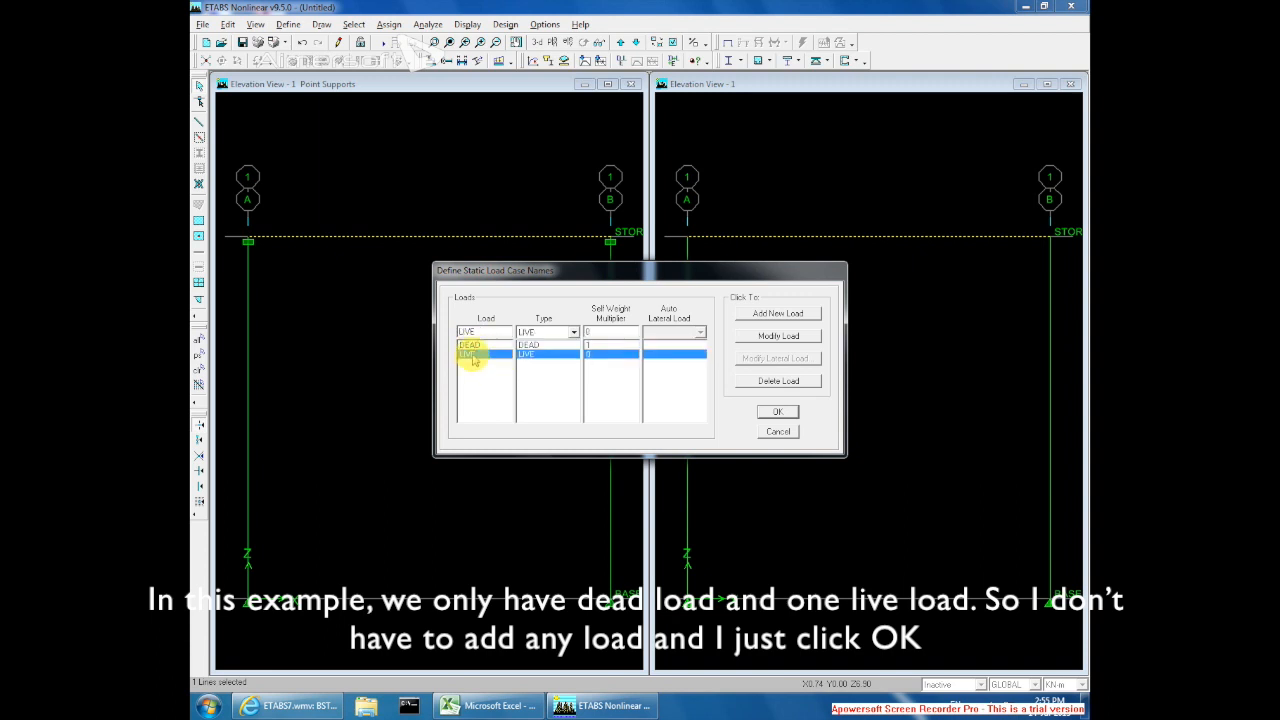
left_click(778, 413)
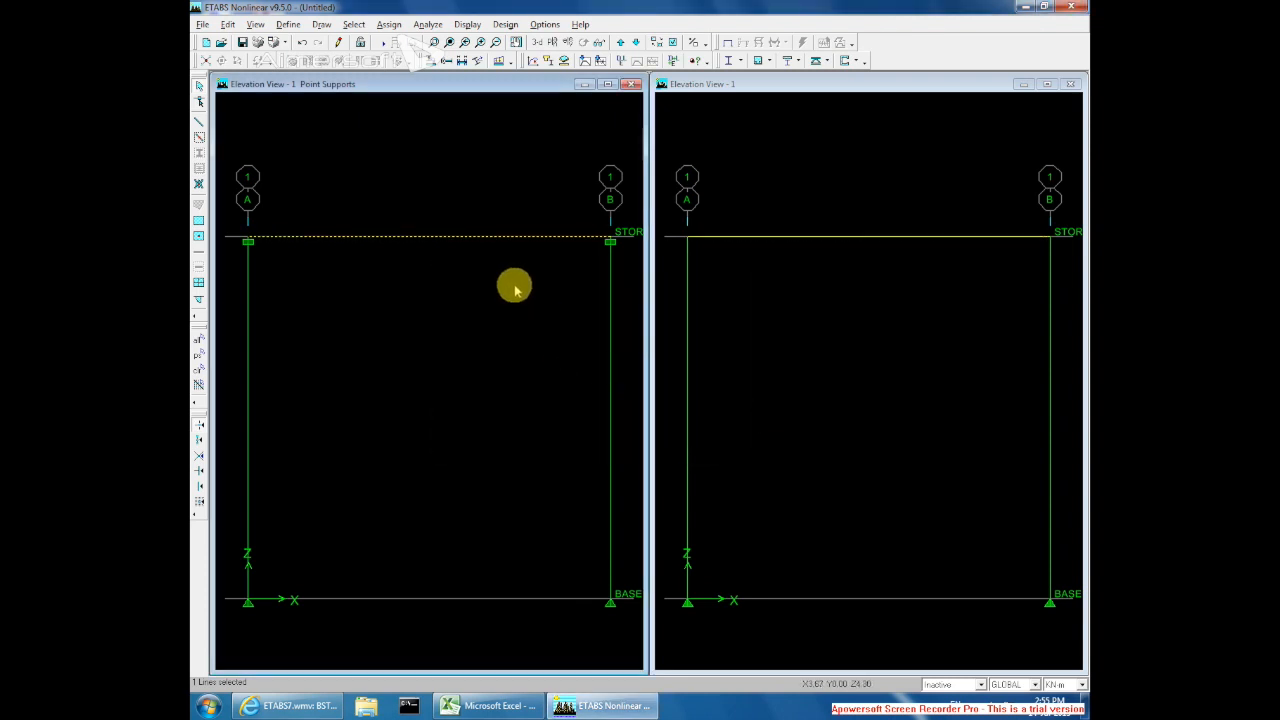
- Assign a LIVE gravity point load of 50 to the beam at an absolute distance of 2.5 from End-I, using KN-m units
left_click(420, 240)
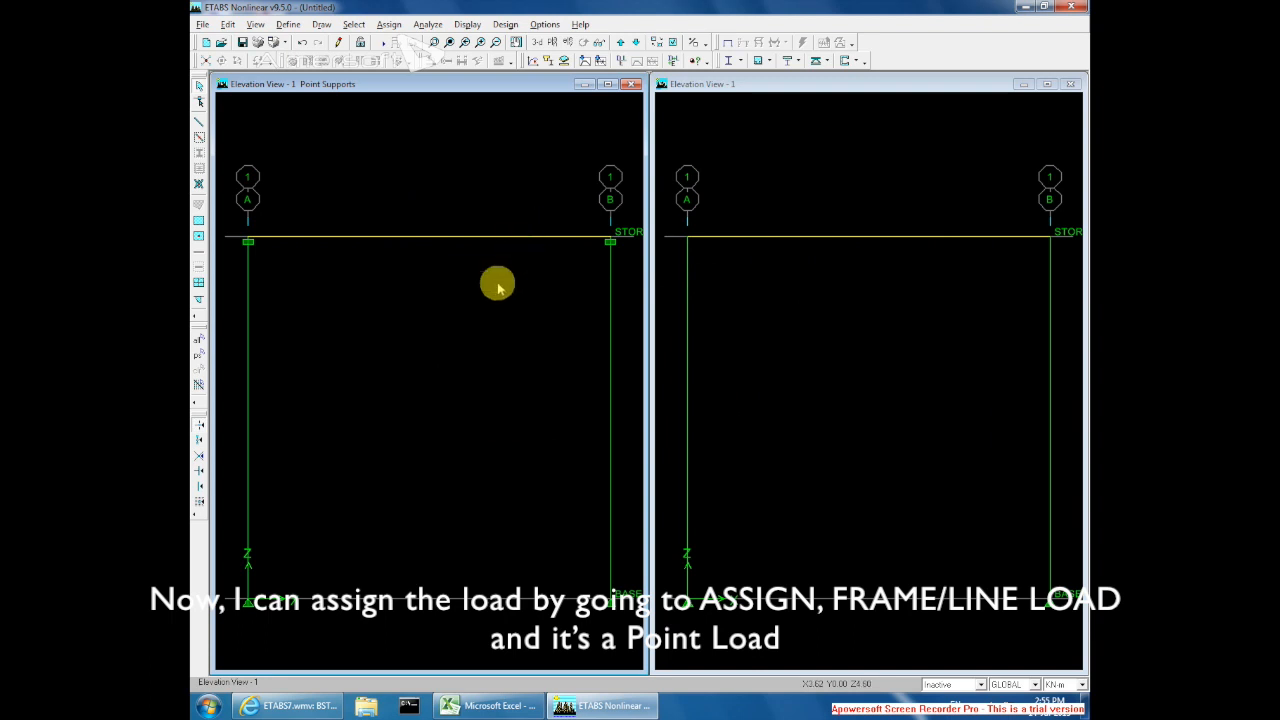
left_click(424, 236)
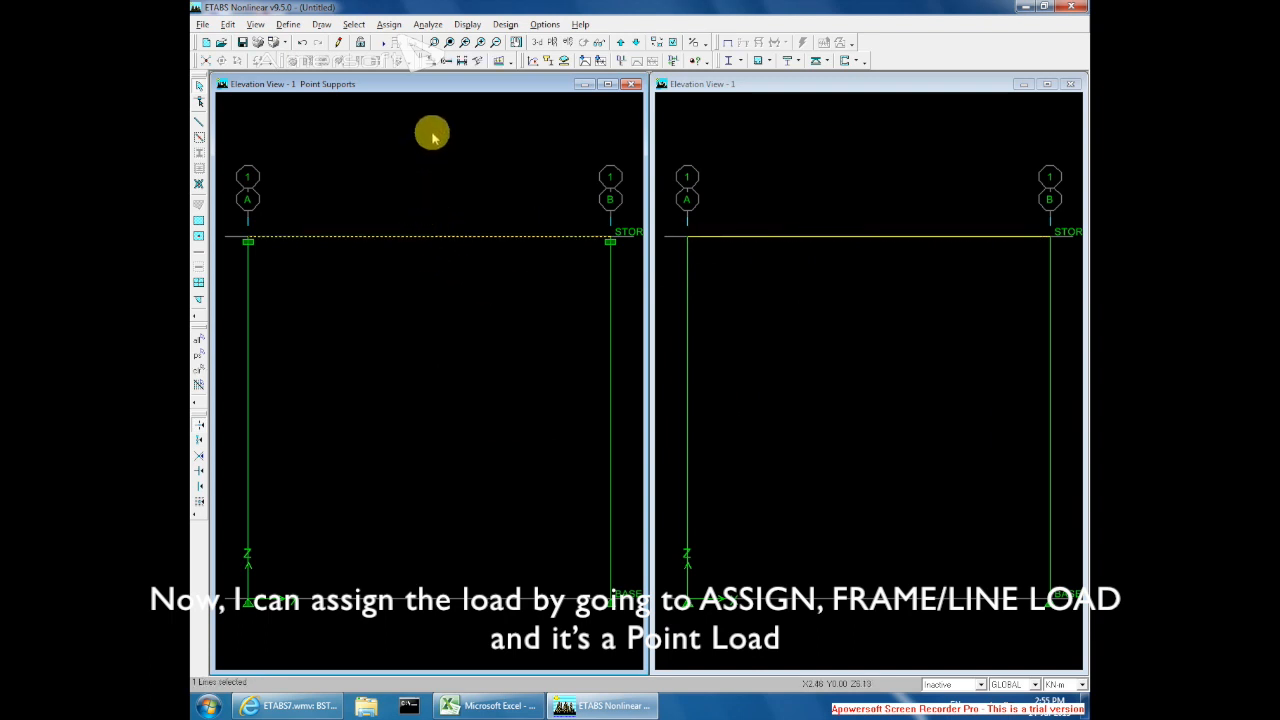
left_click(389, 24)
mouse_move(414, 102)
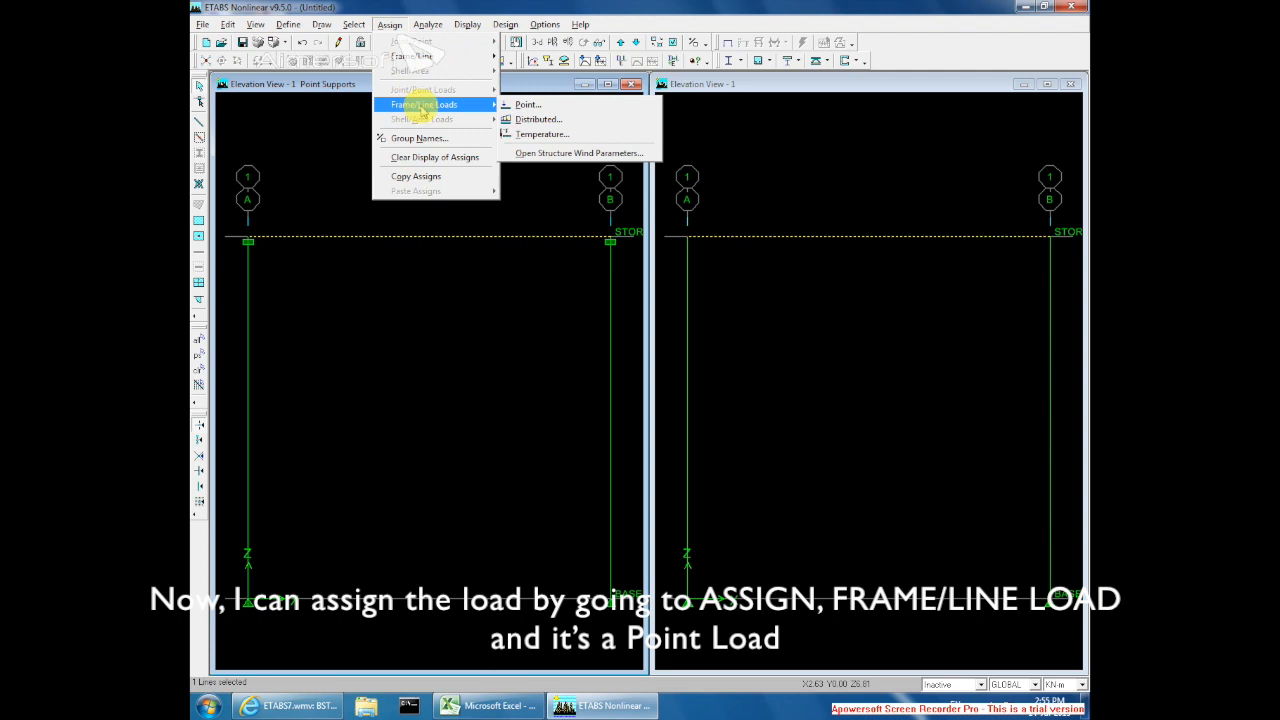
left_click(528, 104)
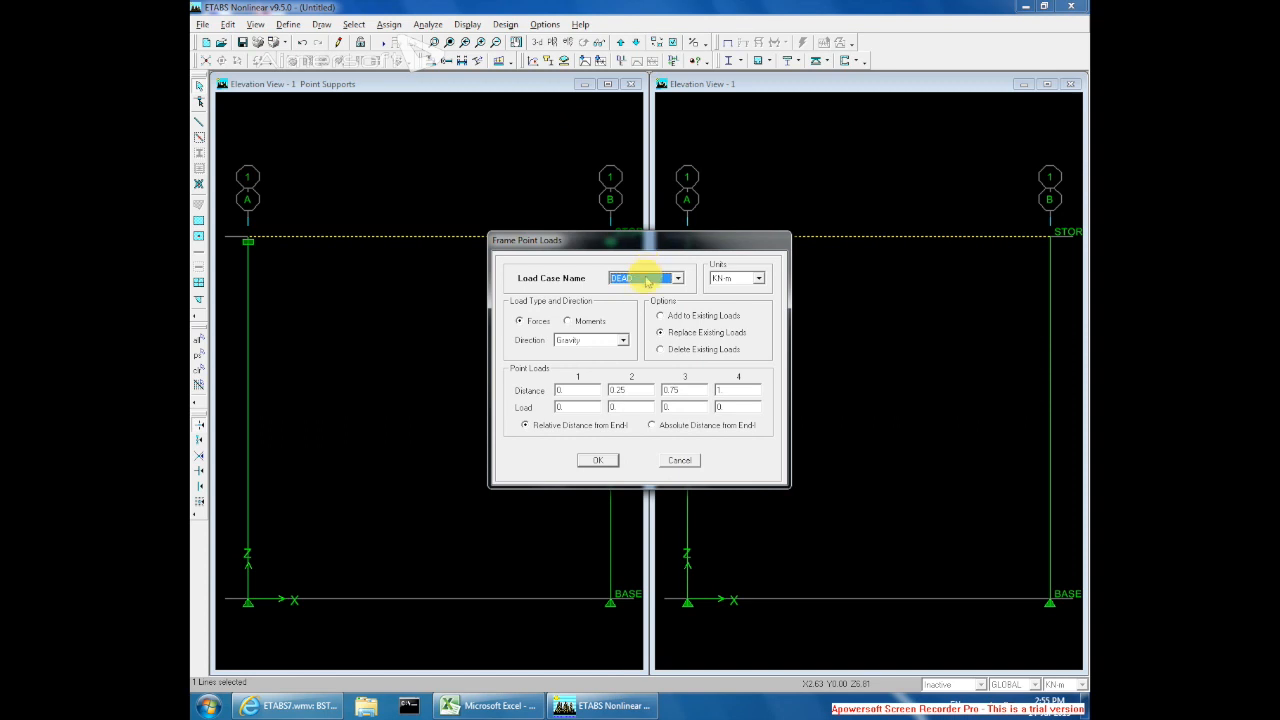
left_click(643, 278)
left_click(628, 300)
left_click(723, 280)
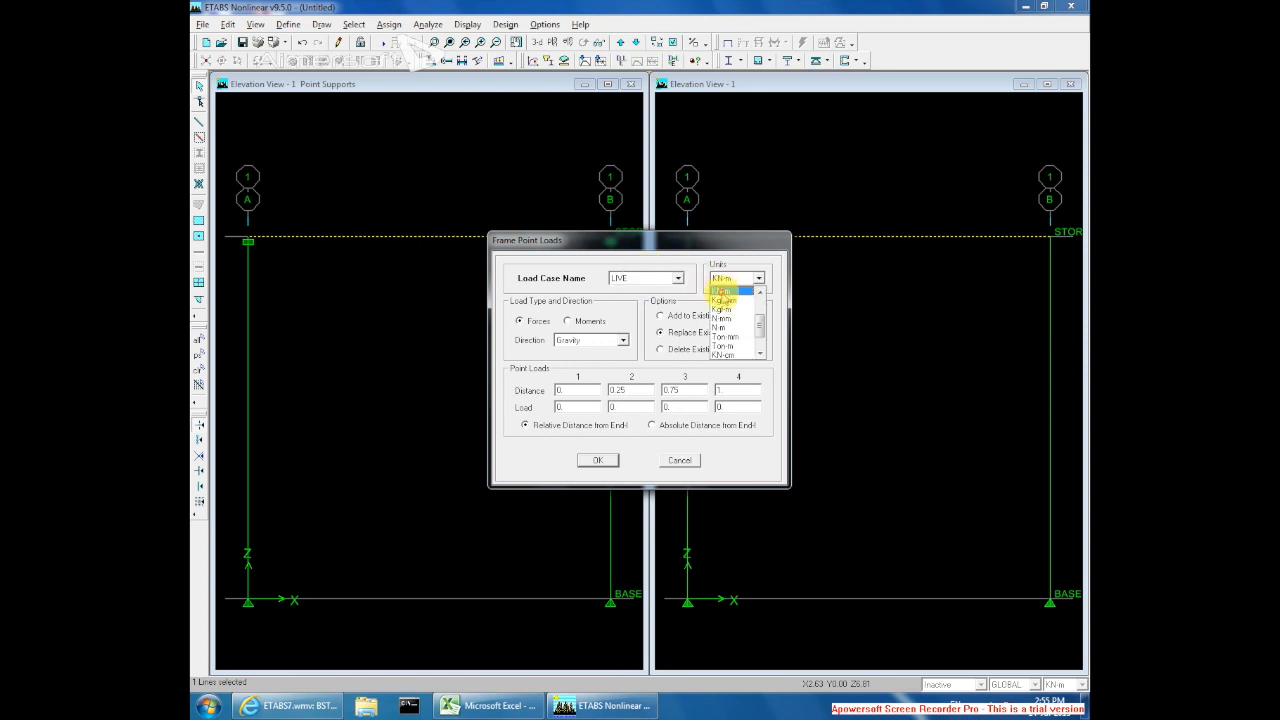
left_click(722, 290)
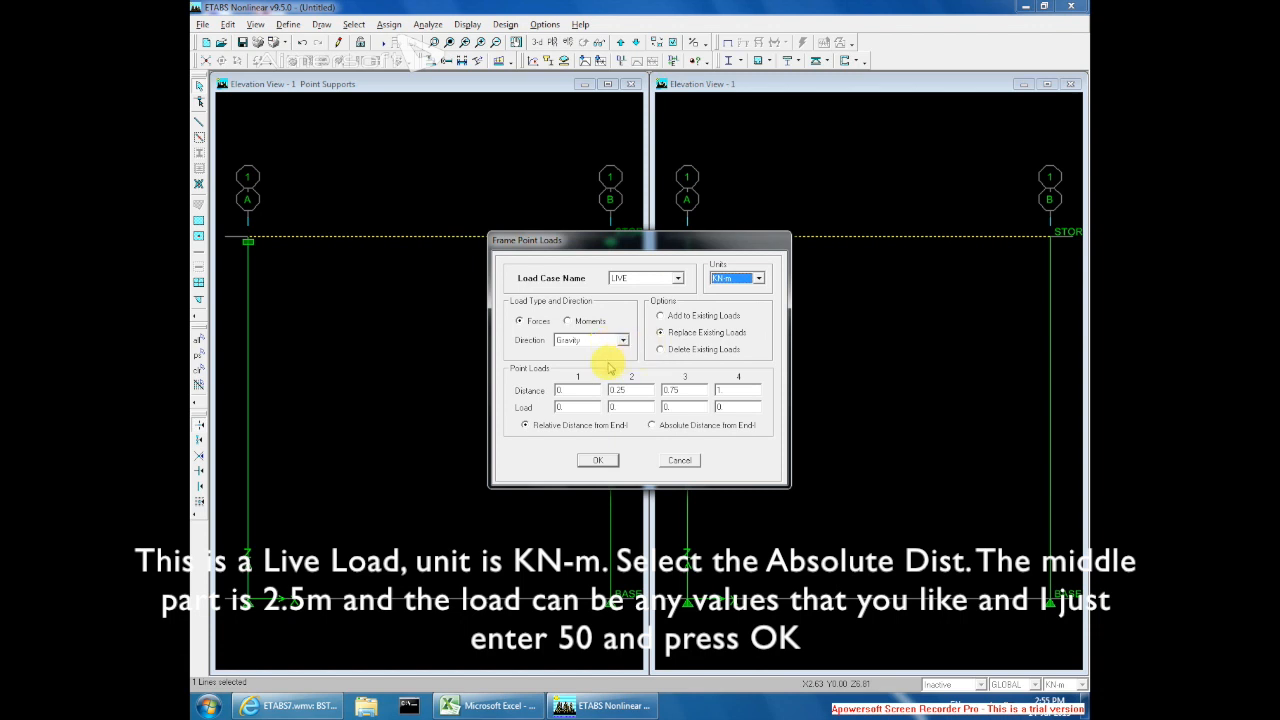
left_click(650, 426)
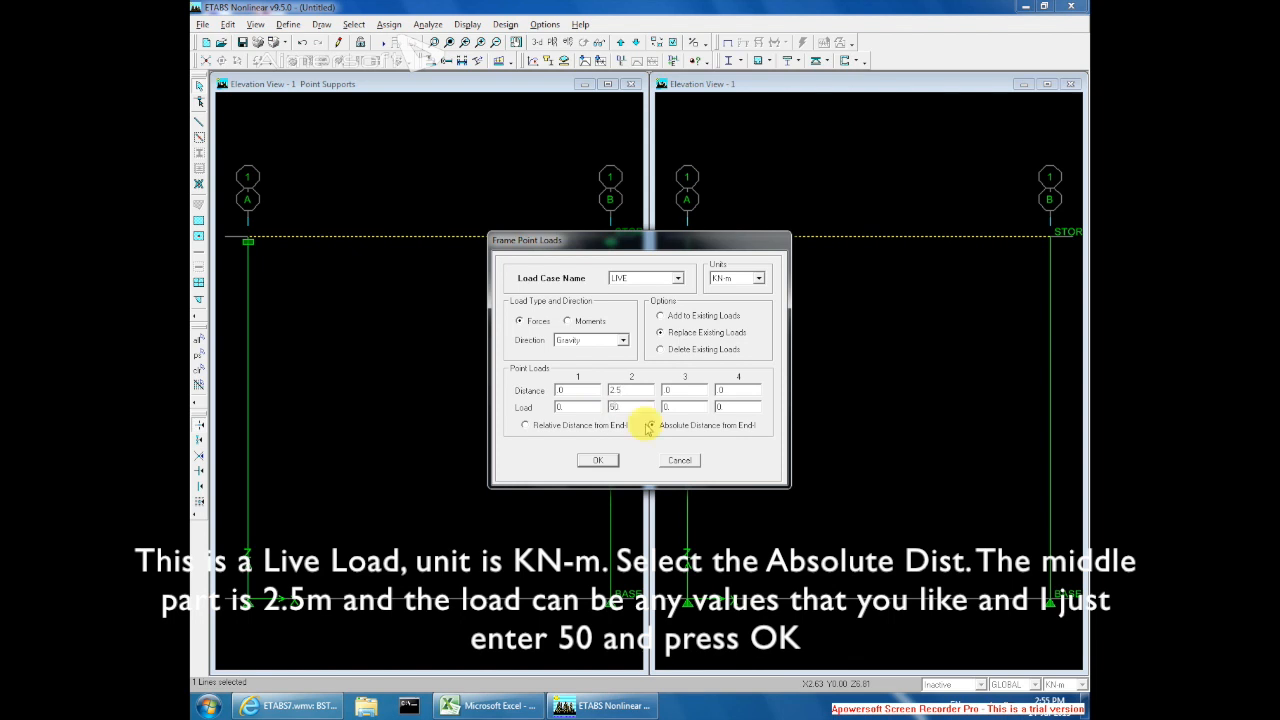
left_click(598, 462)
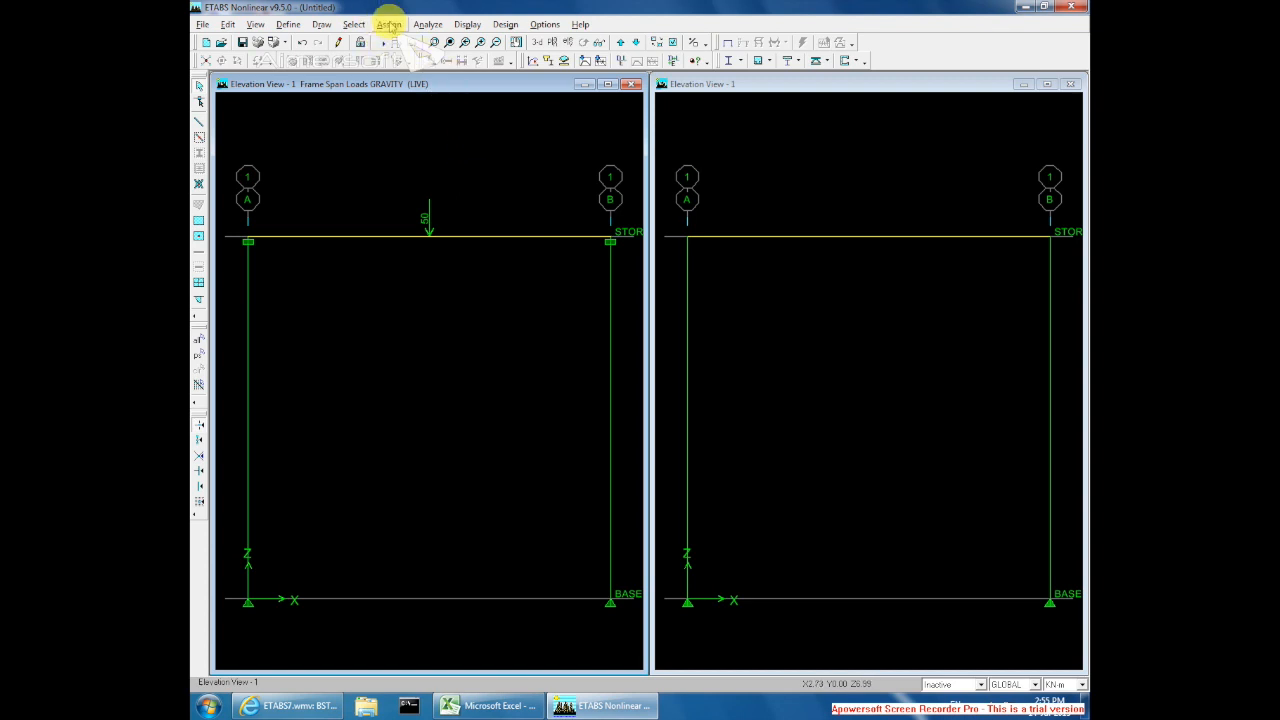
- Set the analysis options to XZ Plane degrees of freedom with dynamic analysis turned off
left_click(430, 26)
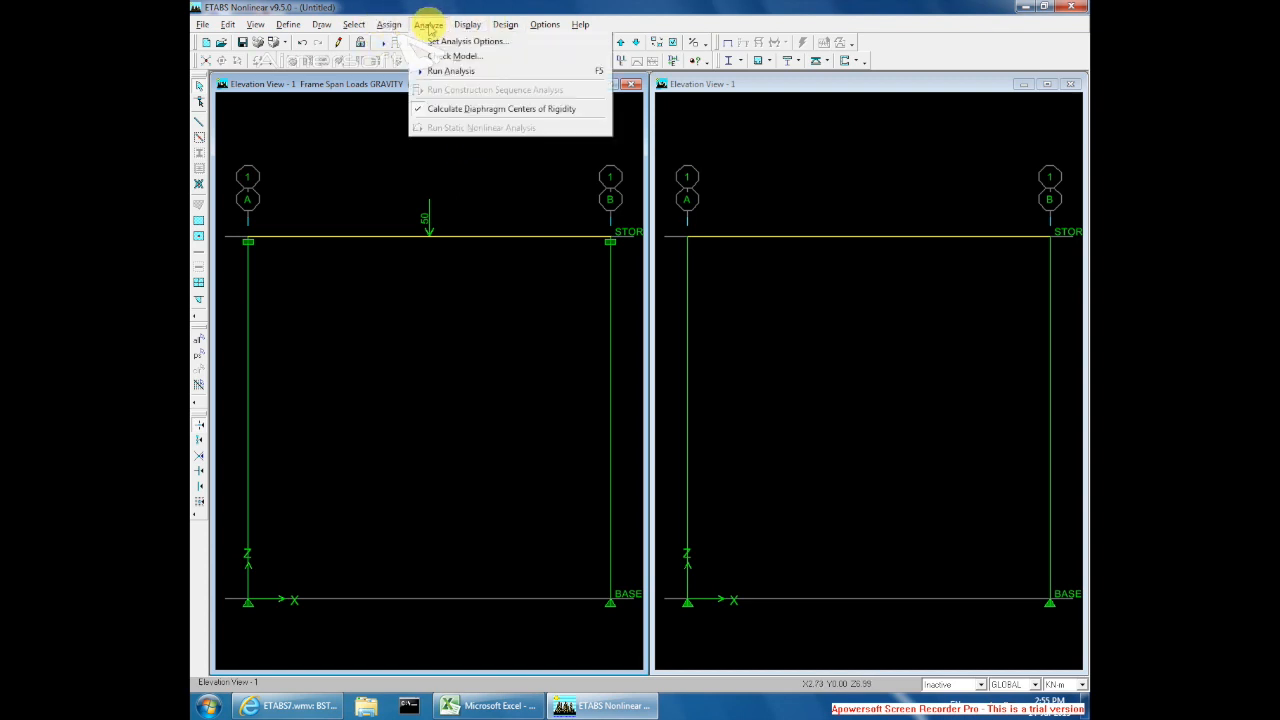
left_click(447, 42)
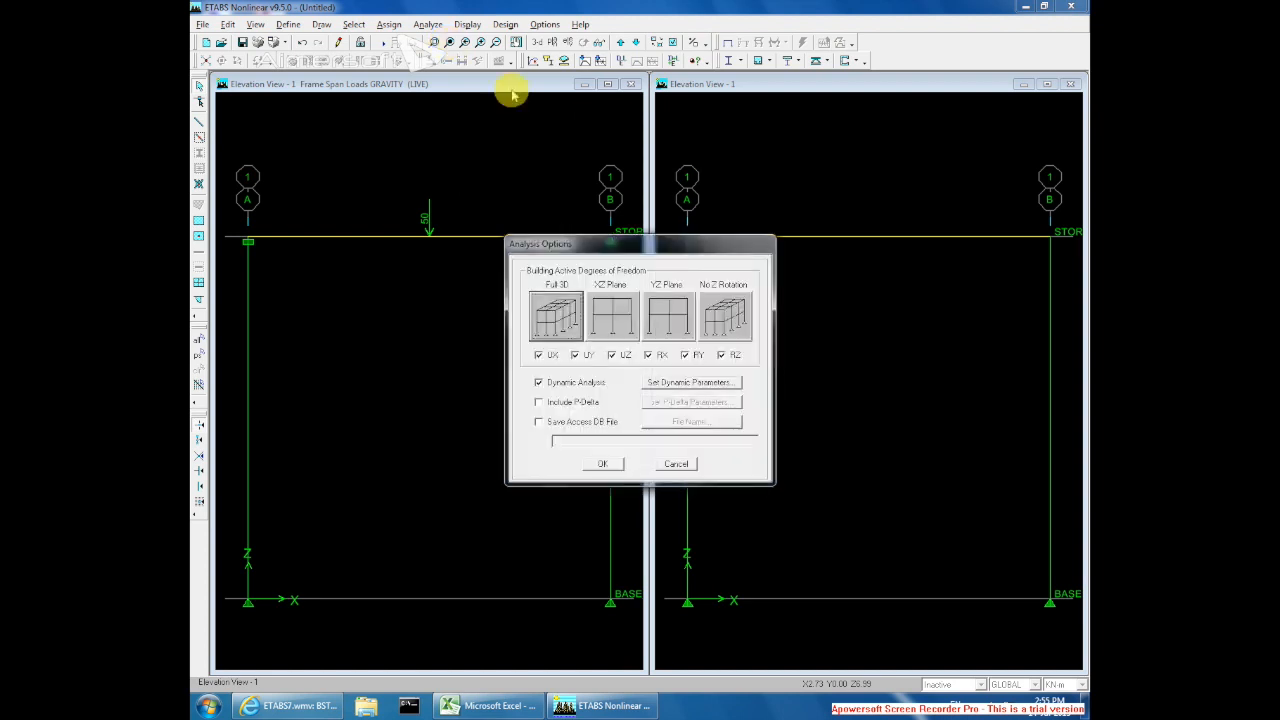
left_click(612, 316)
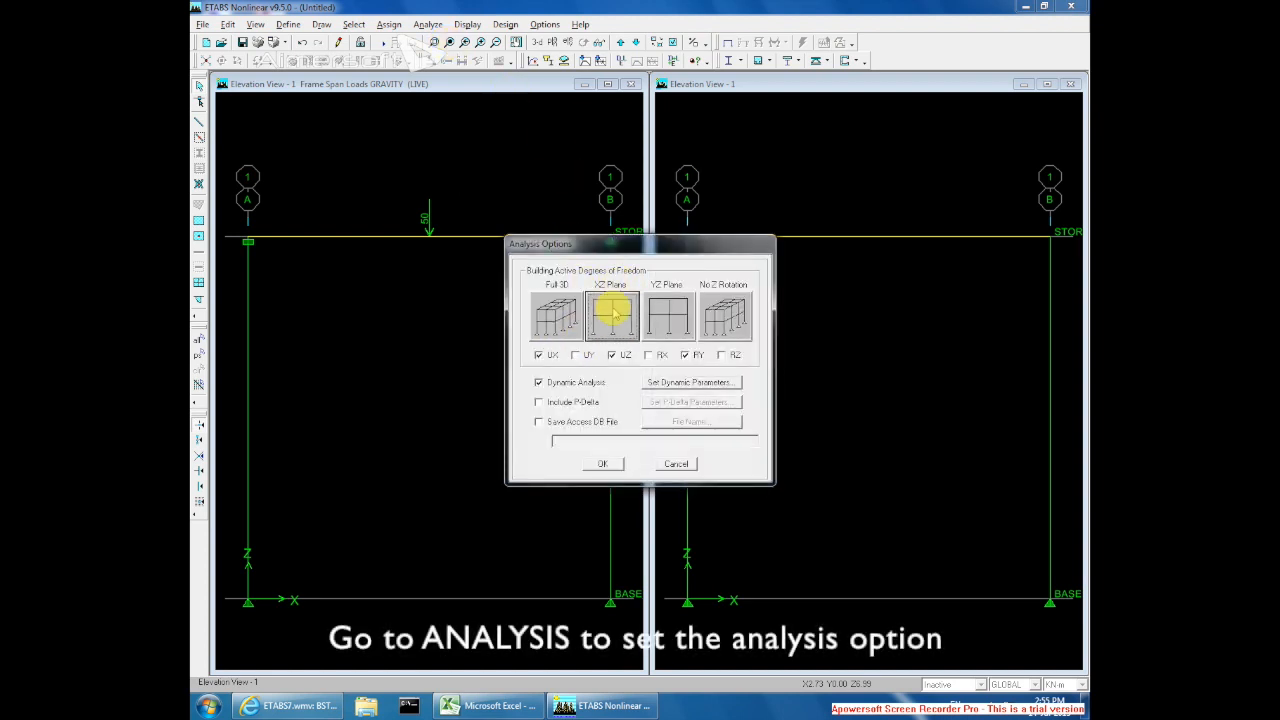
left_click(538, 383)
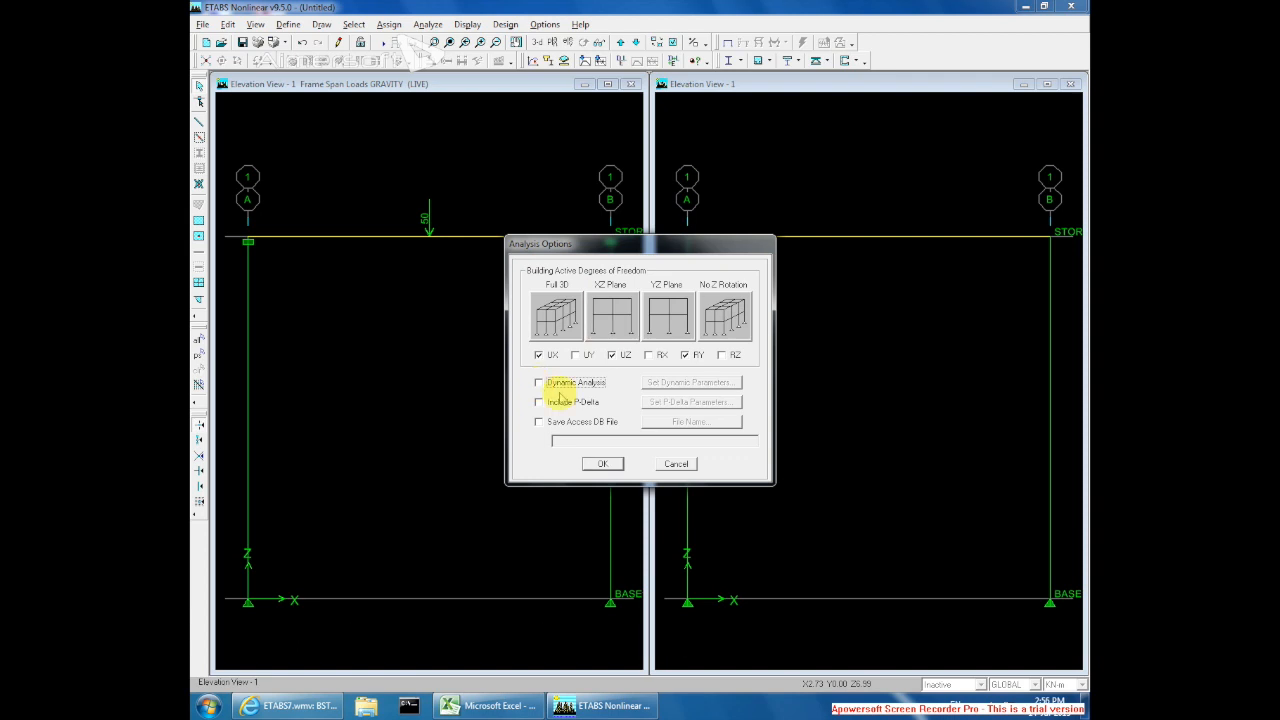
left_click(602, 464)
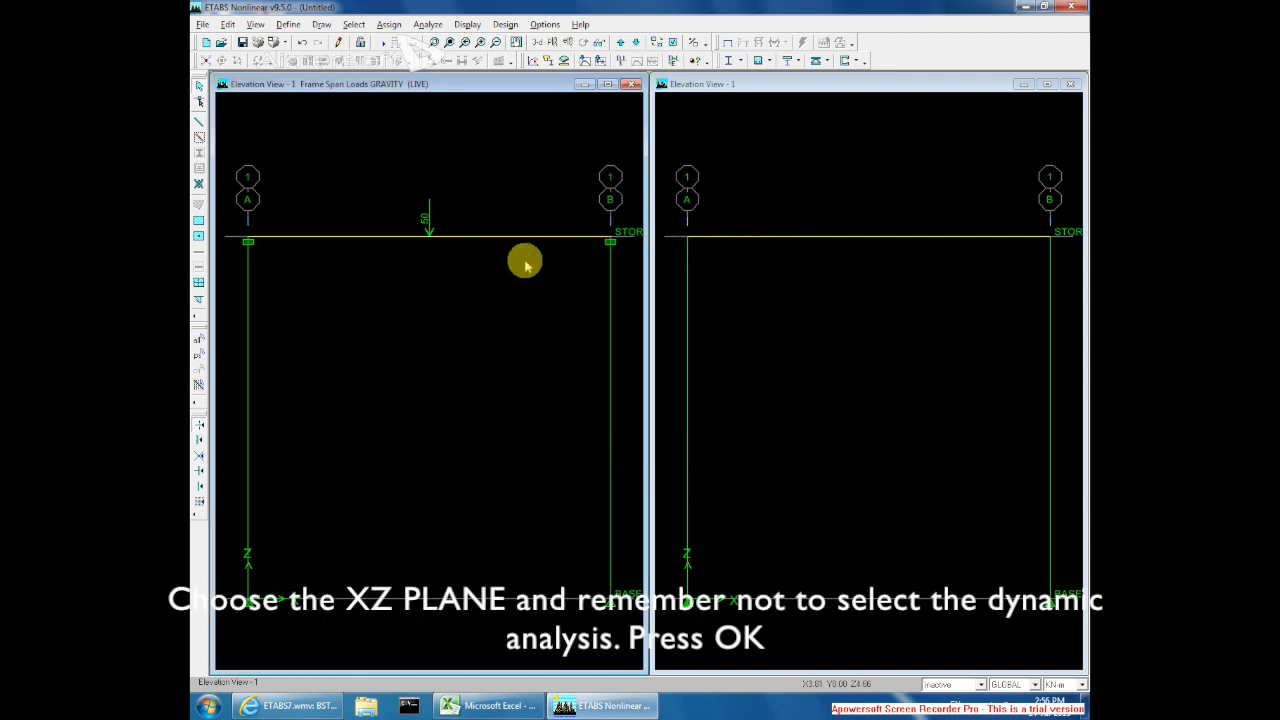
- Run the analysis, saving the model as ABC in a new folder on the Desktop
left_click(427, 24)
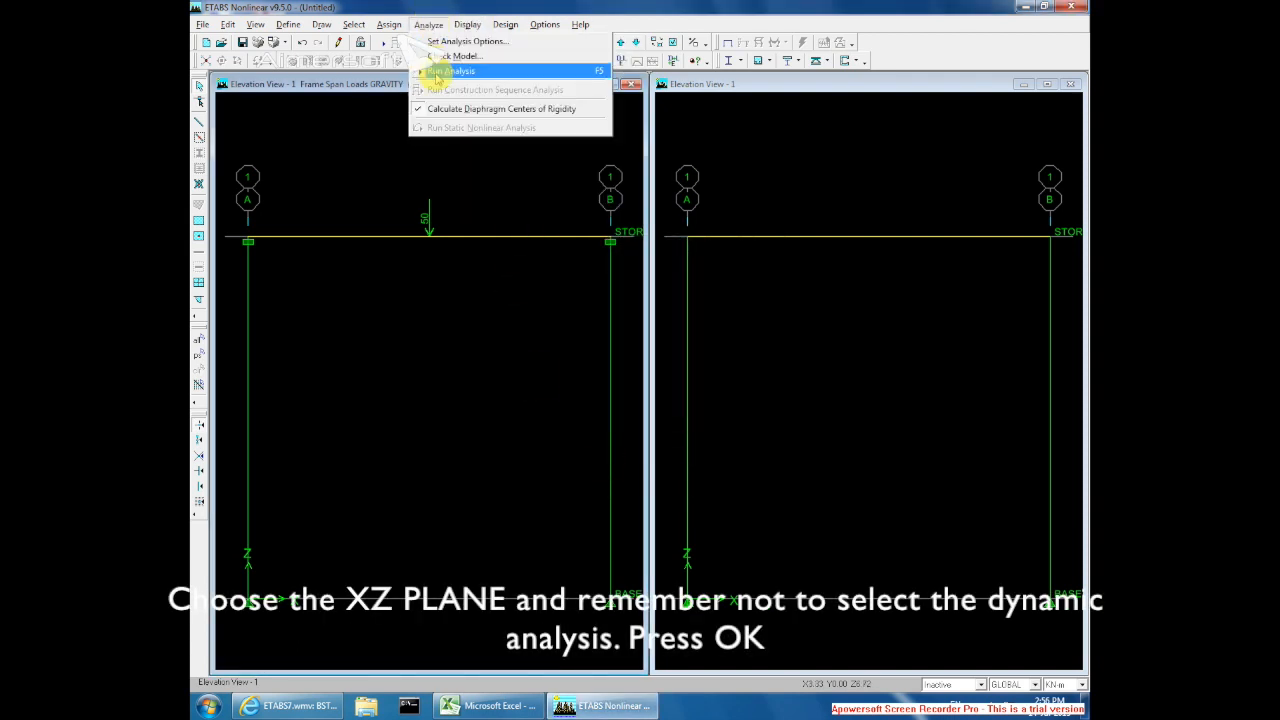
left_click(437, 72)
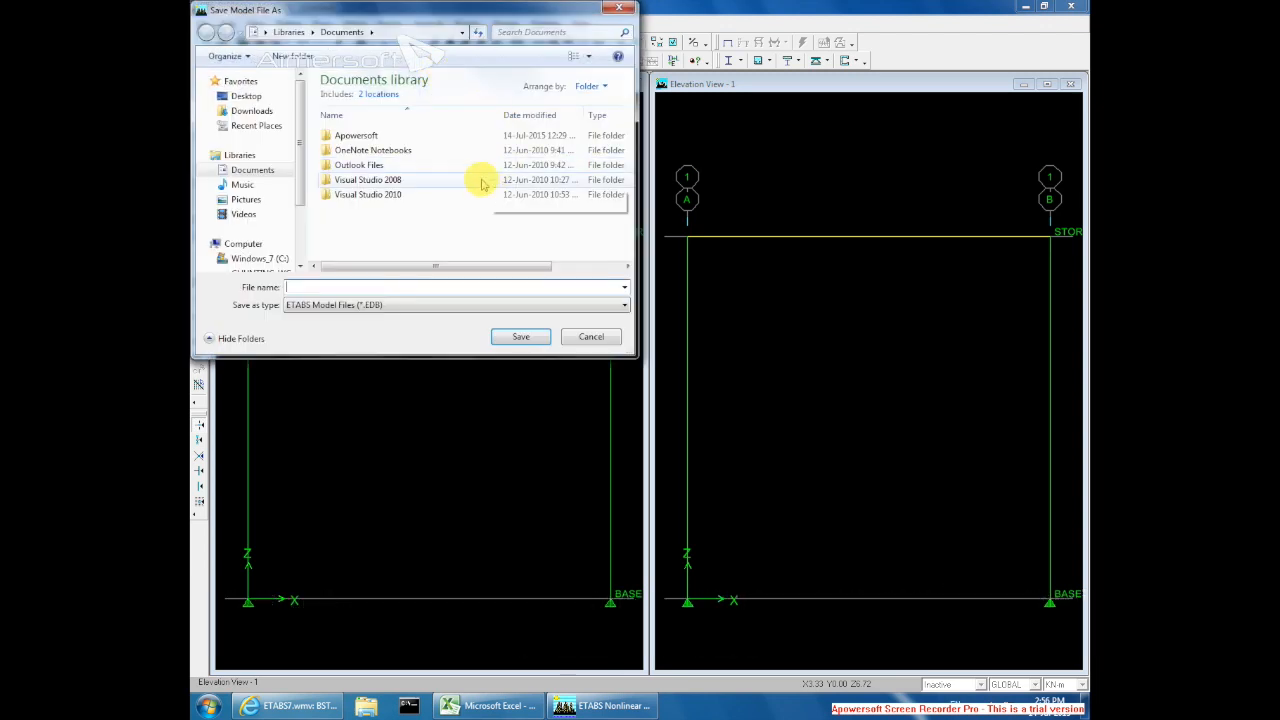
left_click(264, 96)
right_click(514, 163)
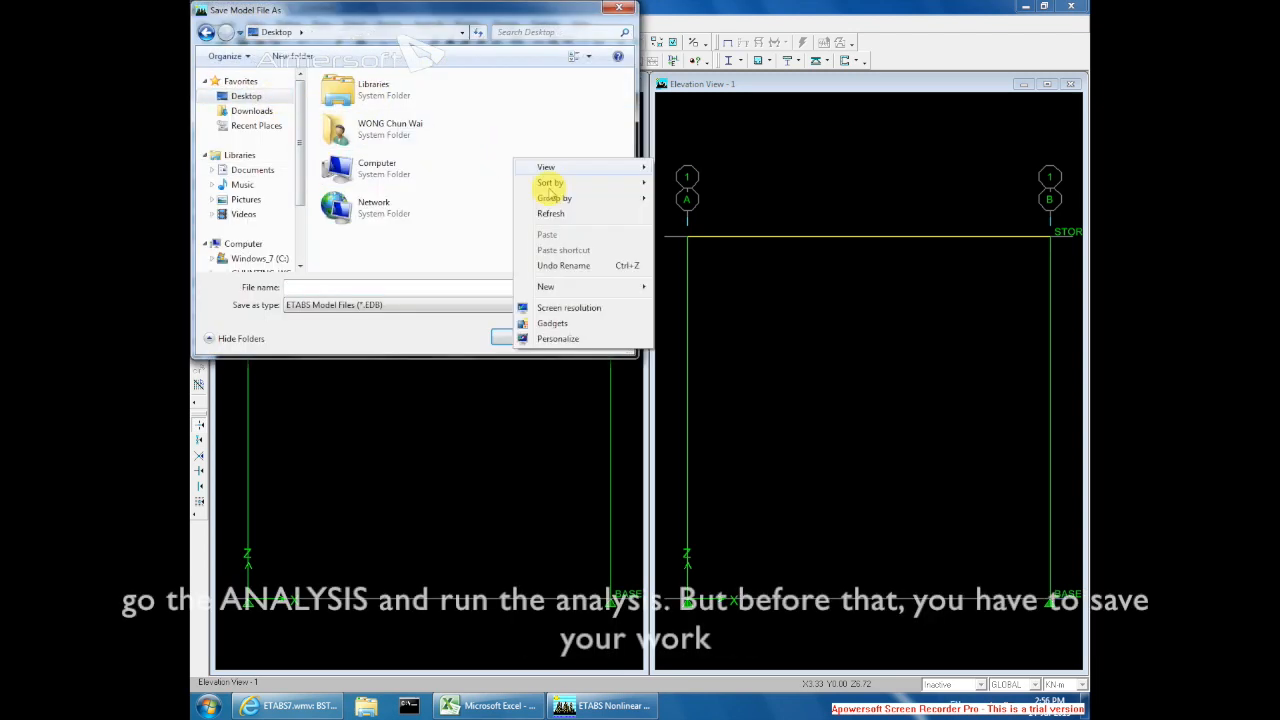
mouse_move(562, 288)
left_click(719, 290)
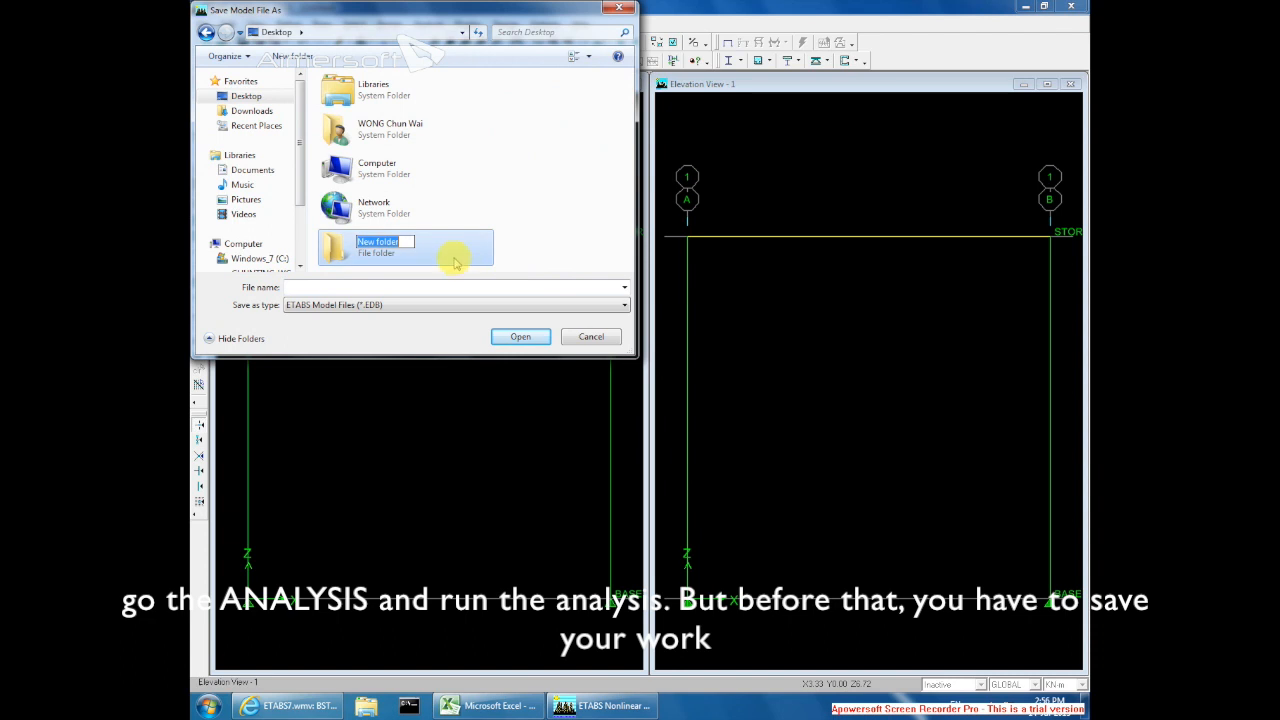
double_click(454, 259)
left_click(394, 287)
type("ABC")
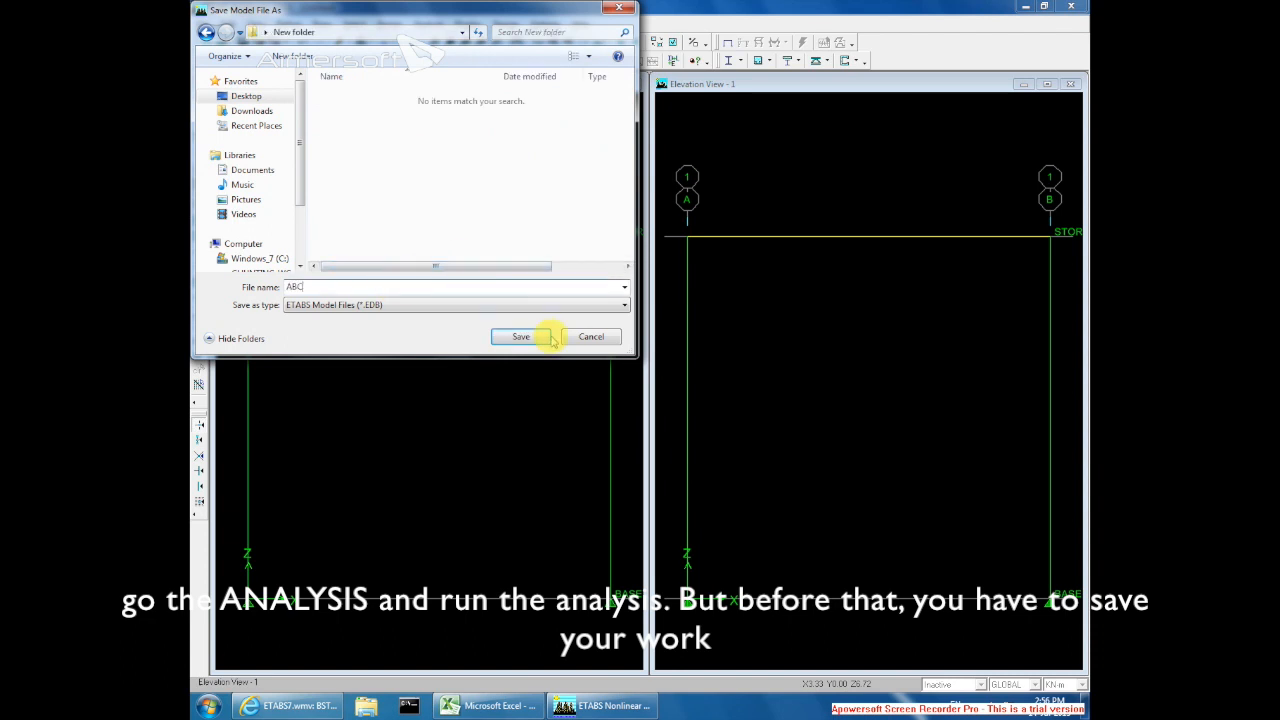
left_click(520, 337)
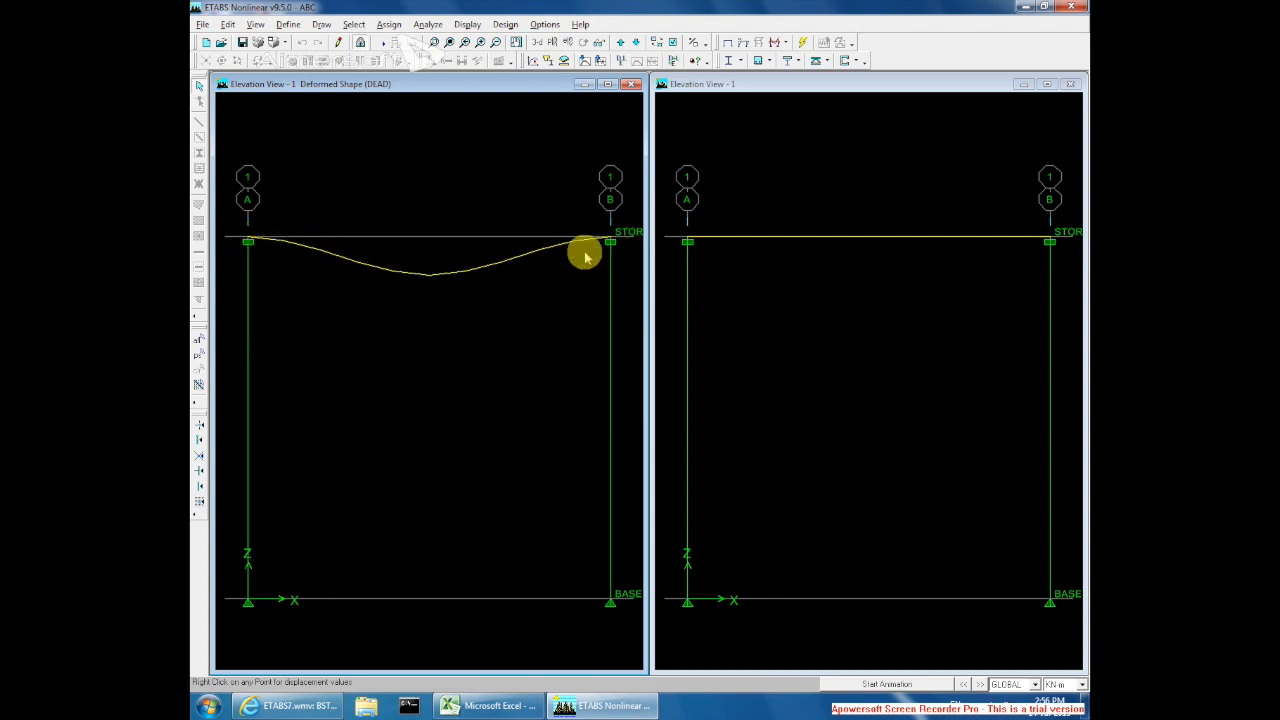
- Animate the DEAD load deformed shape, adjust the animation speed, and stop the animation
left_click(872, 684)
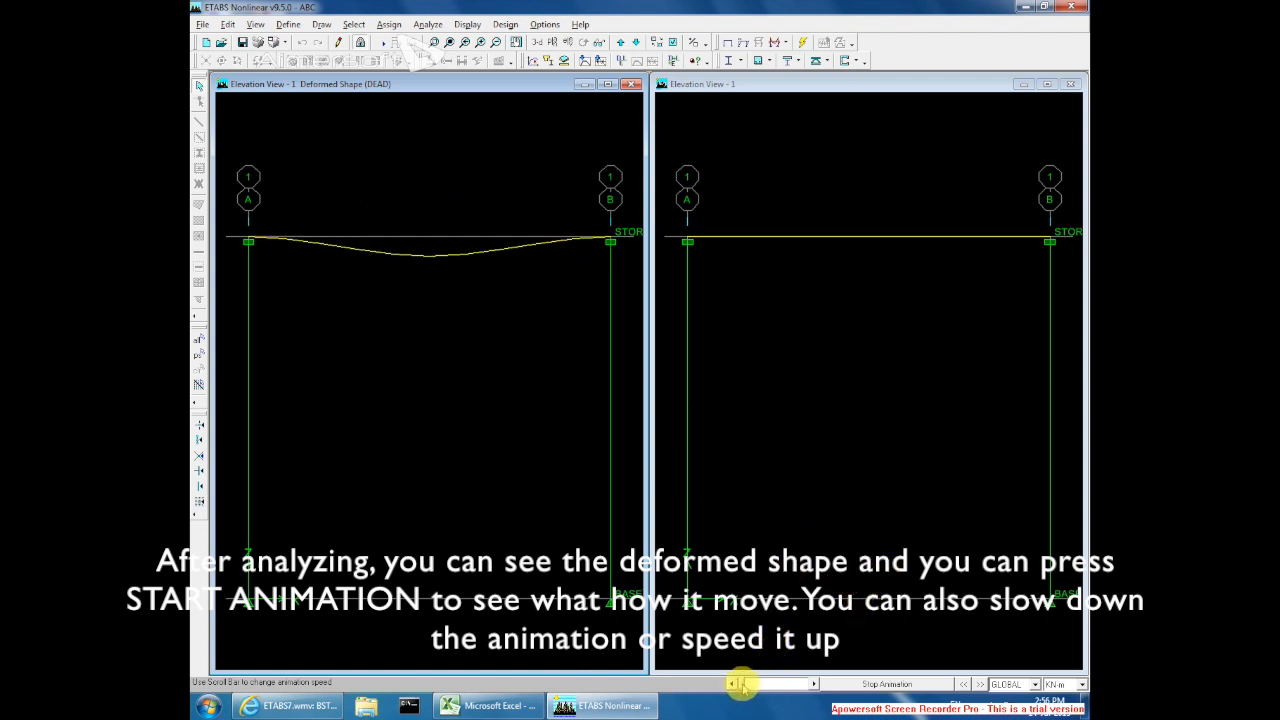
left_click_drag(740, 684, 820, 684)
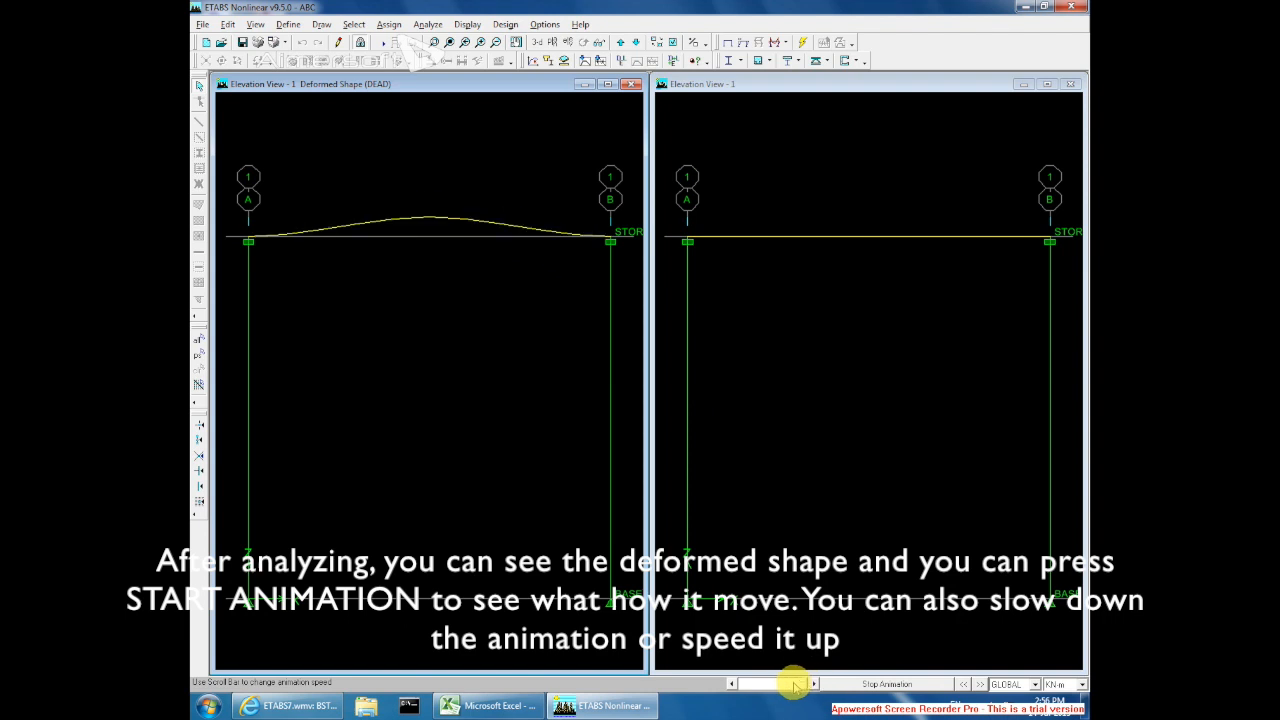
left_click(886, 684)
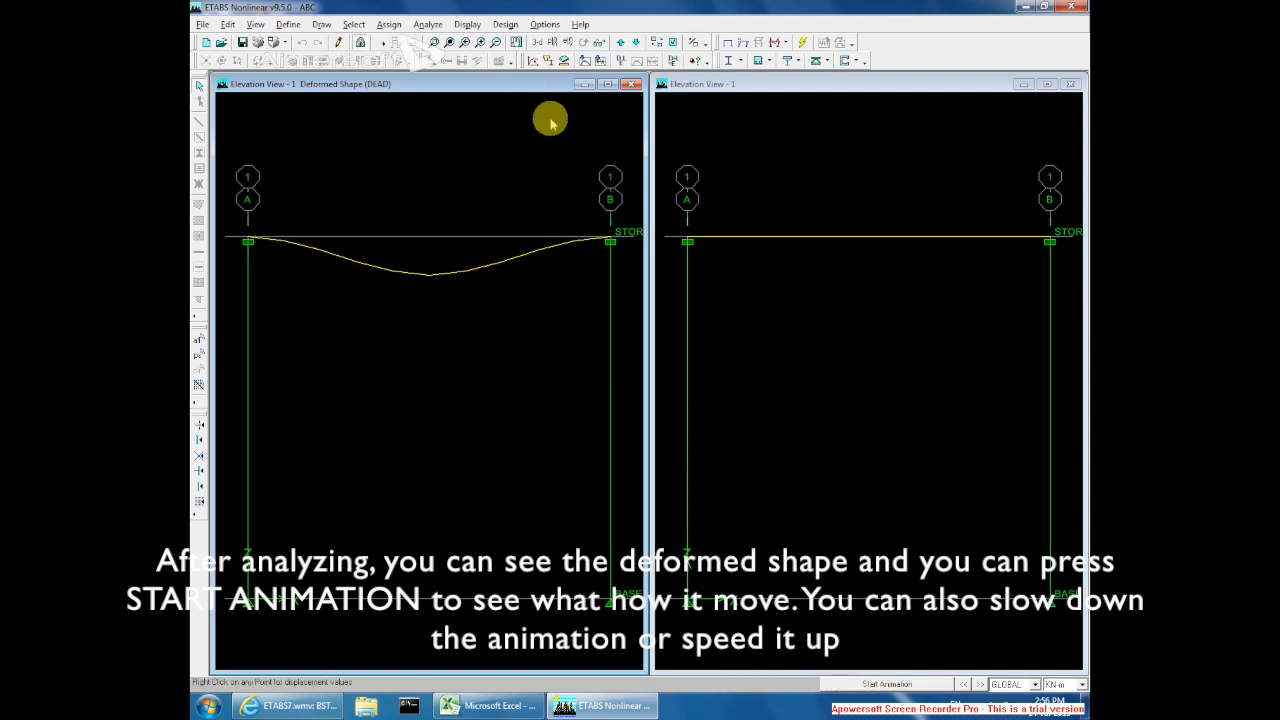
left_click(545, 24)
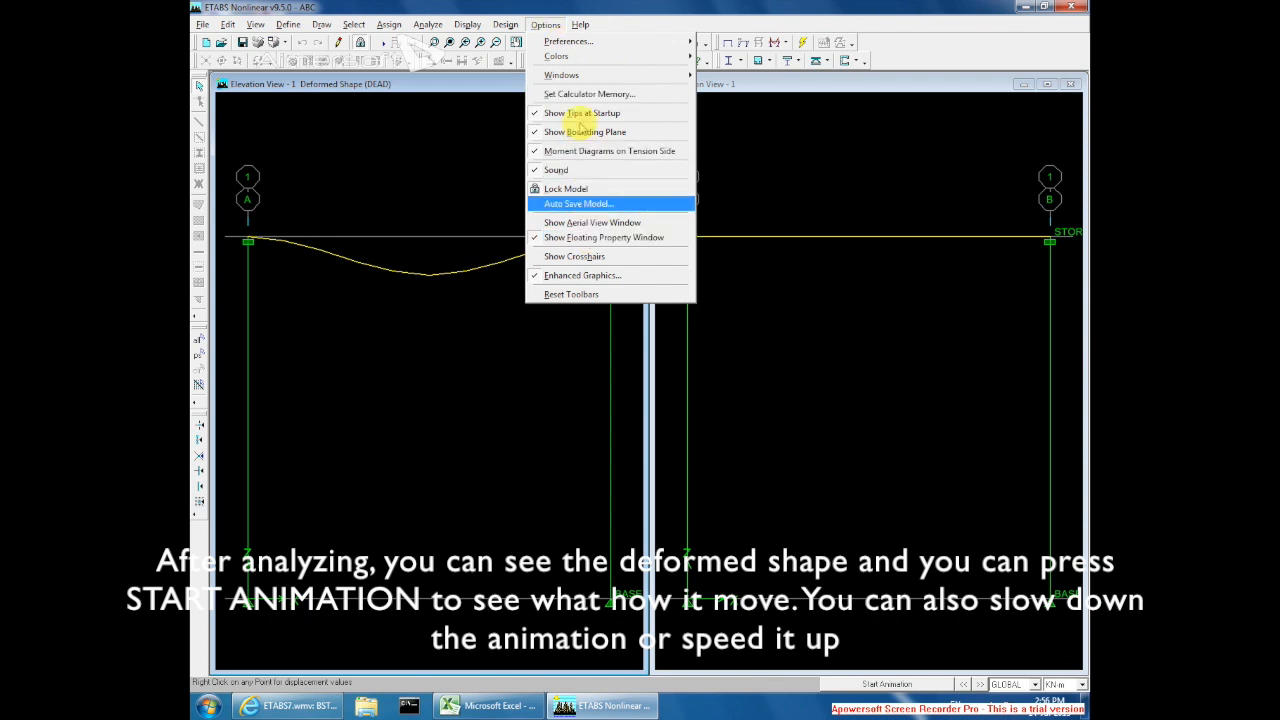
- Split the display into four windows and set both 3-D views to elevation 1
mouse_move(505, 24)
mouse_move(562, 76)
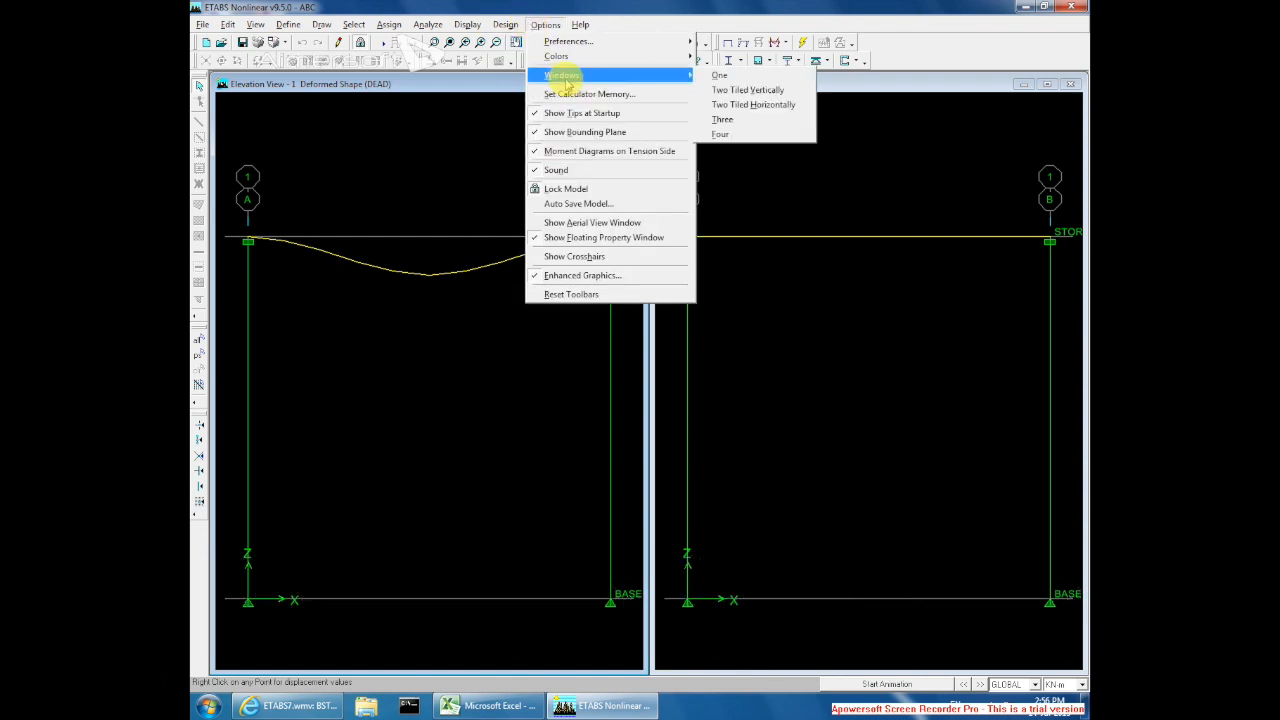
left_click(731, 135)
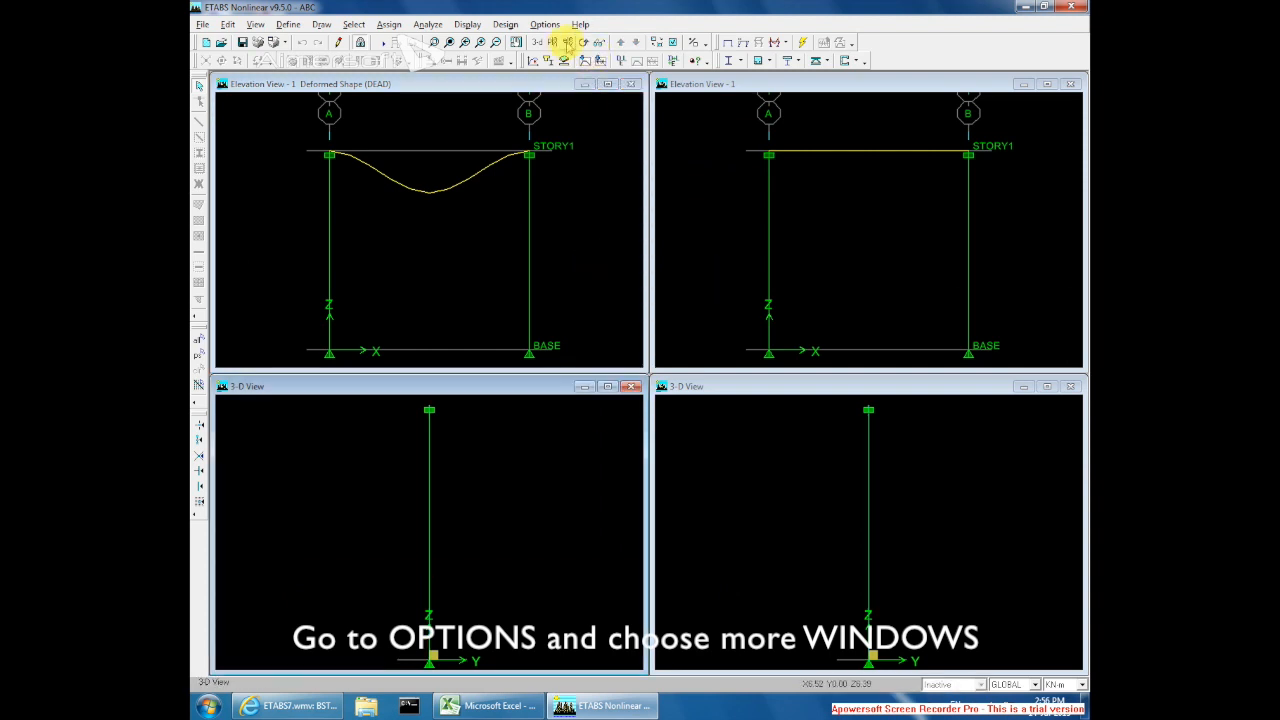
left_click(567, 42)
left_click(551, 329)
left_click(654, 417)
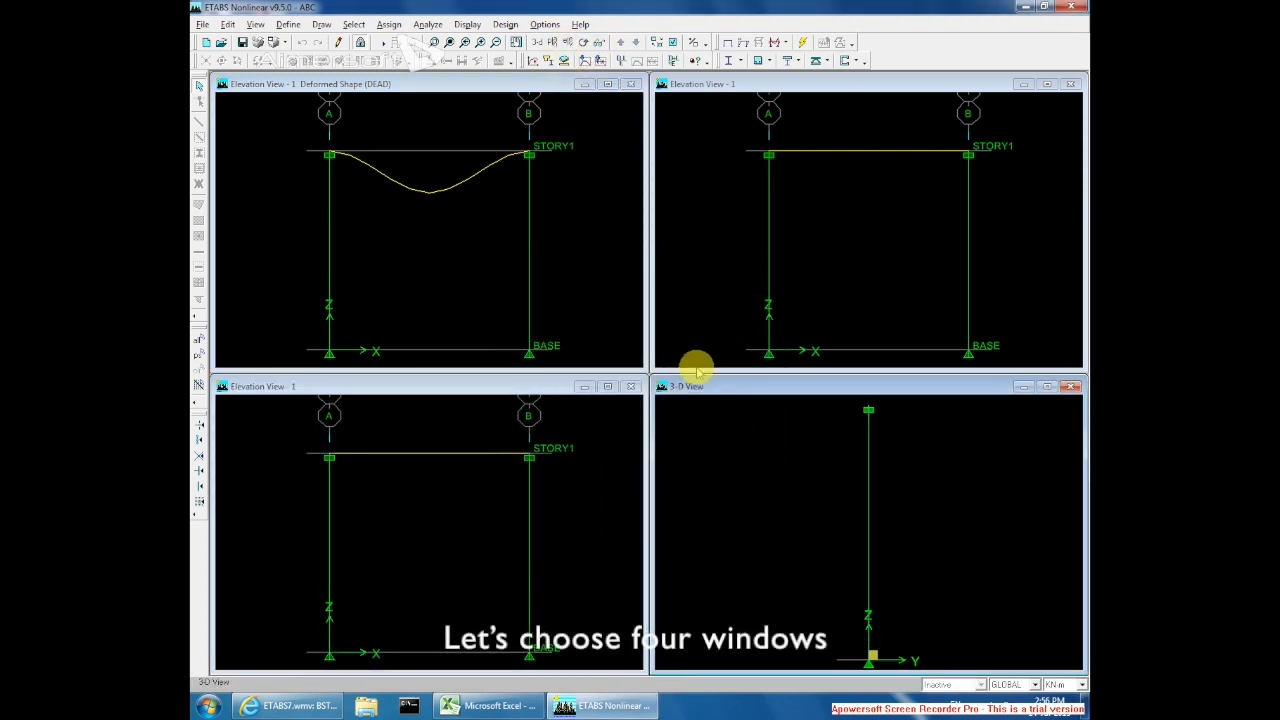
left_click(567, 42)
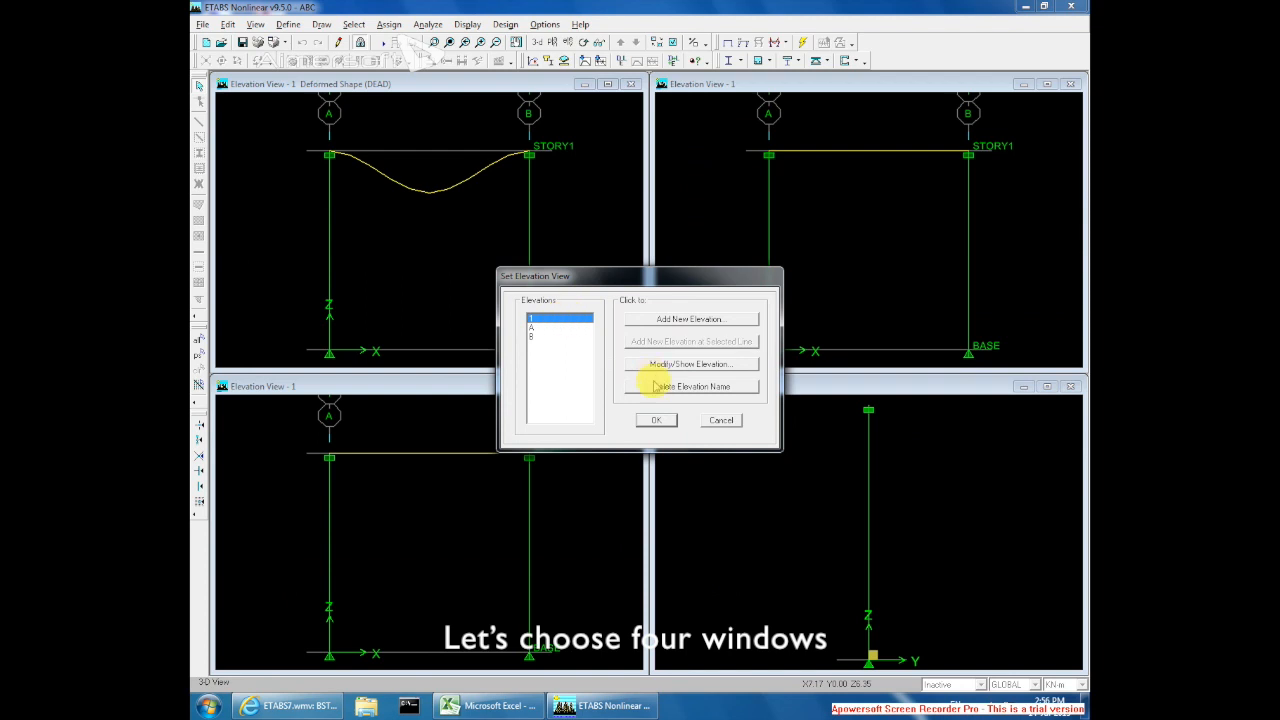
left_click(656, 418)
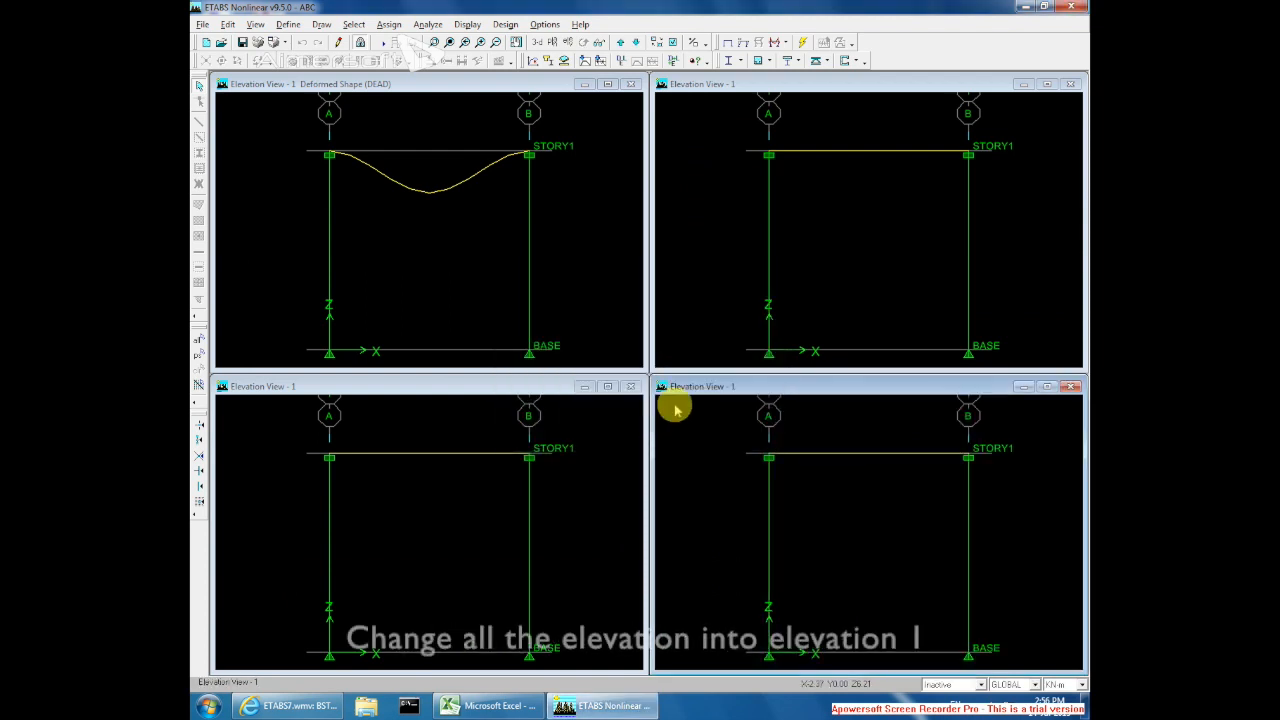
- Show the LIVE static load Shear 2-2 frame force diagram in the third elevation view, below the deformed shape
left_click(592, 425)
left_click(466, 25)
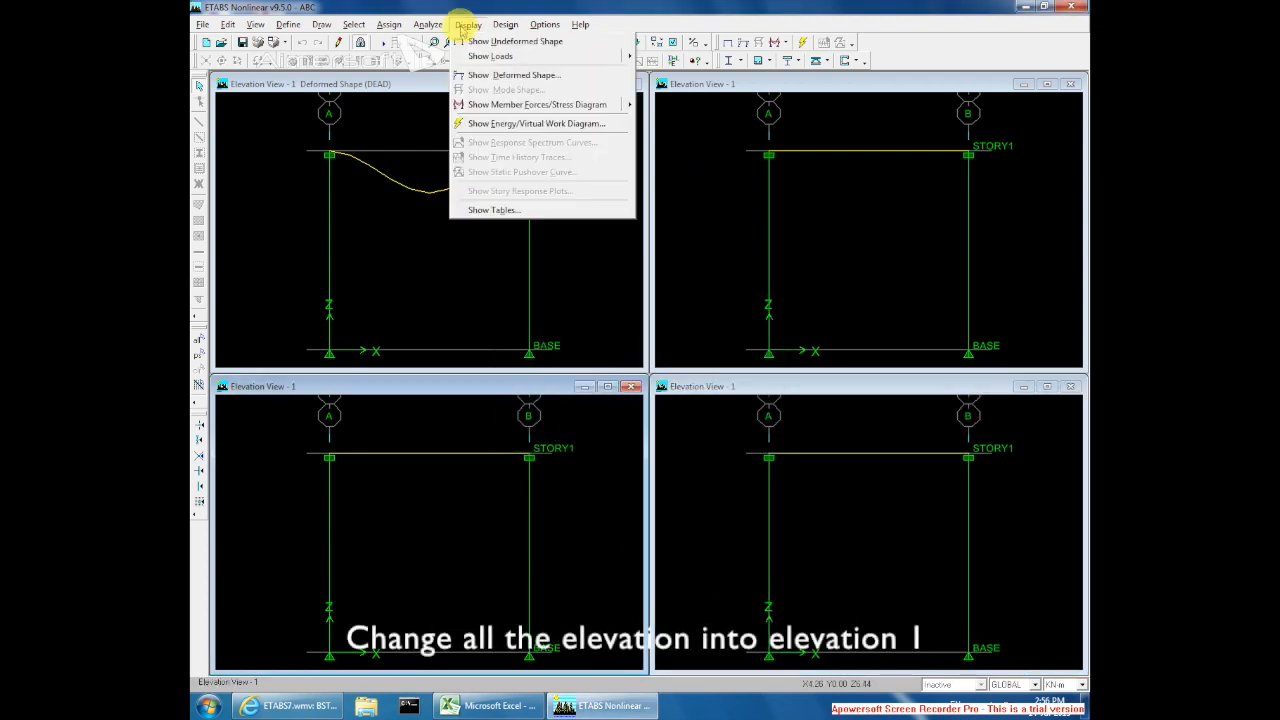
mouse_move(522, 105)
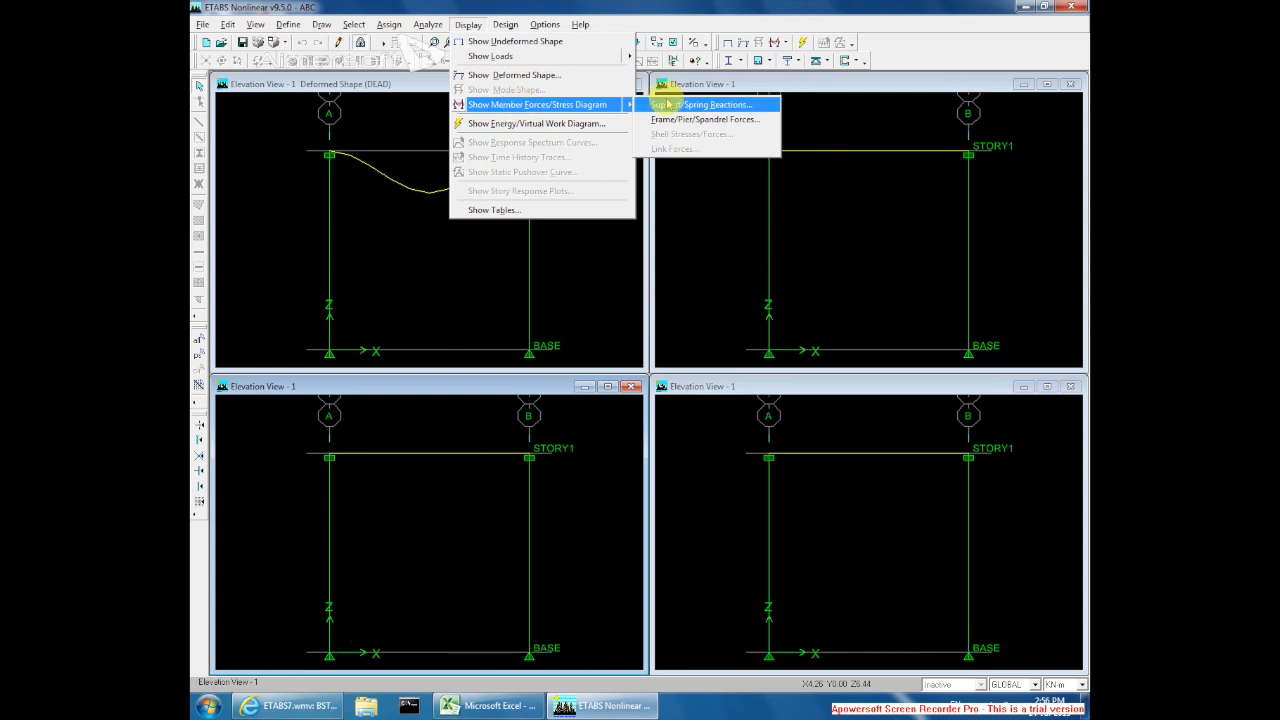
left_click(764, 124)
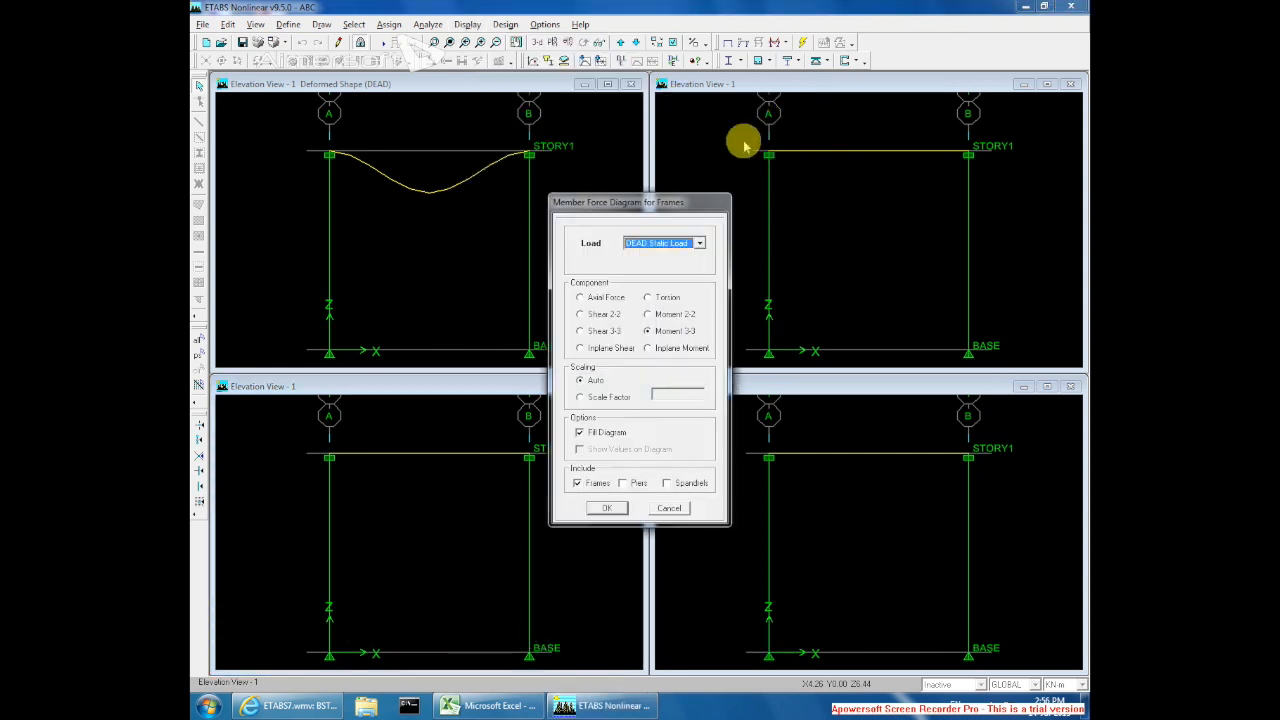
left_click(657, 246)
left_click(640, 264)
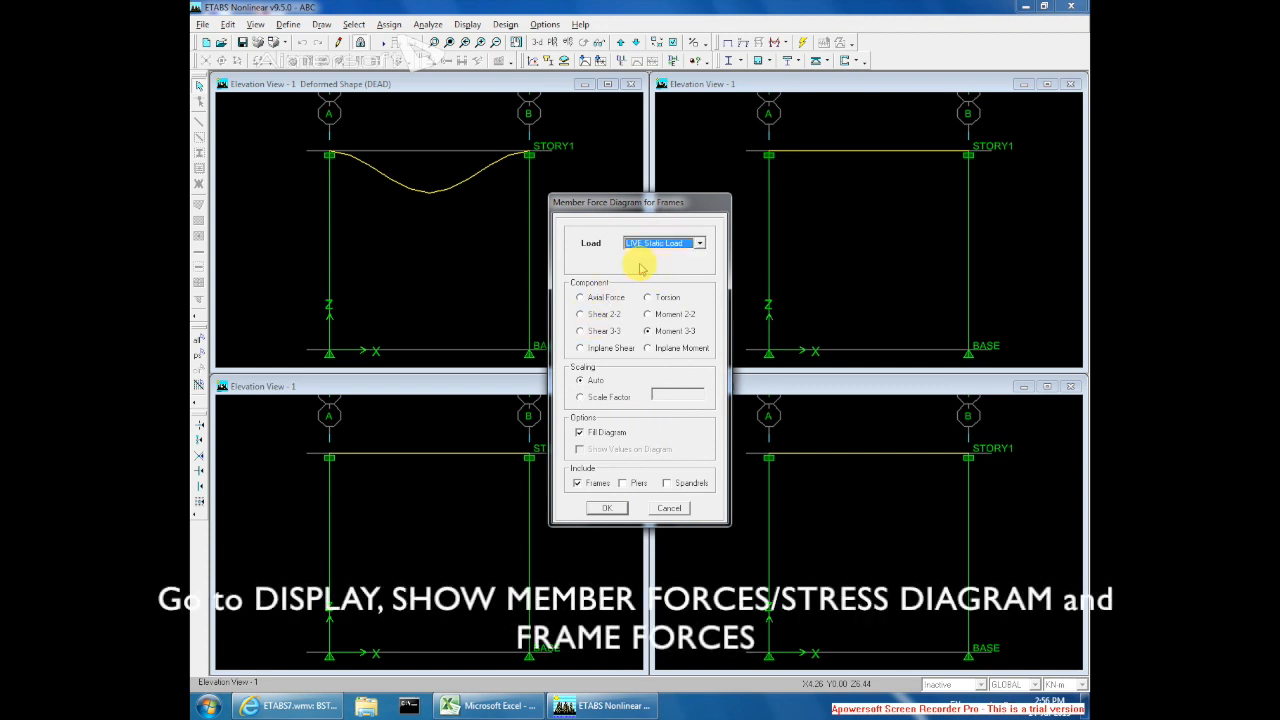
left_click(601, 315)
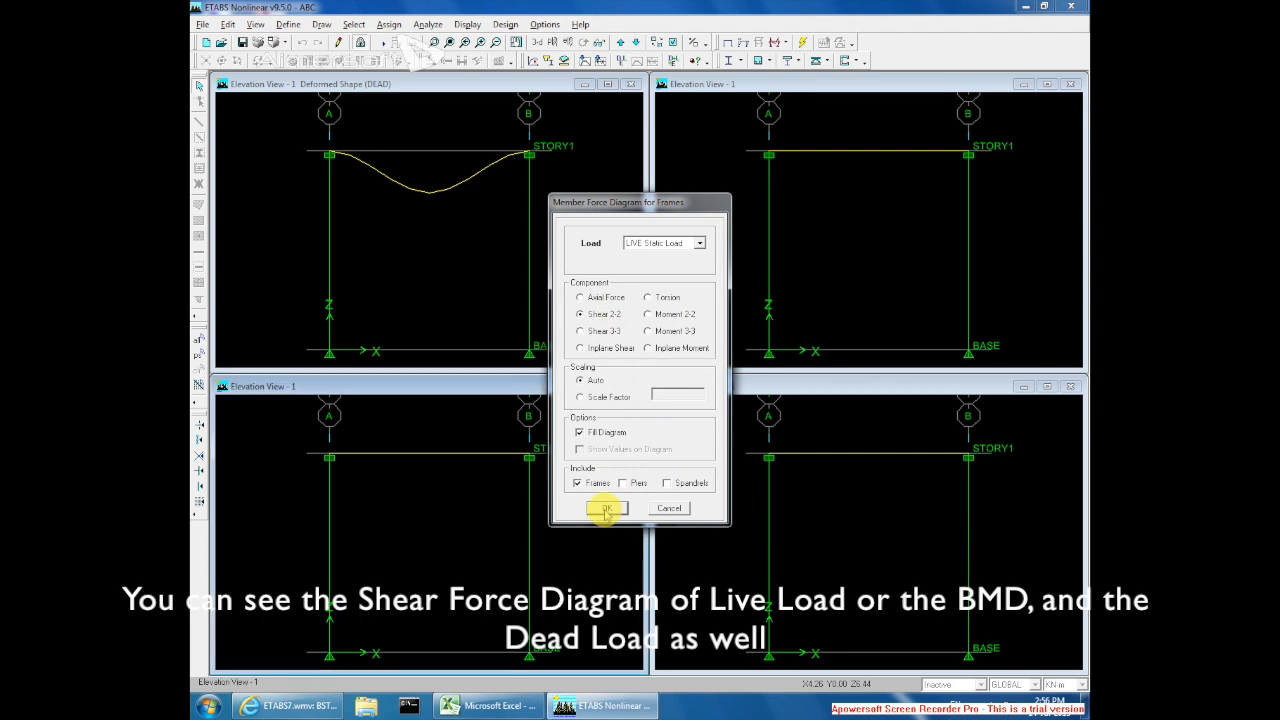
left_click(605, 509)
- Show the LIVE static load Moment 3-3 frame force diagram in the fourth elevation view, beside the LIVE shear diagram
left_click(692, 438)
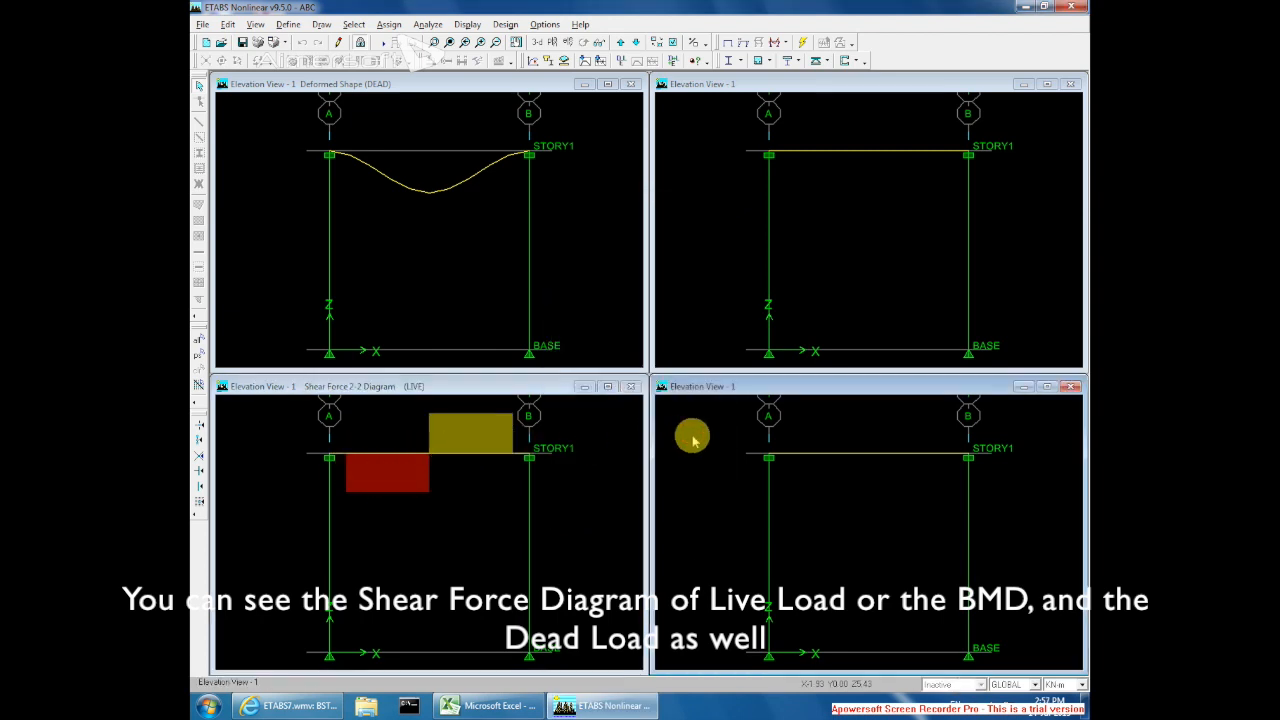
left_click(467, 24)
mouse_move(521, 114)
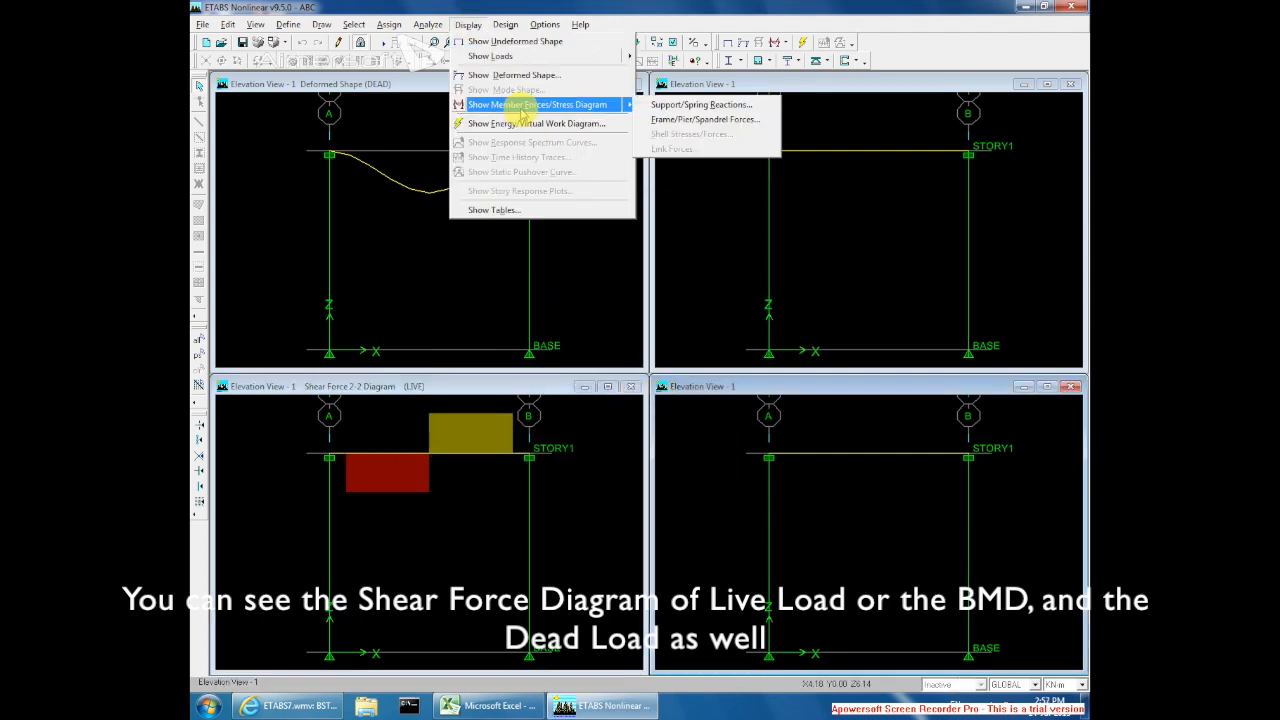
left_click(690, 119)
left_click(662, 243)
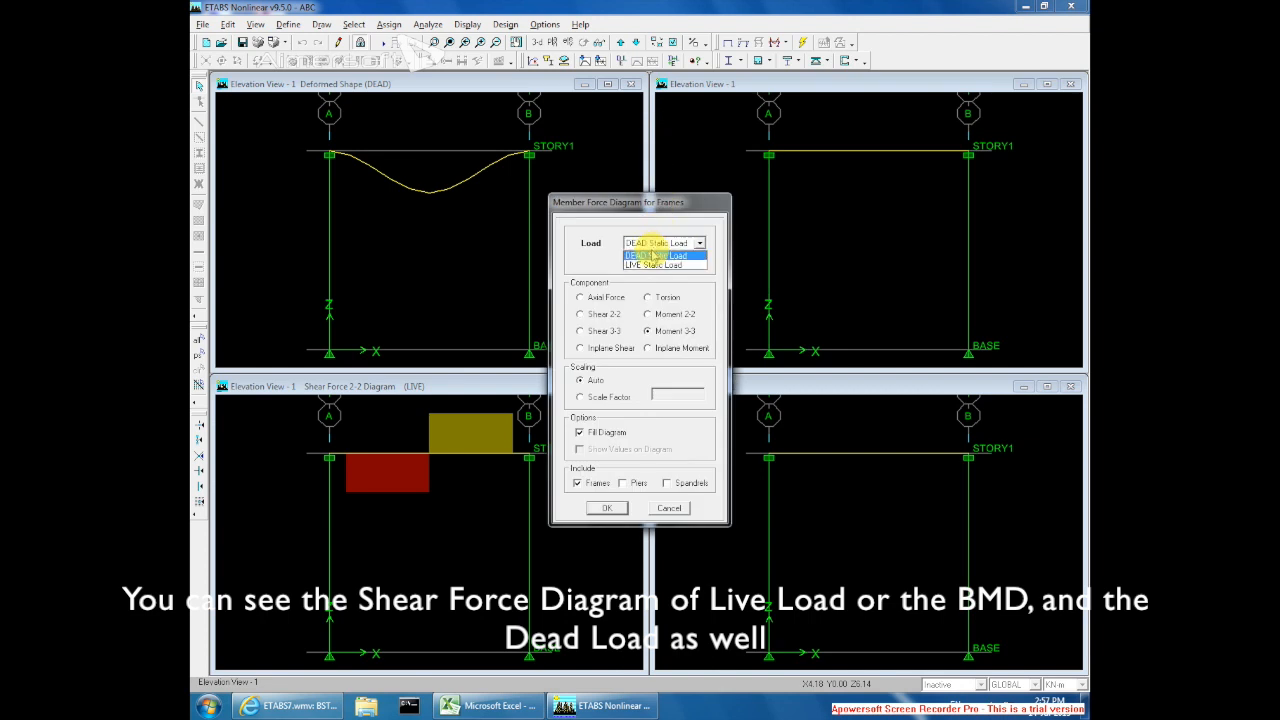
left_click(656, 265)
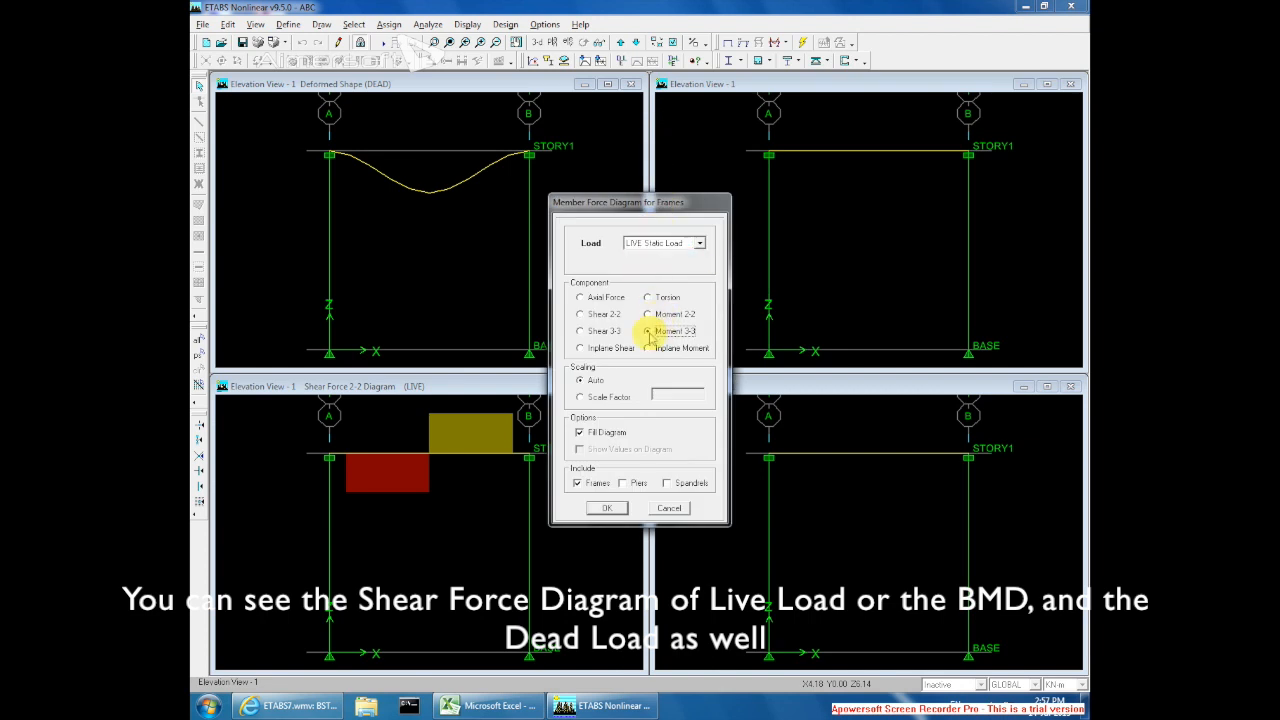
left_click(608, 508)
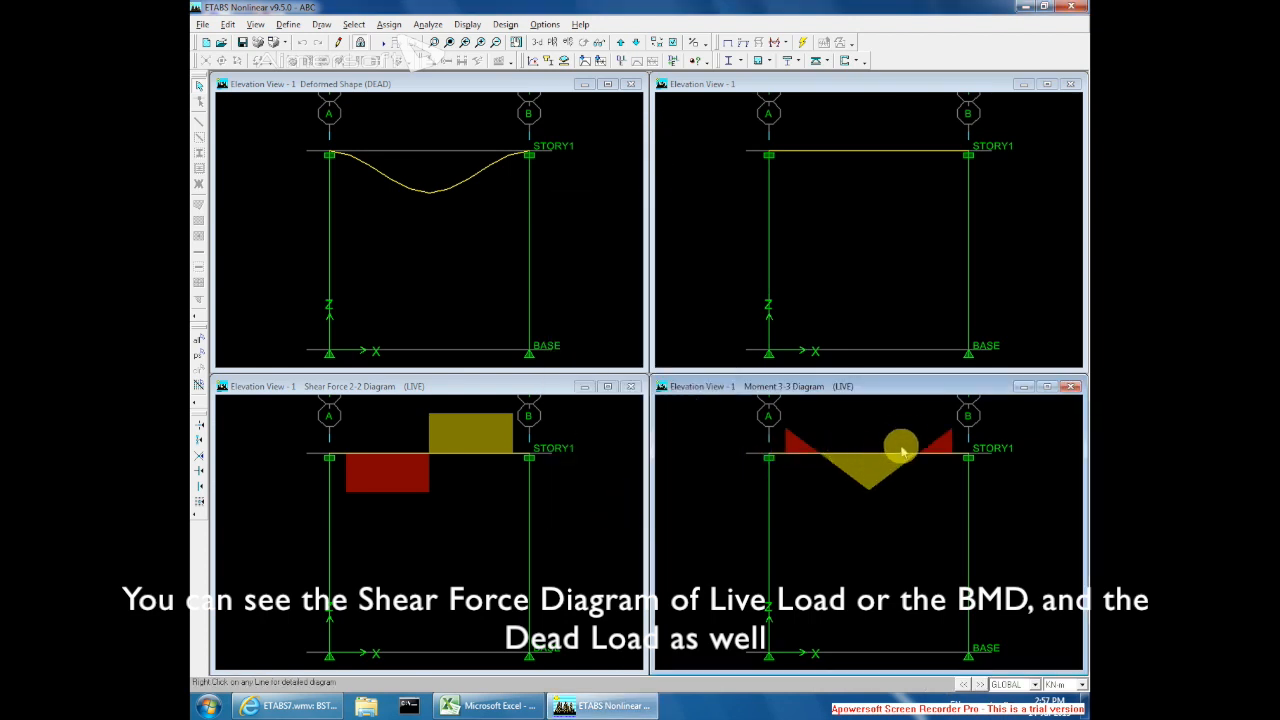
- Show the DEAD static load Shear 2-2 frame force diagram in the elevation view beside the deformed shape
left_click(686, 191)
left_click(467, 24)
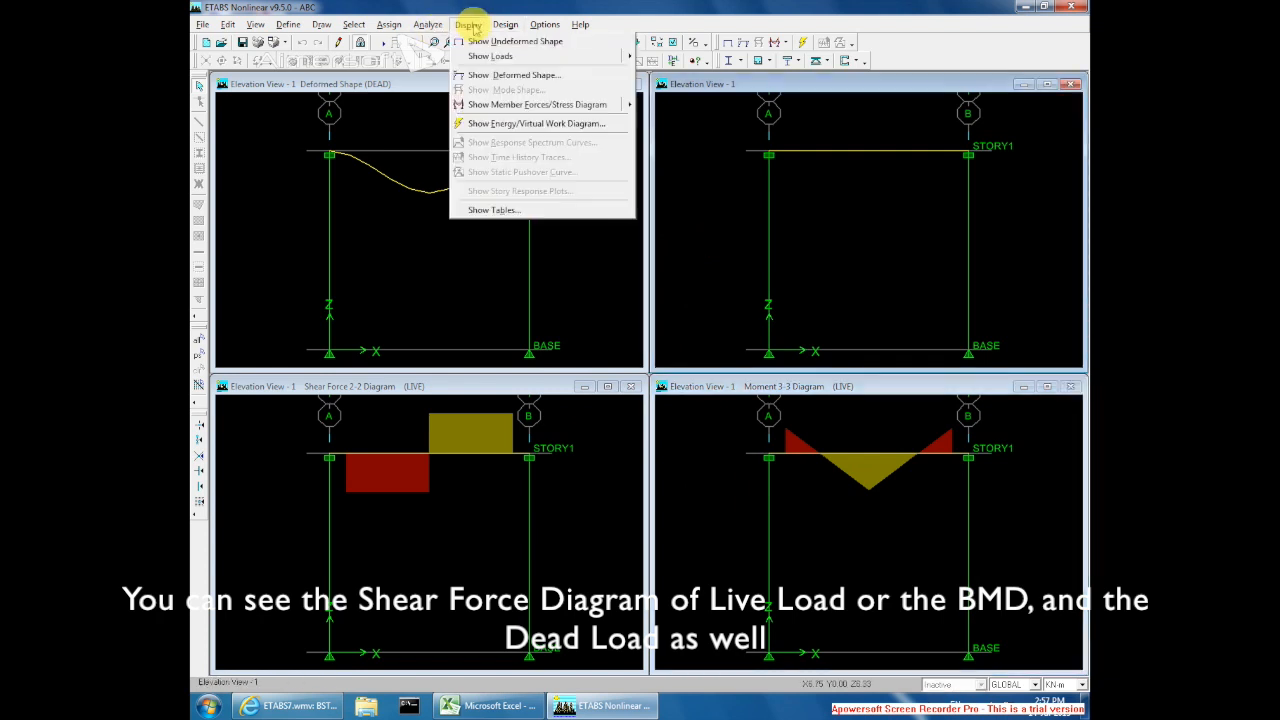
mouse_move(503, 107)
left_click(672, 119)
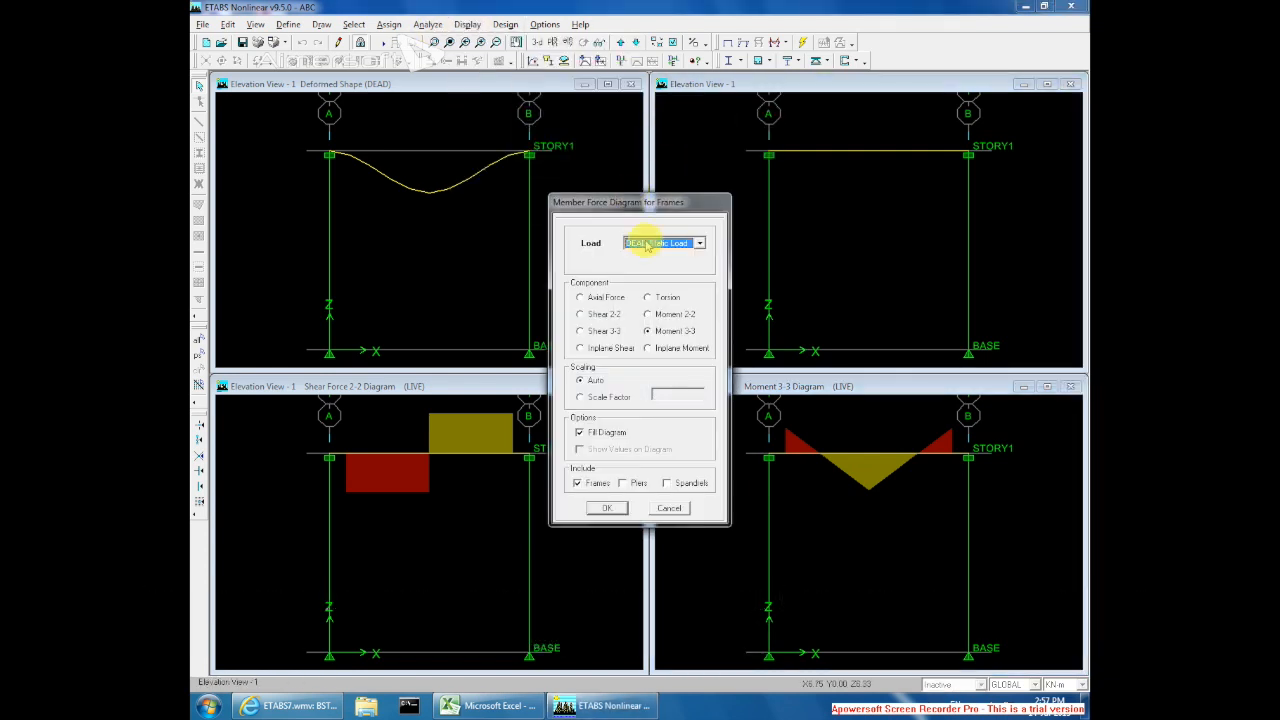
left_click(607, 508)
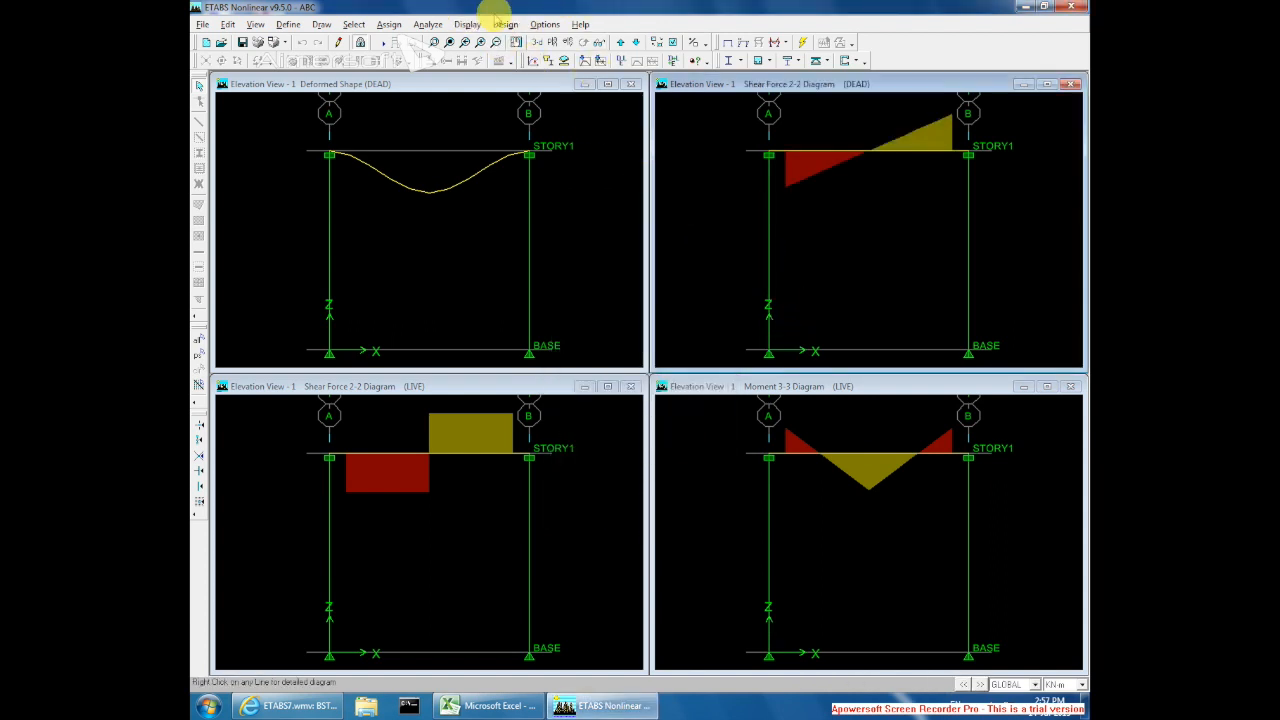
- Display the Frame Forces tables from the Frame Output analysis results, covering column and beam forces
left_click(467, 24)
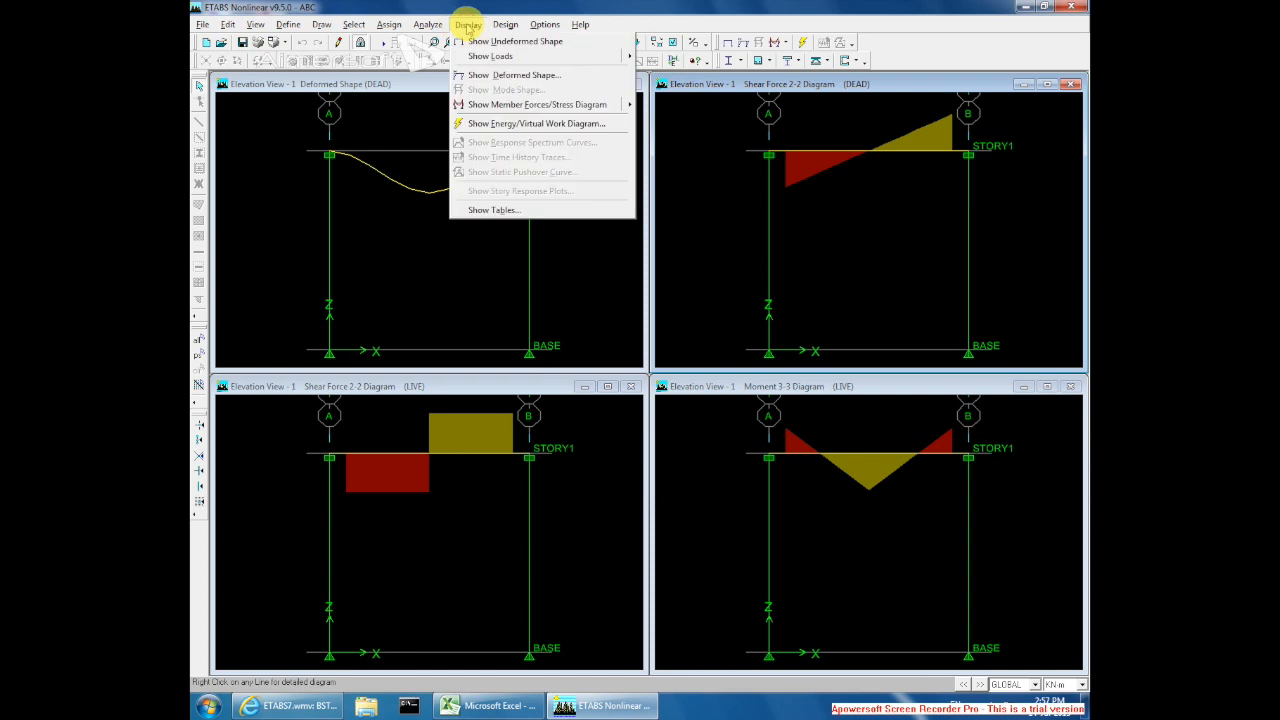
left_click(525, 211)
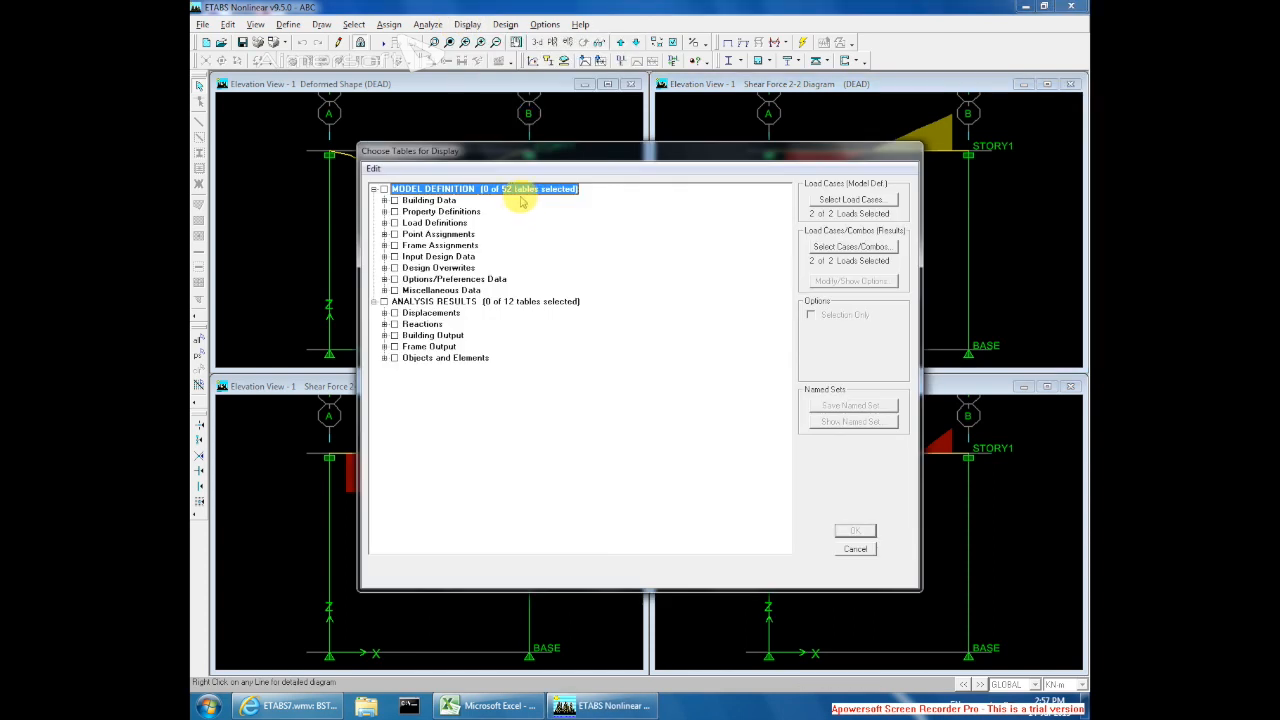
left_click(384, 346)
left_click(395, 358)
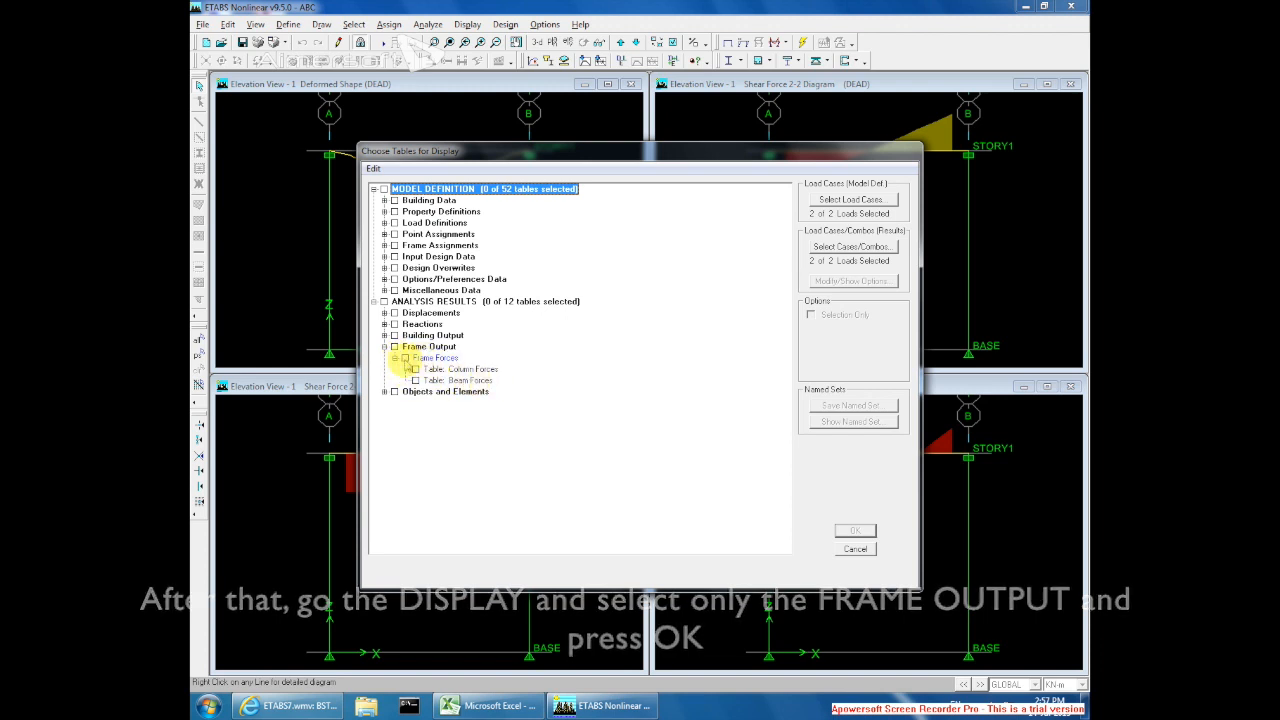
left_click(404, 358)
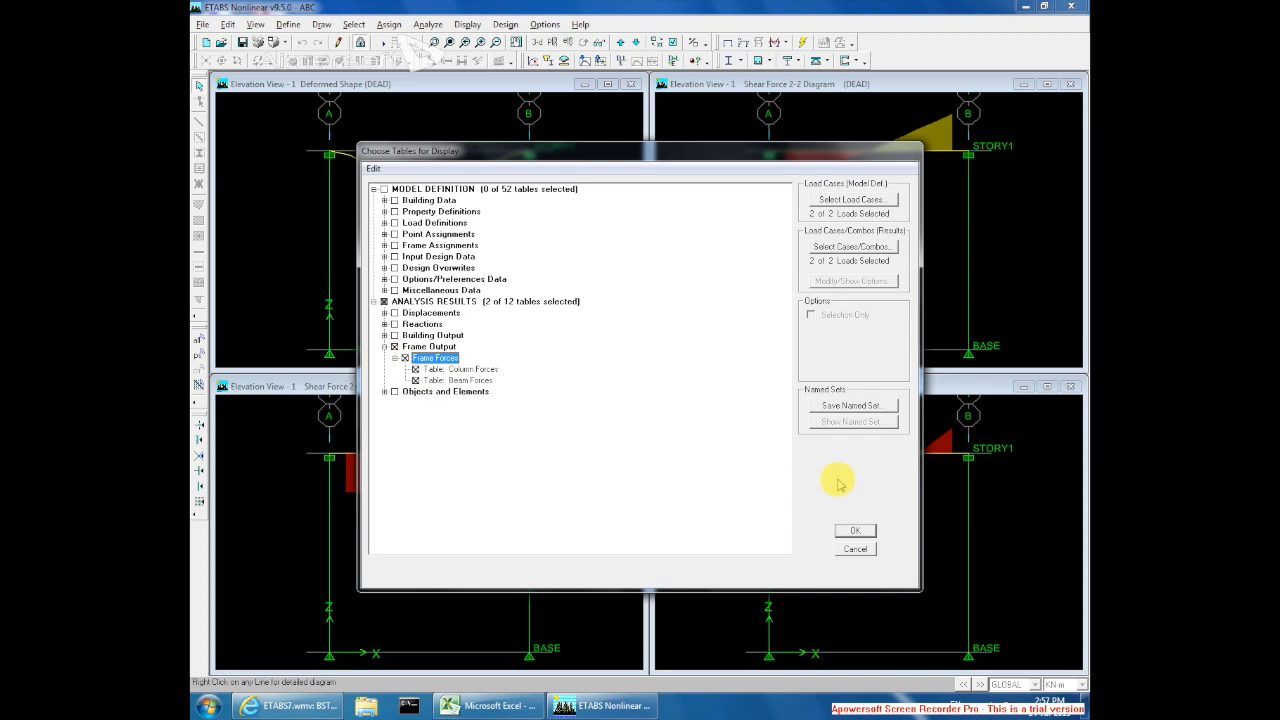
left_click(856, 532)
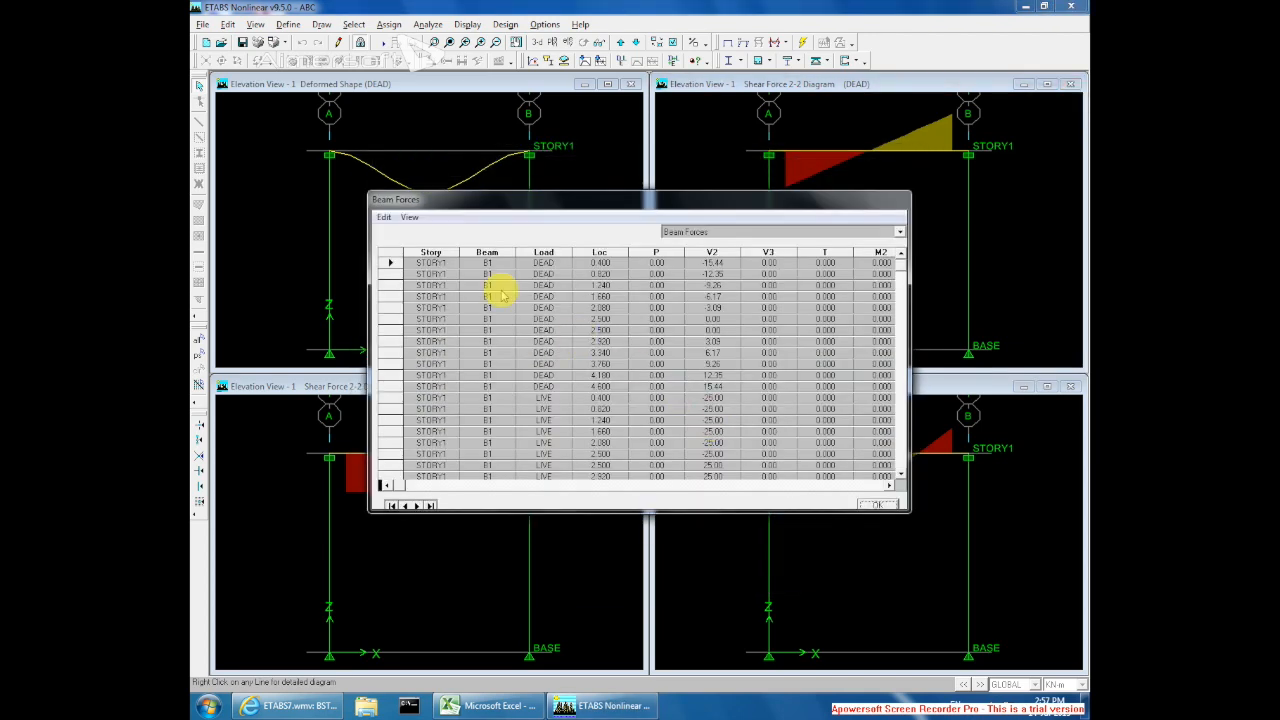
- Copy the entire Beam Forces table and paste it into cell A1 of the blank Excel workbook
scroll(900, 478, "down", 1)
left_click(384, 217)
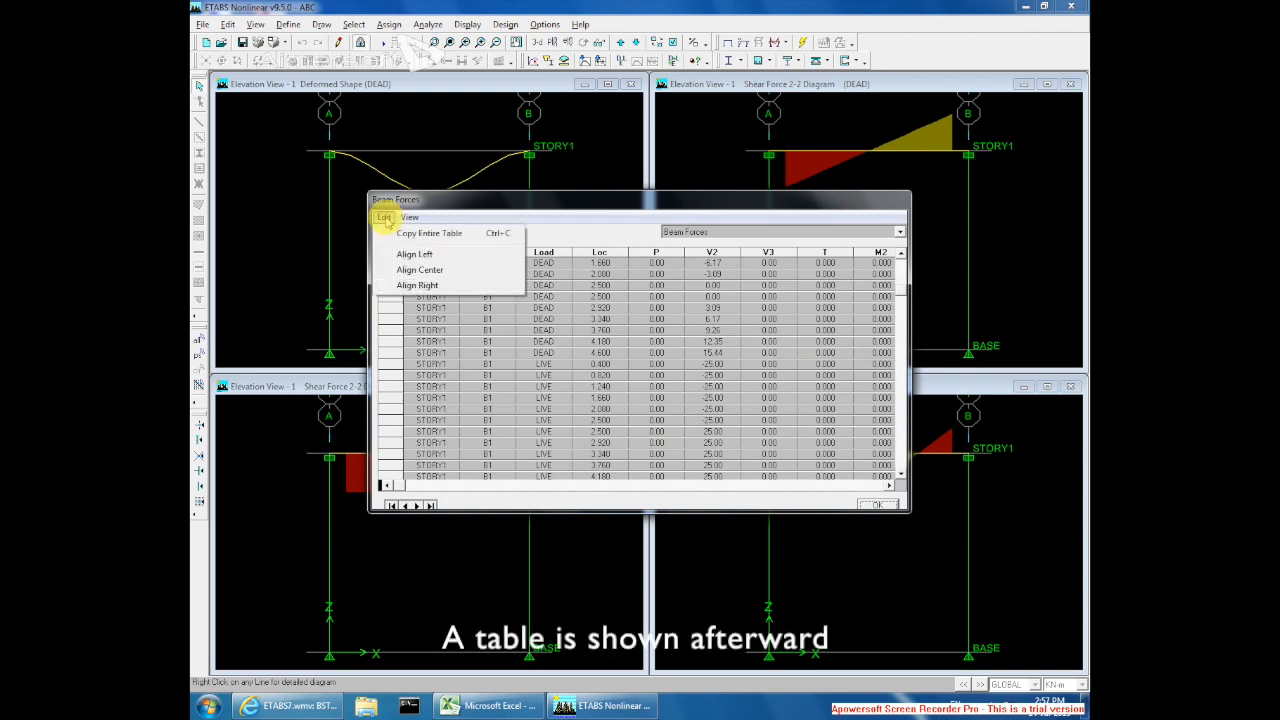
left_click(410, 236)
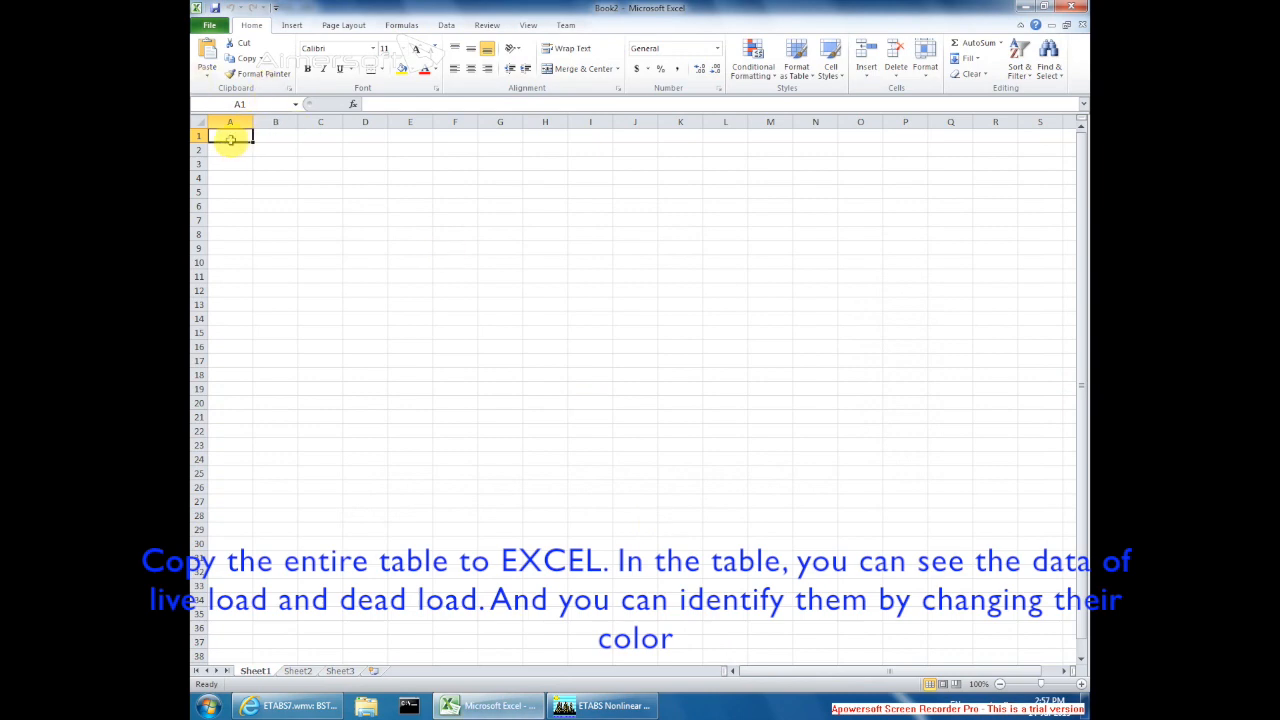
key("ctrl+v")
- Fill the DEAD load rows A2:J13 with light green
left_click_drag(640, 473, 314, 466)
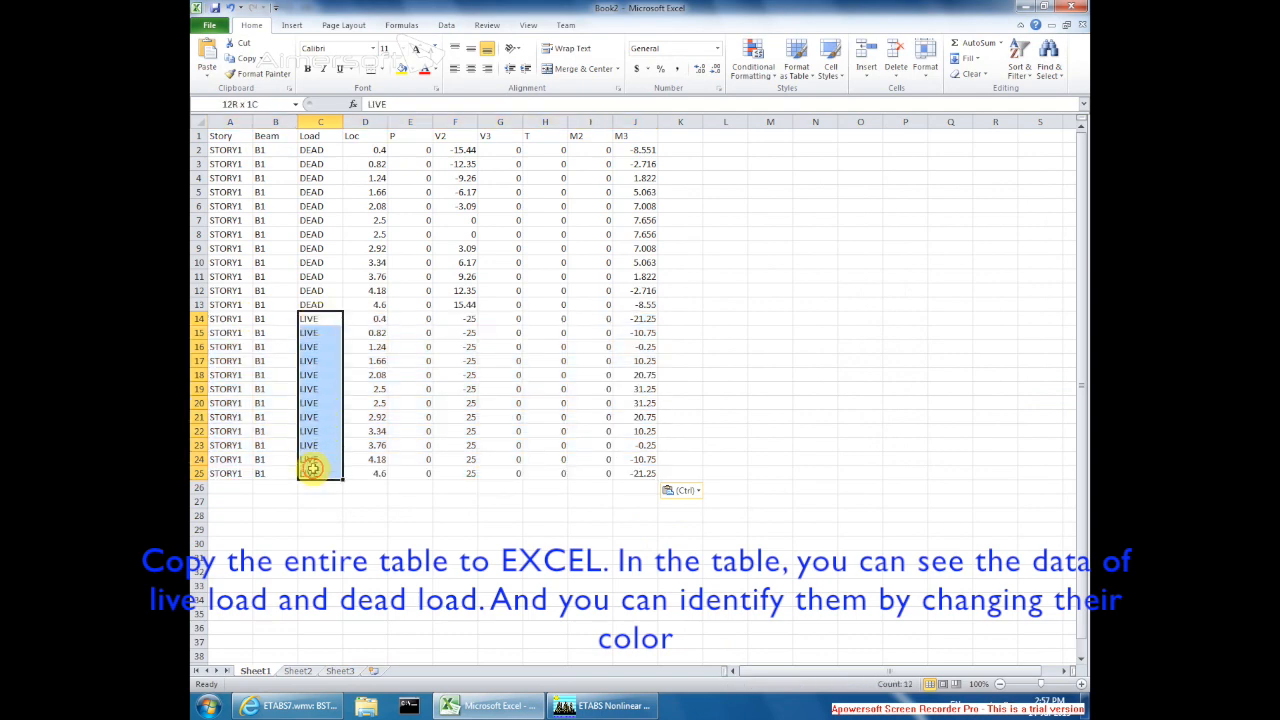
left_click_drag(318, 304, 322, 150)
left_click(322, 150)
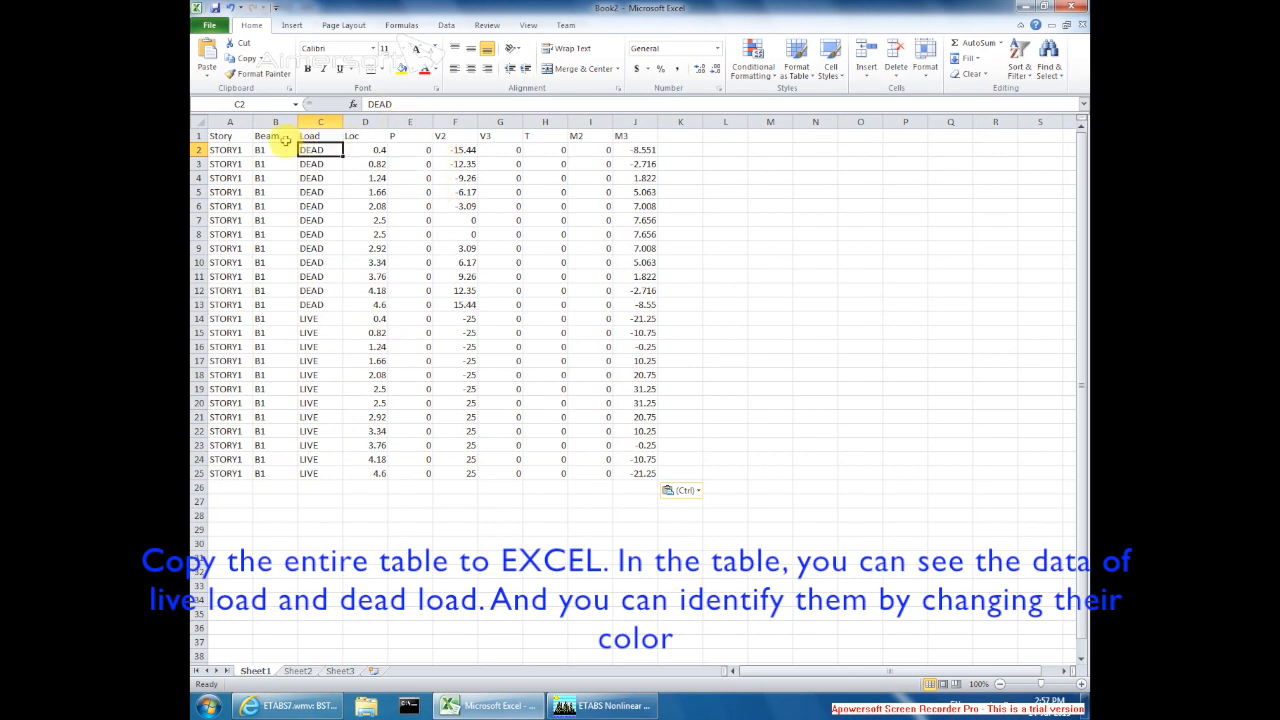
left_click_drag(222, 152, 620, 301)
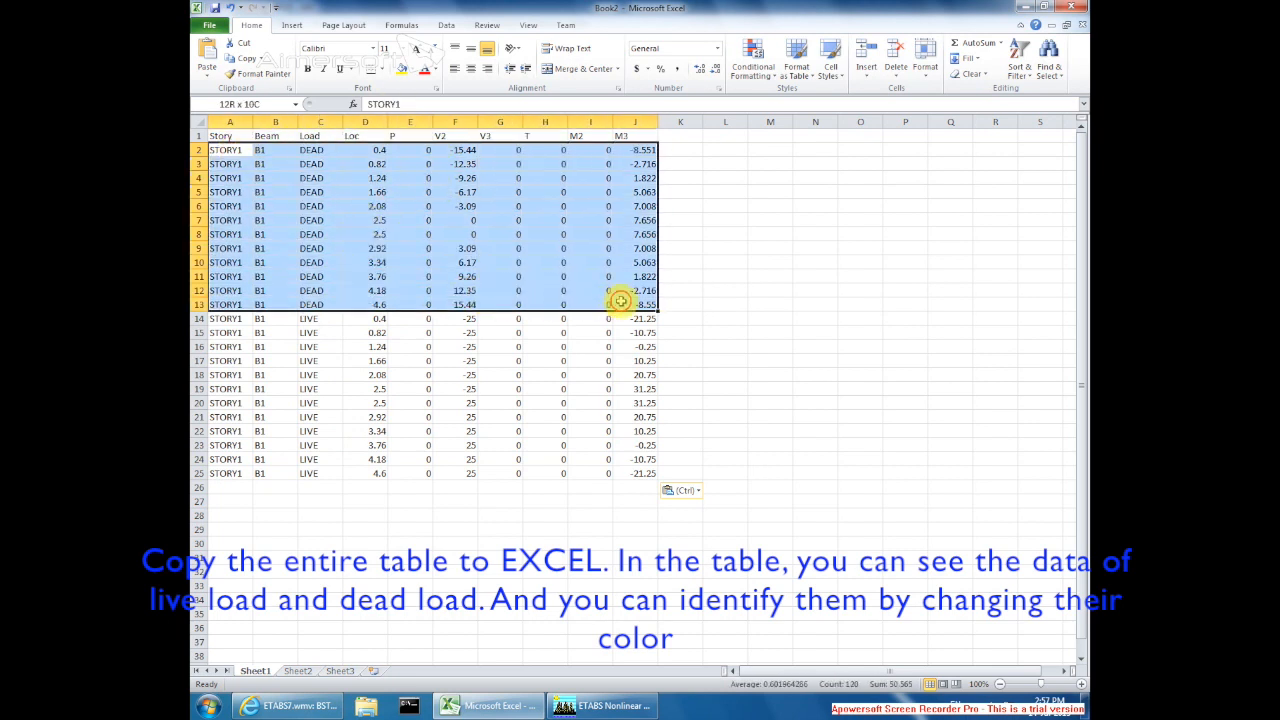
left_click(411, 69)
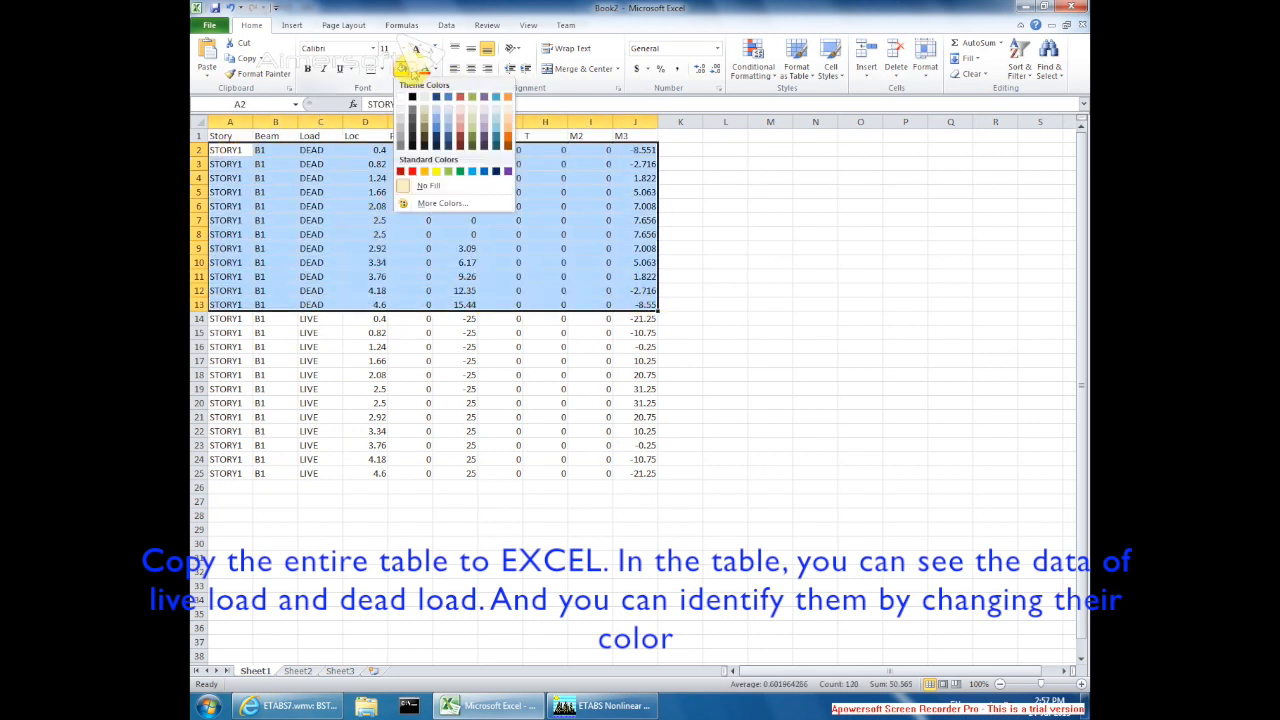
left_click(440, 174)
- Fill the LIVE load rows A14:J25 with light blue
left_click_drag(225, 318, 655, 473)
left_click(370, 366)
left_click_drag(225, 318, 645, 470)
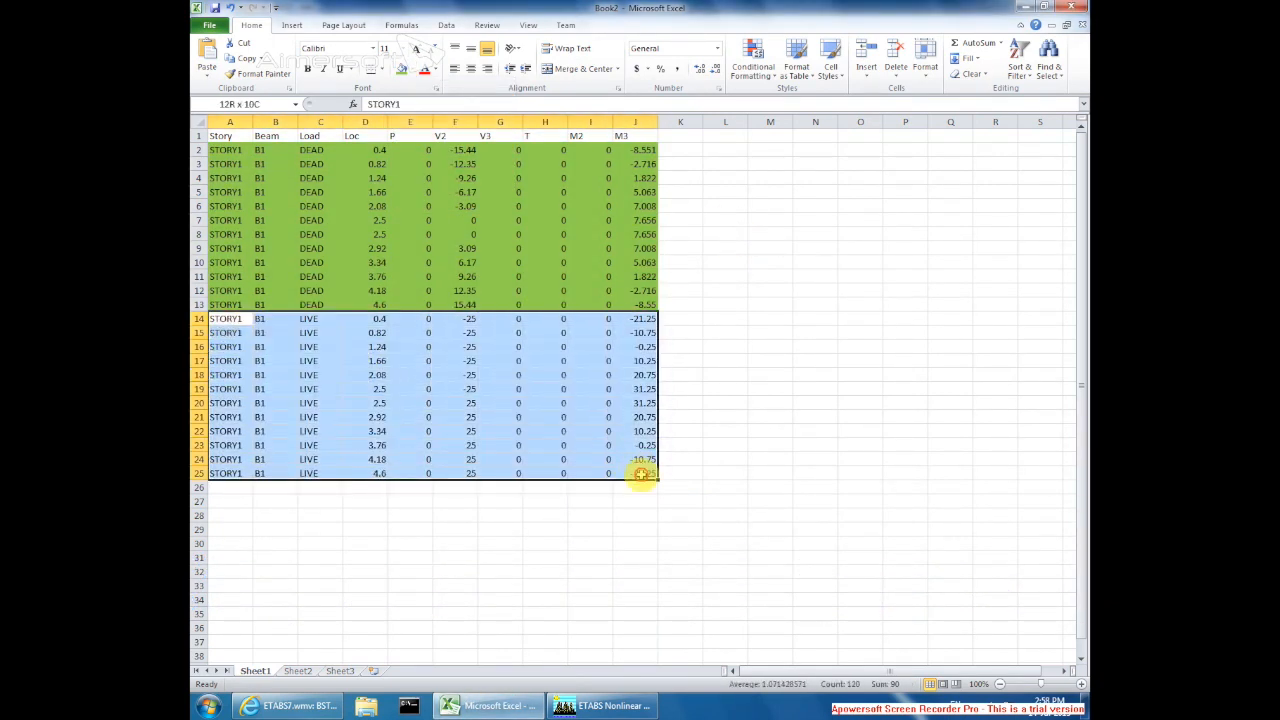
left_click(411, 69)
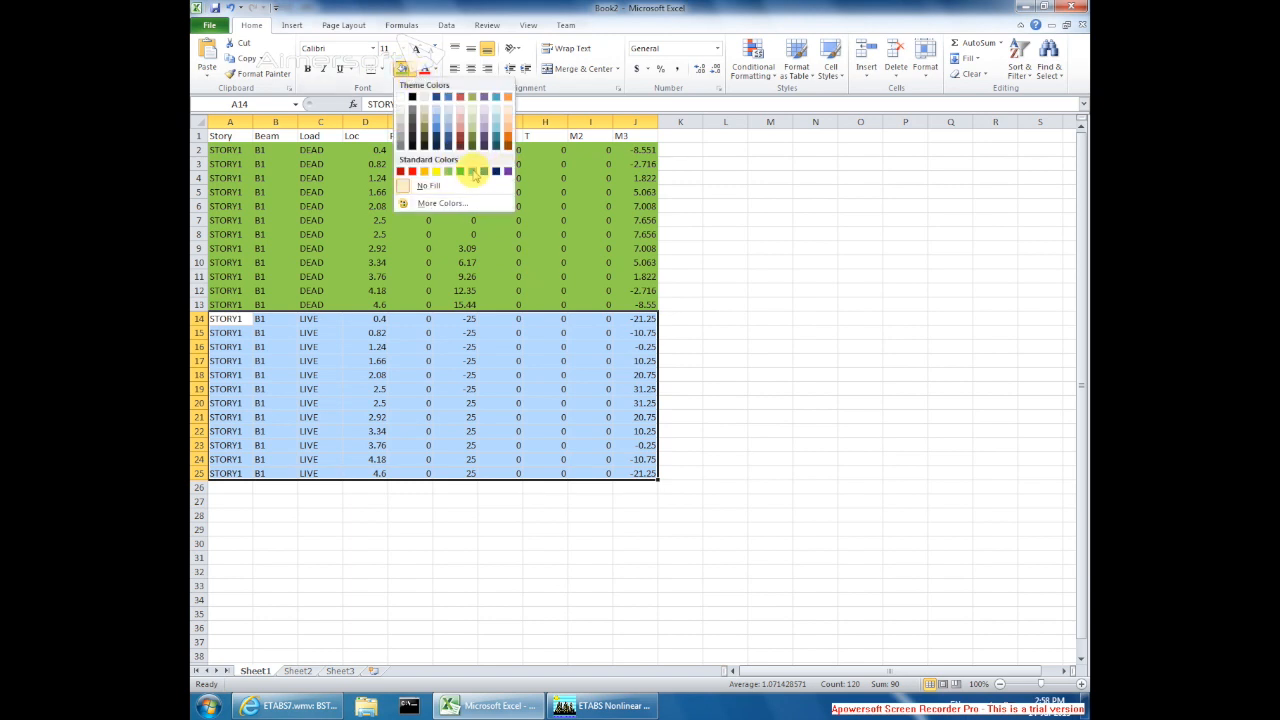
left_click(472, 171)
left_click(690, 374)
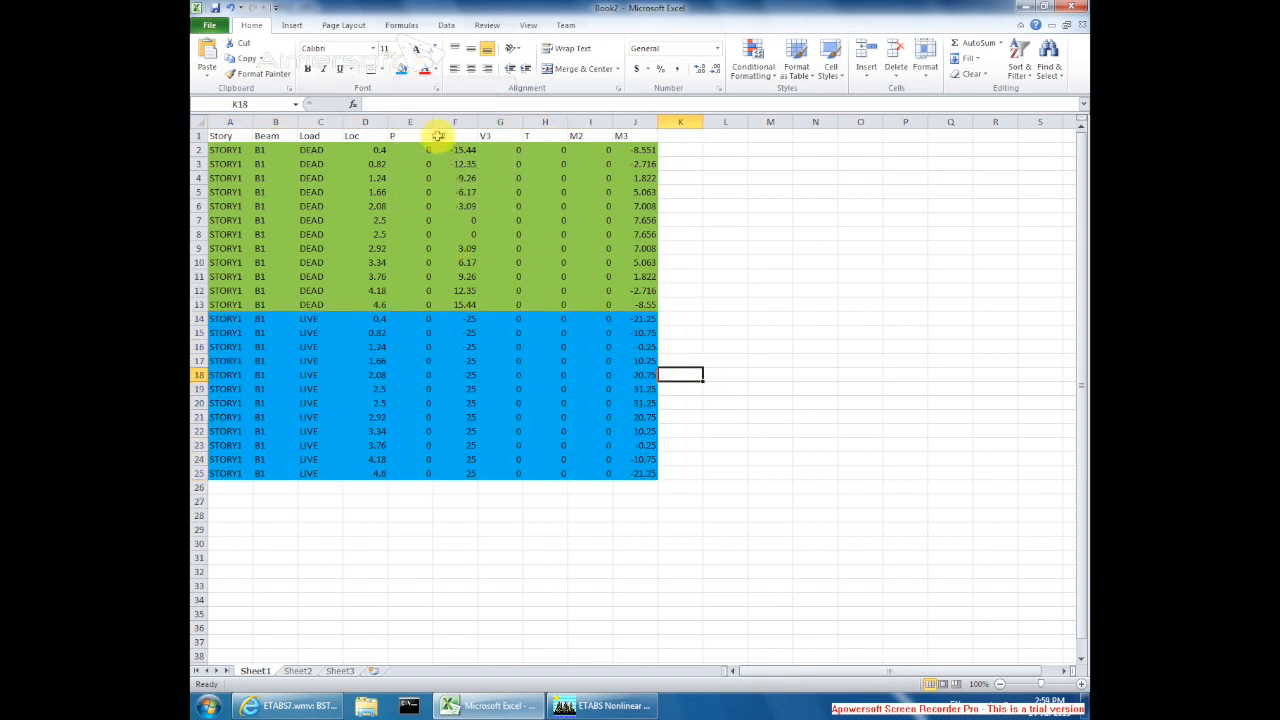
- Hide the all-zero P, V3, T and M2 columns of the beam force table
left_click(500, 121)
left_click(411, 121)
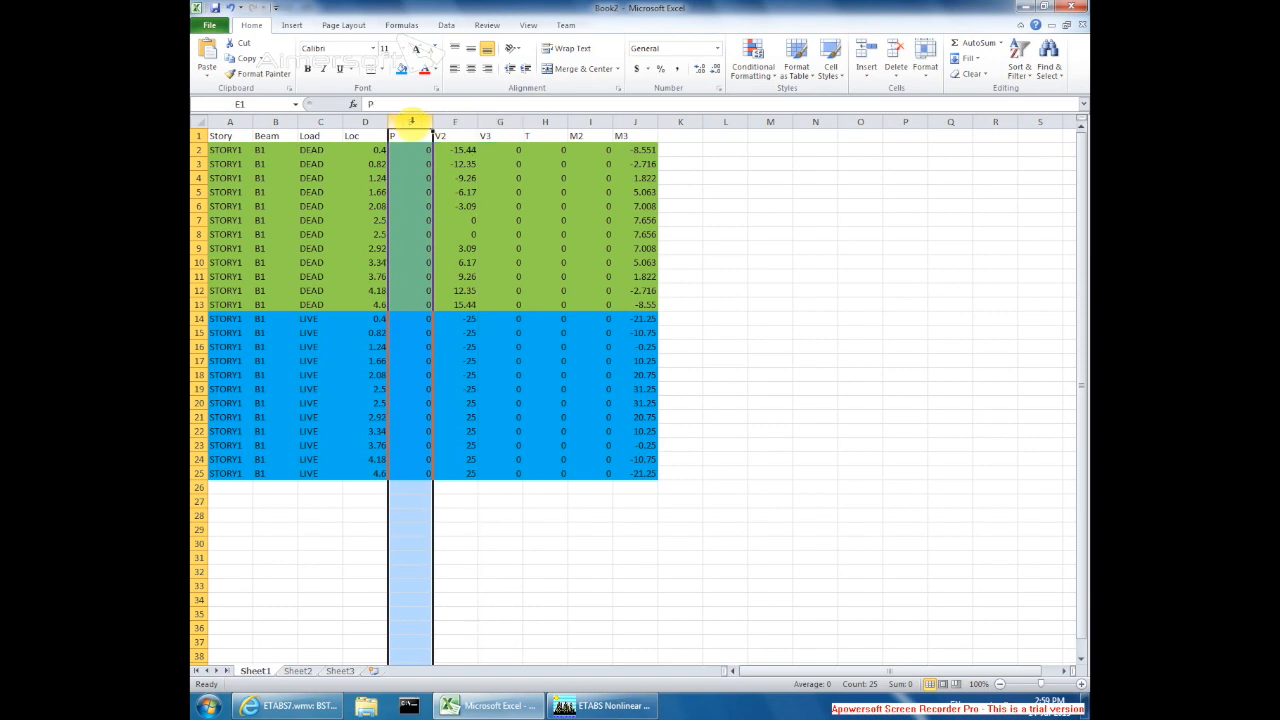
left_click(492, 121, "ctrl")
left_click(559, 121, "ctrl")
left_click(590, 121, "ctrl")
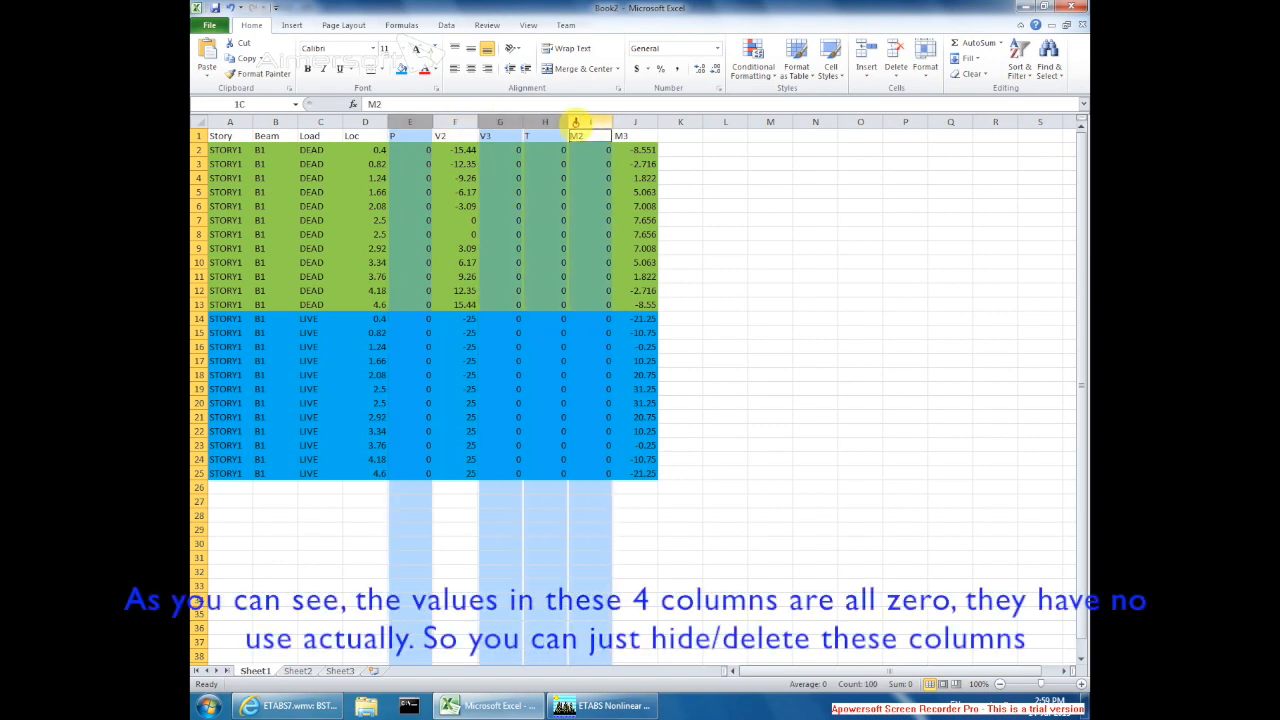
right_click(605, 123)
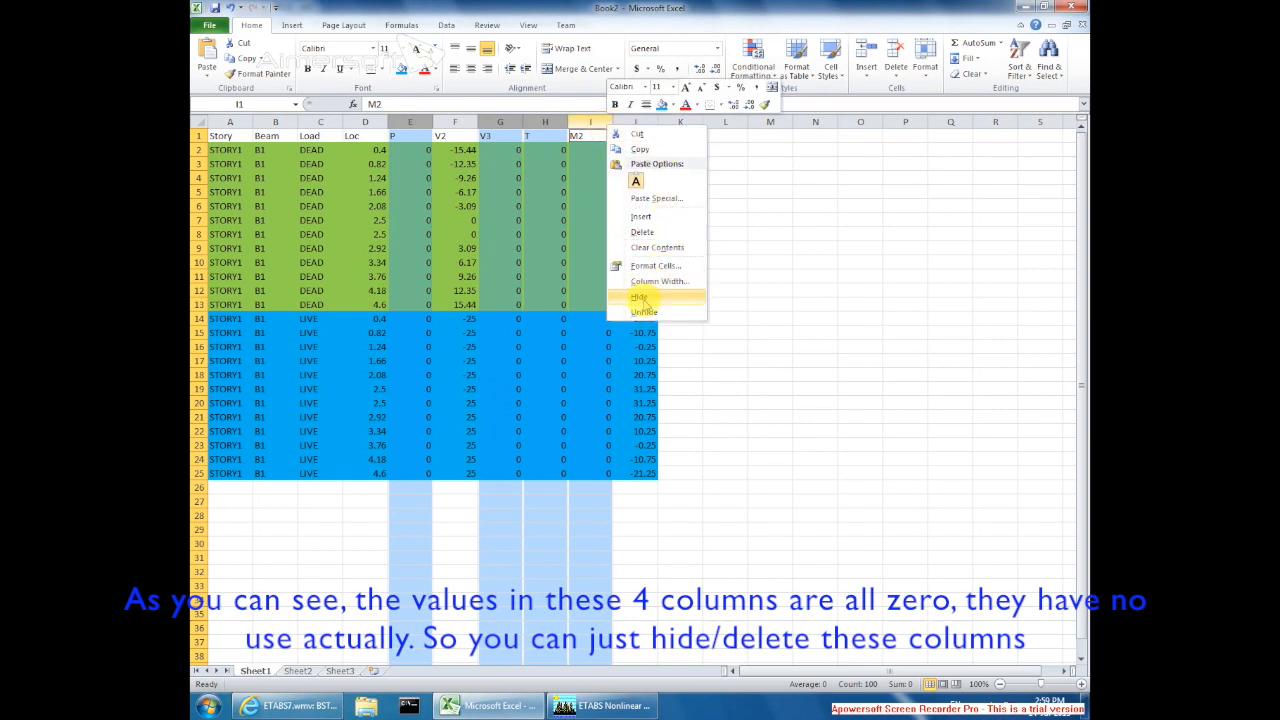
left_click(640, 297)
- Review the remaining Loc, V2 and M3 values in the DEAD and LIVE load rows
left_click_drag(366, 137, 457, 304)
left_click(457, 302)
left_click_drag(466, 472, 457, 304)
left_click(610, 316)
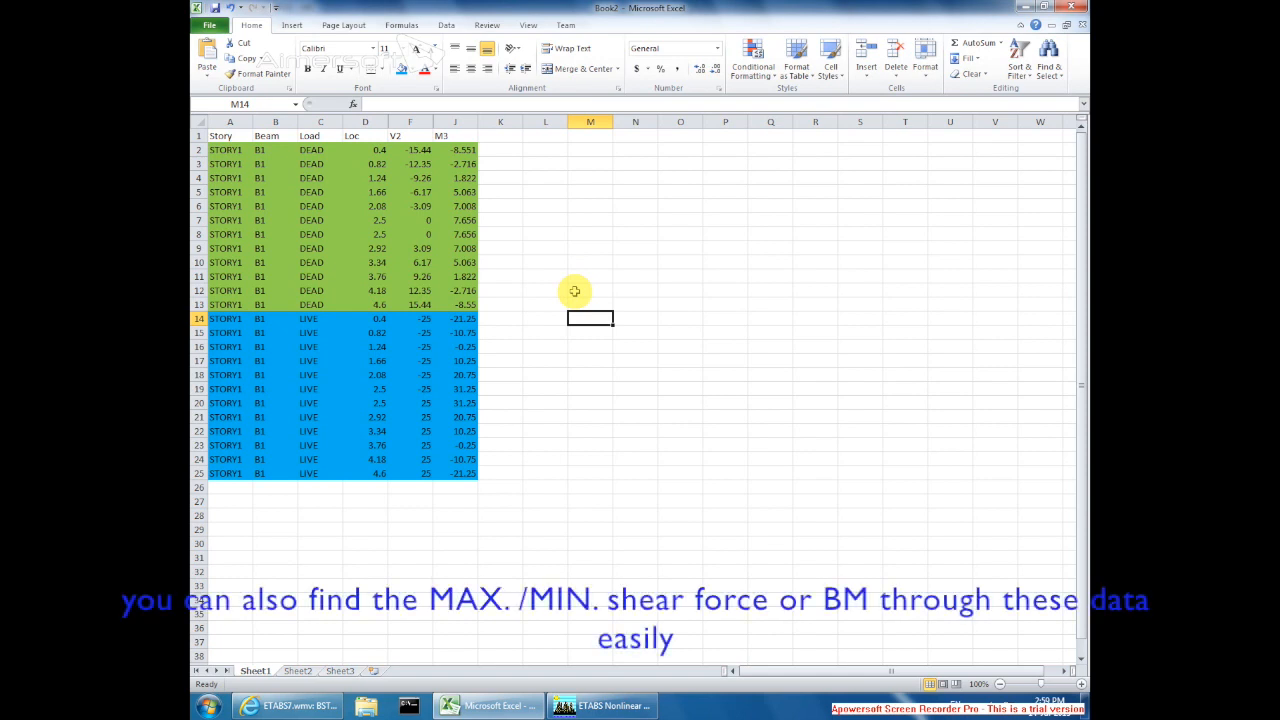
left_click(663, 346)
left_click_drag(560, 487, 210, 136)
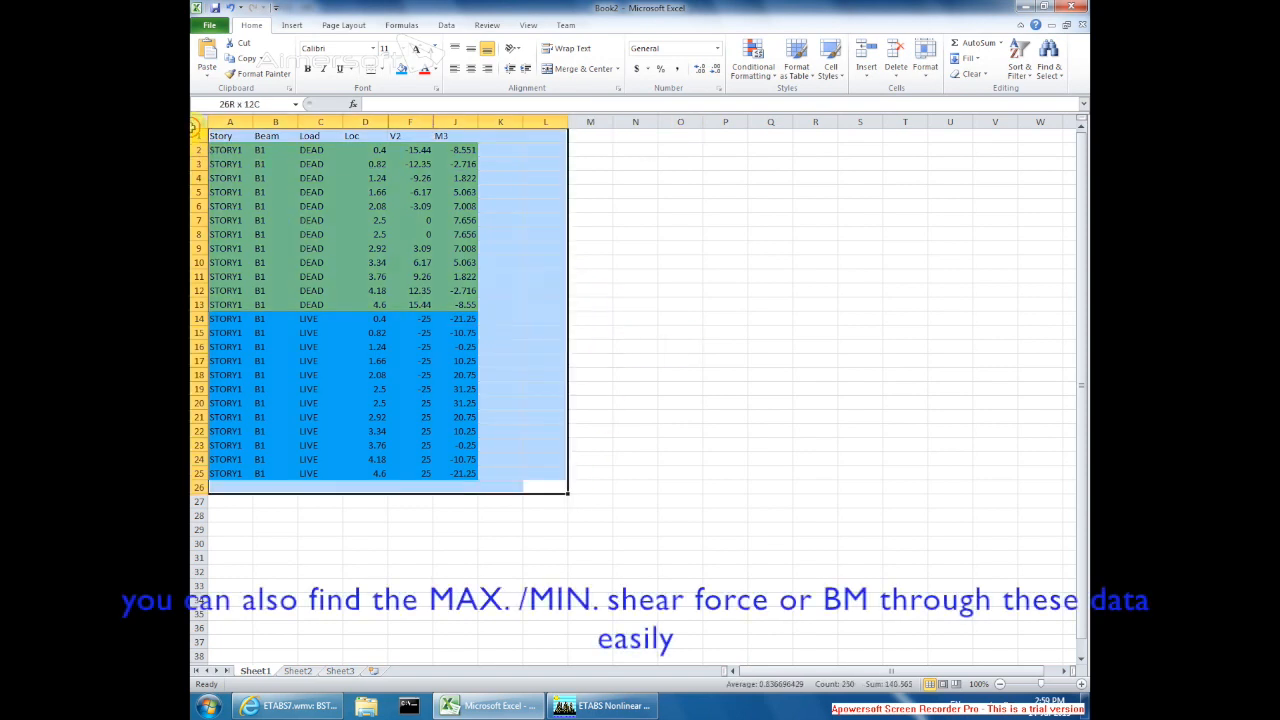
left_click(471, 283)
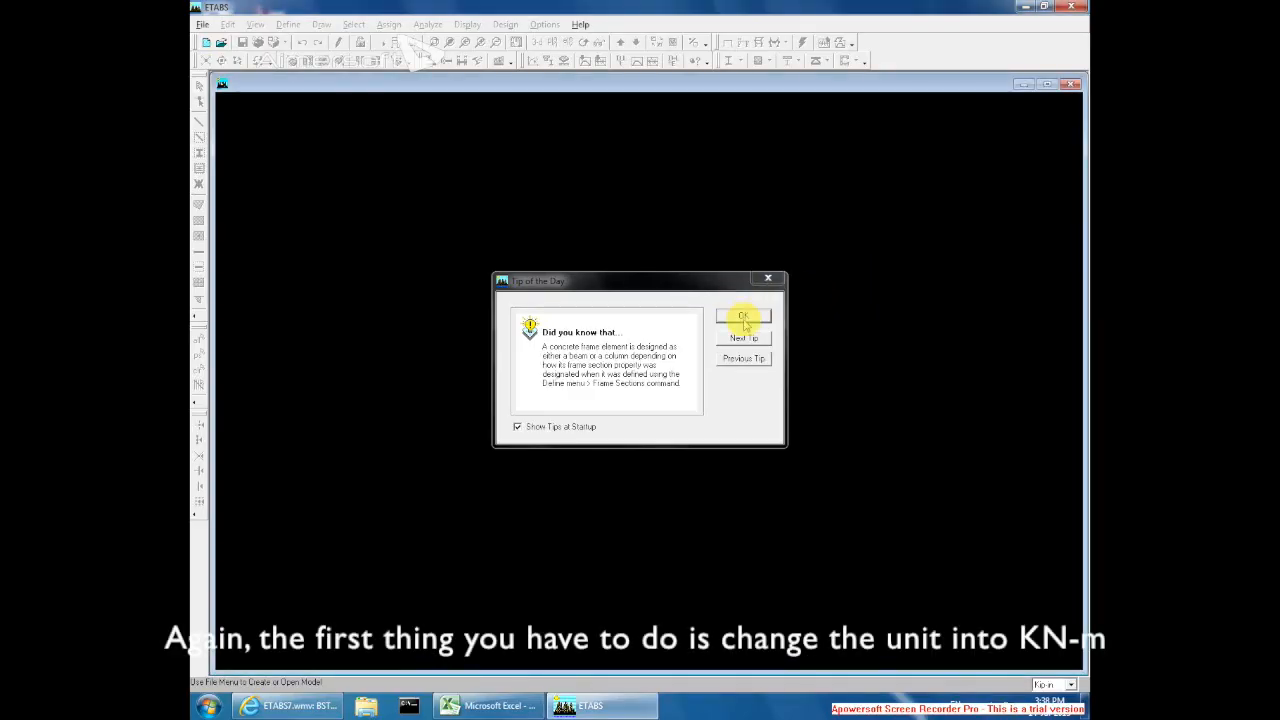
- In ETABS, dismiss the startup tip, start a model without an existing .edb file, and set the units to KN-m
left_click(743, 318)
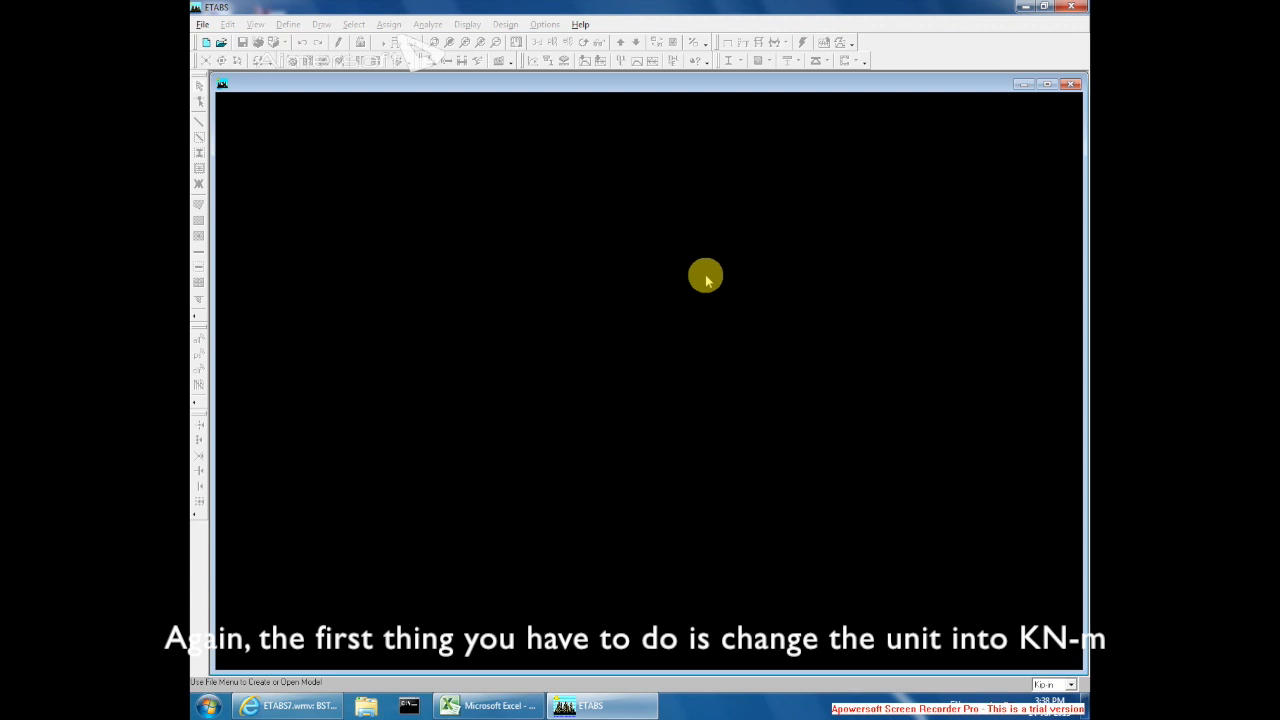
left_click(201, 25)
left_click(212, 40)
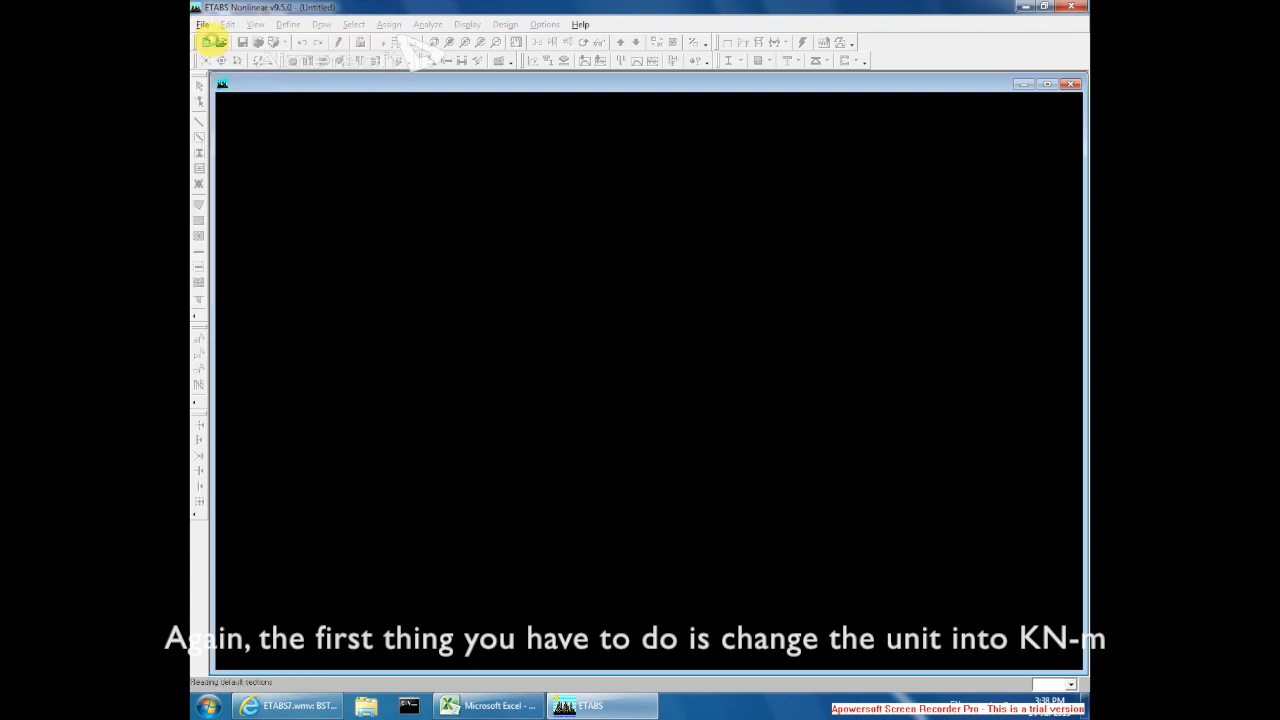
left_click(710, 387)
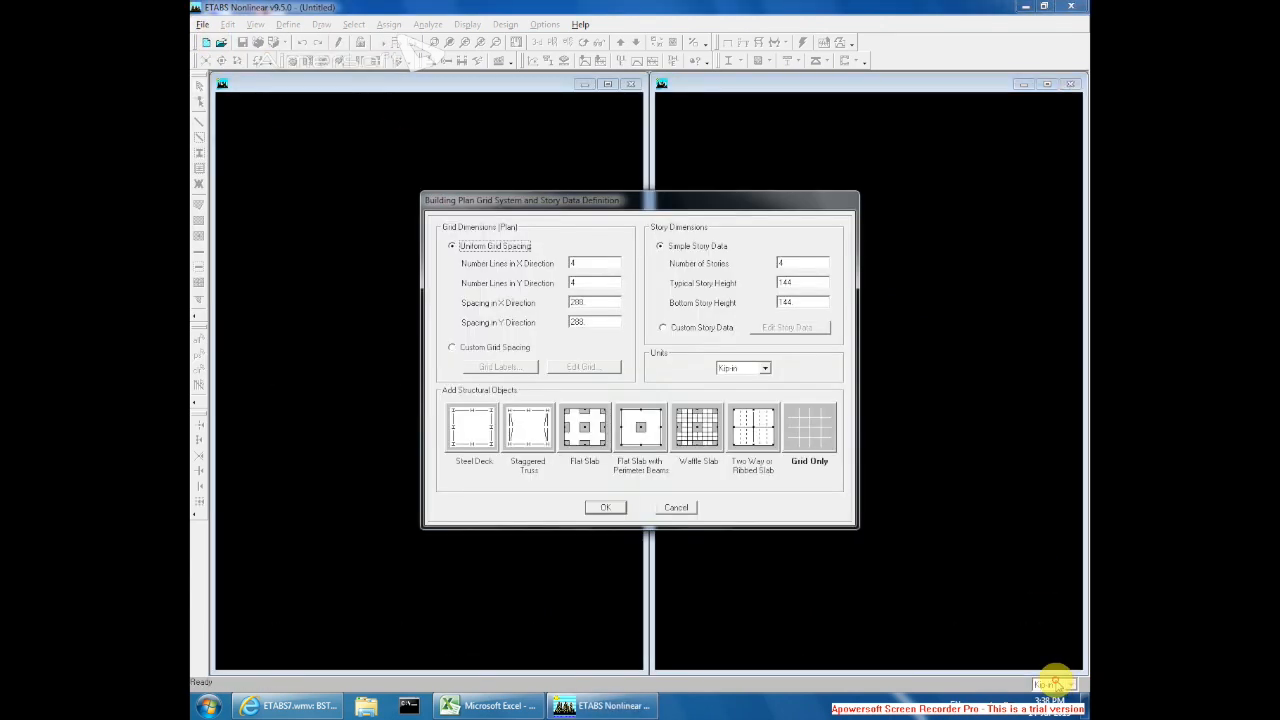
left_click(1060, 684)
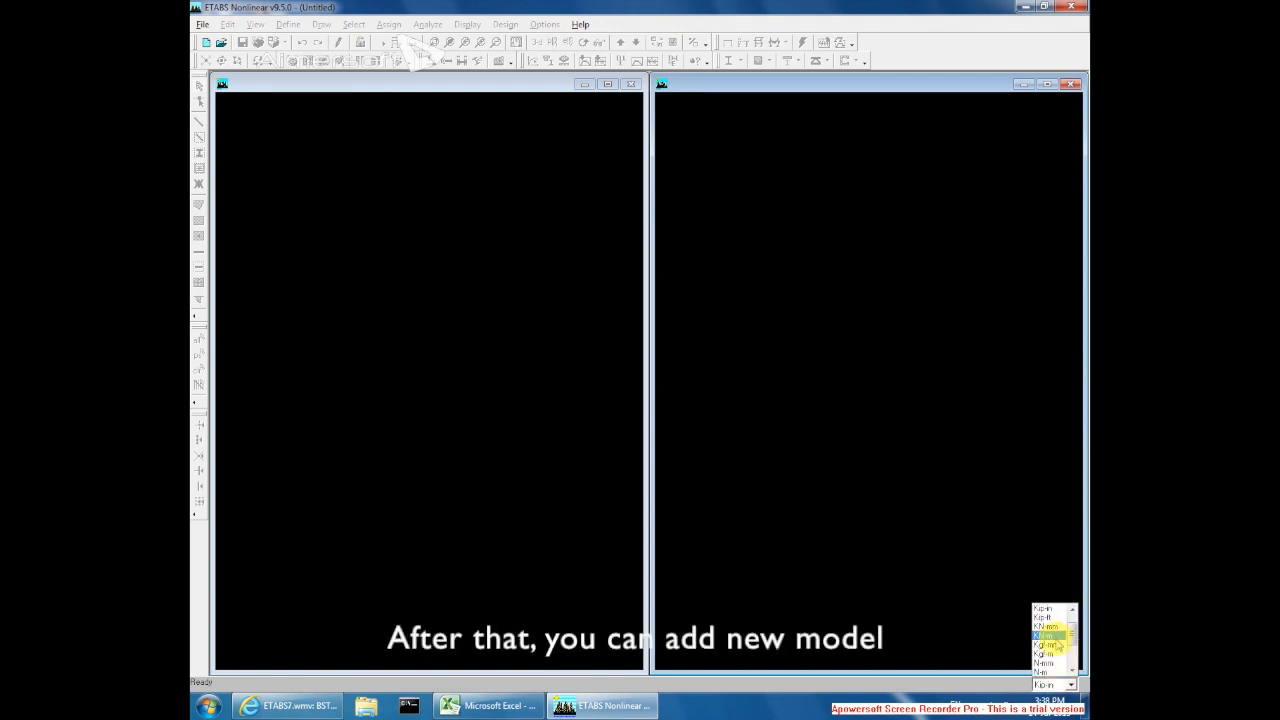
left_click(1050, 636)
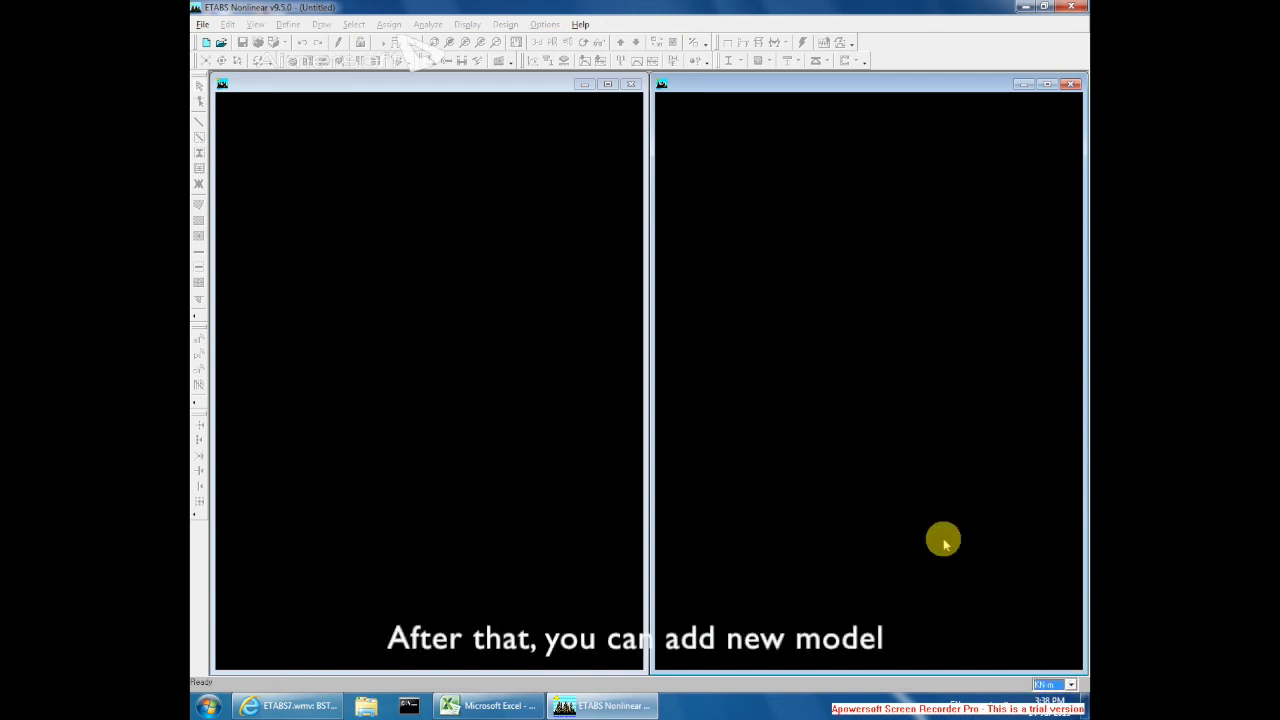
- Create a Grid Only model with 3 X lines, 1 Y line, spacings of 5, 2 stories, and typical and bottom heights of 5
left_click(203, 24)
left_click(225, 41)
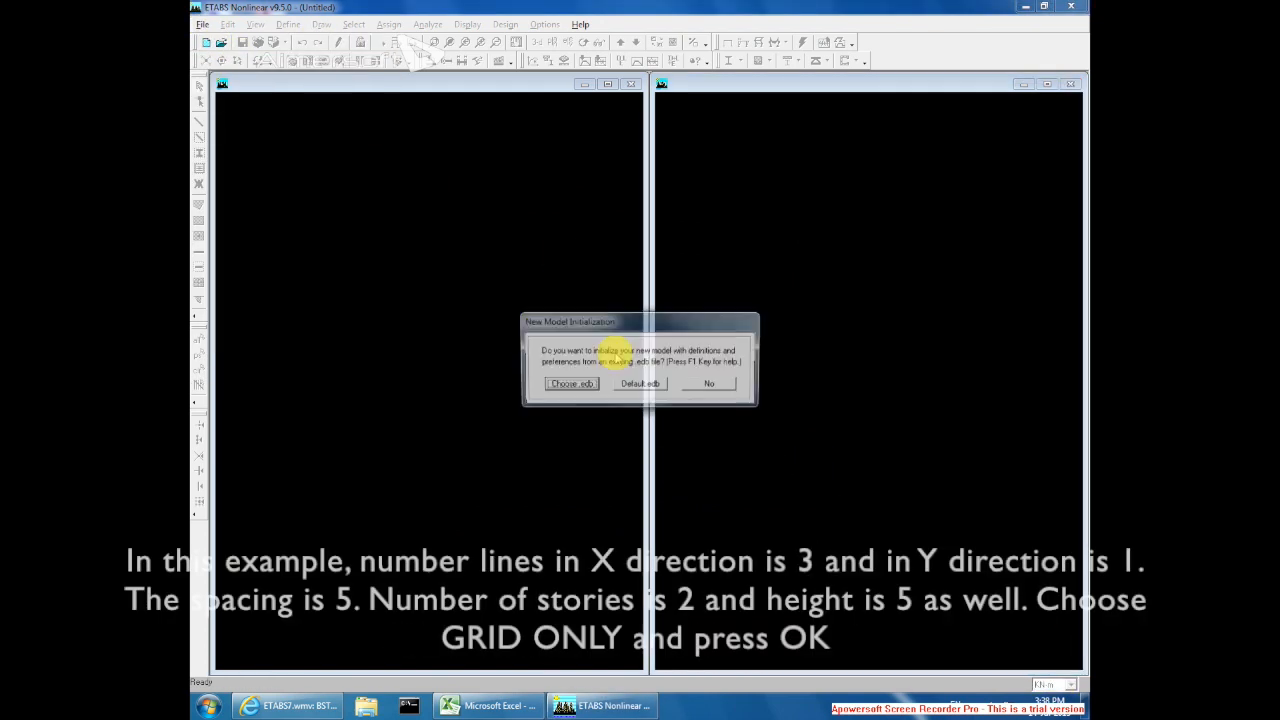
left_click(702, 384)
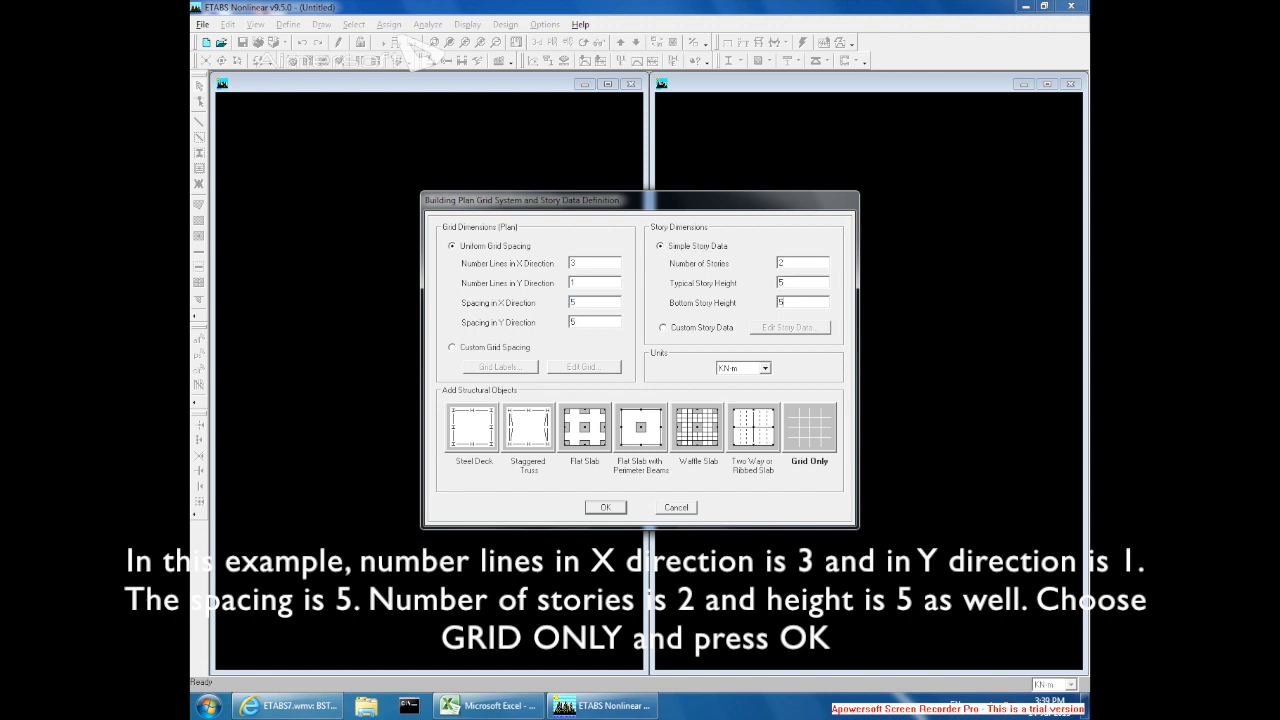
left_click(812, 437)
left_click(606, 508)
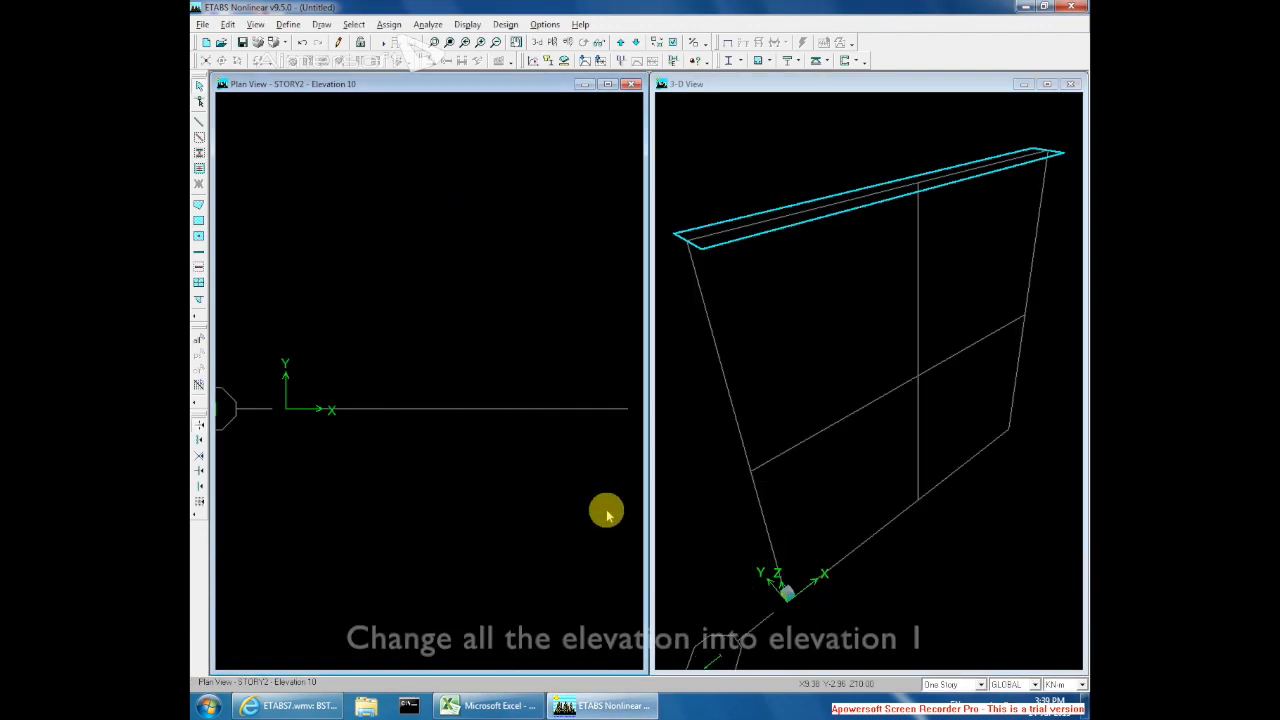
- Set both model views to elevation 1
left_click(567, 43)
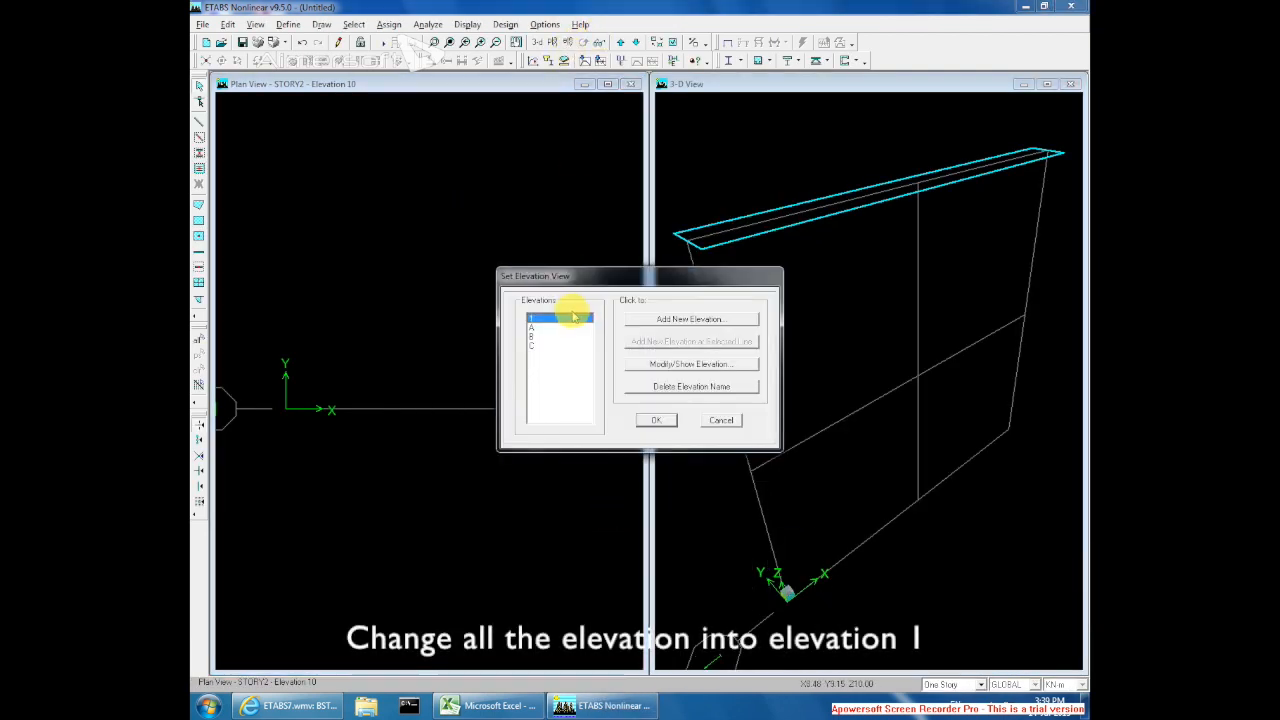
left_click(655, 421)
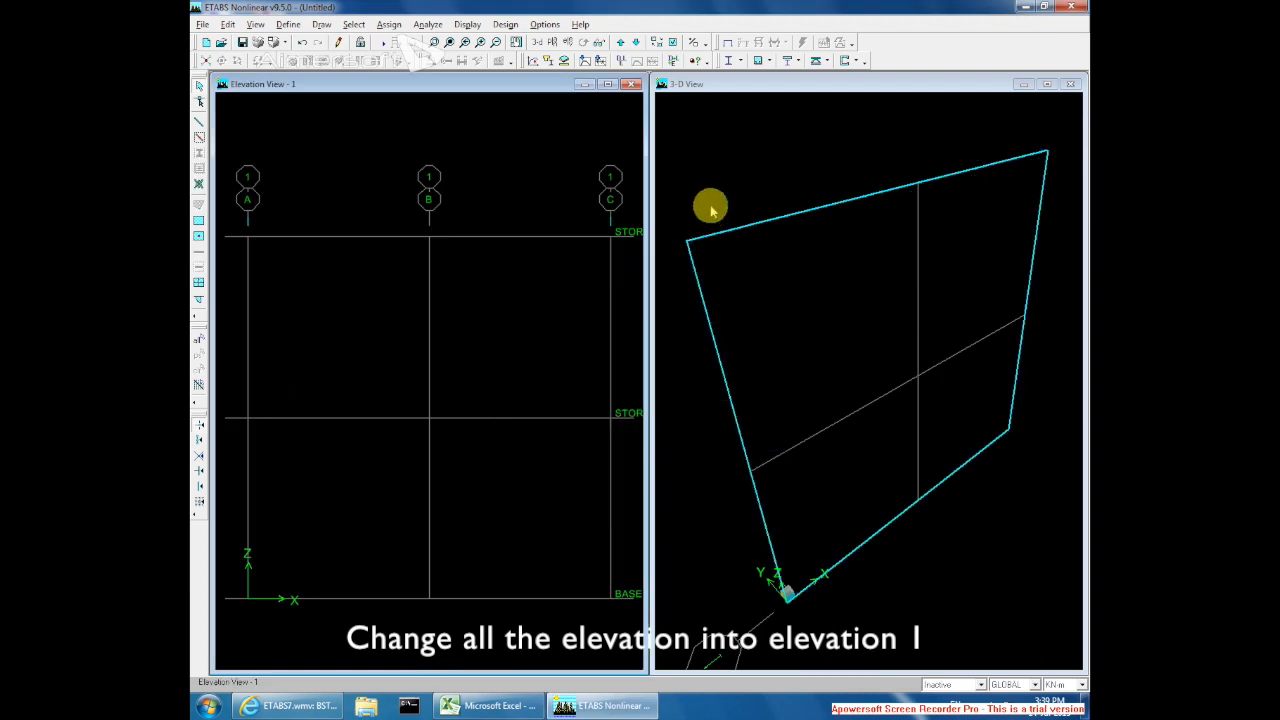
left_click(567, 43)
left_click(656, 421)
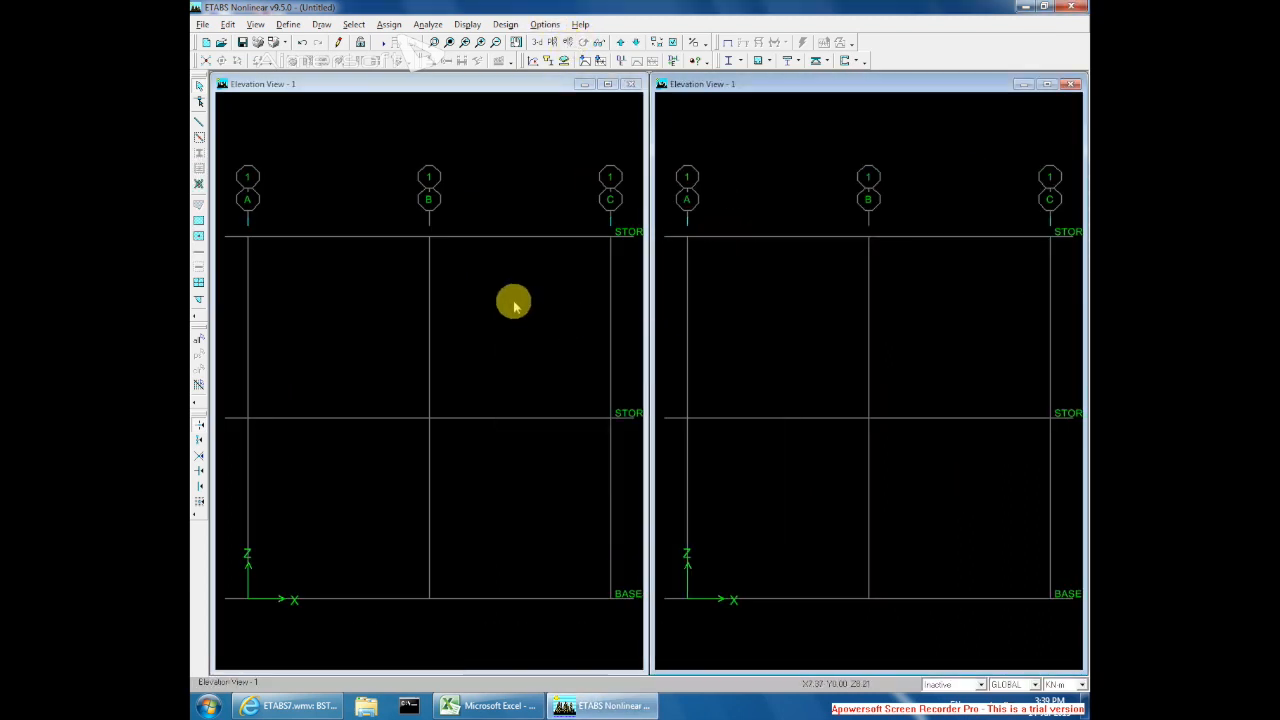
- Add a material named CONCRETE with a weight per unit volume of 24.5
left_click(289, 24)
left_click(305, 42)
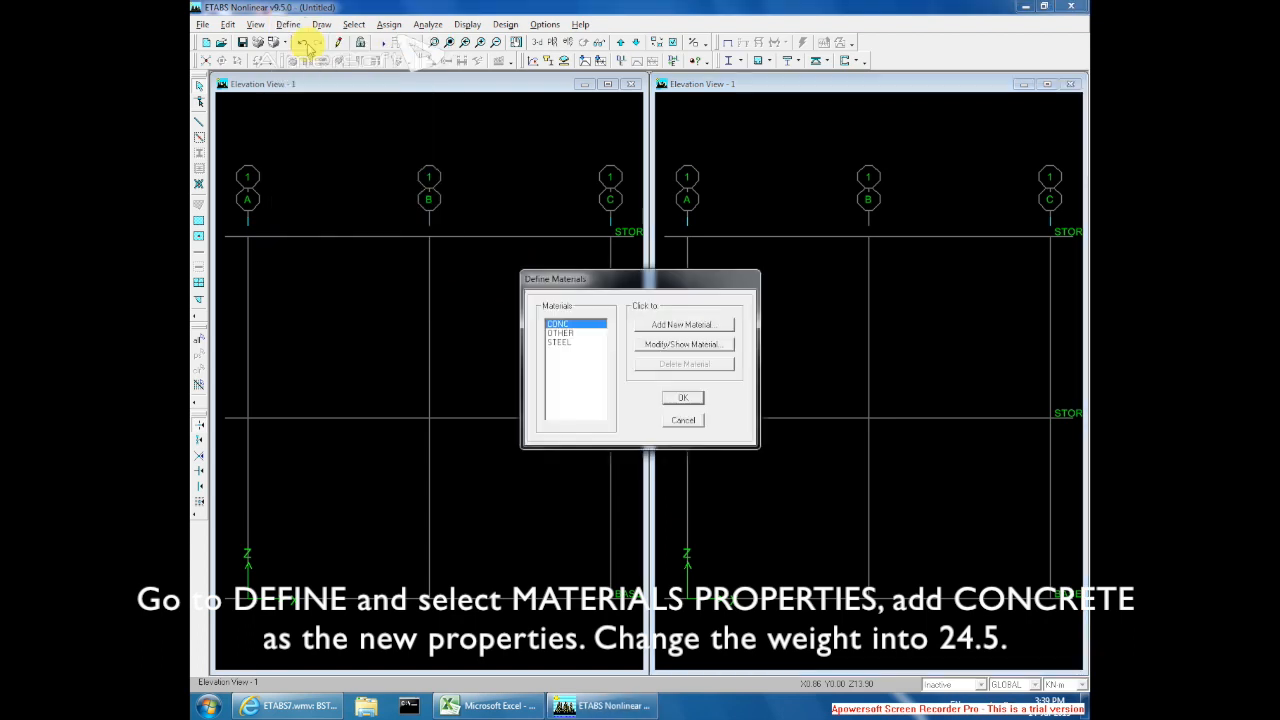
left_click(656, 328)
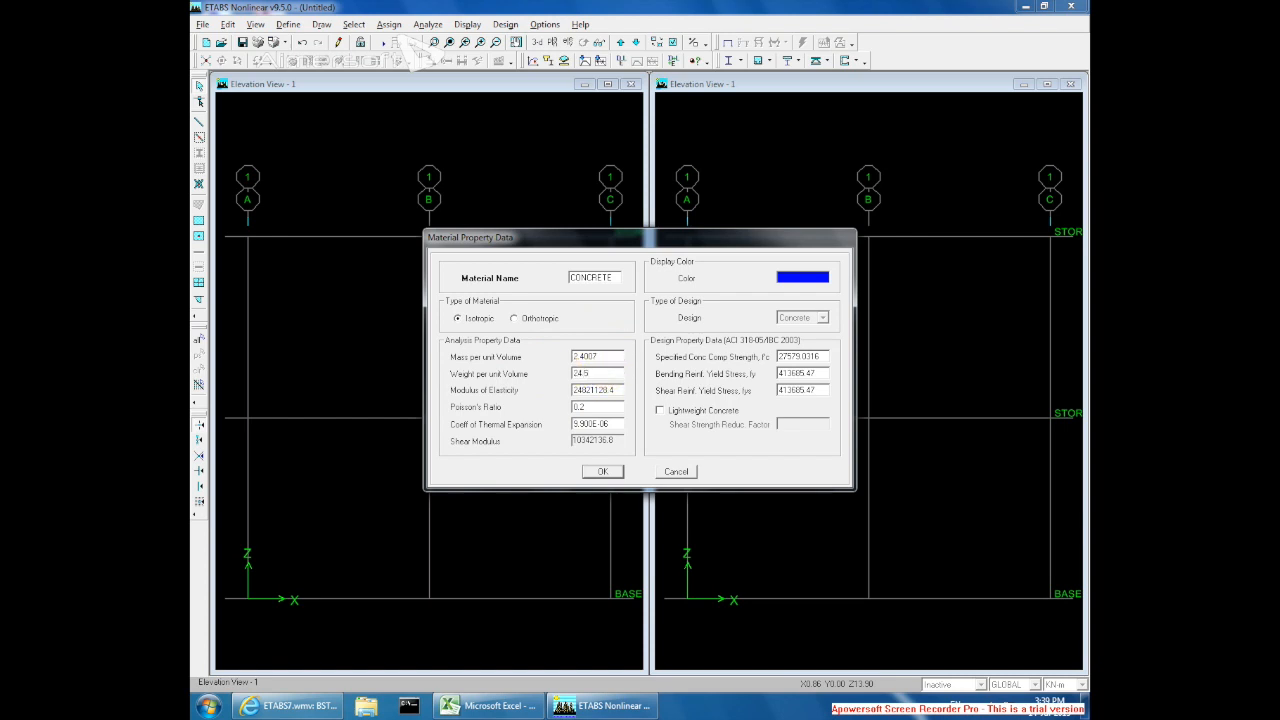
left_click(603, 472)
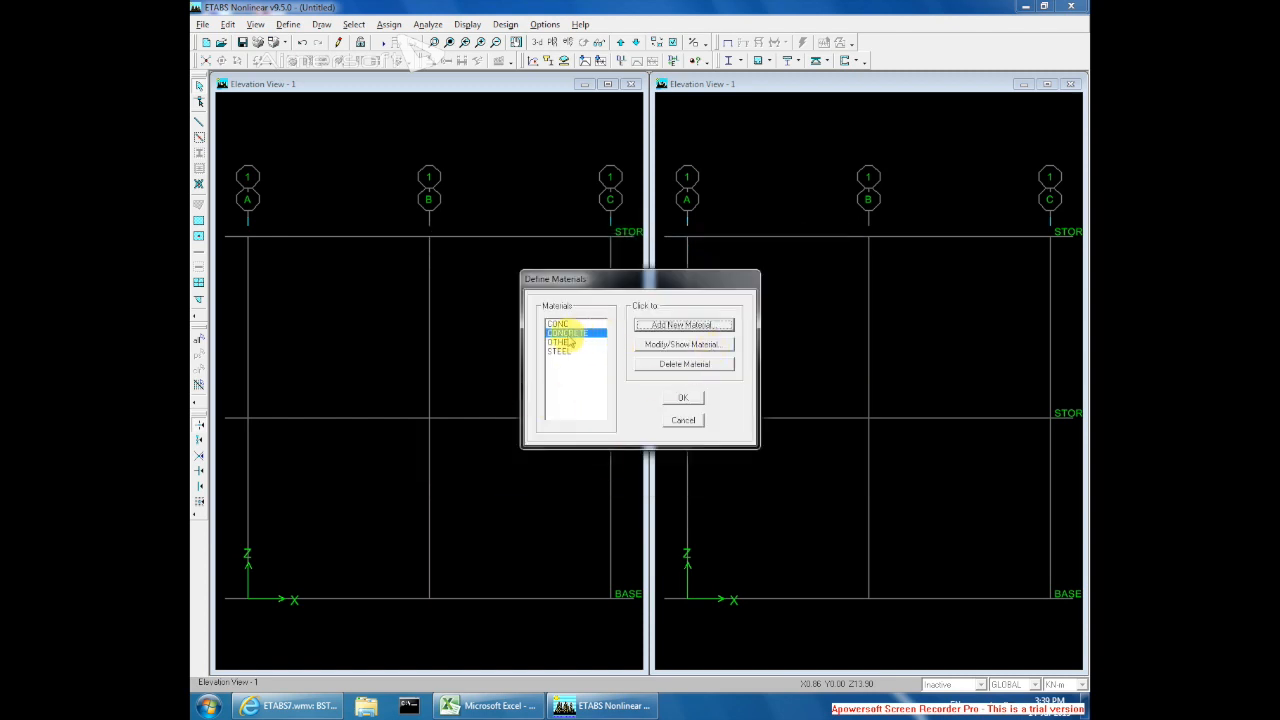
left_click(681, 399)
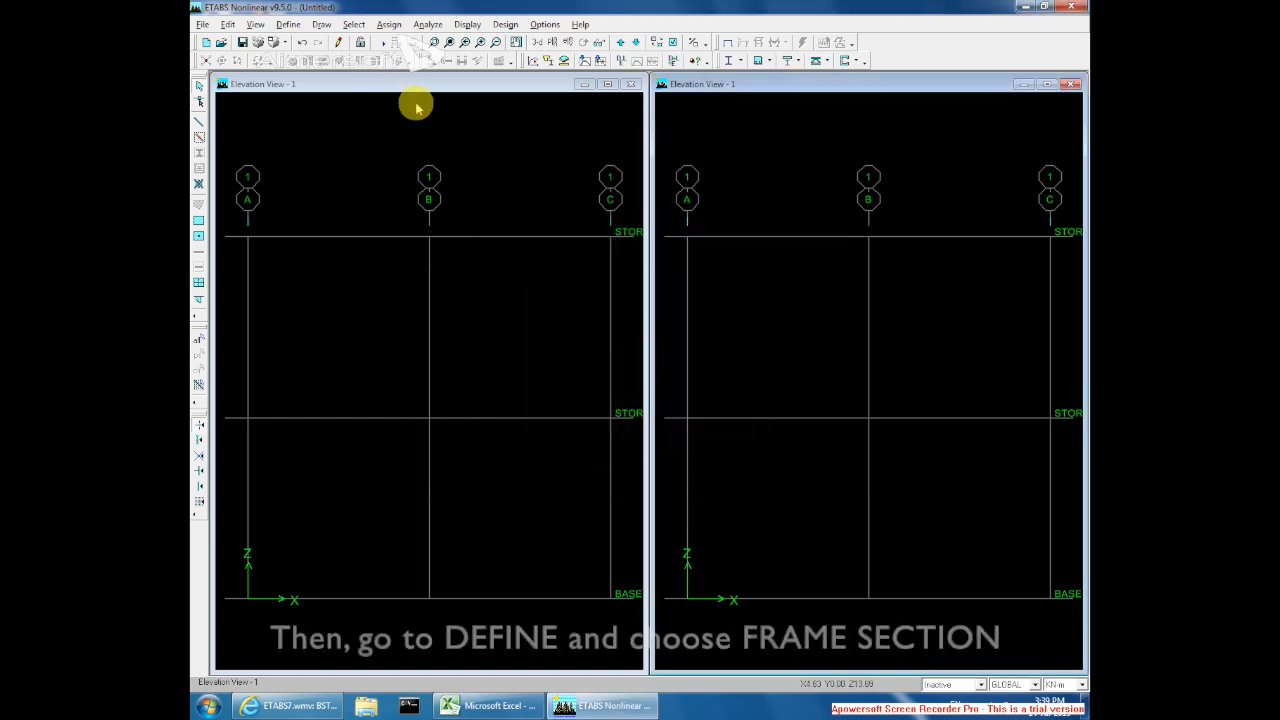
- Add a rectangular frame section BEAM1 in CONCRETE with a depth of 0.4 and a width of 0.3
left_click(287, 25)
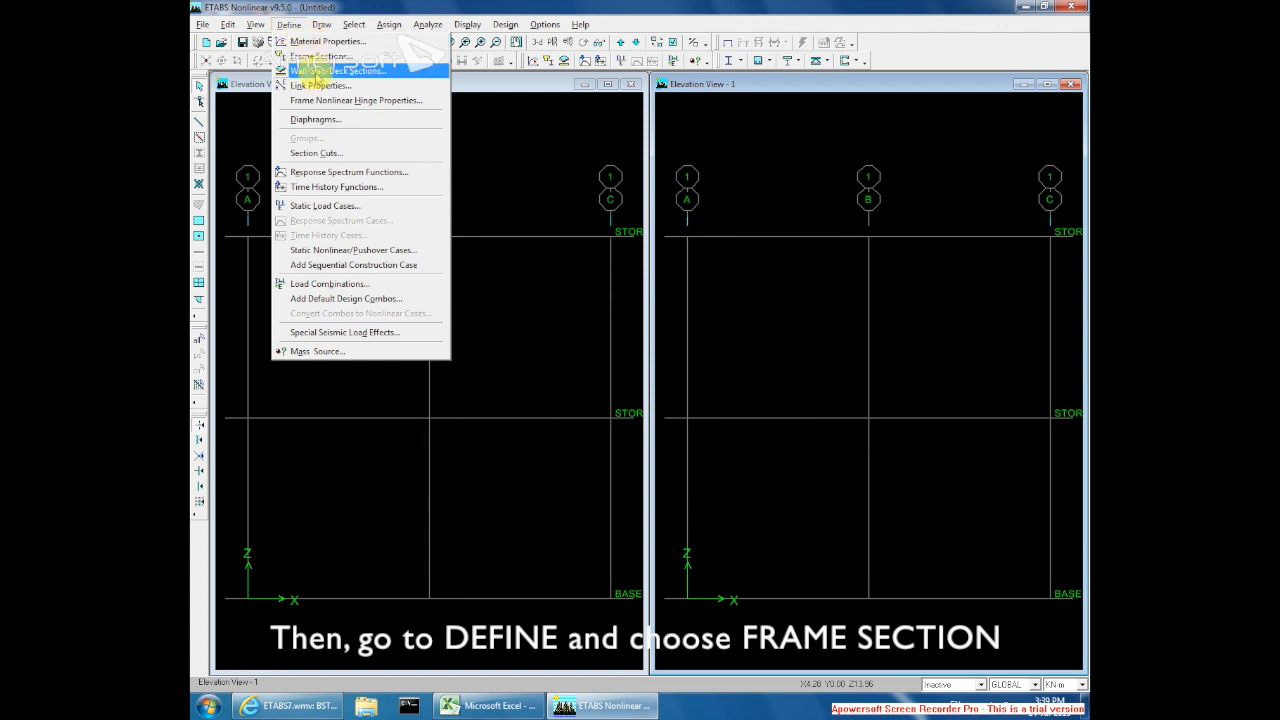
left_click(320, 55)
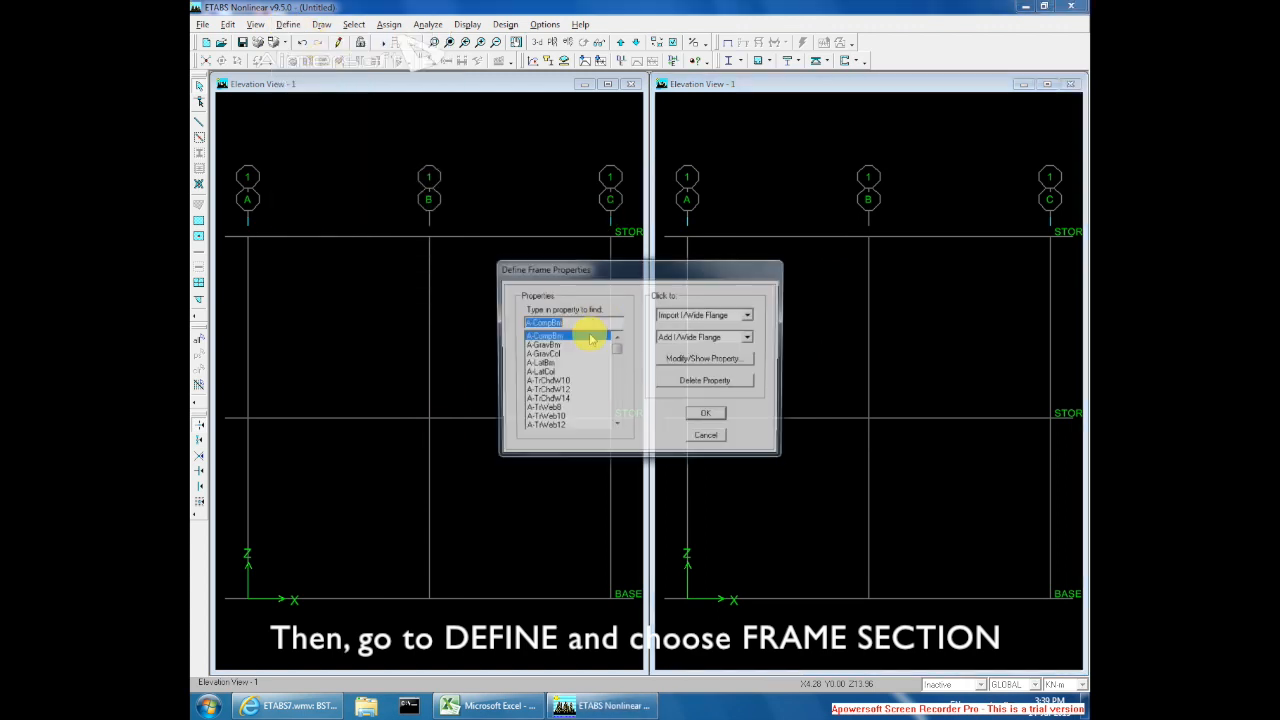
left_click(747, 337)
left_click(750, 415)
left_click(750, 415)
left_click(750, 415)
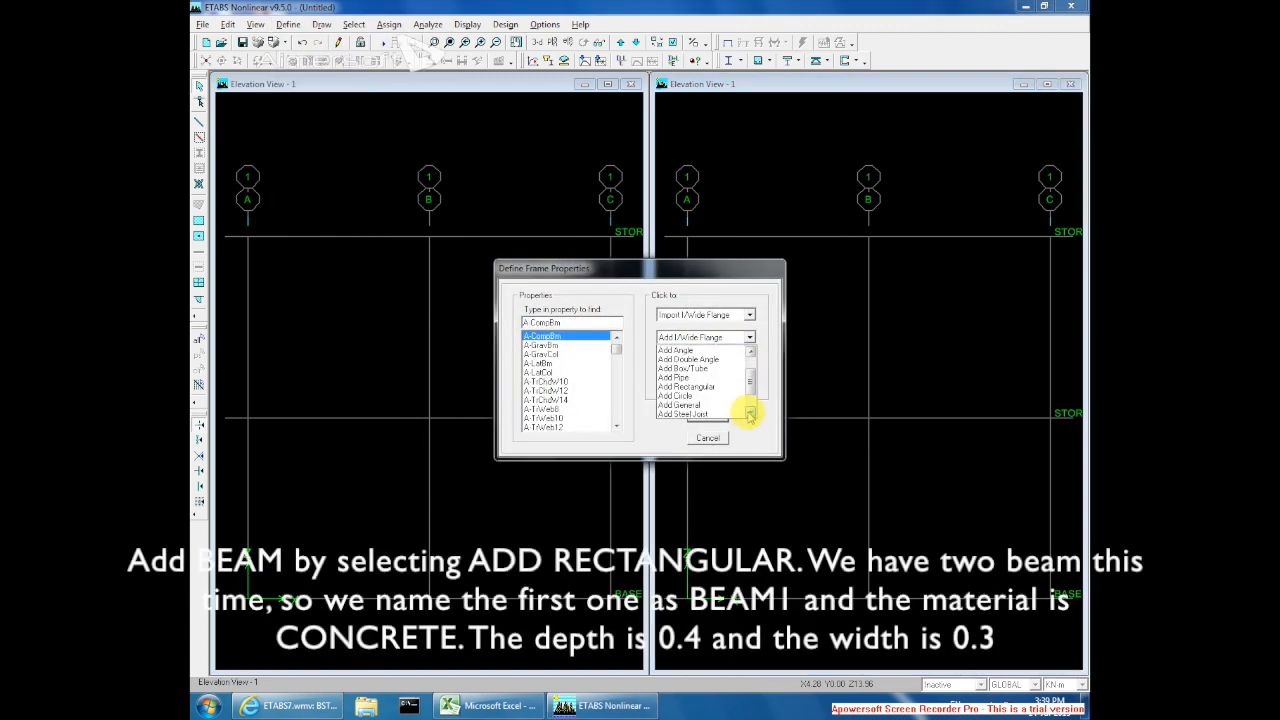
left_click(706, 388)
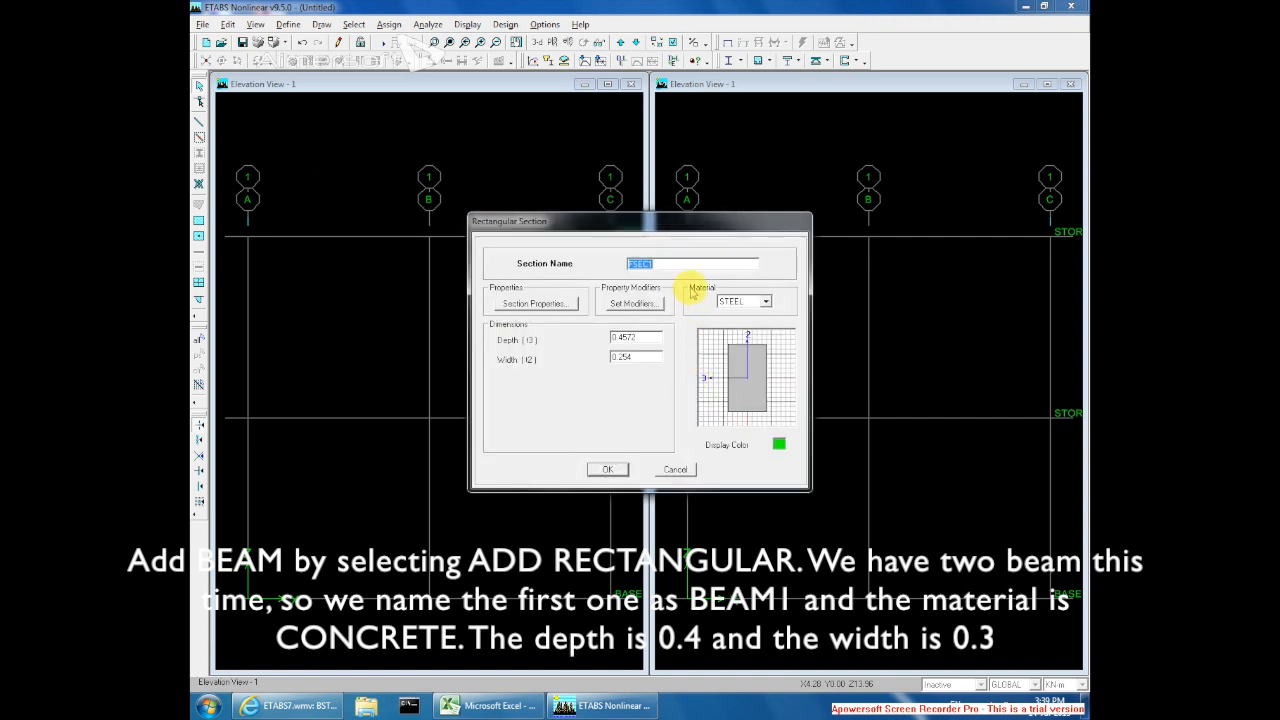
type("BEAM1")
left_click(765, 301)
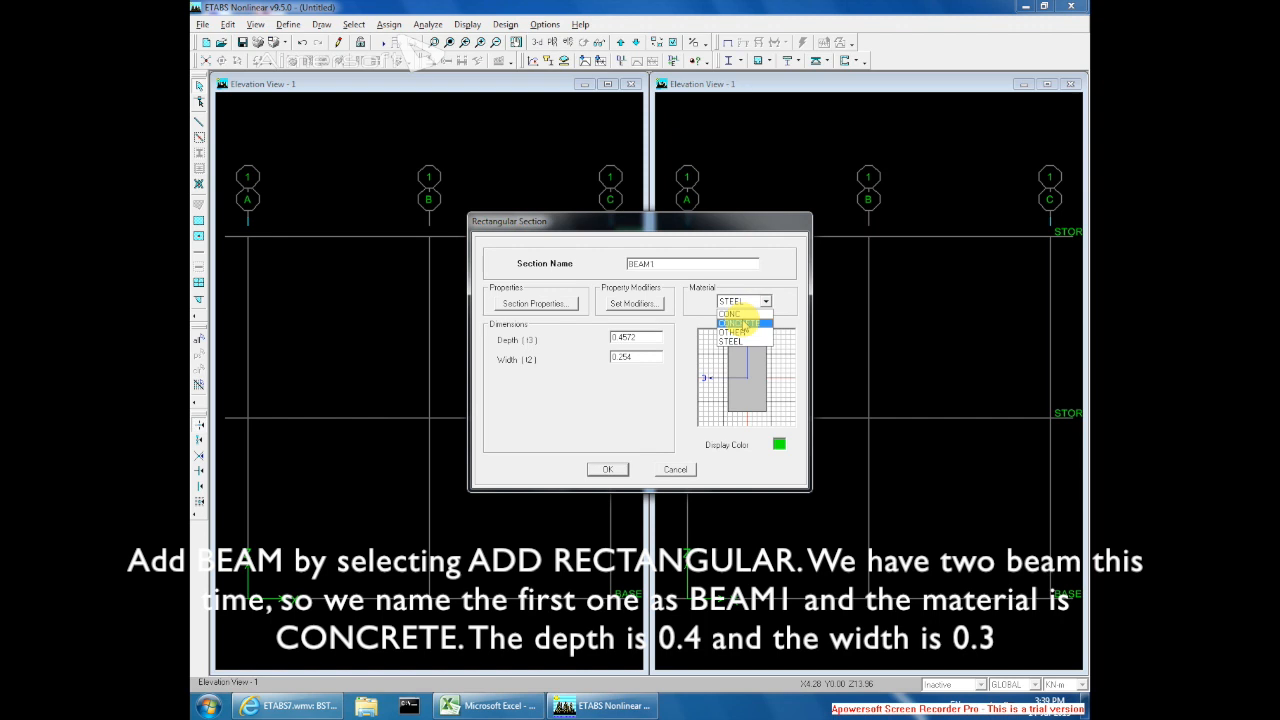
left_click(745, 316)
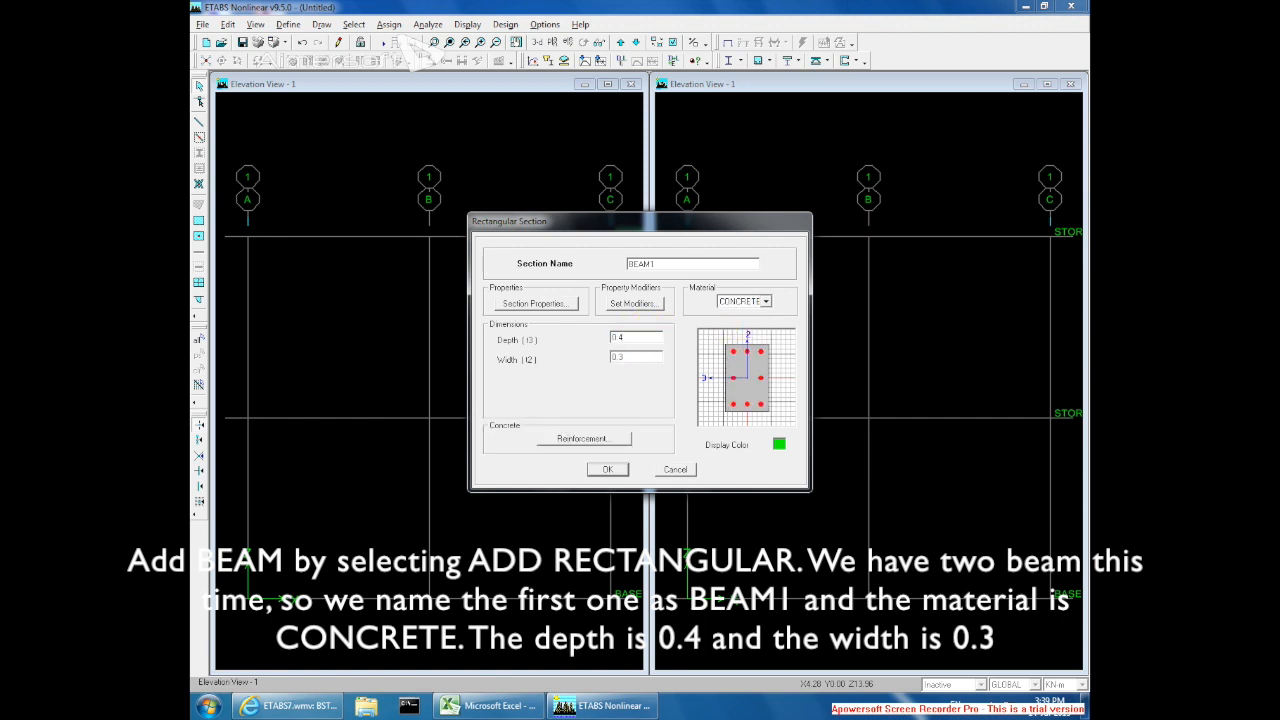
left_click(607, 469)
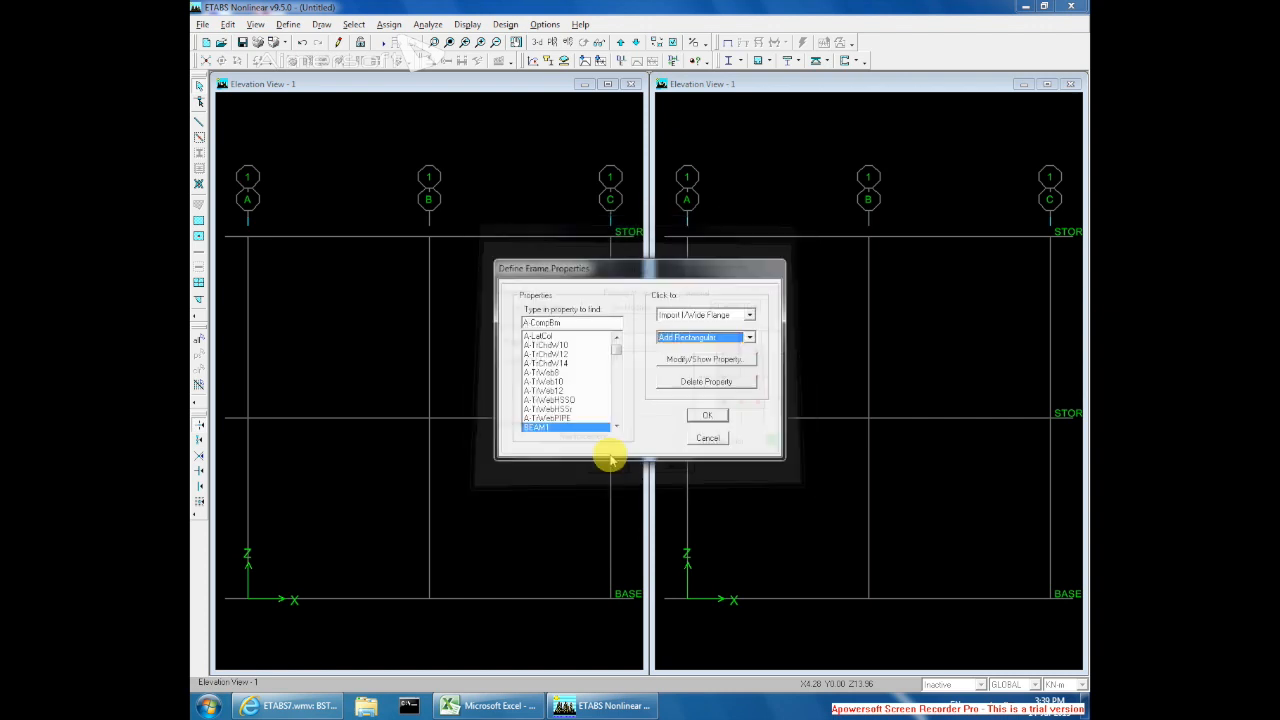
- Add a rectangular frame section BEAM2 in CONCRETE with depth 0.6 and width 0.5, and check it in the section list
left_click(714, 337)
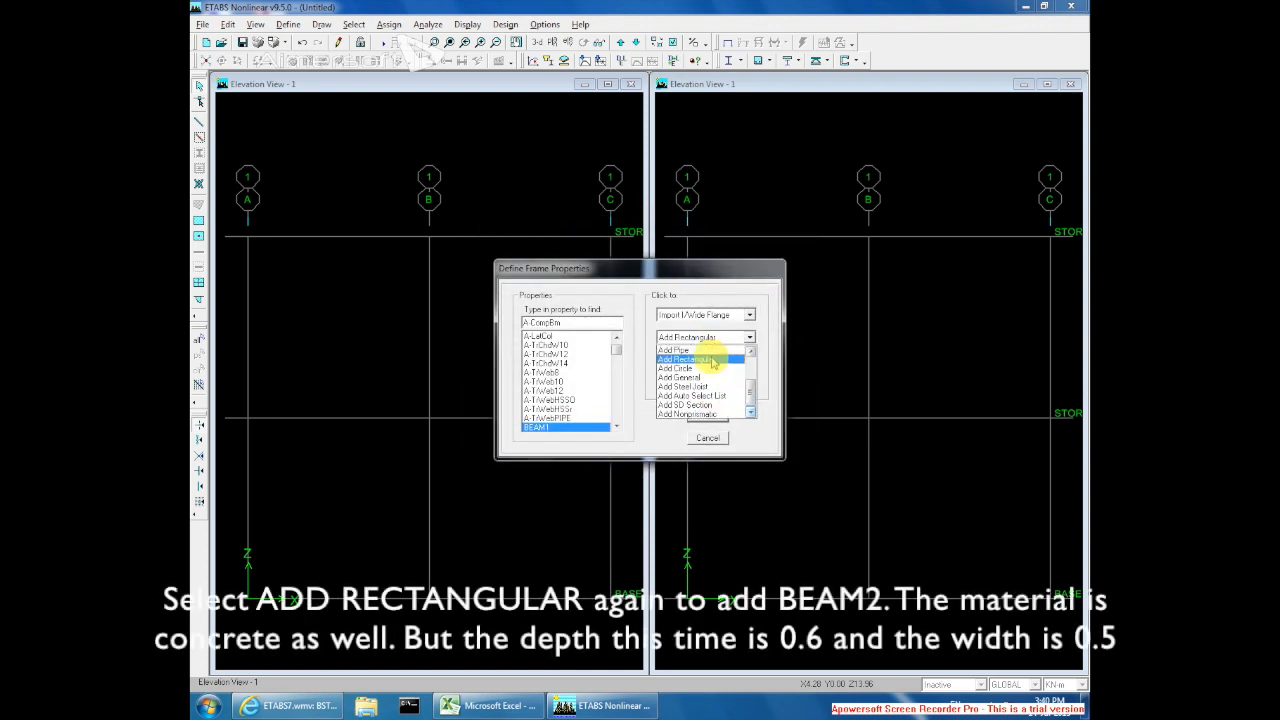
left_click(712, 362)
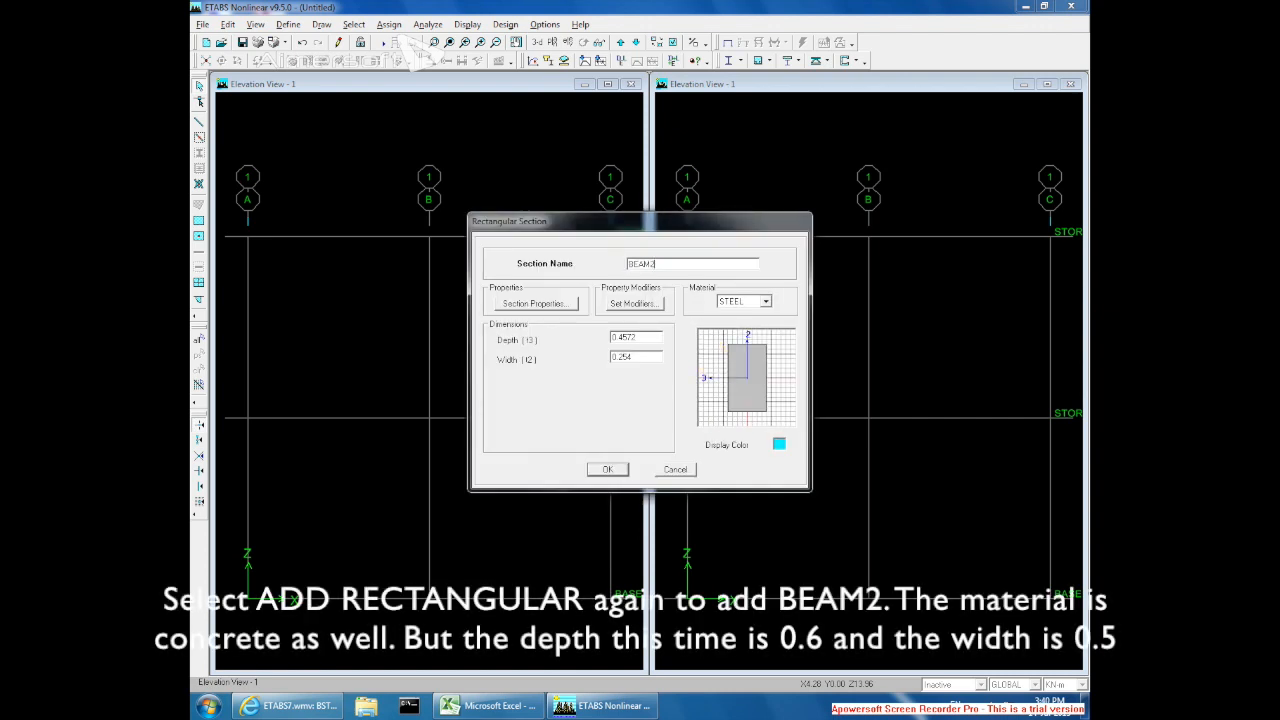
left_click(764, 301)
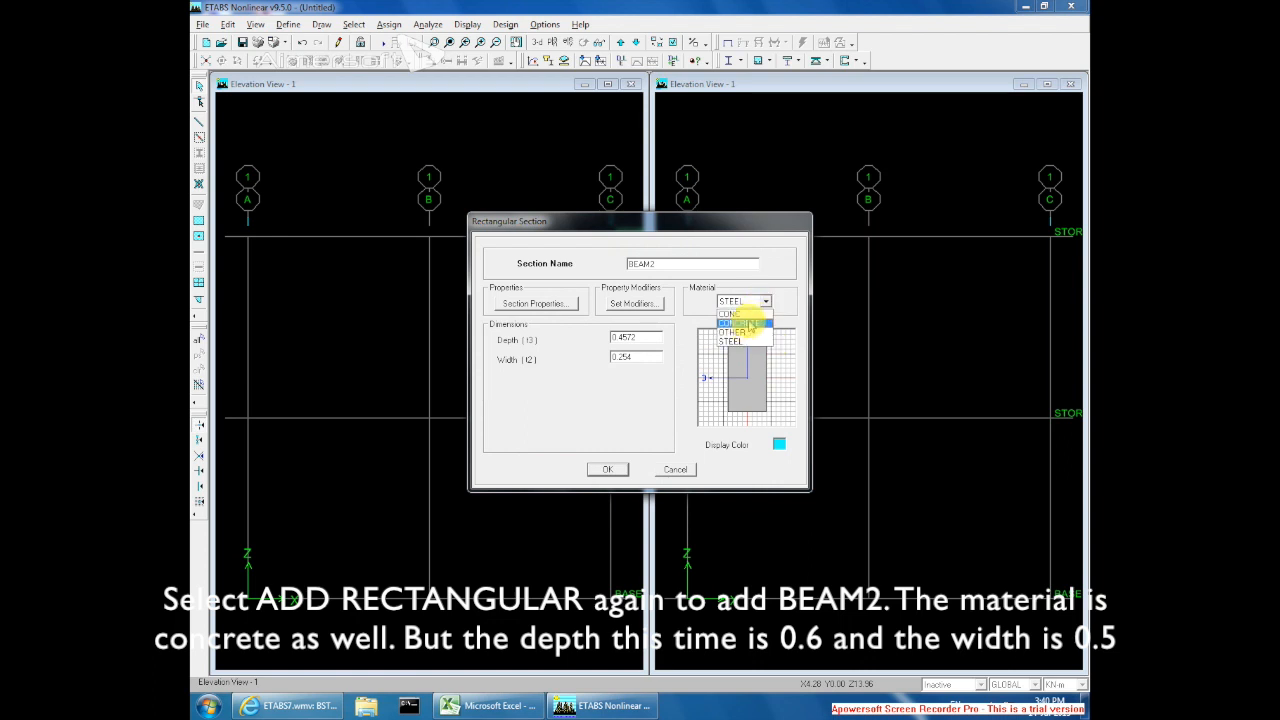
left_click(745, 314)
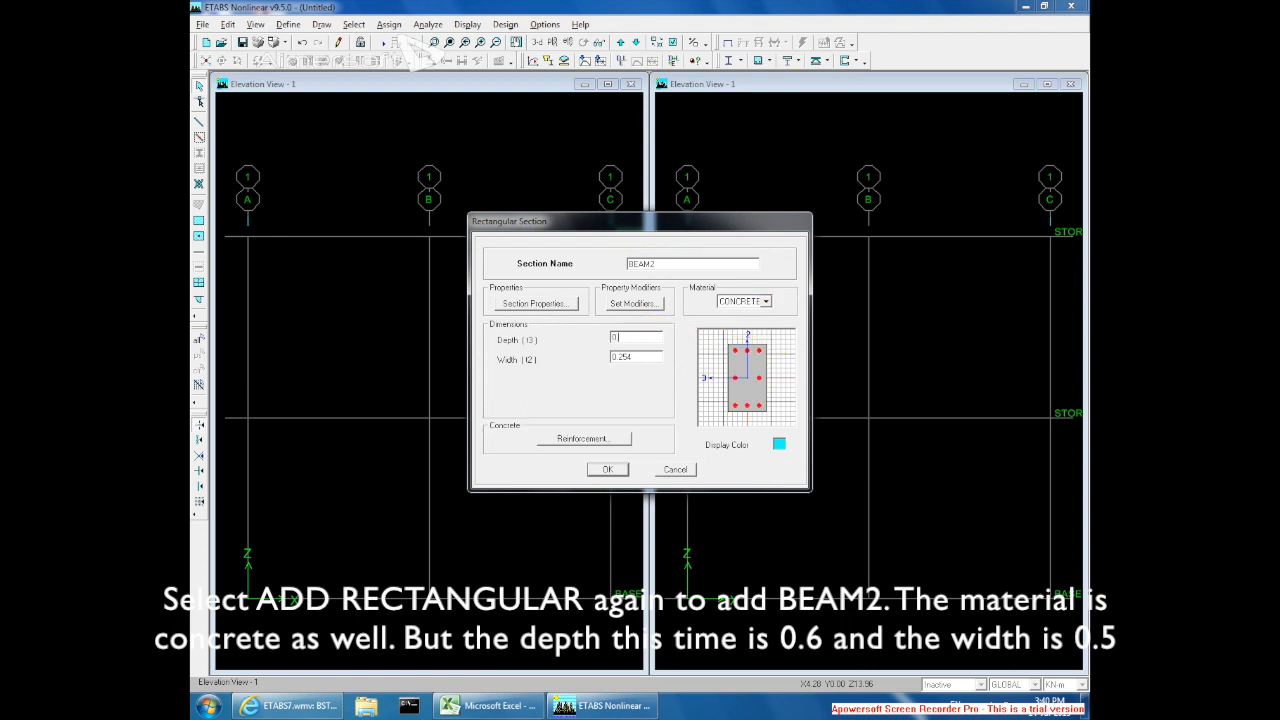
type("0.6")
key("Tab")
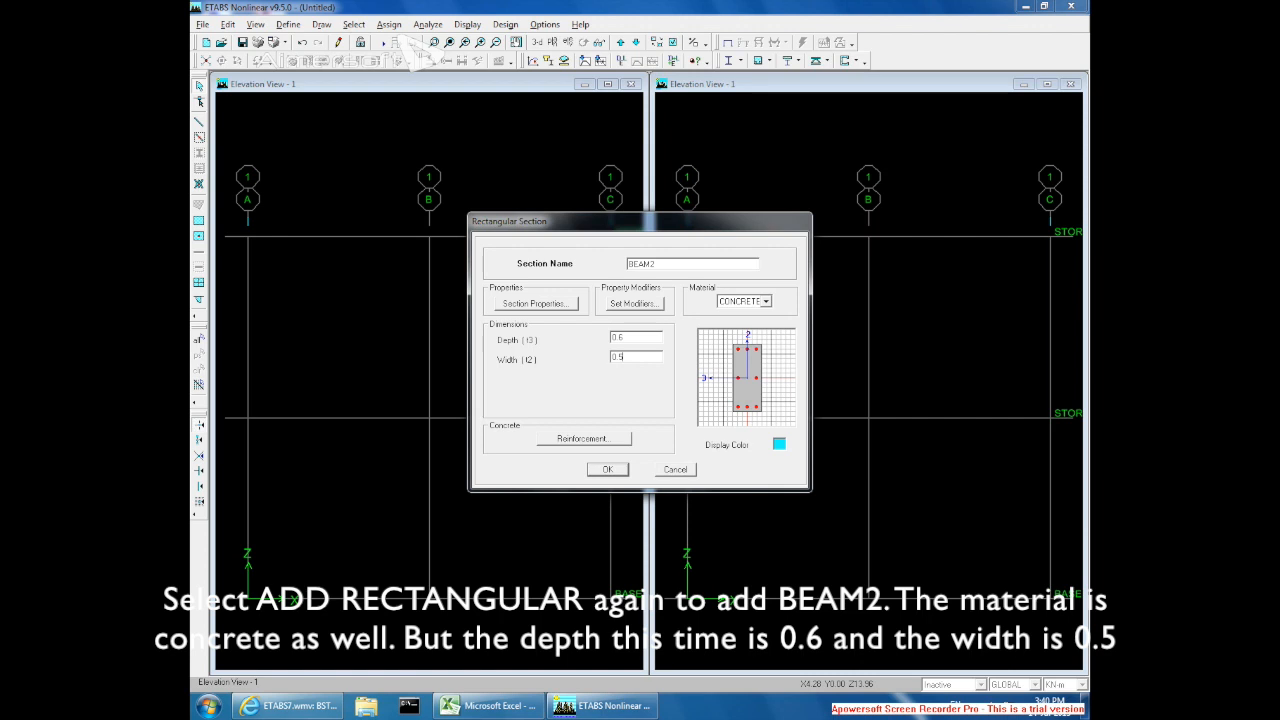
left_click(610, 470)
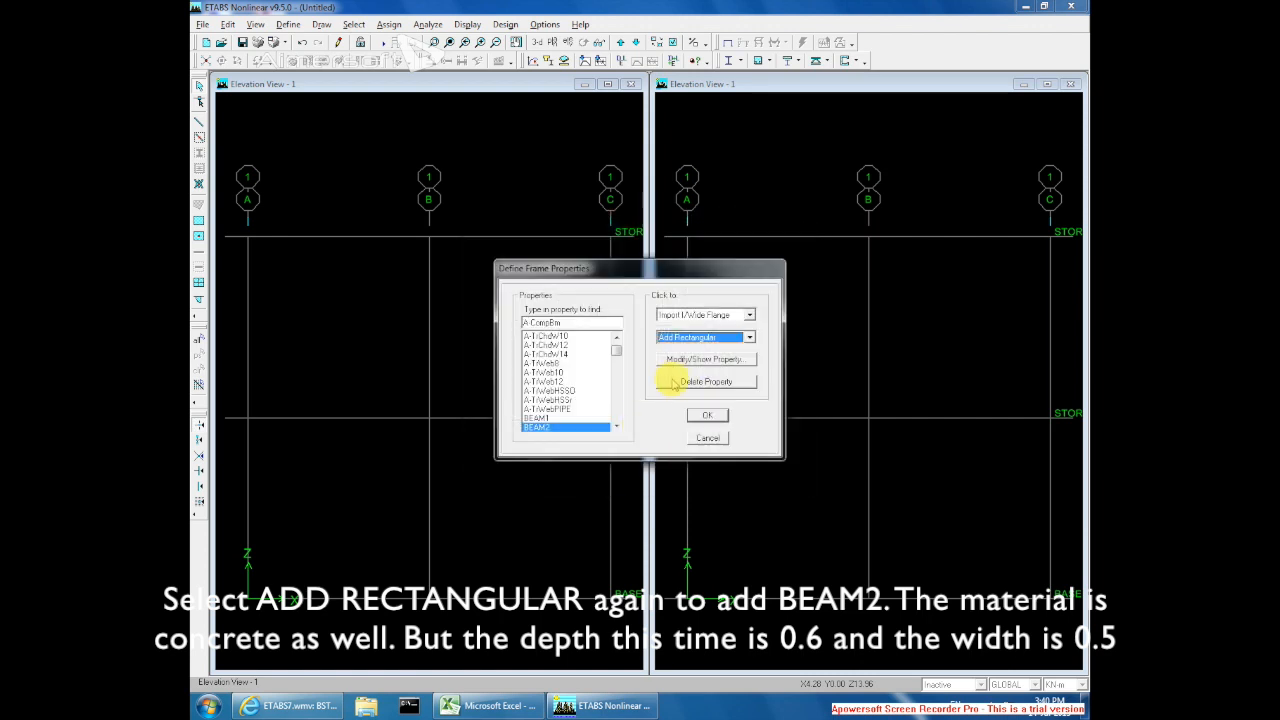
left_click(617, 427)
left_click(617, 427)
left_click(617, 427)
left_click(617, 427)
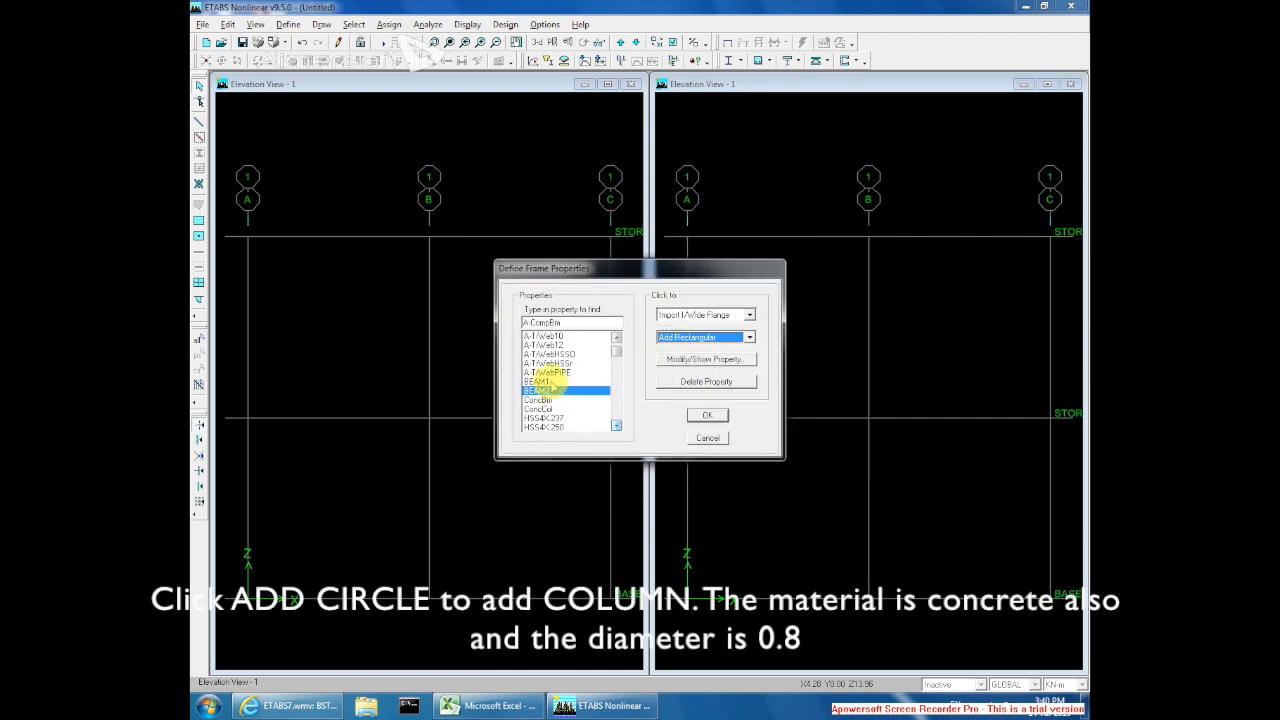
- Add a circular frame section COLUMN in CONCRETE with a diameter of 0.8
left_click(553, 391)
left_click(712, 338)
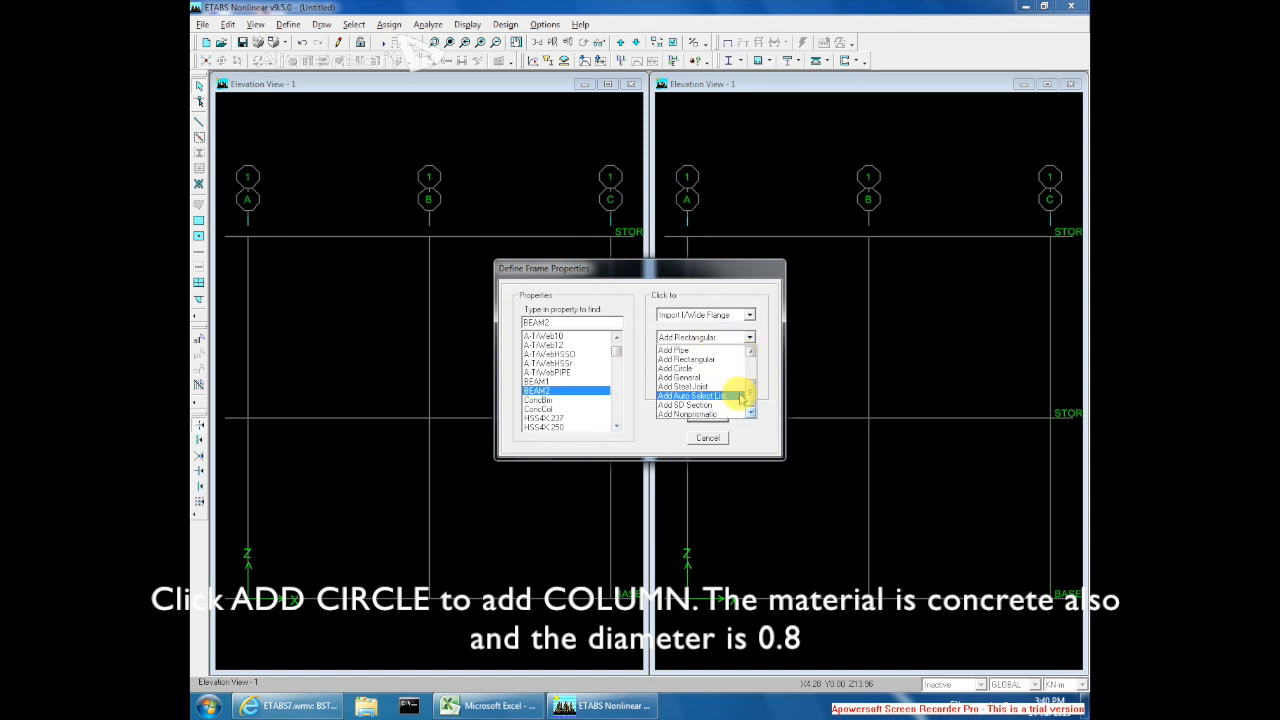
left_click(705, 369)
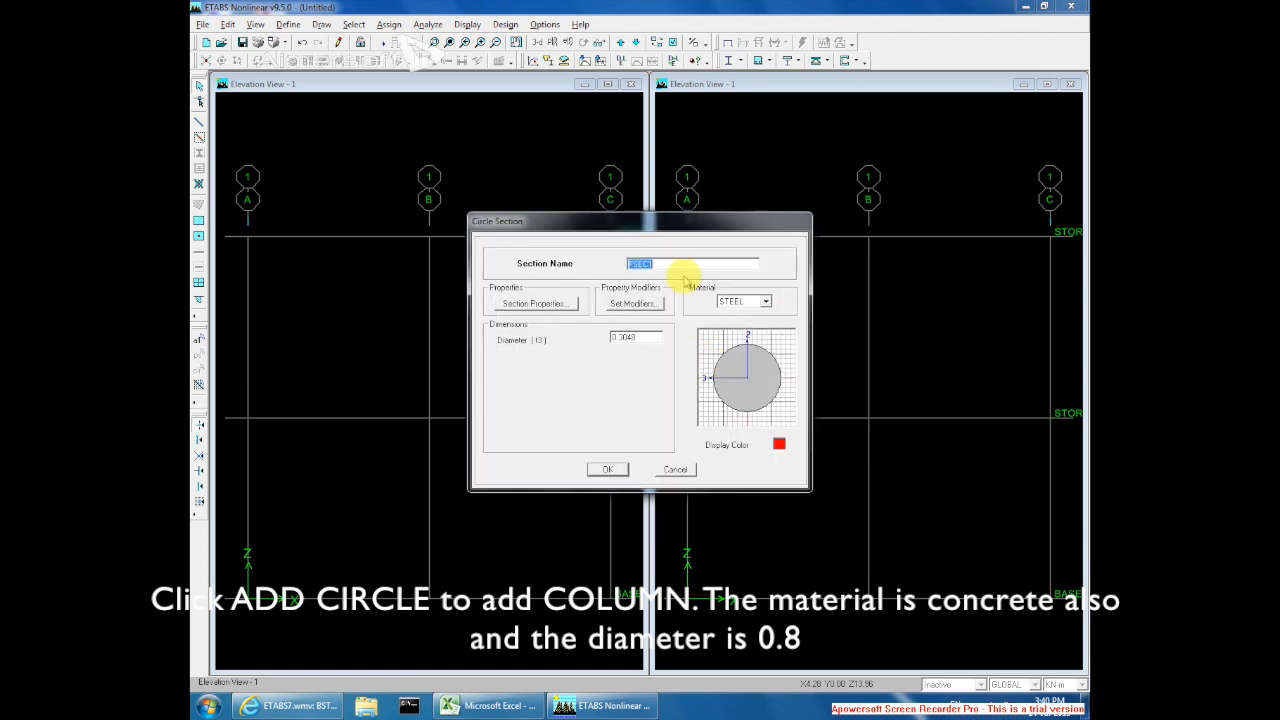
left_click(737, 304)
left_click(733, 325)
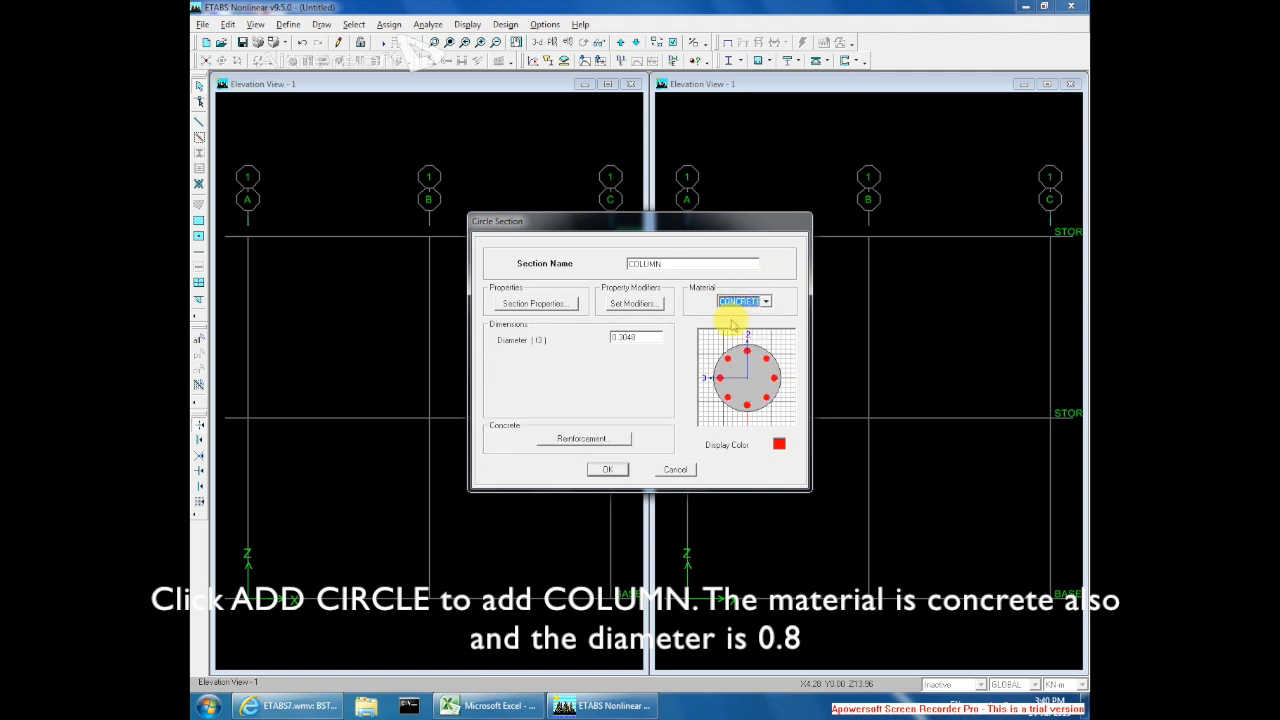
type("0.8")
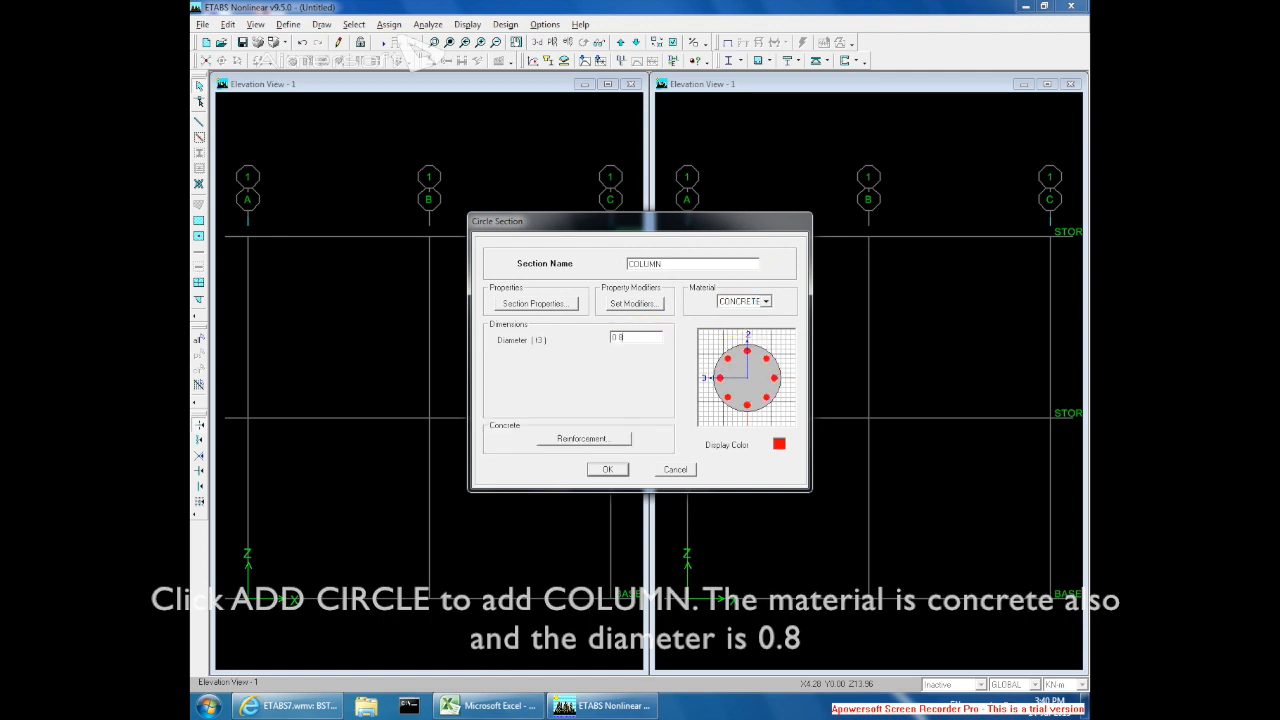
left_click(607, 471)
- Check BEAM1, BEAM2 and COLUMN in the section list and accept the frame section definitions
left_click(620, 426)
left_click(620, 426)
left_click(620, 426)
left_click(620, 426)
left_click(620, 426)
left_click(558, 364)
left_click(557, 373)
left_click(556, 381)
left_click(558, 364)
left_click(556, 373)
left_click(555, 381)
left_click(557, 364)
left_click(562, 373)
left_click(571, 383)
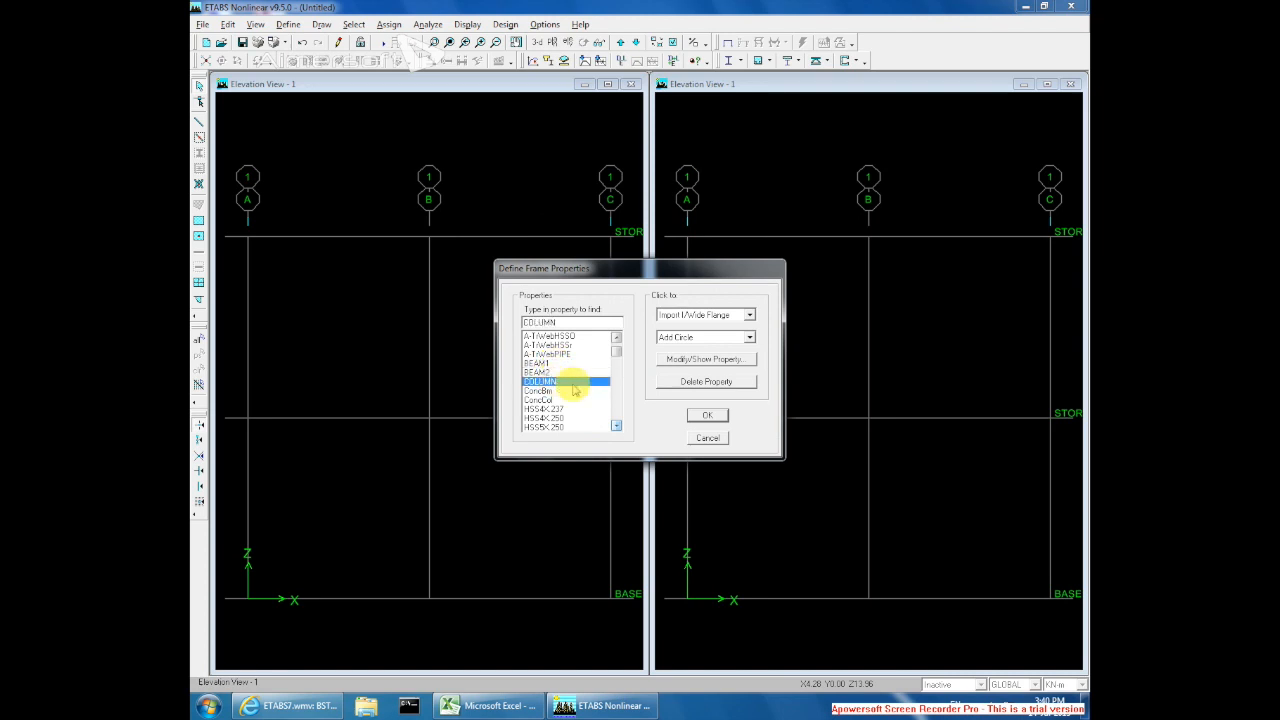
left_click(707, 417)
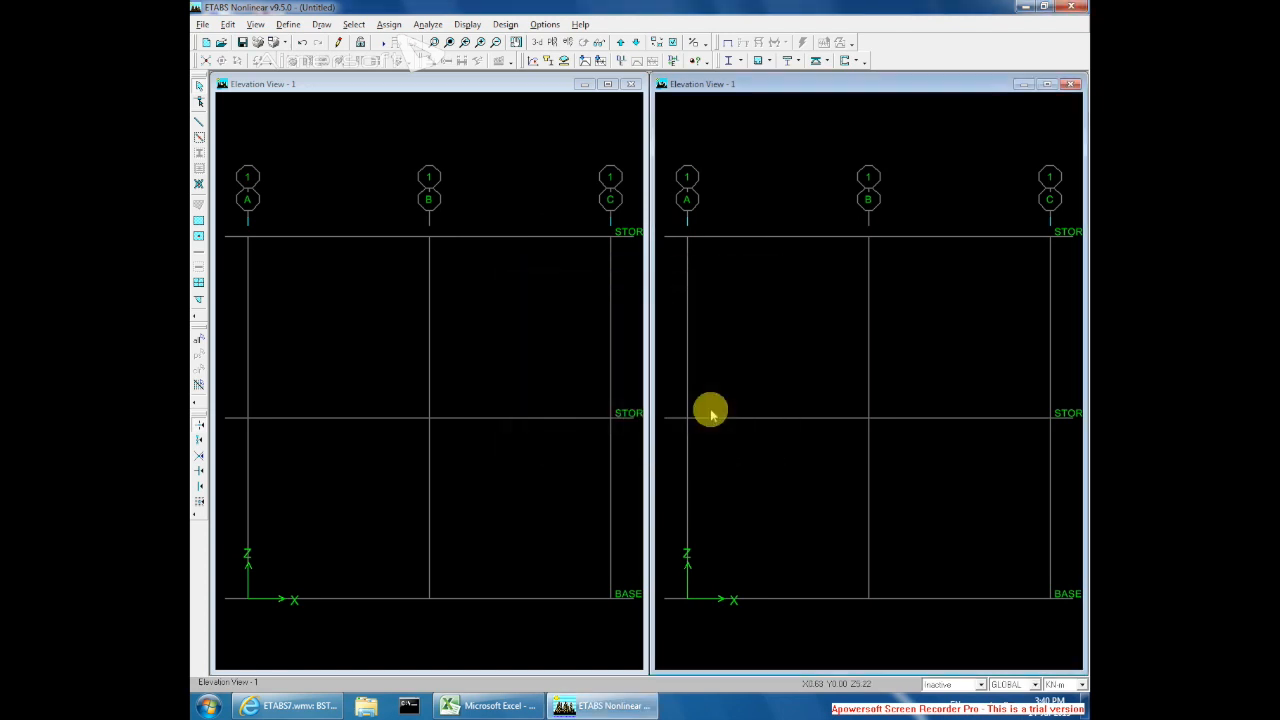
- Draw a frame line with the BEAM1 property along STORY2 from grid A to grid C
left_click(322, 24)
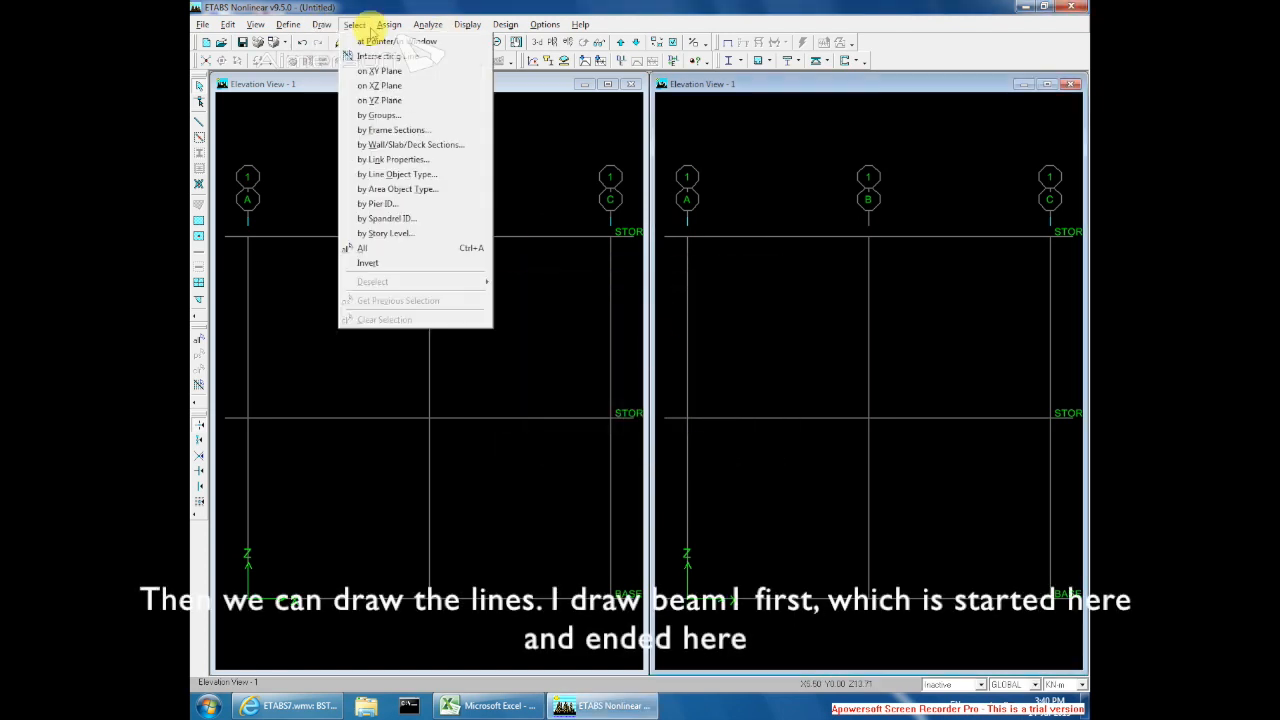
mouse_move(348, 92)
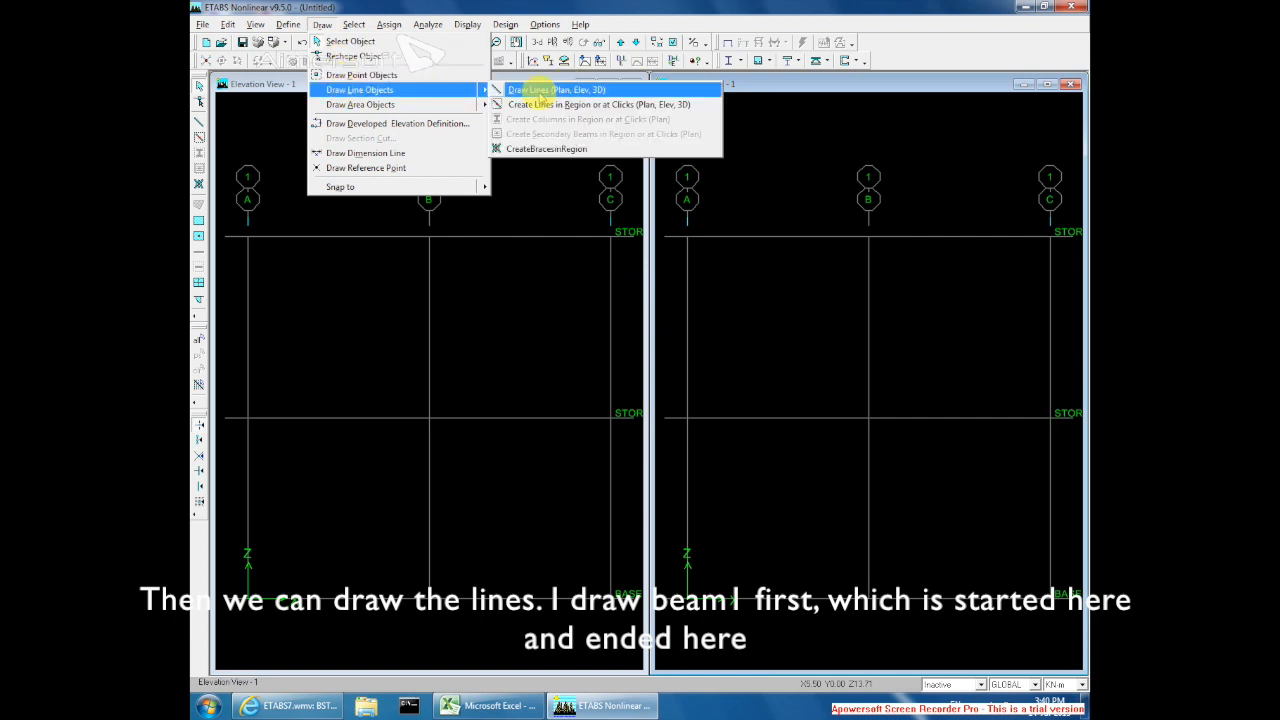
left_click(545, 90)
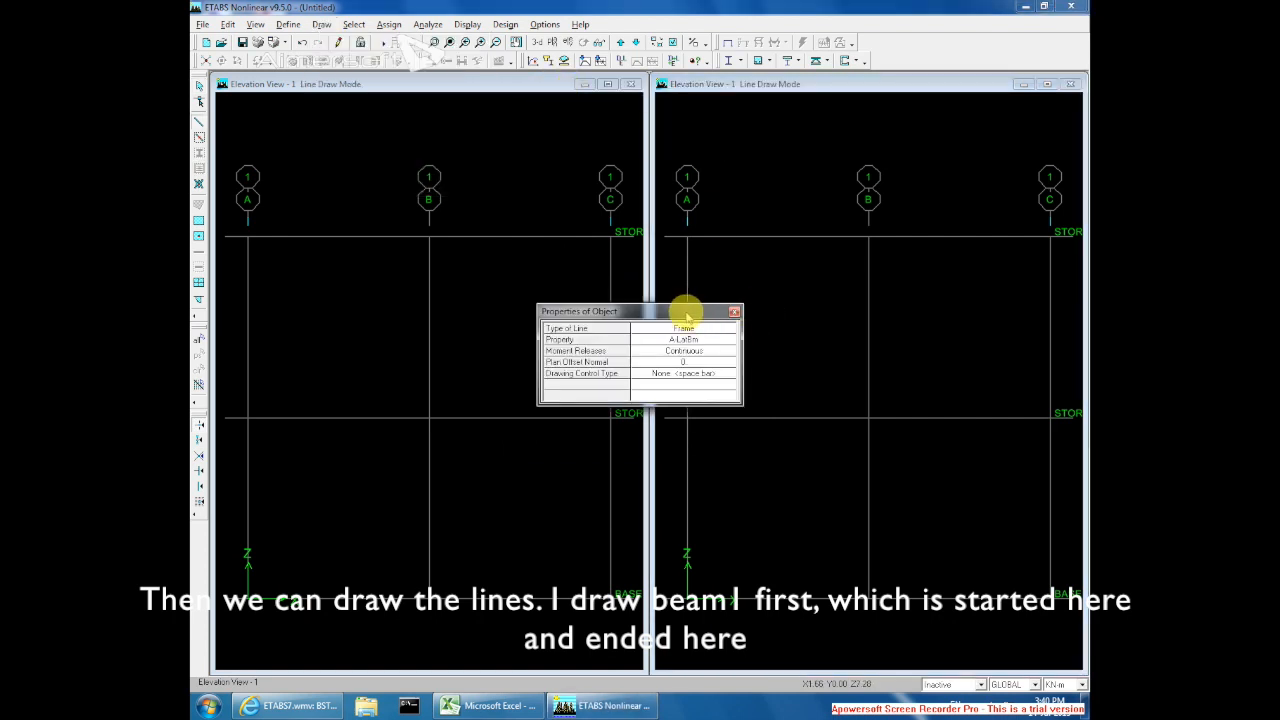
left_click_drag(686, 308, 920, 128)
left_click(918, 157)
left_click(962, 158)
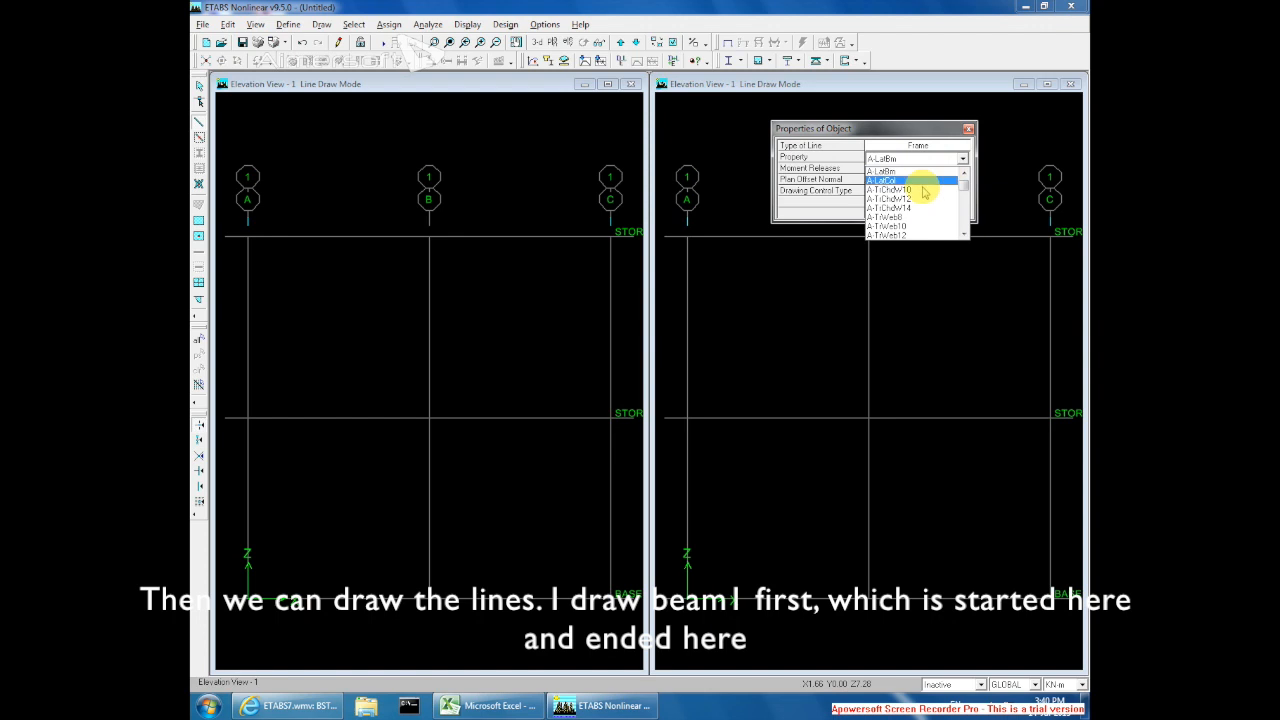
left_click(964, 234)
left_click(964, 234)
left_click(964, 234)
left_click(964, 234)
left_click(964, 234)
left_click(964, 234)
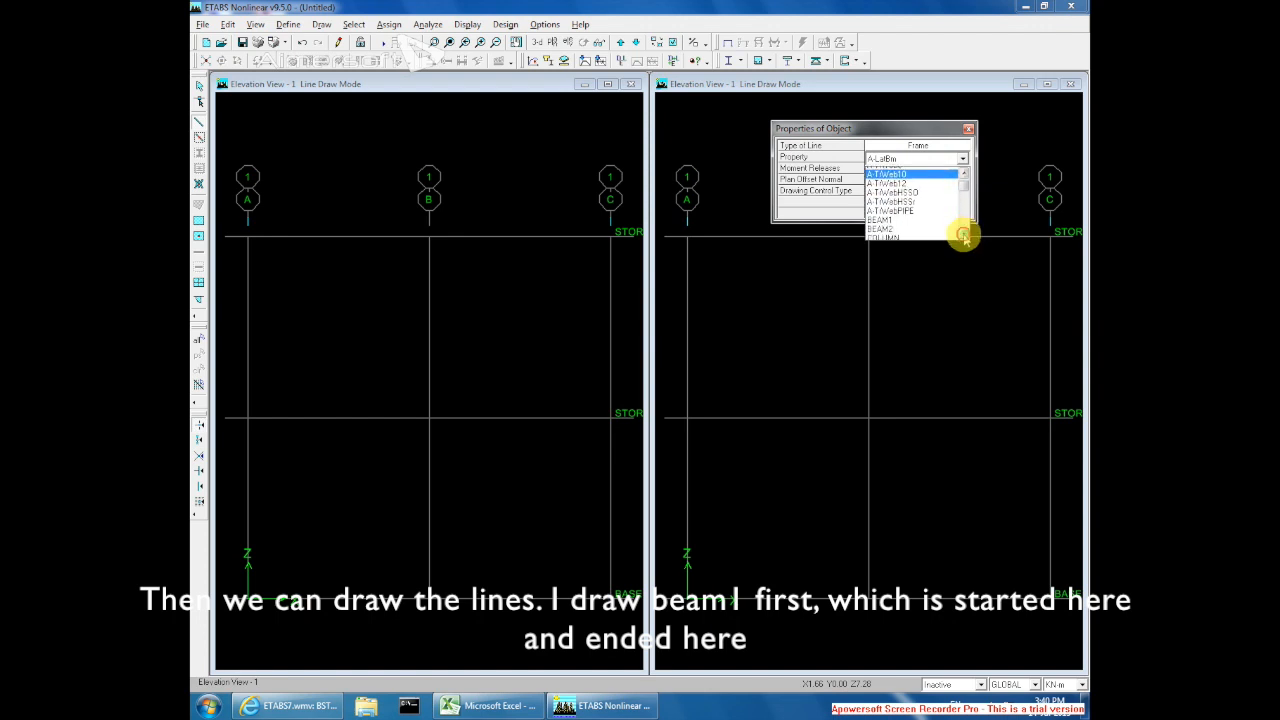
left_click(964, 234)
left_click(964, 234)
left_click(890, 189)
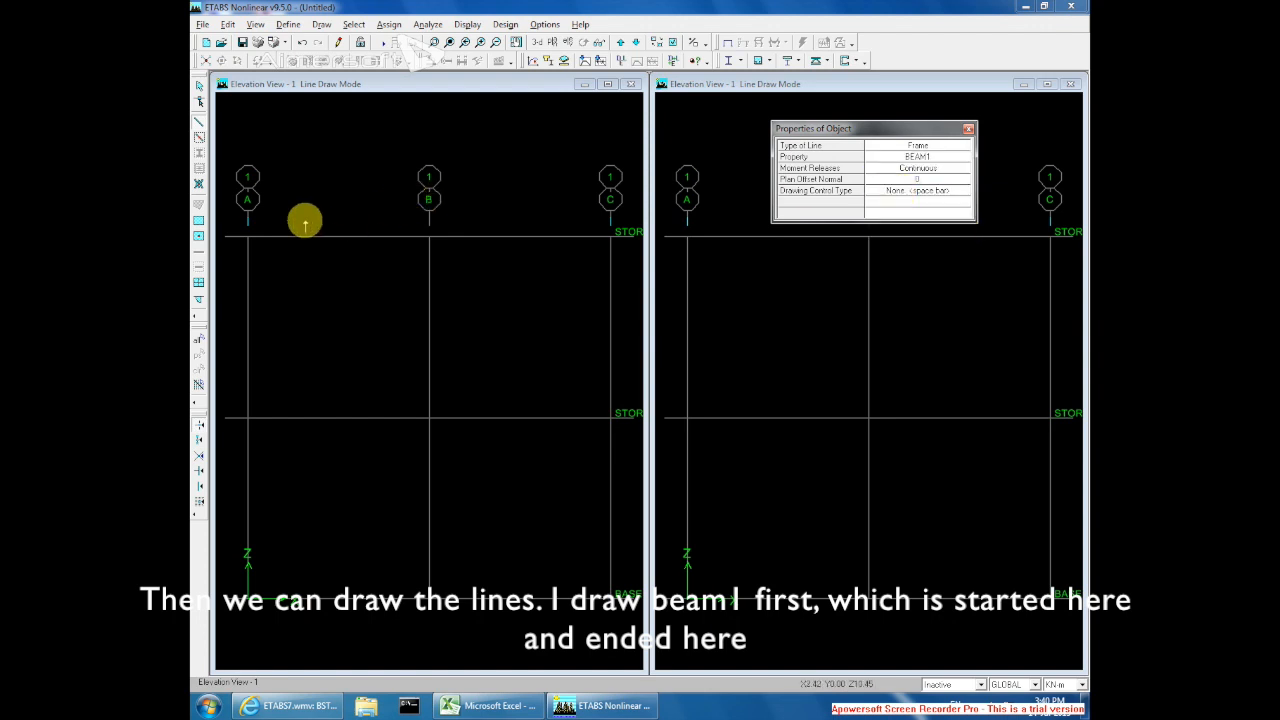
left_click(249, 238)
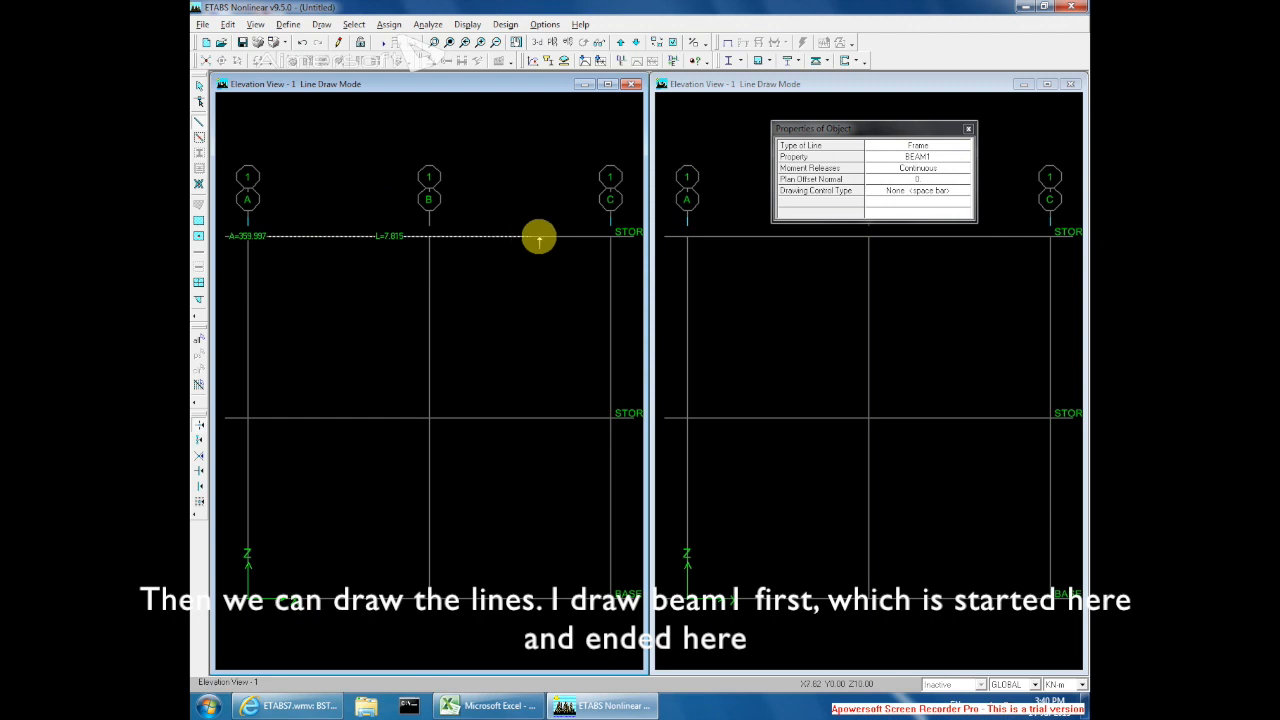
double_click(610, 237)
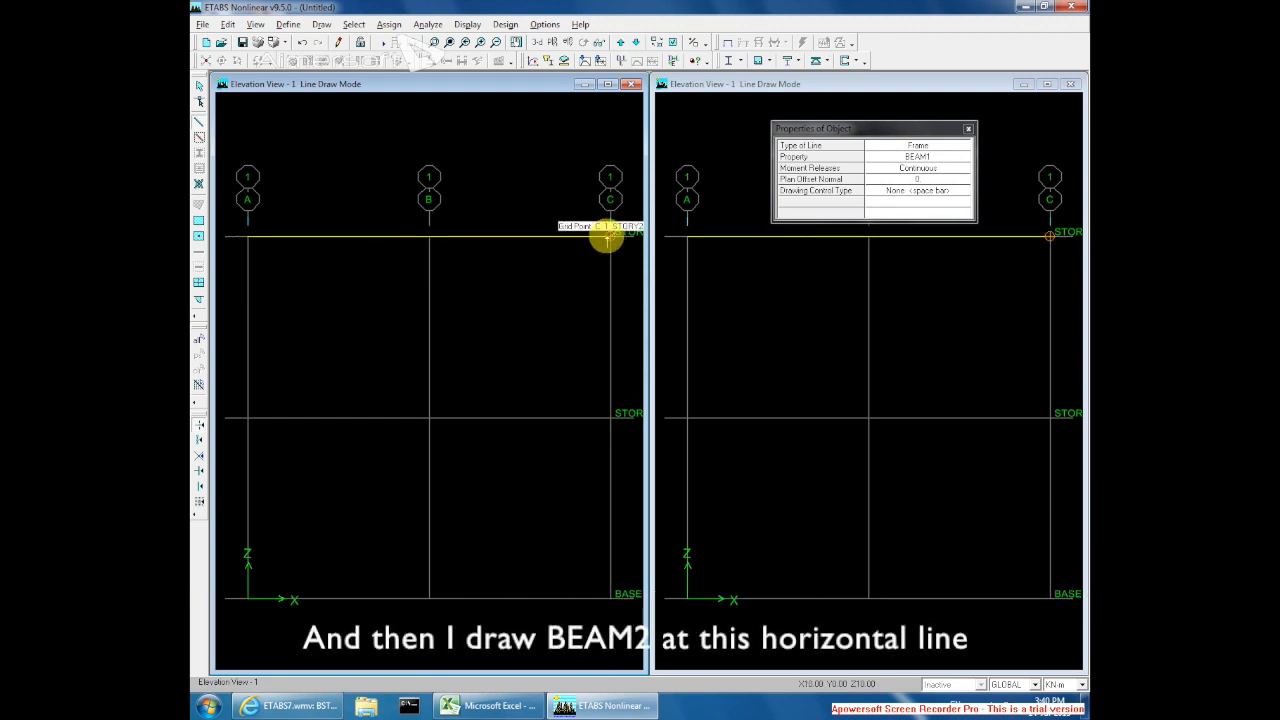
- Draw a frame line with the BEAM2 property along STORY1 from grid A to grid C
left_click(949, 158)
left_click(962, 158)
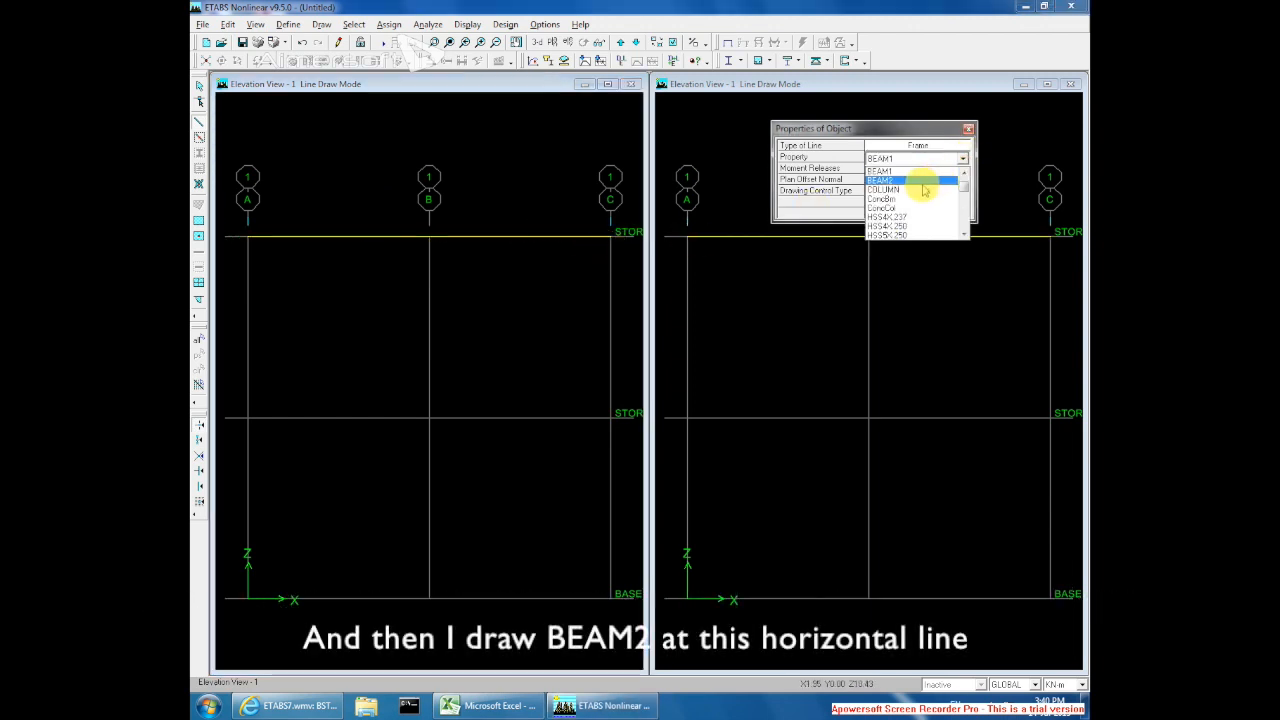
left_click(890, 180)
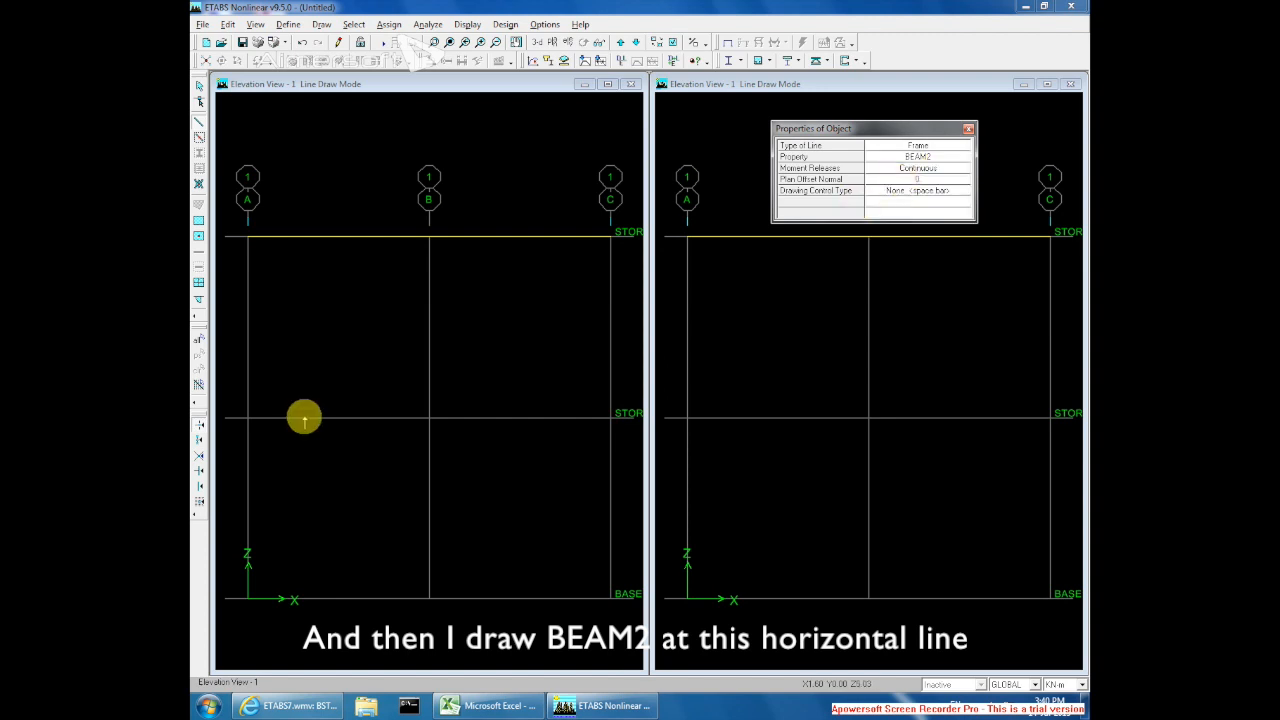
left_click(250, 418)
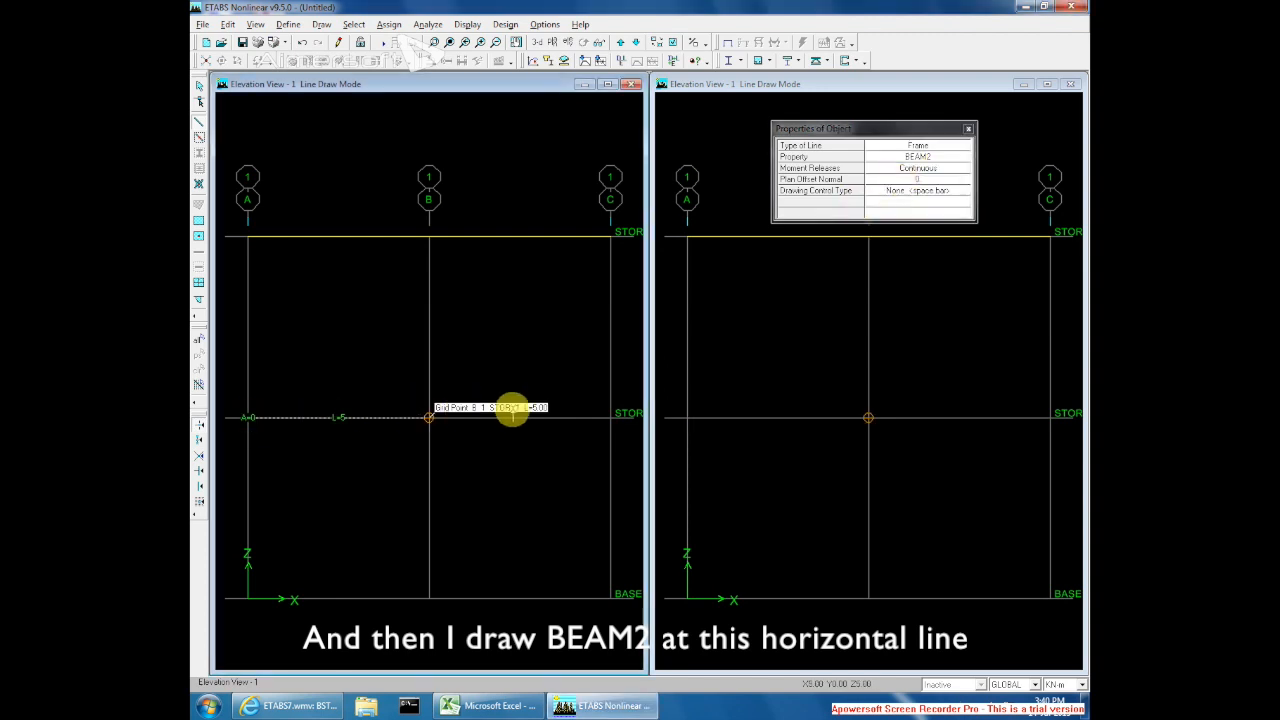
double_click(610, 417)
- Draw the two outer columns with the COLUMN property on grids A and C, from STORY2 down to BASE
left_click(945, 157)
left_click(964, 160)
left_click(964, 174)
left_click(964, 174)
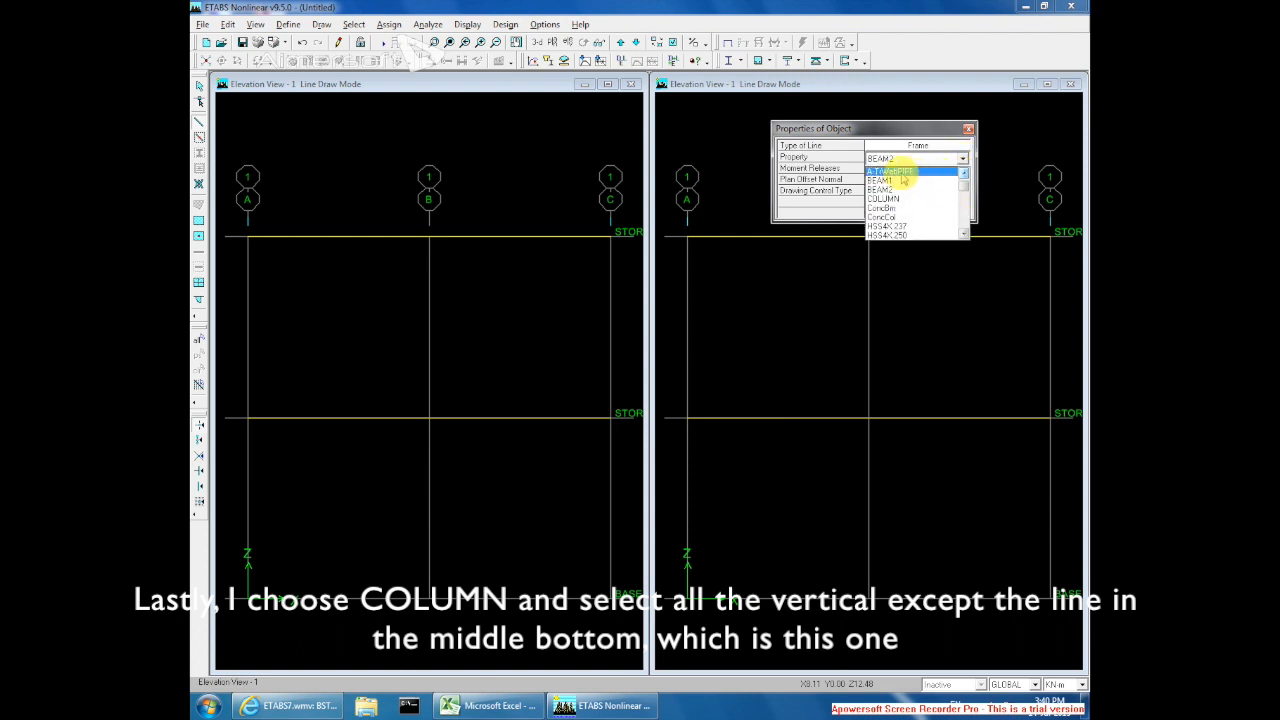
left_click(884, 198)
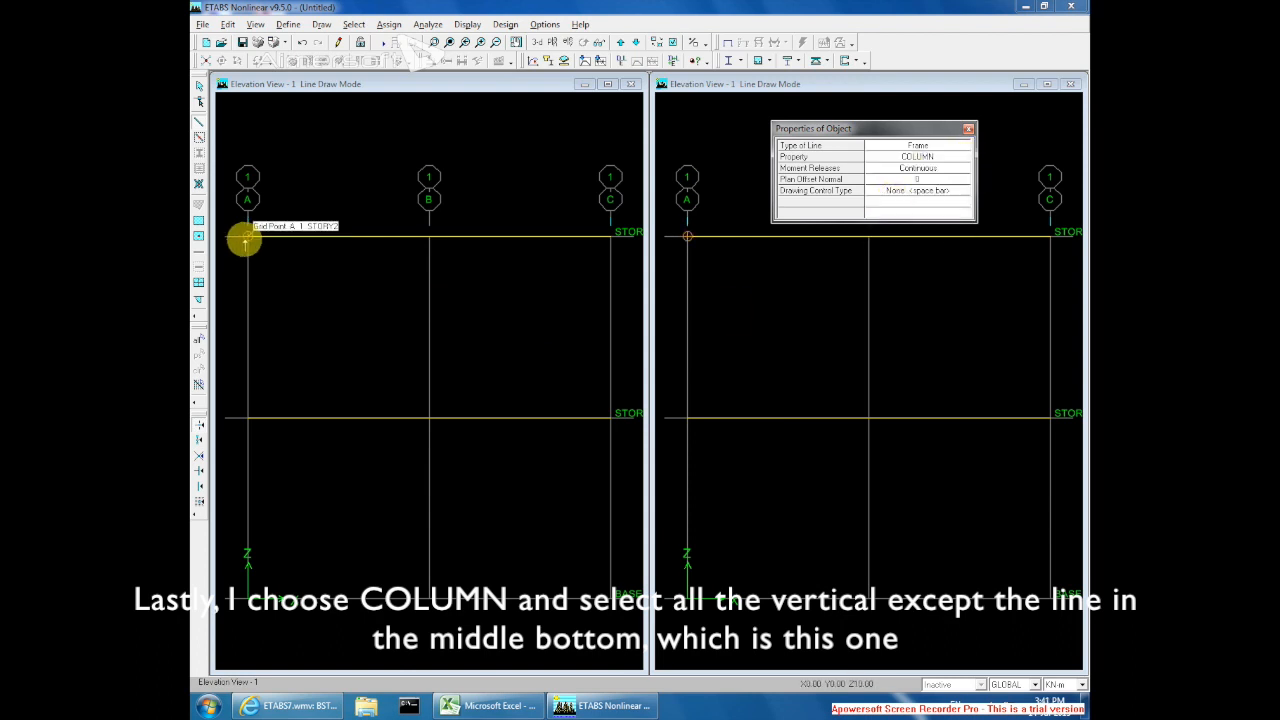
left_click(245, 238)
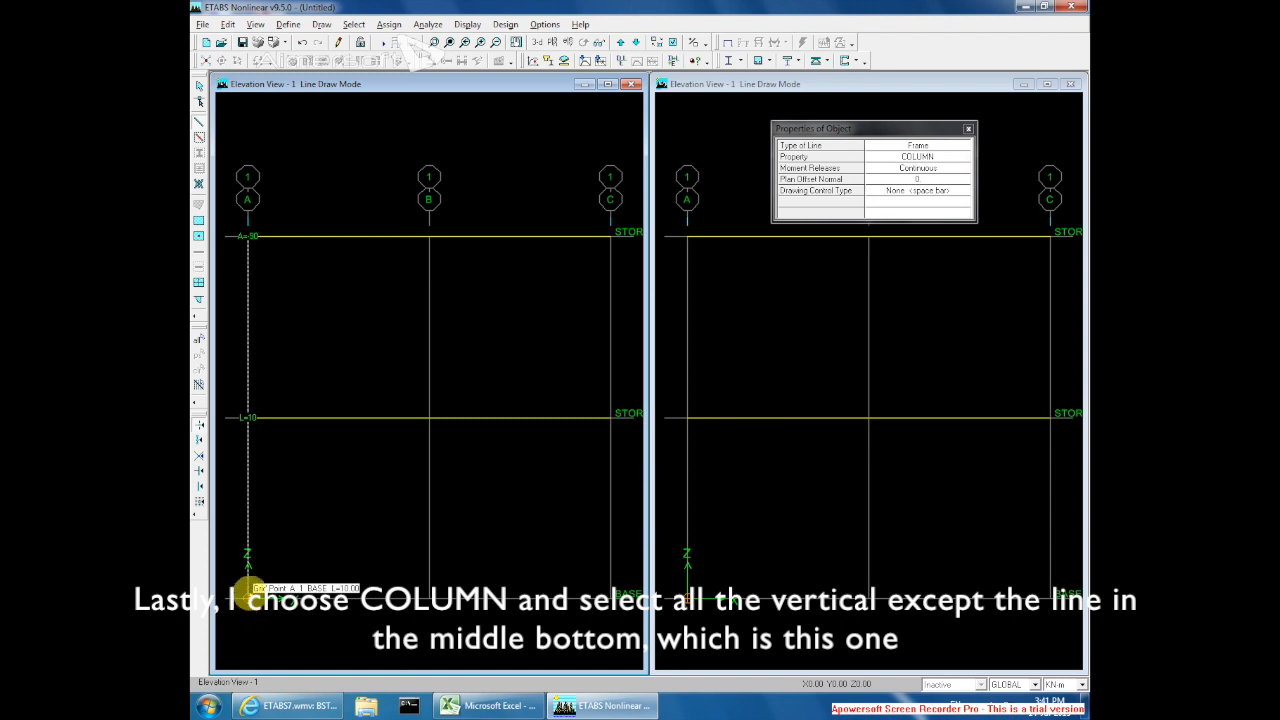
double_click(248, 598)
left_click(611, 236)
double_click(610, 598)
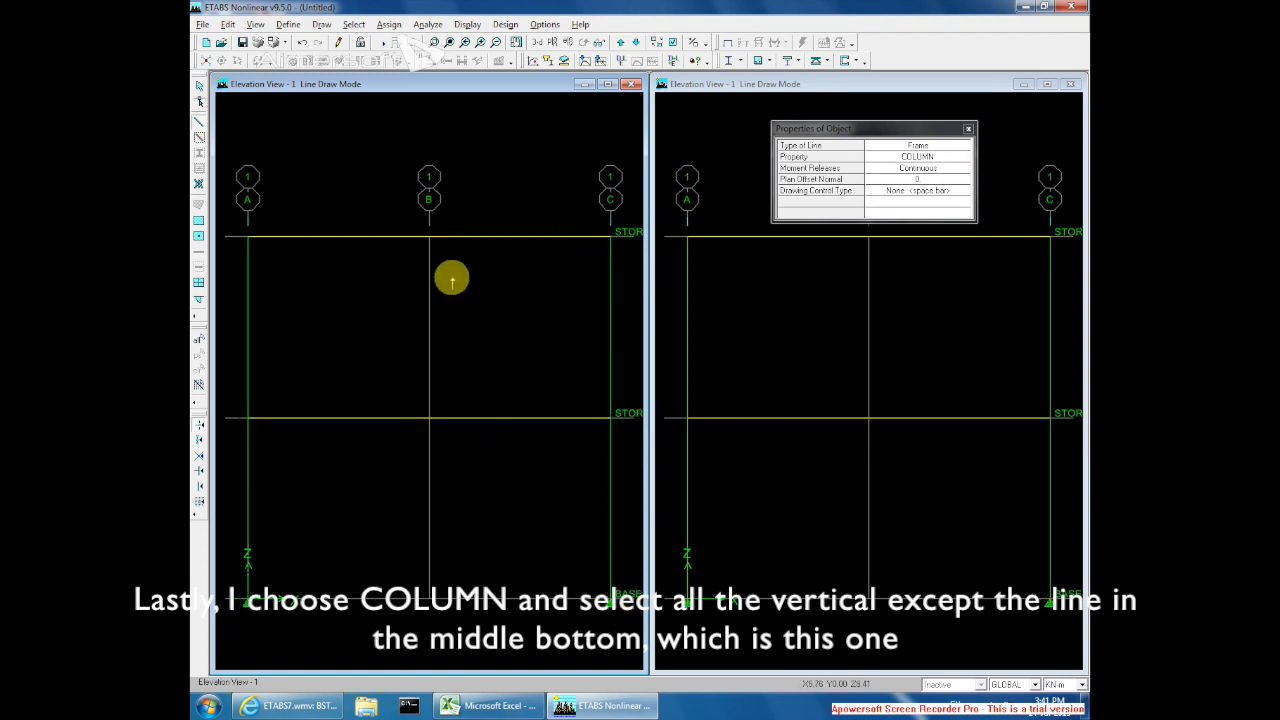
- Draw the middle COLUMN member on grid B from STORY2 down to STORY1 and close the object properties
left_click(428, 236)
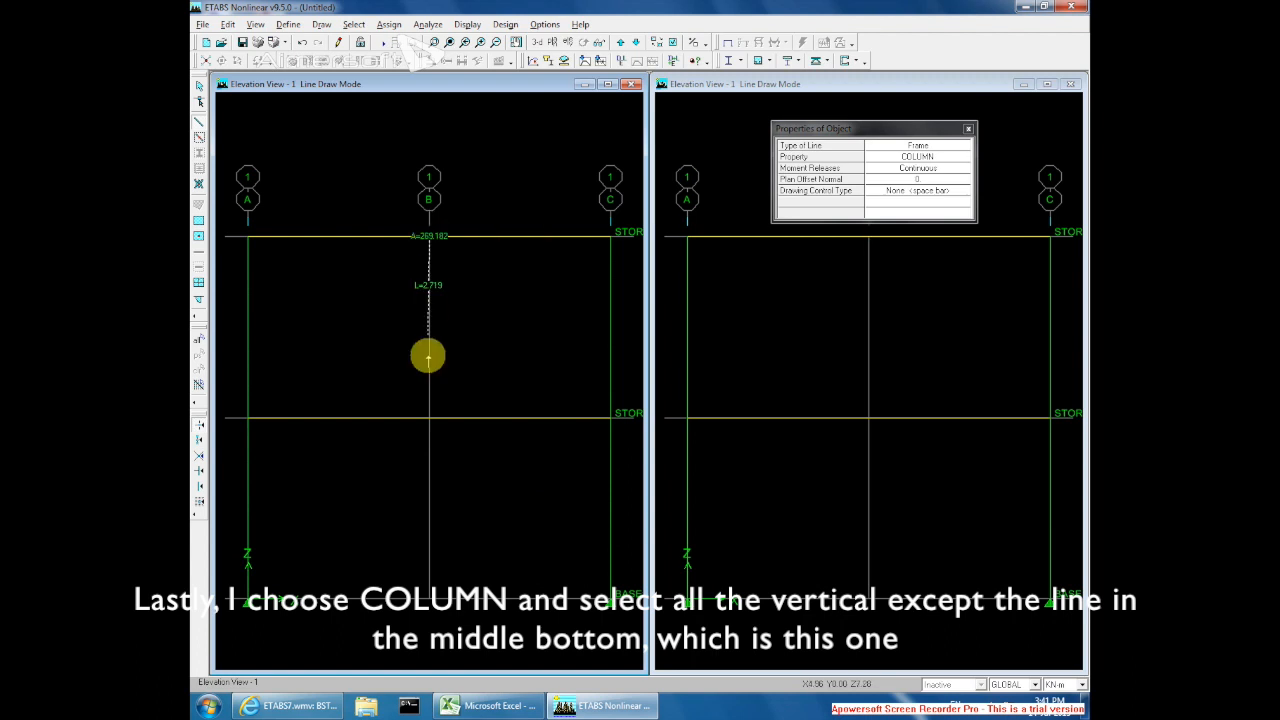
double_click(430, 413)
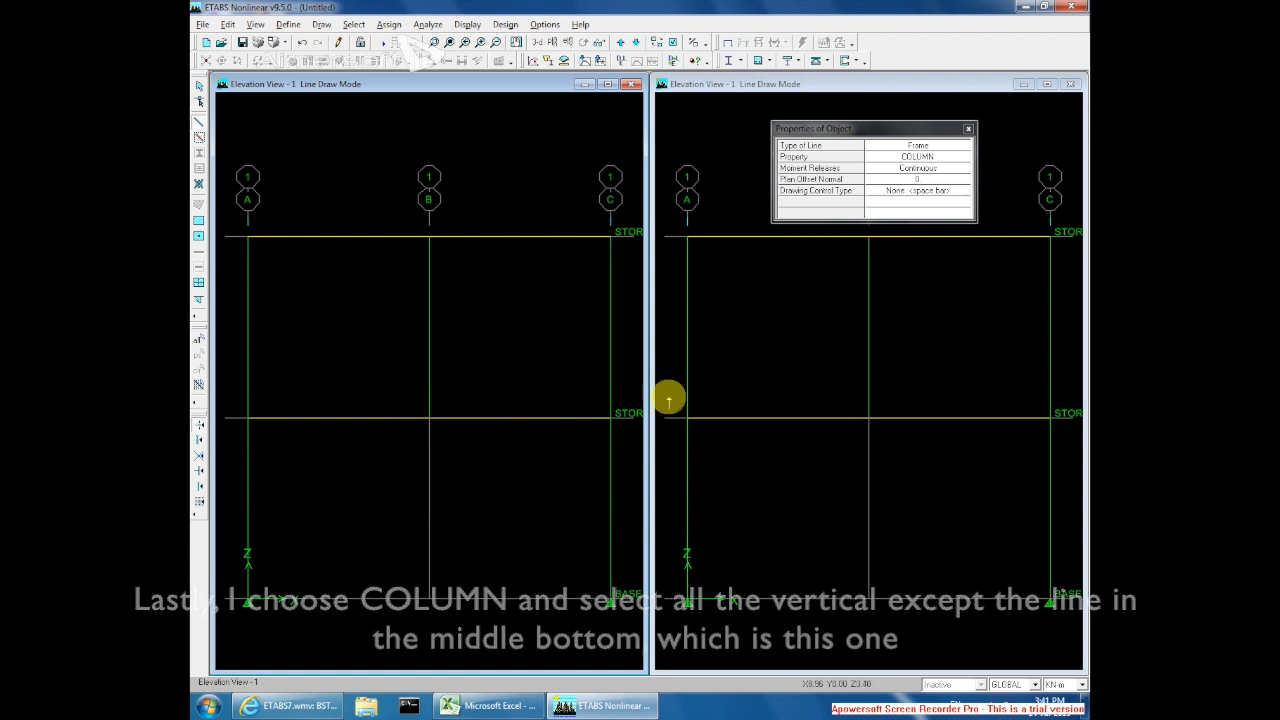
left_click(968, 129)
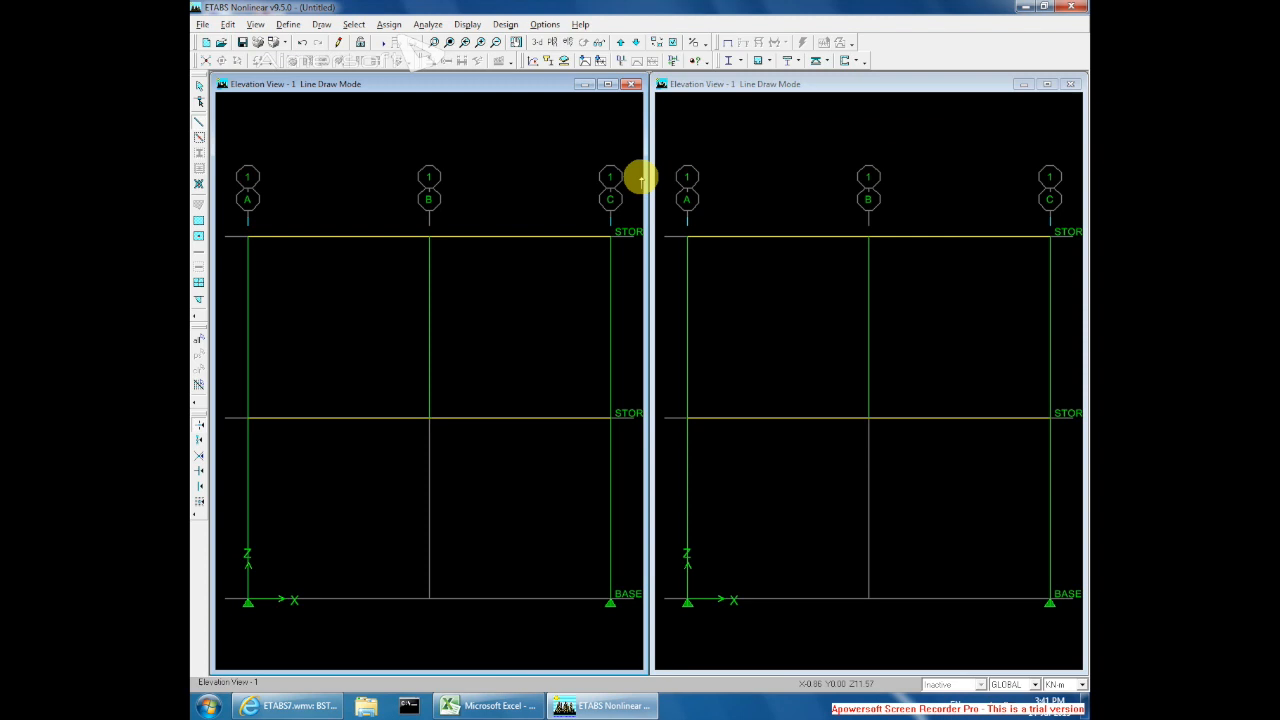
- Display the line section names on the frame to check the assigned sections, and hide them again
left_click(673, 42)
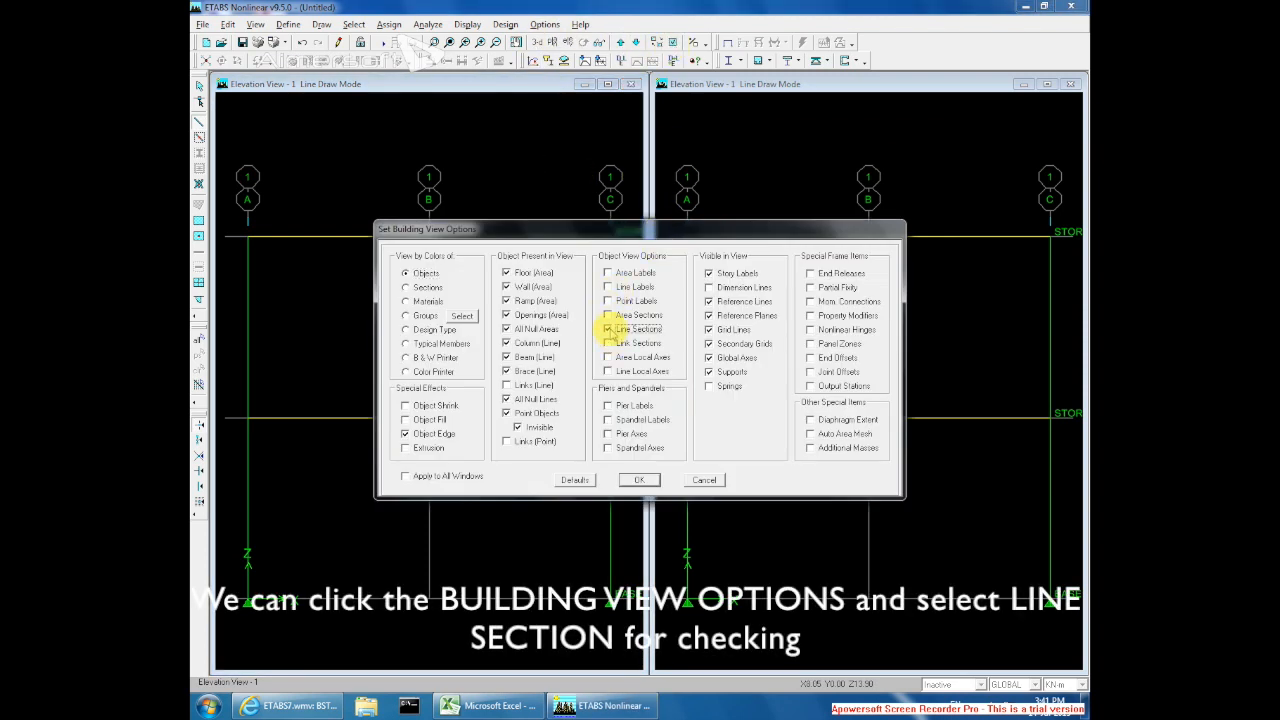
left_click(641, 481)
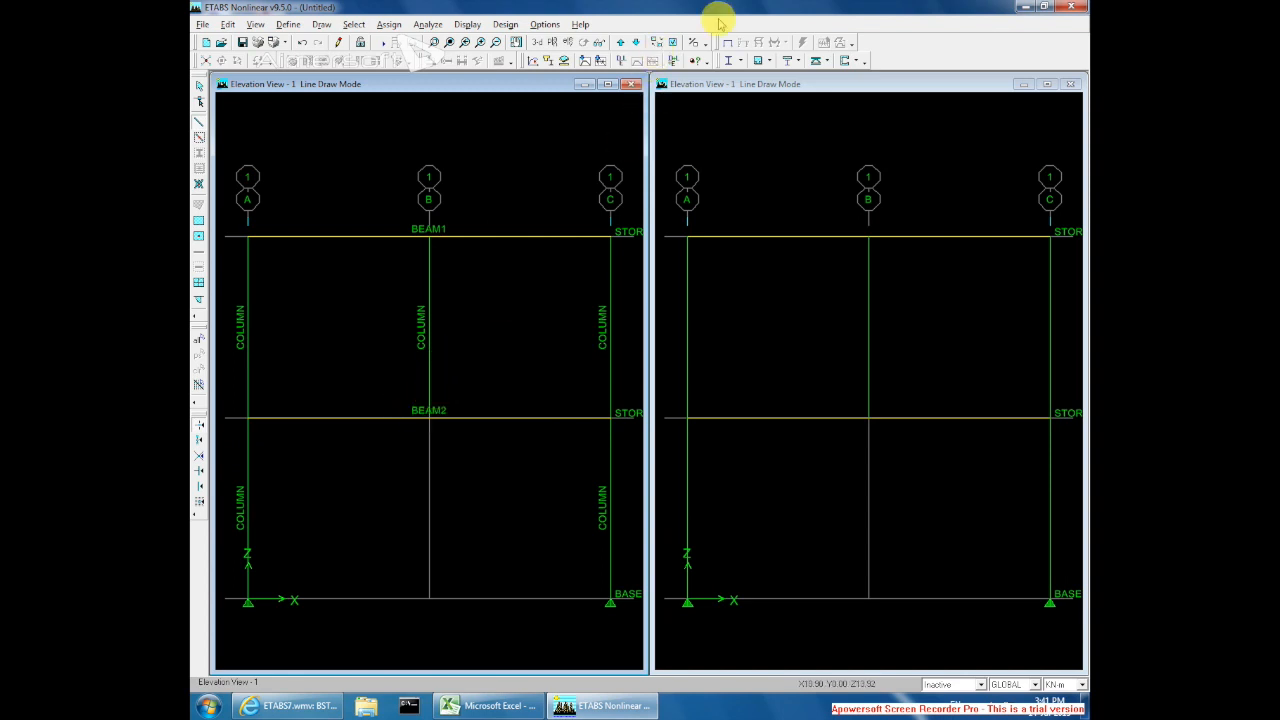
left_click(674, 41)
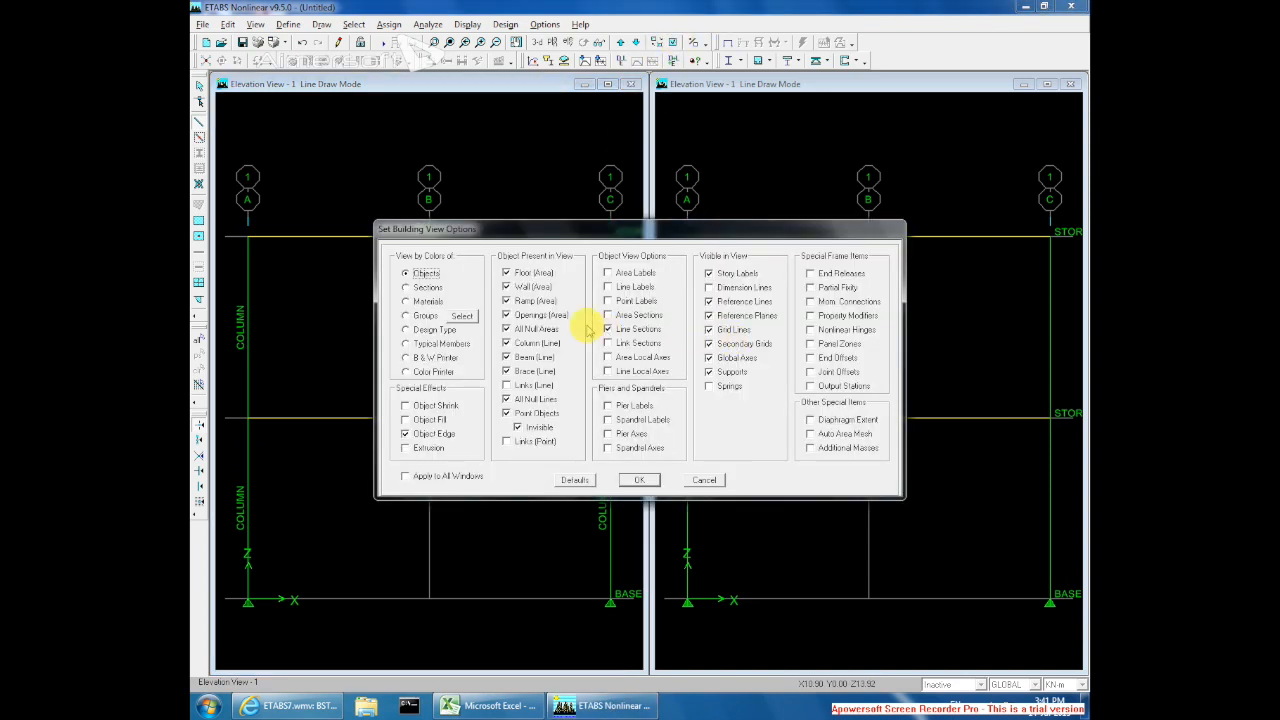
left_click(639, 480)
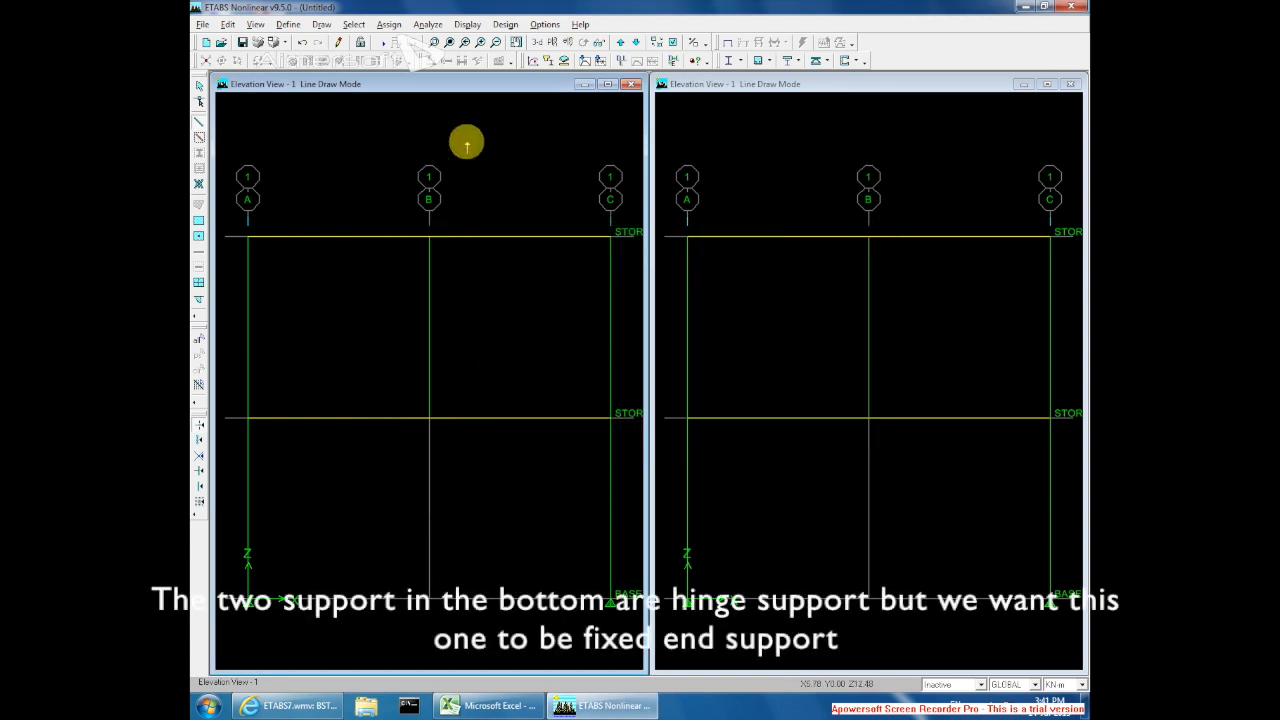
- Assign a fixed-end support to the base joint at grid A
left_click(354, 22)
left_click(368, 38)
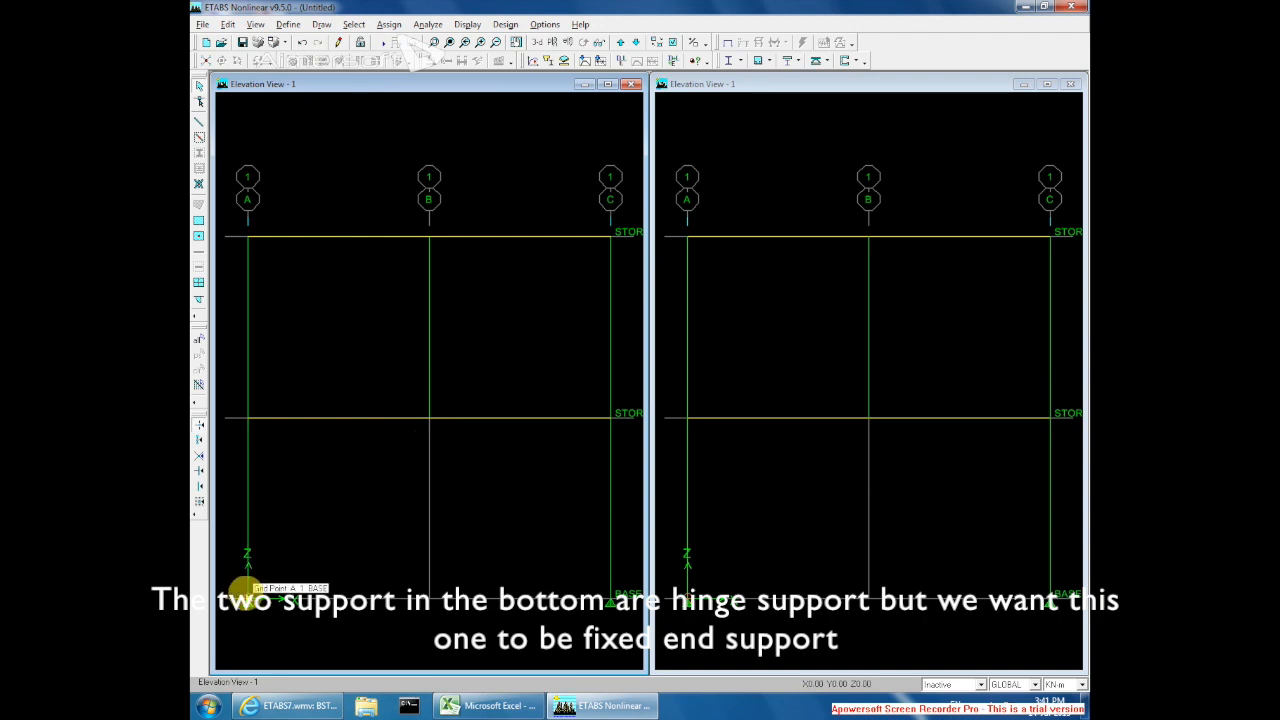
left_click(245, 594)
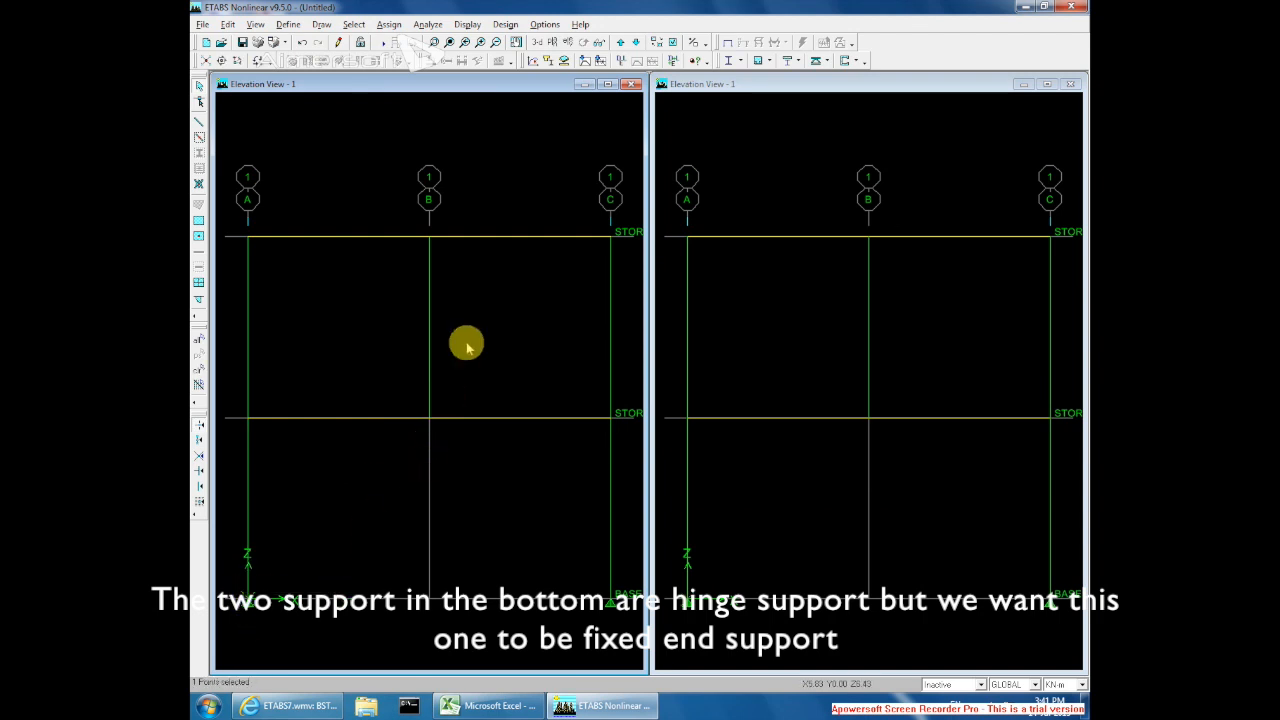
left_click(386, 24)
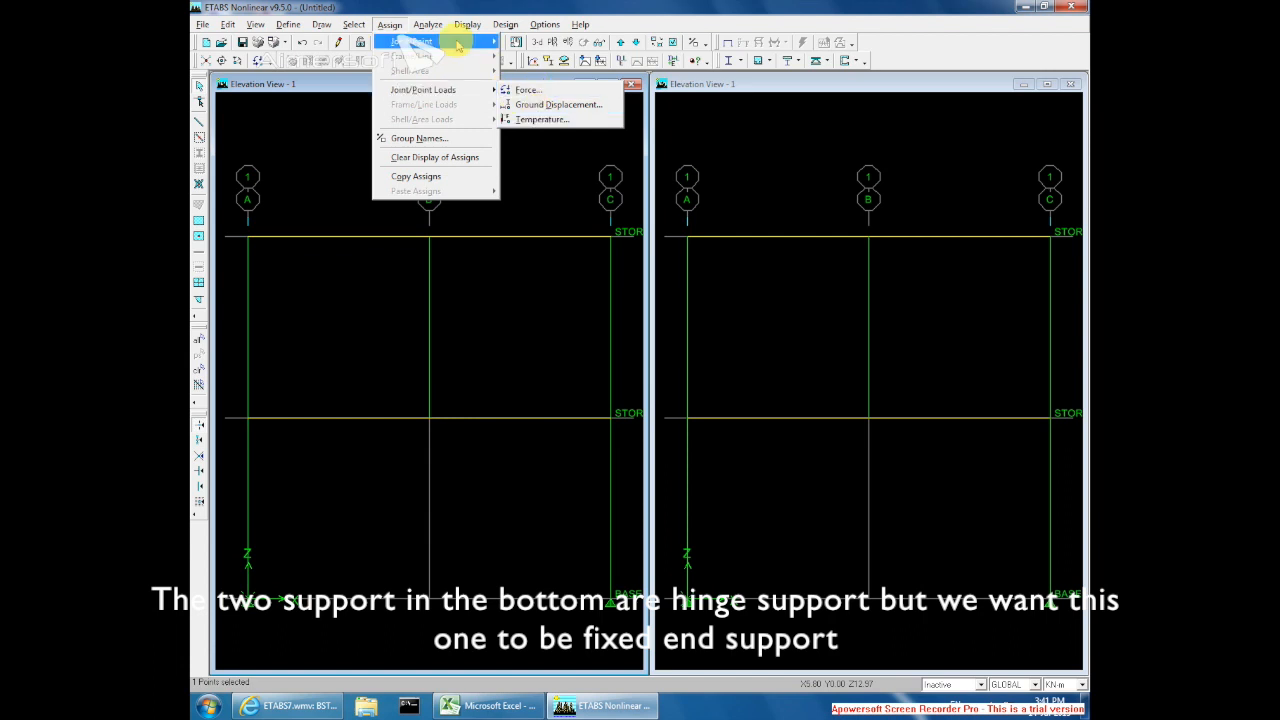
mouse_move(457, 44)
left_click(574, 72)
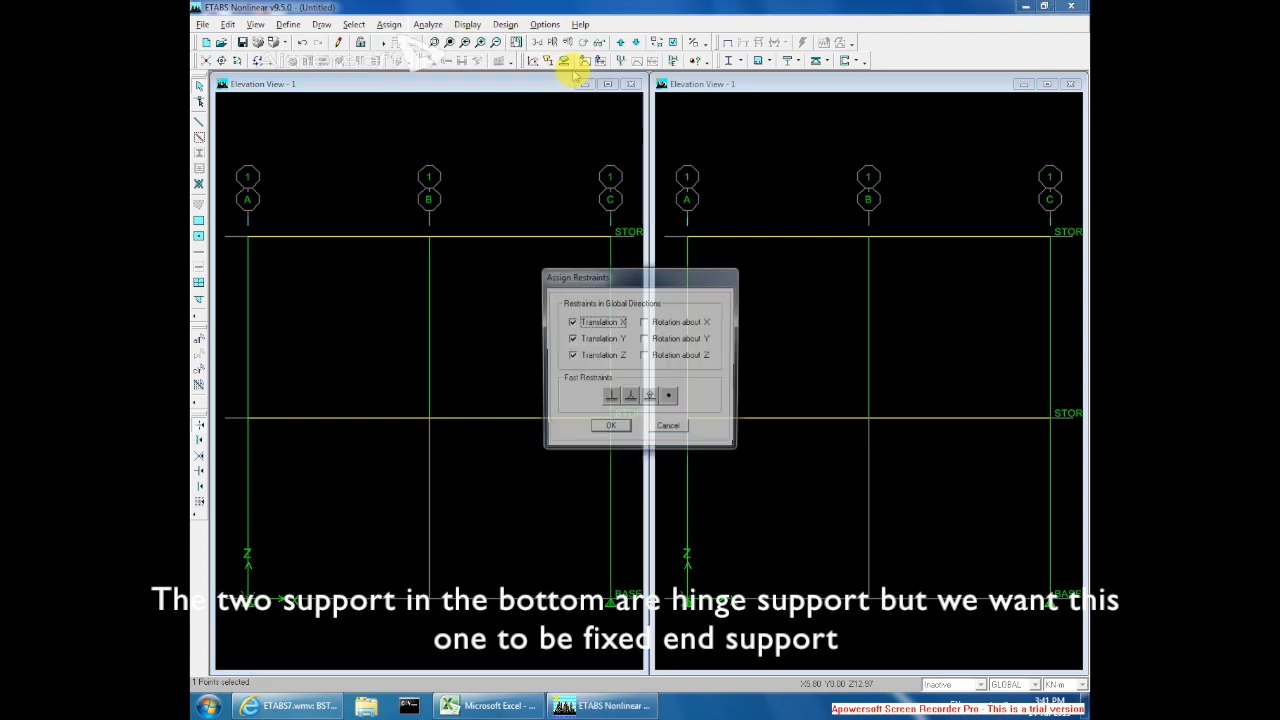
left_click(610, 428)
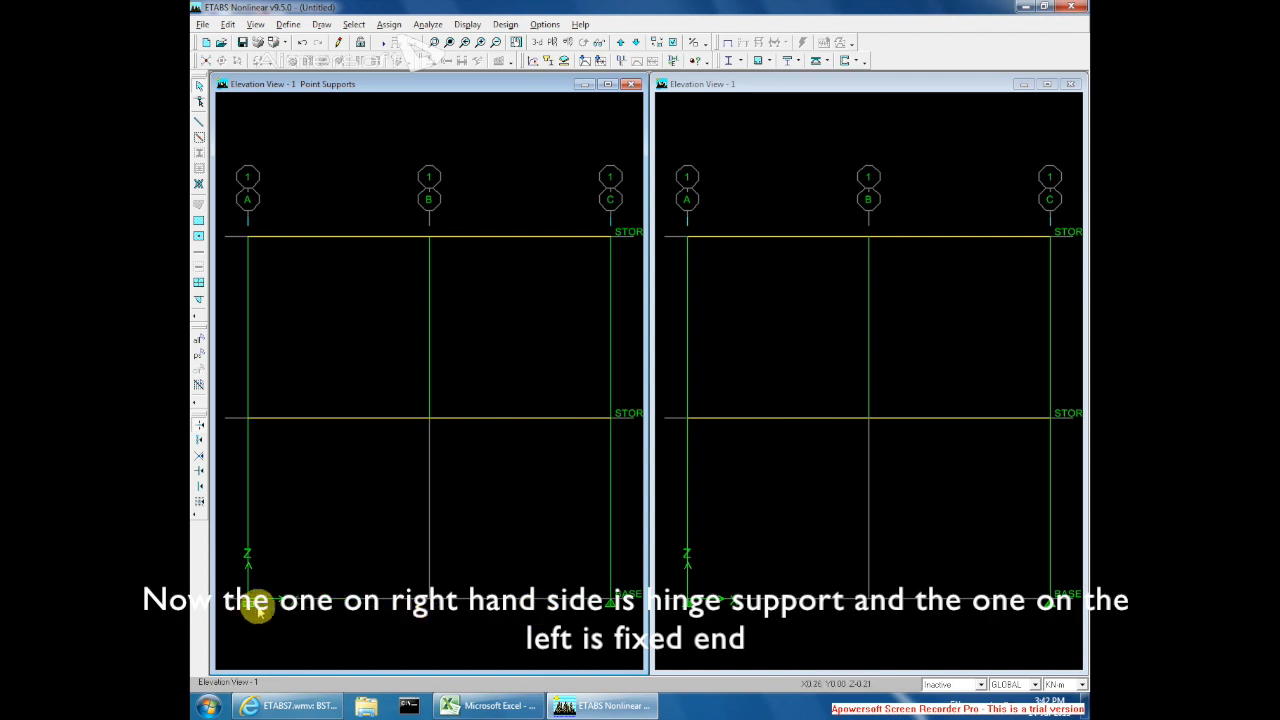
- Rename the DEAD static load case as SW and the LIVE static load case as LL1
left_click(289, 26)
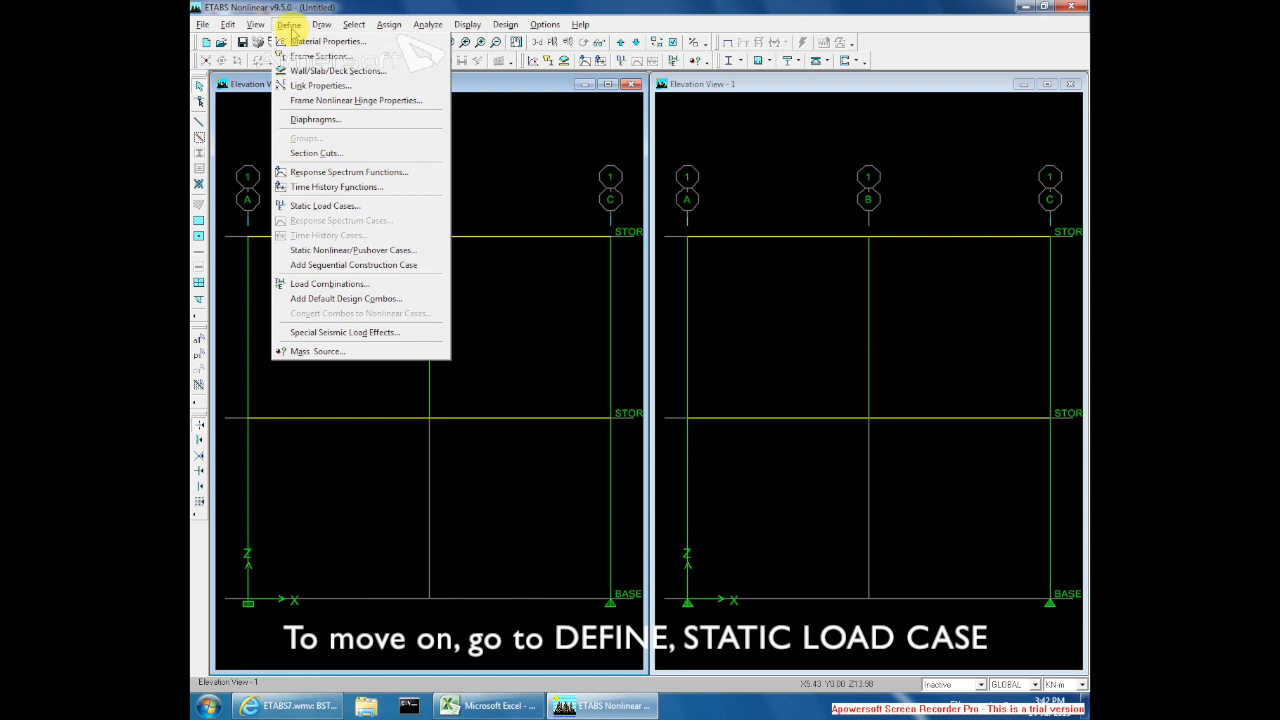
left_click(334, 206)
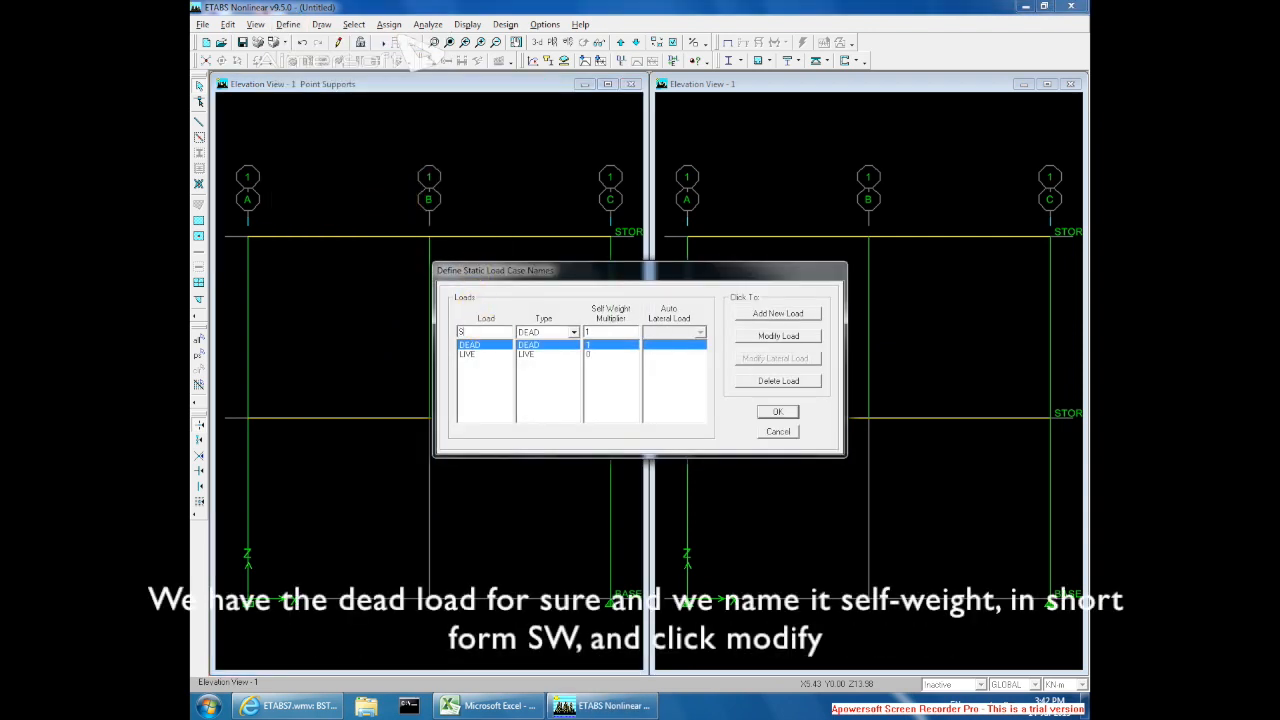
left_click(766, 338)
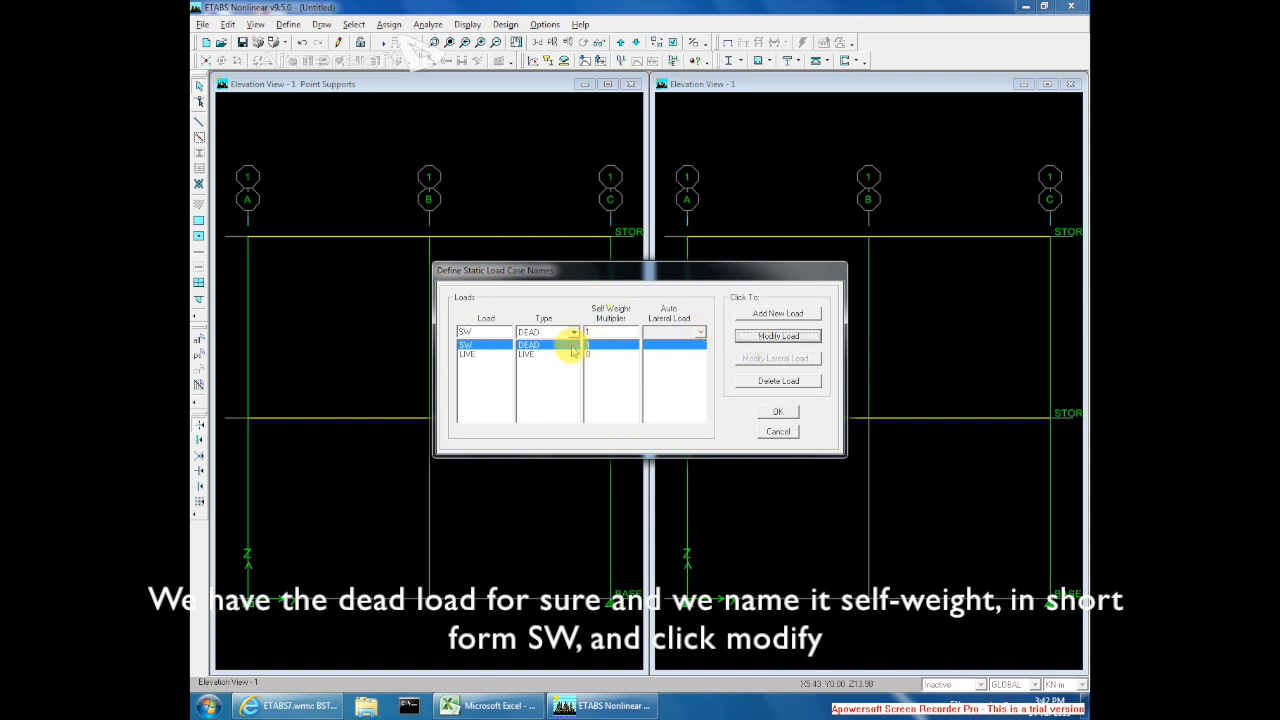
left_click(493, 353)
type("LL1")
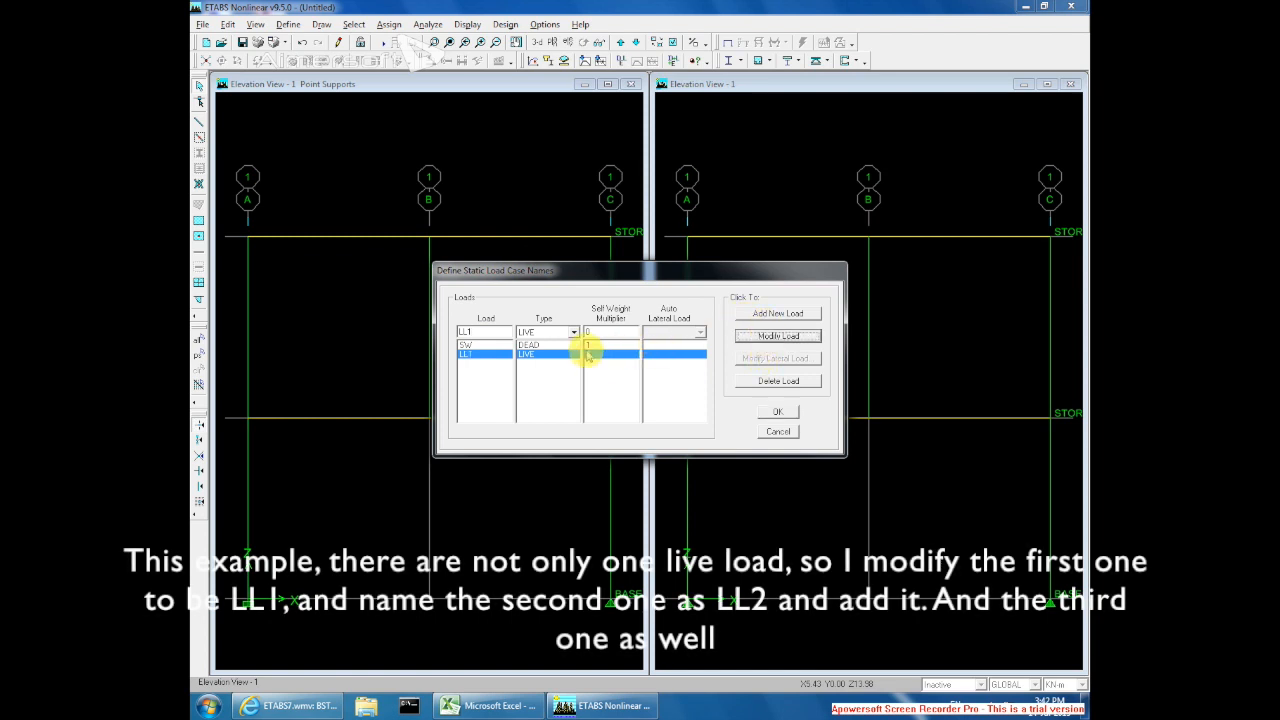
- Add two more LIVE static load cases, LL2 and LL3, with self-weight multiplier 0, and accept the load case list
double_click(485, 334)
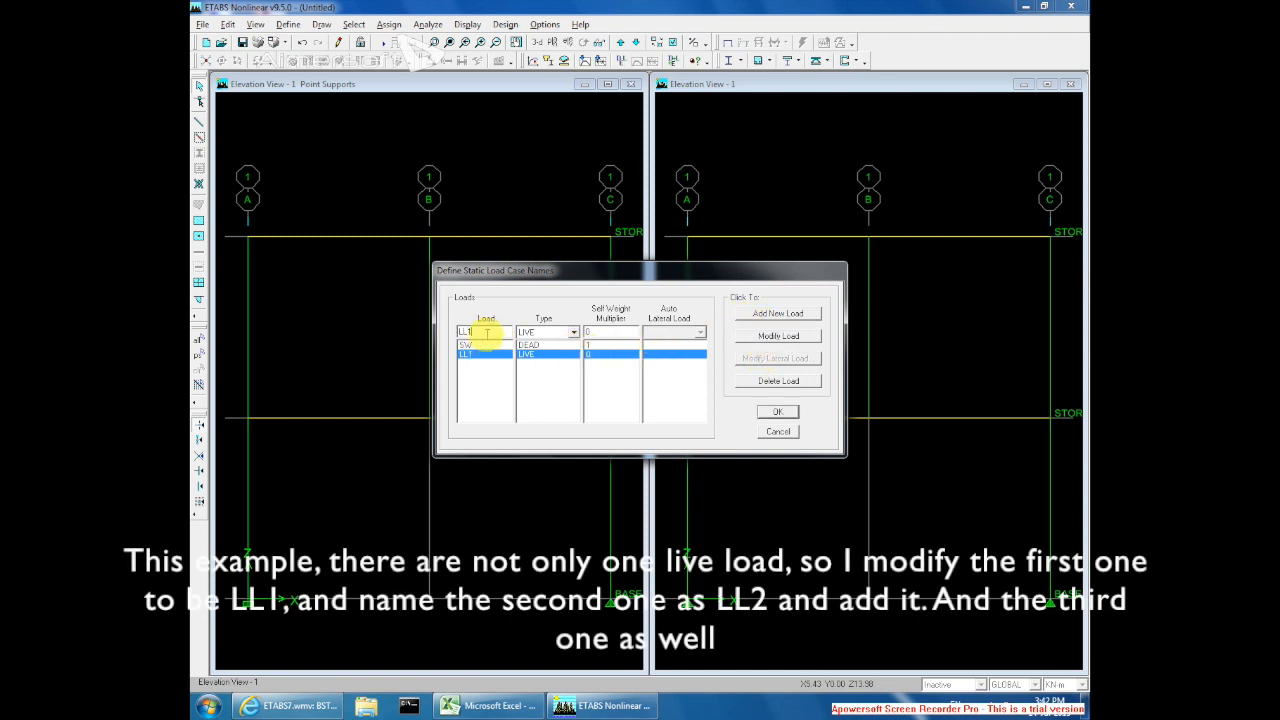
left_click(770, 315)
double_click(482, 331)
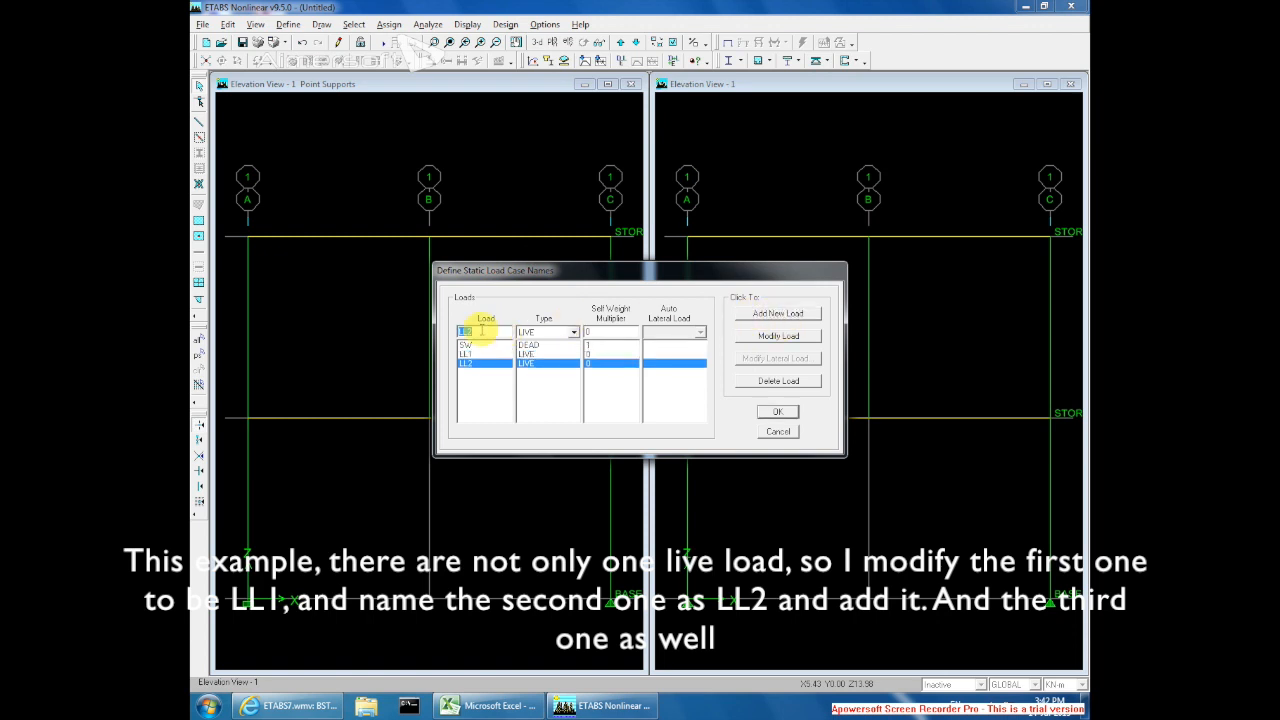
type("LL3")
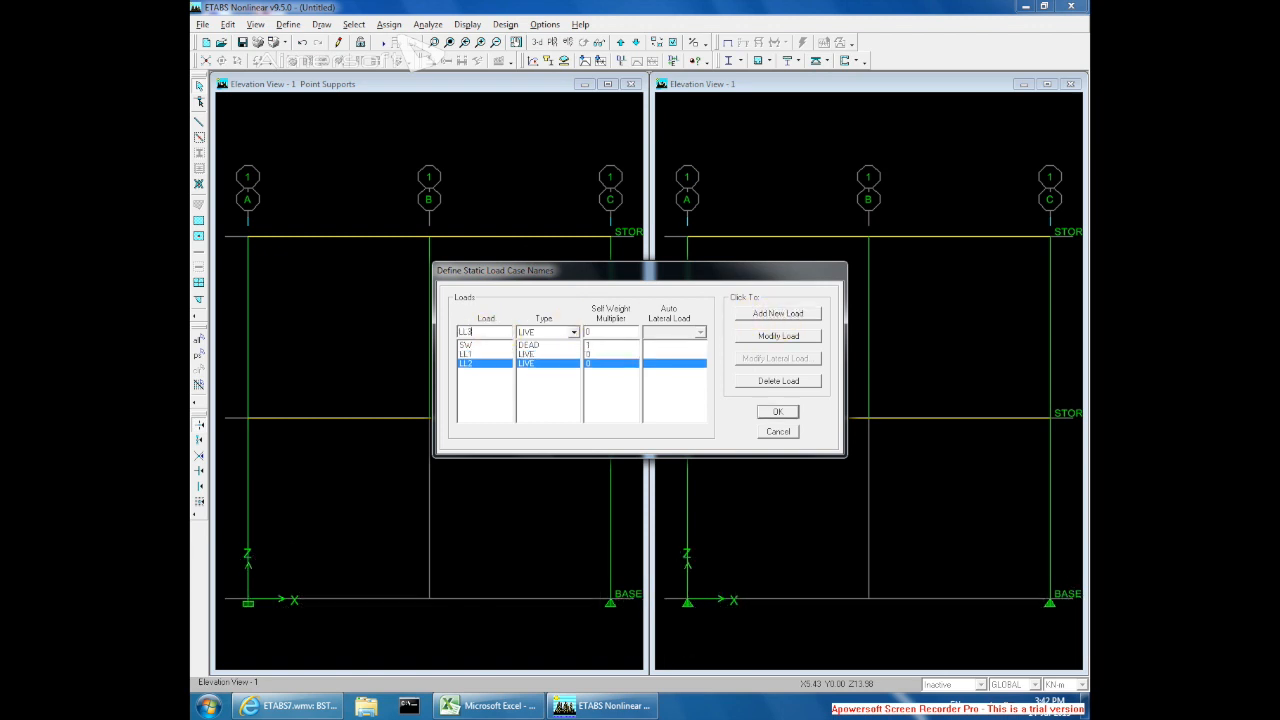
left_click(748, 316)
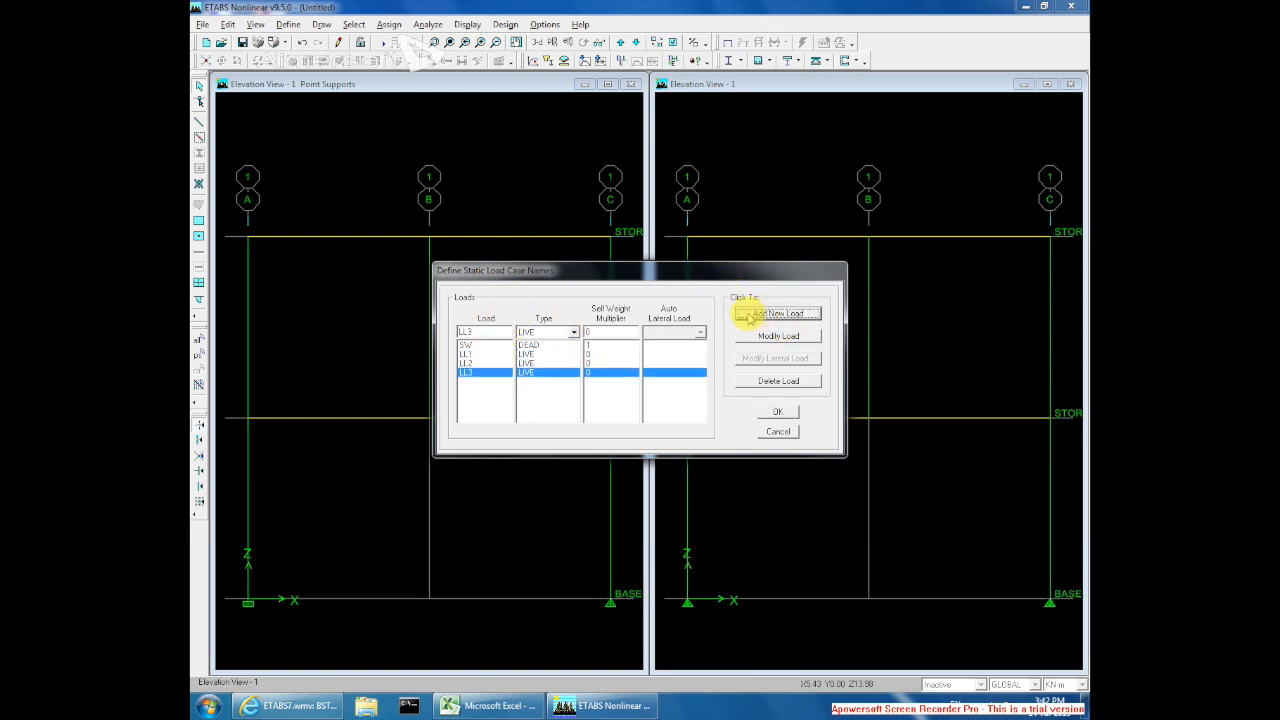
left_click(466, 344)
left_click(470, 354)
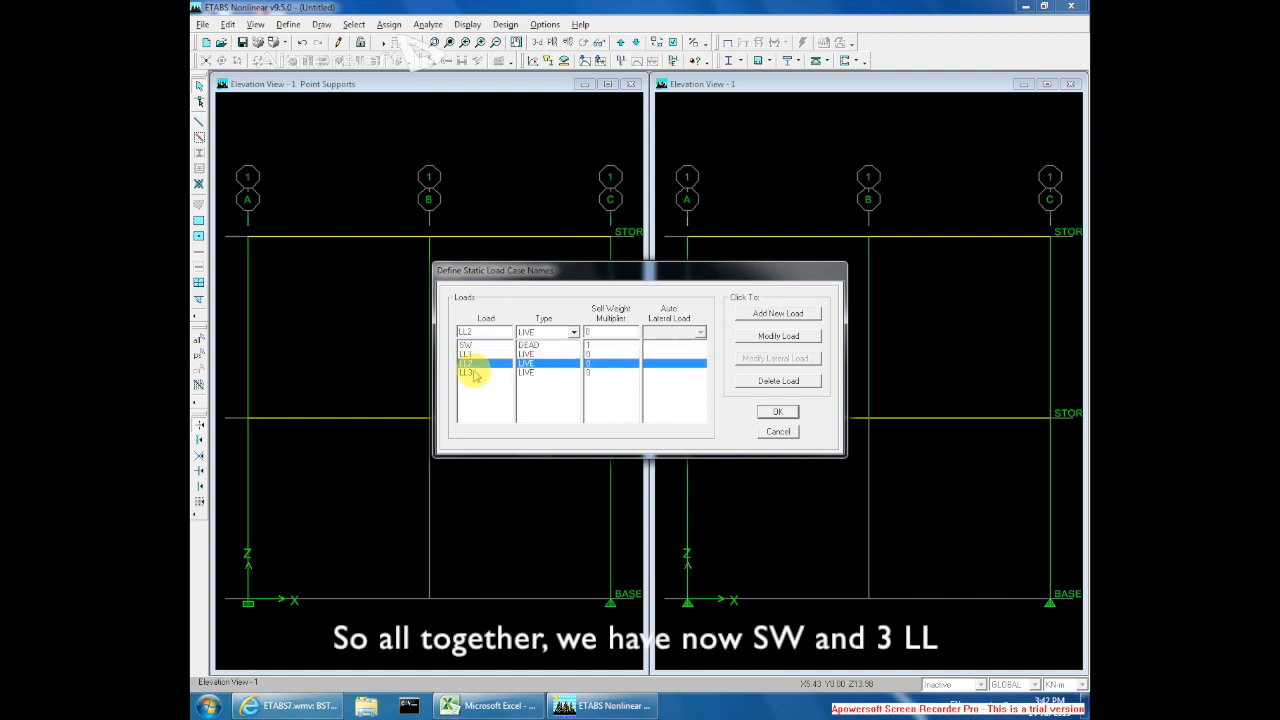
left_click(777, 411)
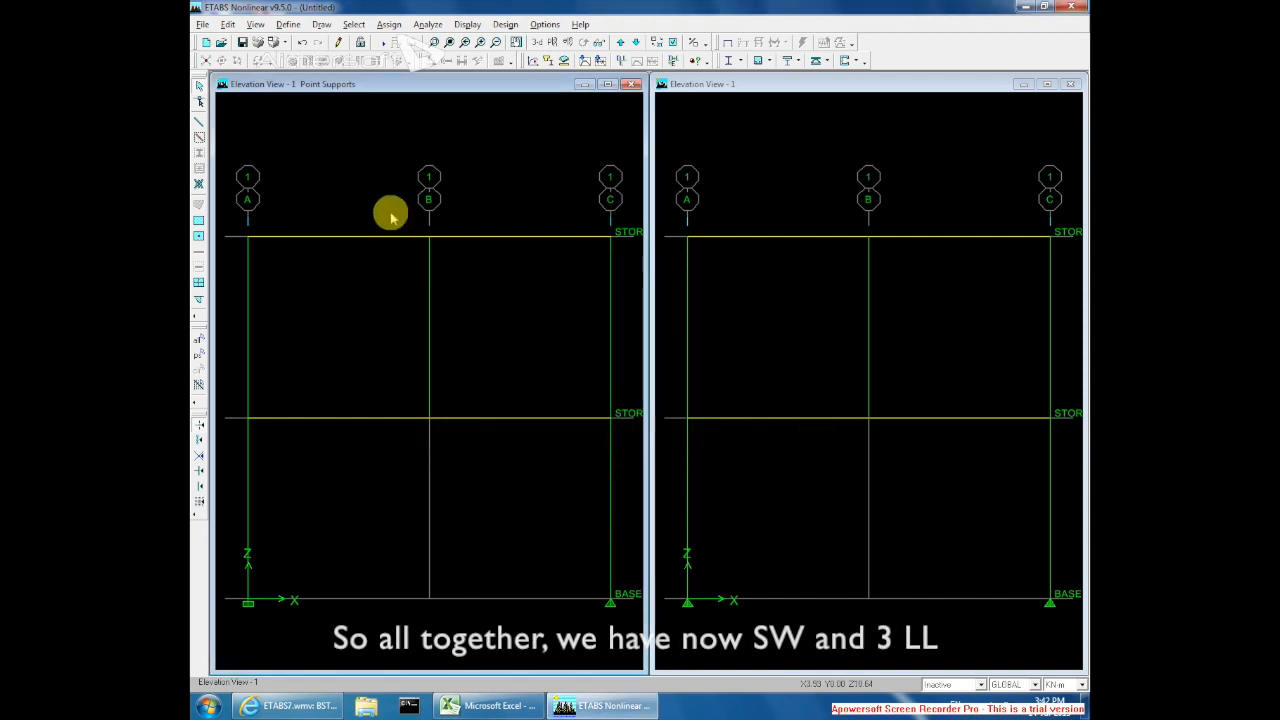
- Define an ADD-type load combination COMB1 containing only the SW static load with scale factor 1
left_click(288, 24)
left_click(349, 284)
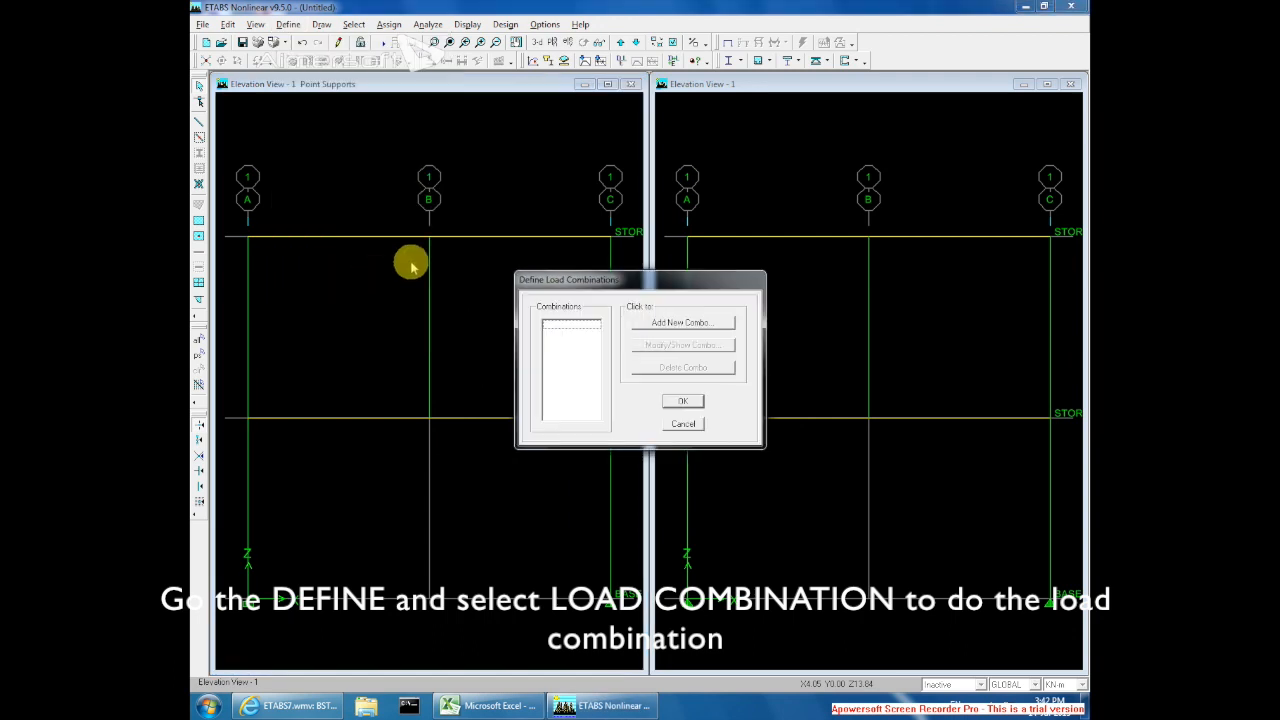
left_click(660, 323)
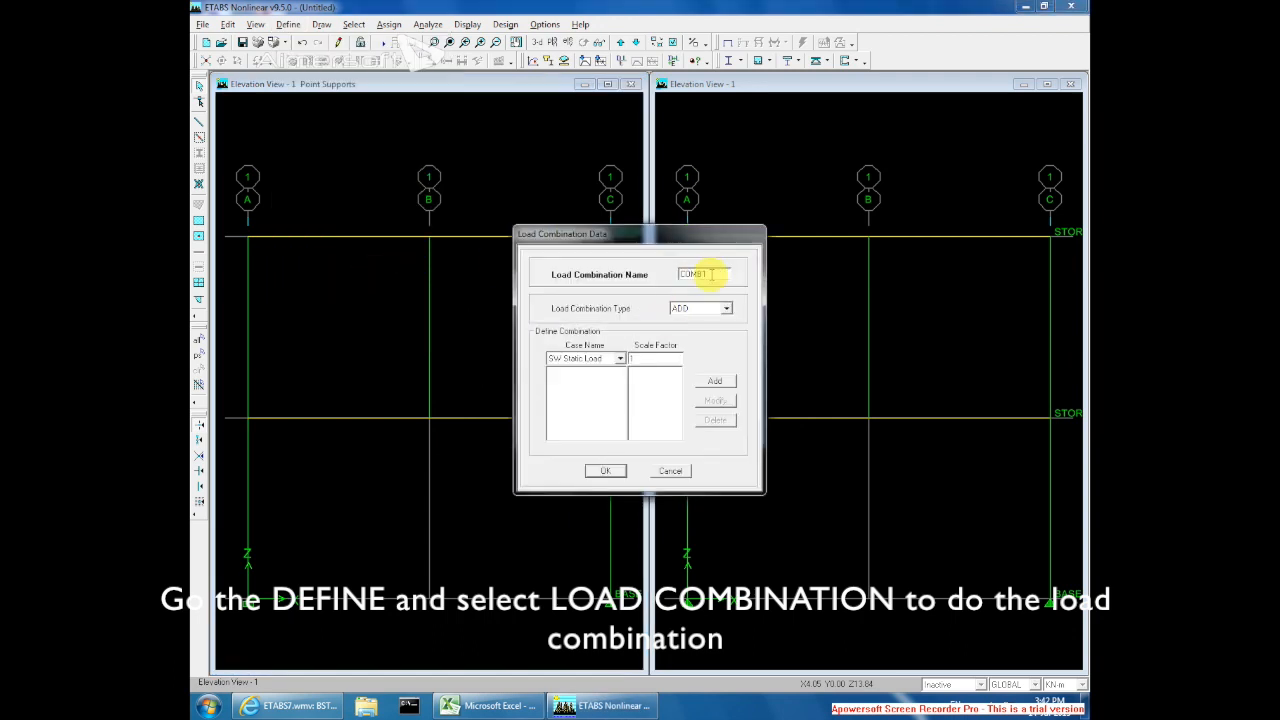
left_click_drag(691, 273, 737, 278)
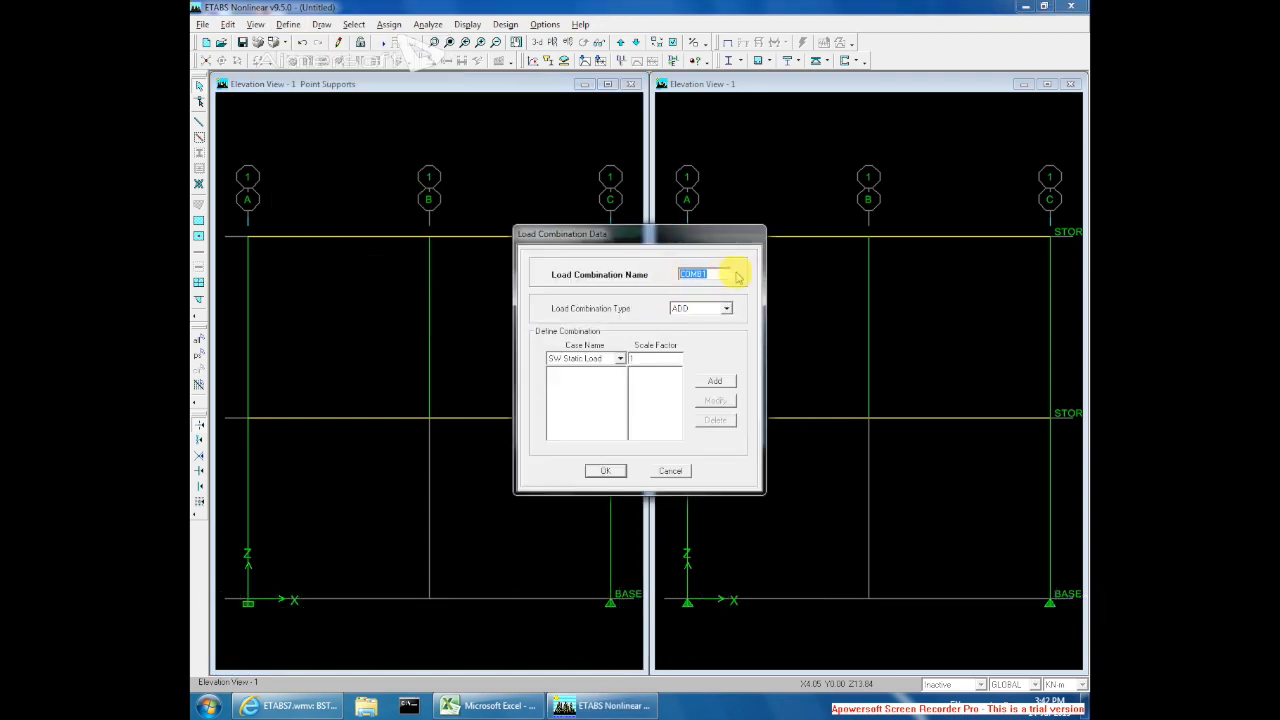
left_click(619, 358)
left_click(592, 370)
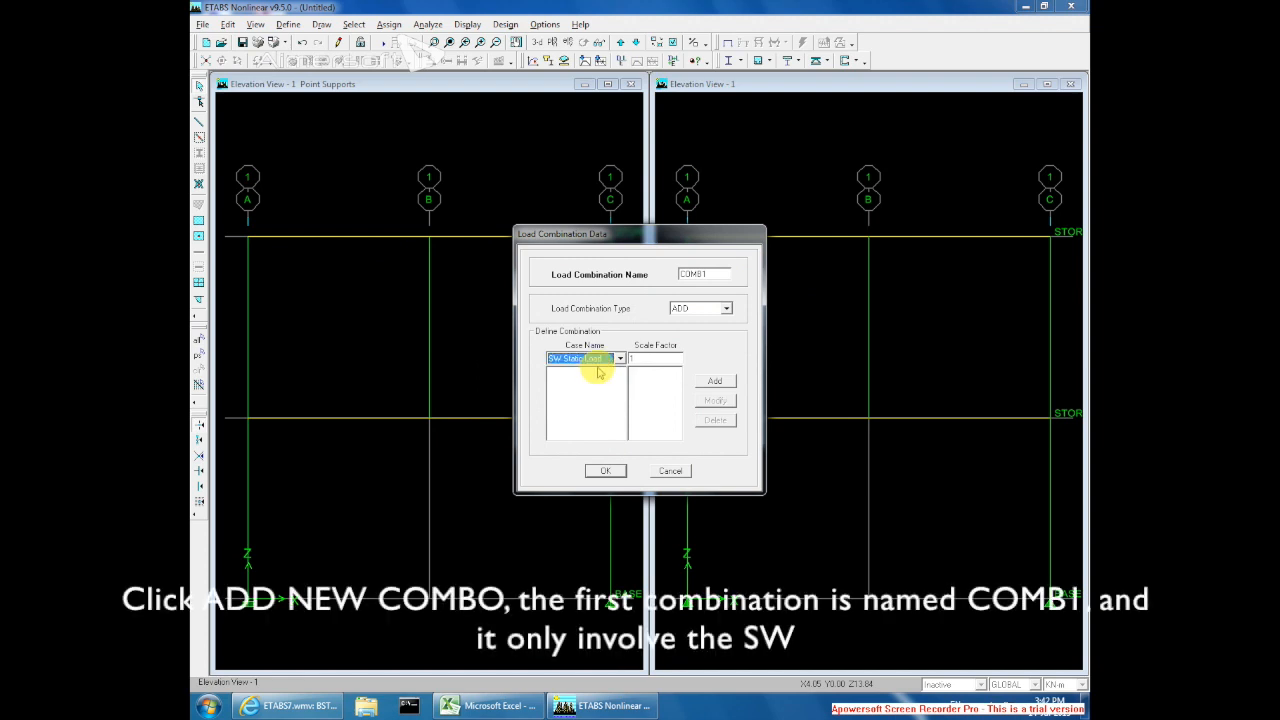
left_click(716, 381)
left_click(605, 471)
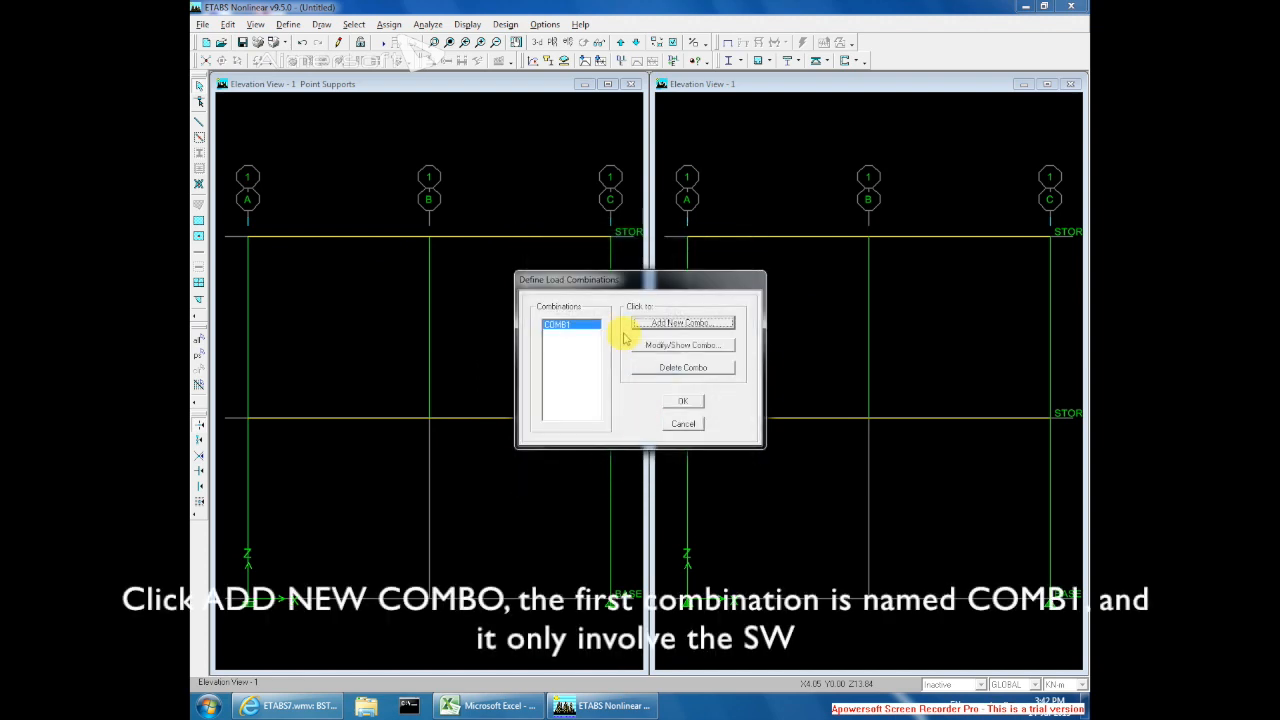
- Add load combination COMB2 with the SW and LL1 static loads, each at scale factor 1
left_click(668, 324)
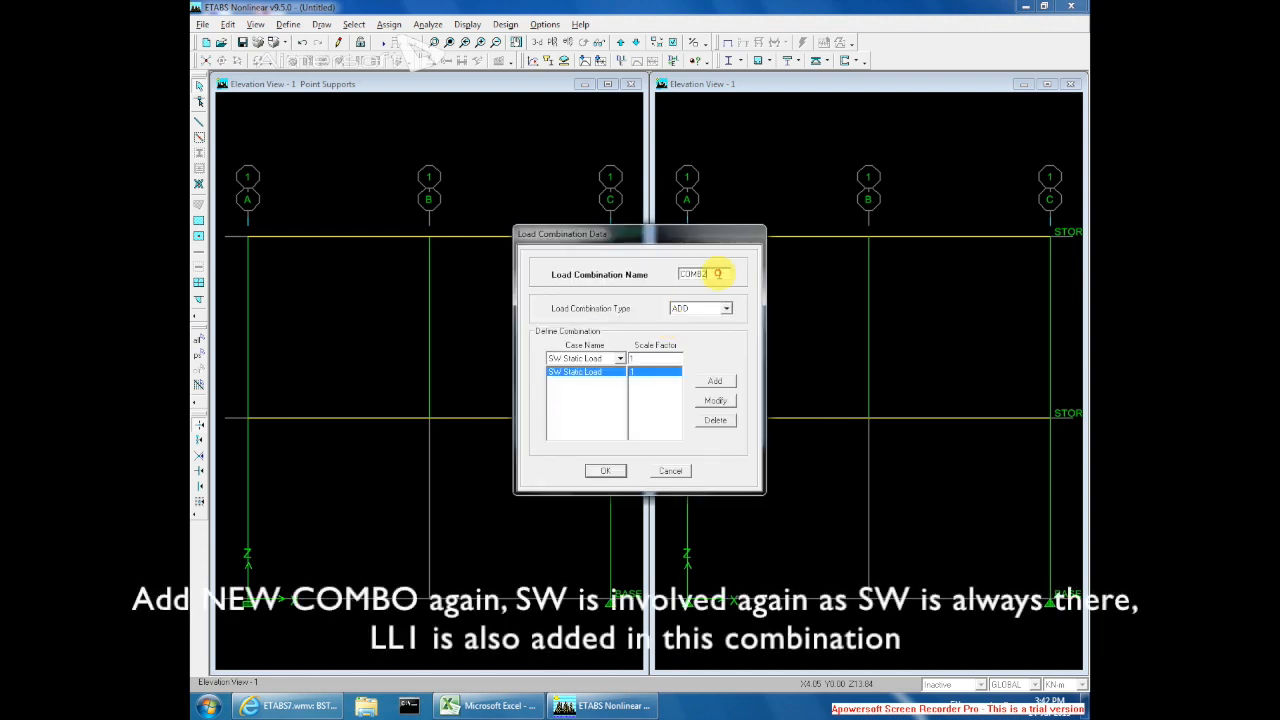
left_click(620, 358)
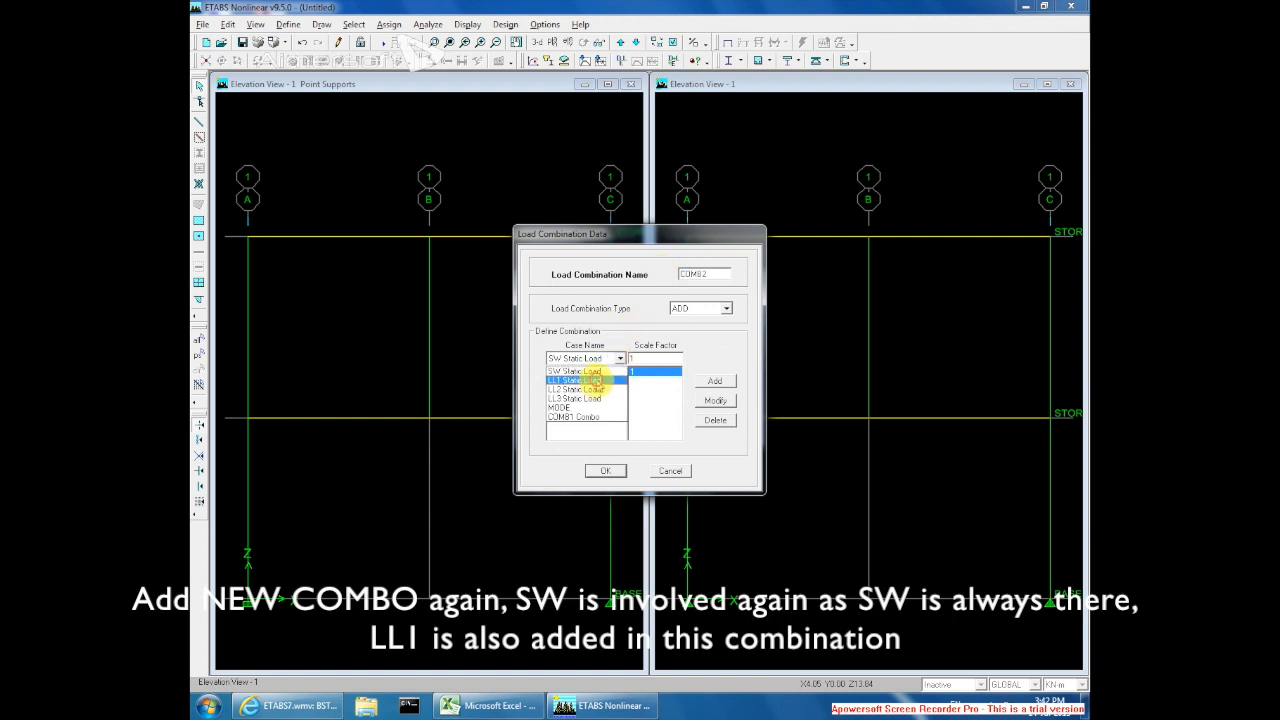
left_click(580, 378)
left_click(716, 383)
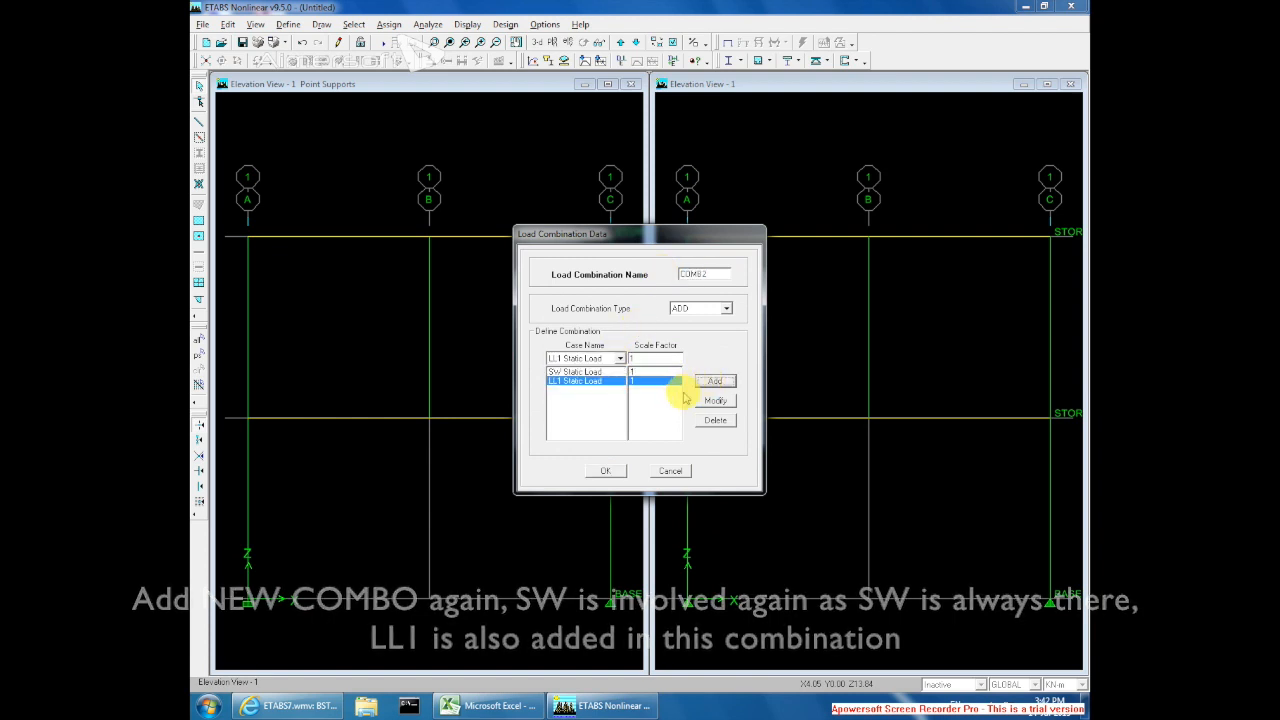
left_click(605, 471)
- Add load combination COMB3, replacing LL1 with the LL2 static load alongside SW at scale factor 1
left_click(690, 323)
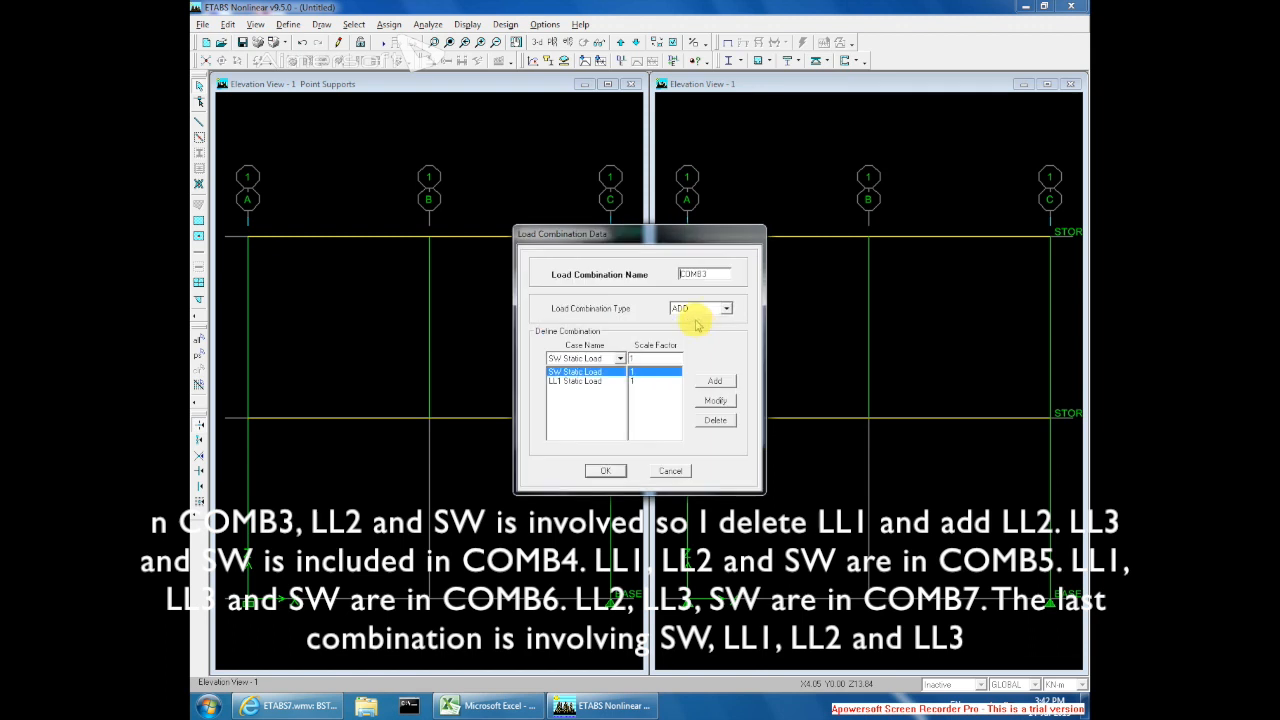
left_click(600, 383)
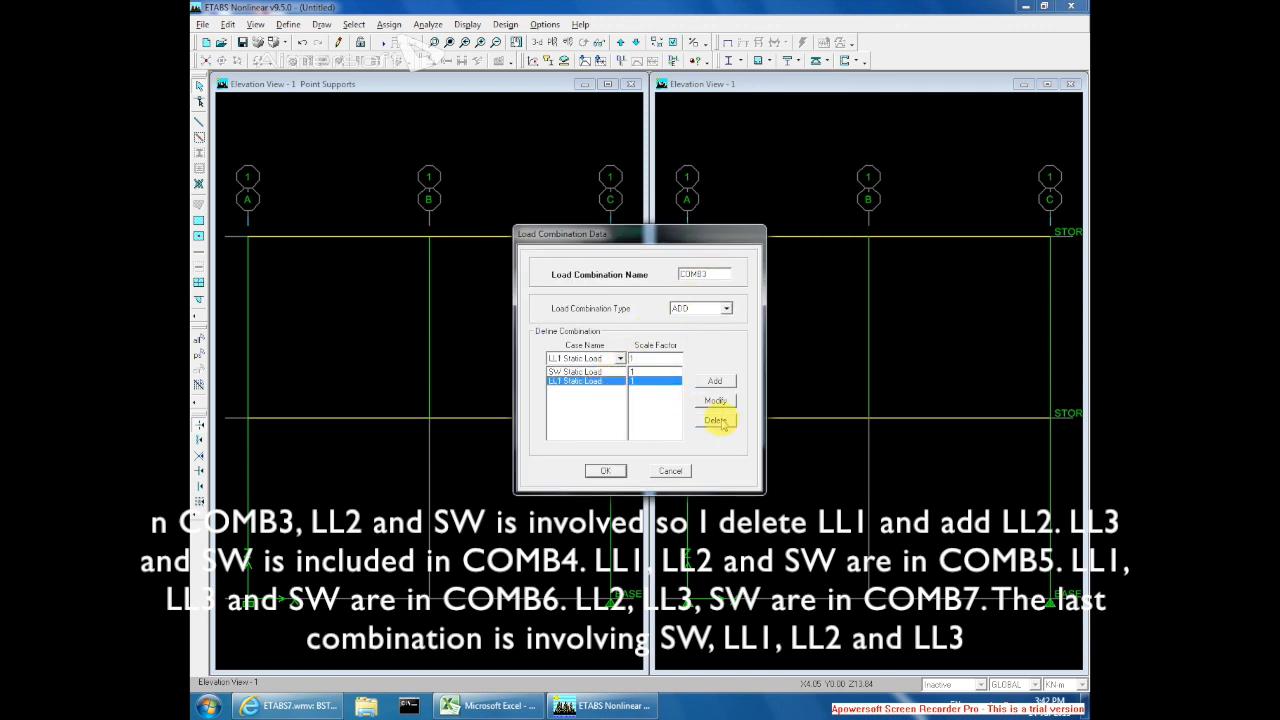
left_click(716, 420)
left_click(619, 358)
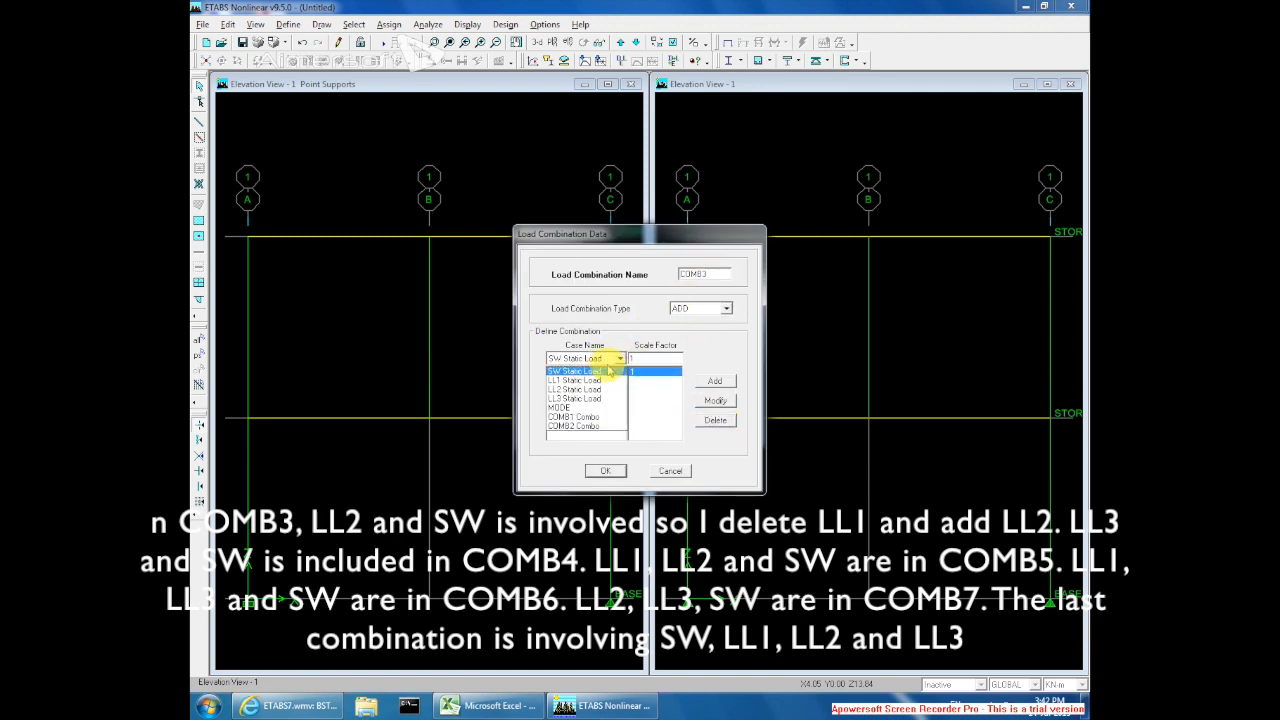
left_click(590, 389)
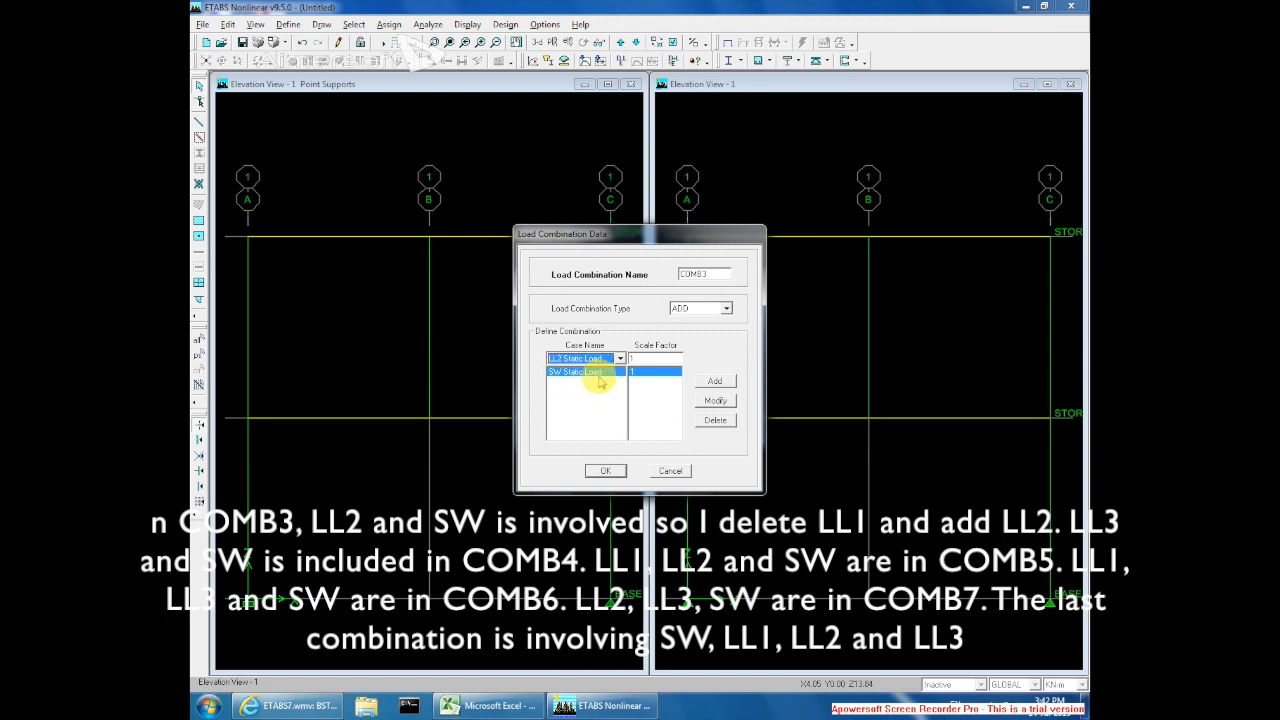
left_click(713, 381)
left_click(606, 472)
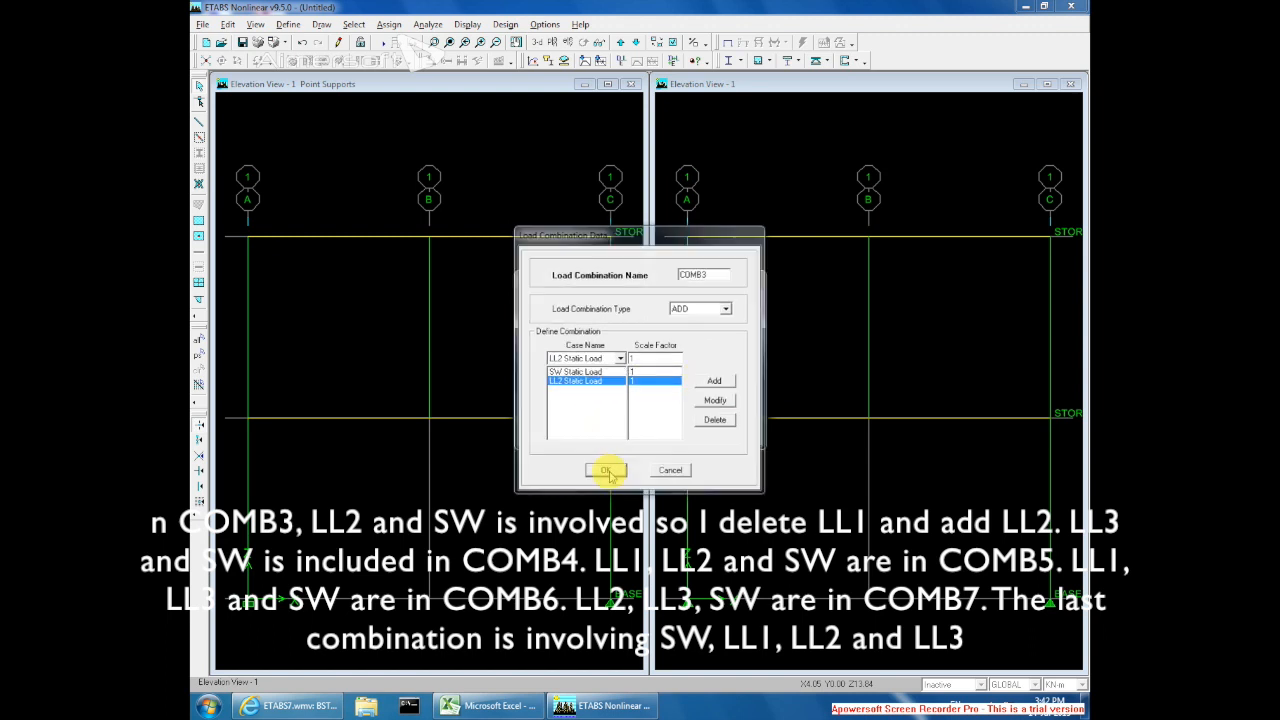
- Add load combination COMB4, replacing LL2 with the LL3 static load alongside SW at scale factor 1
left_click(688, 324)
left_click(600, 382)
left_click(715, 420)
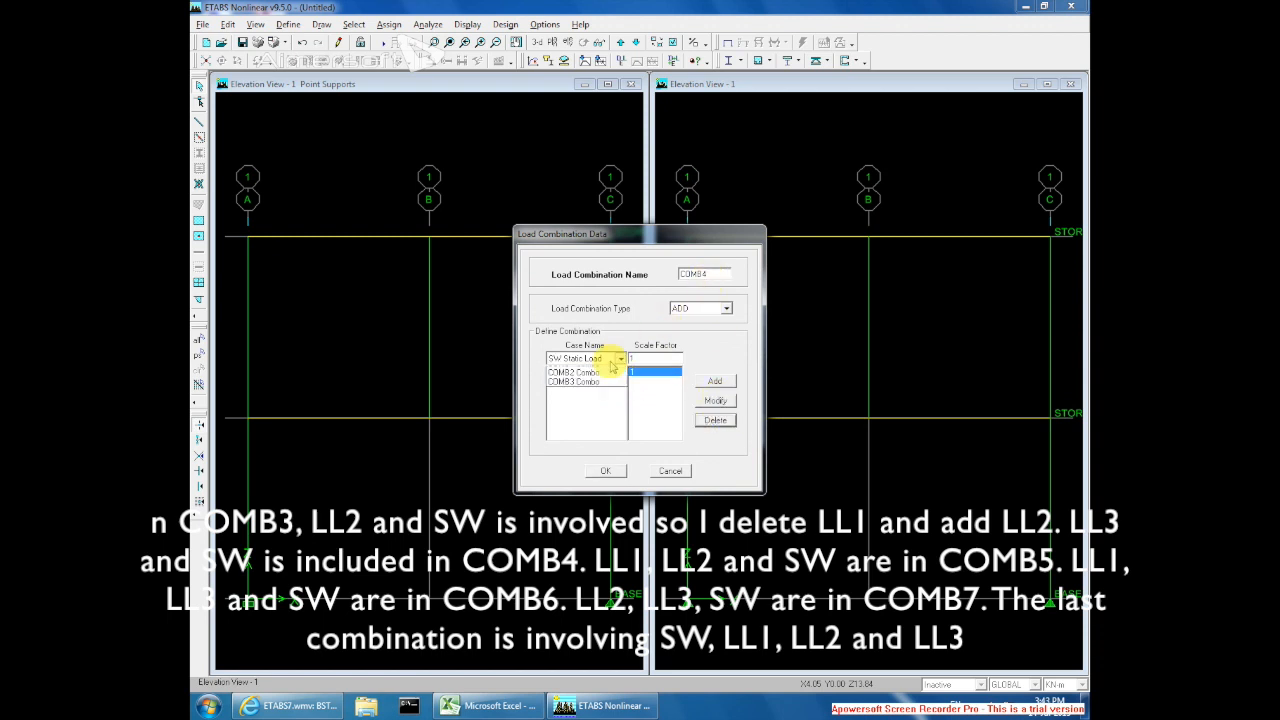
left_click(586, 402)
left_click(716, 382)
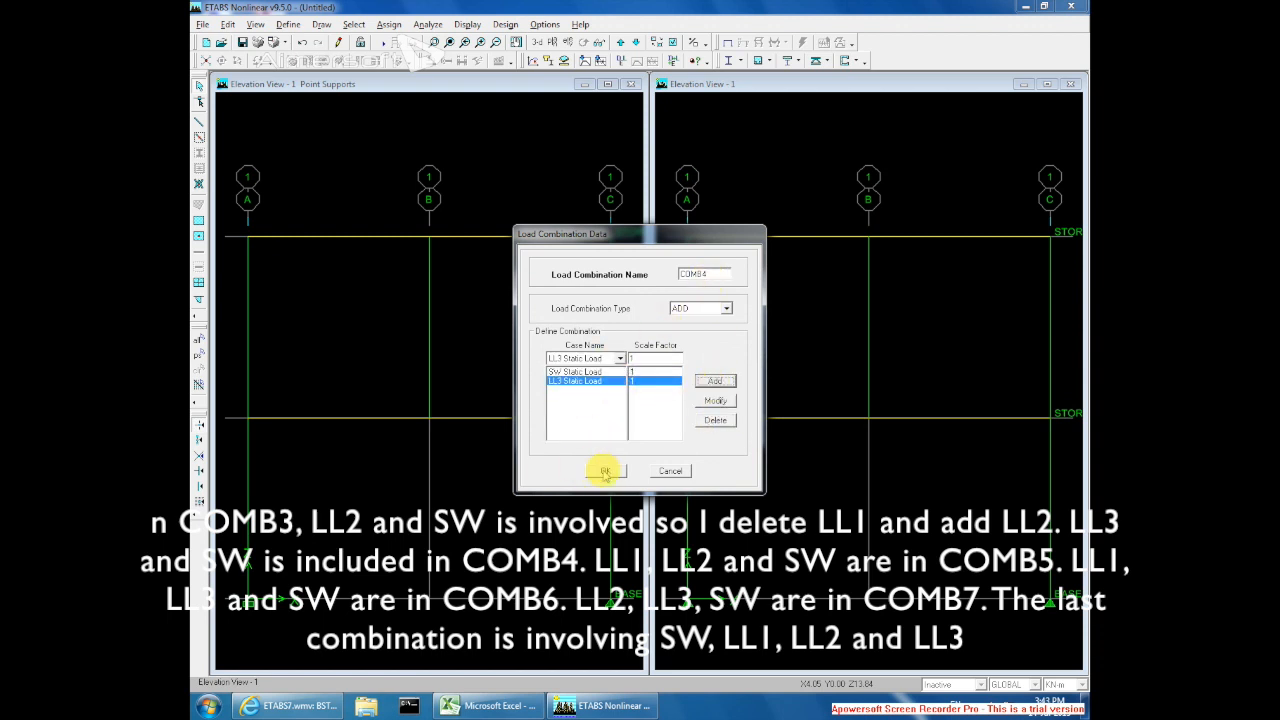
left_click(605, 471)
- Add load combination COMB5 with SW, LL1 and LL2 at scale factor 1, removing the LL3 static load
left_click(693, 327)
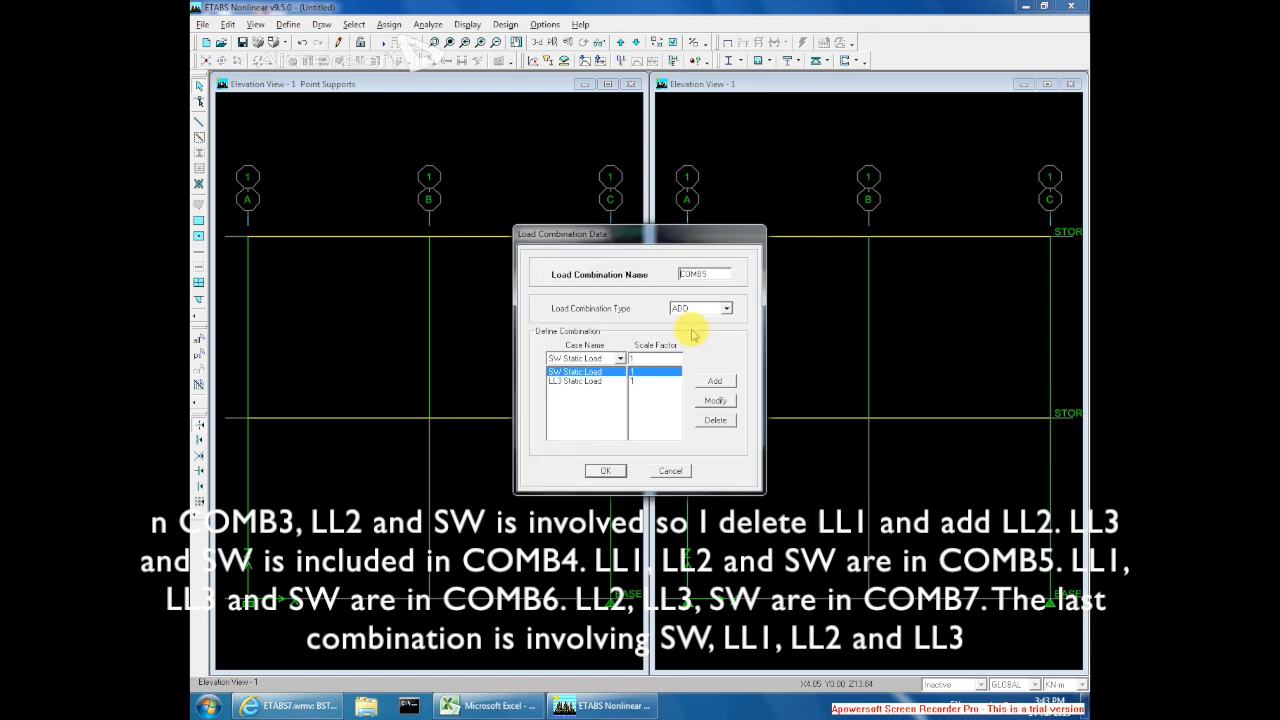
left_click(600, 382)
left_click(620, 358)
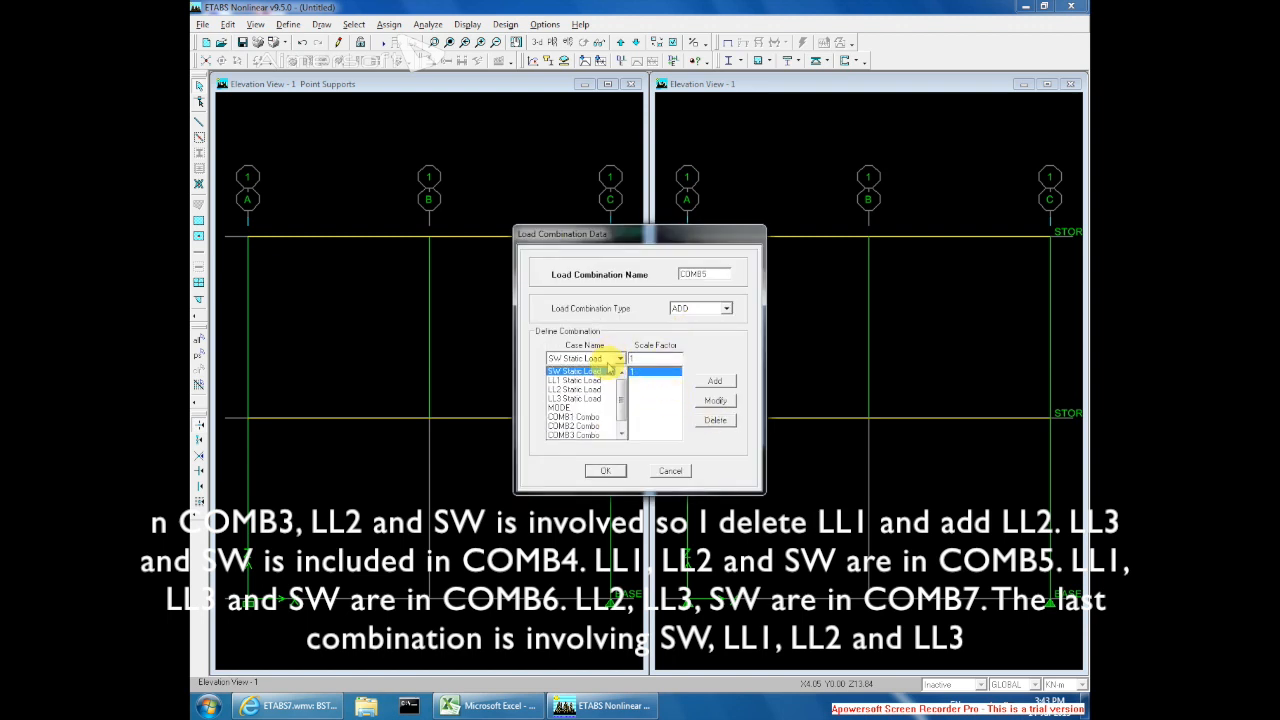
left_click(600, 382)
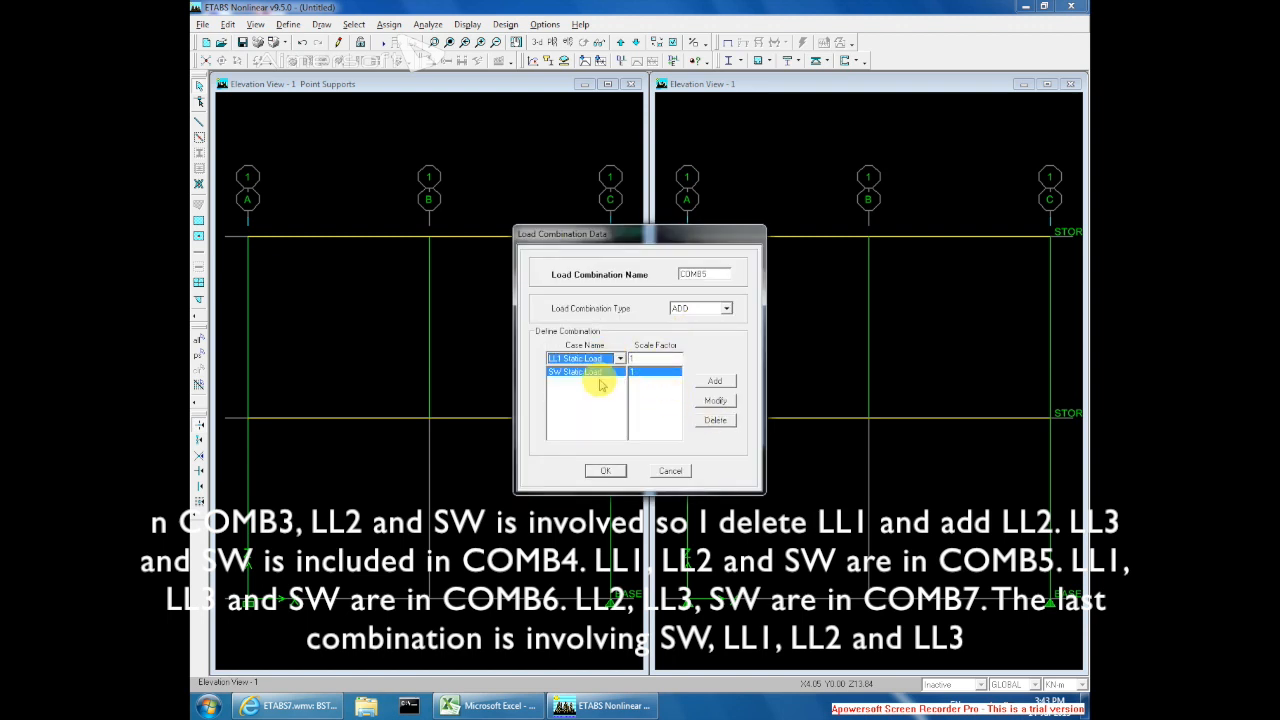
left_click(715, 382)
left_click(600, 358)
left_click(584, 383)
left_click(715, 381)
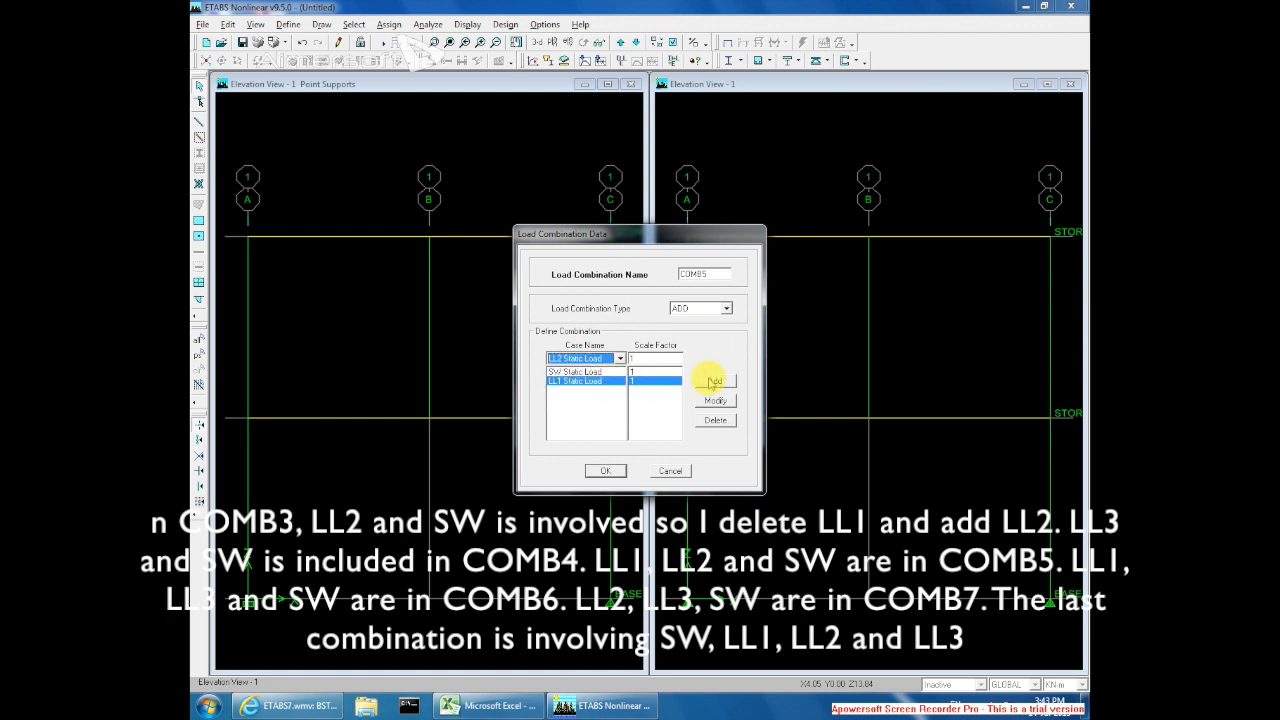
left_click(605, 470)
- Add load combination COMB6 with SW, LL1 and LL3 at scale factor 1, removing the LL2 static load
left_click(668, 322)
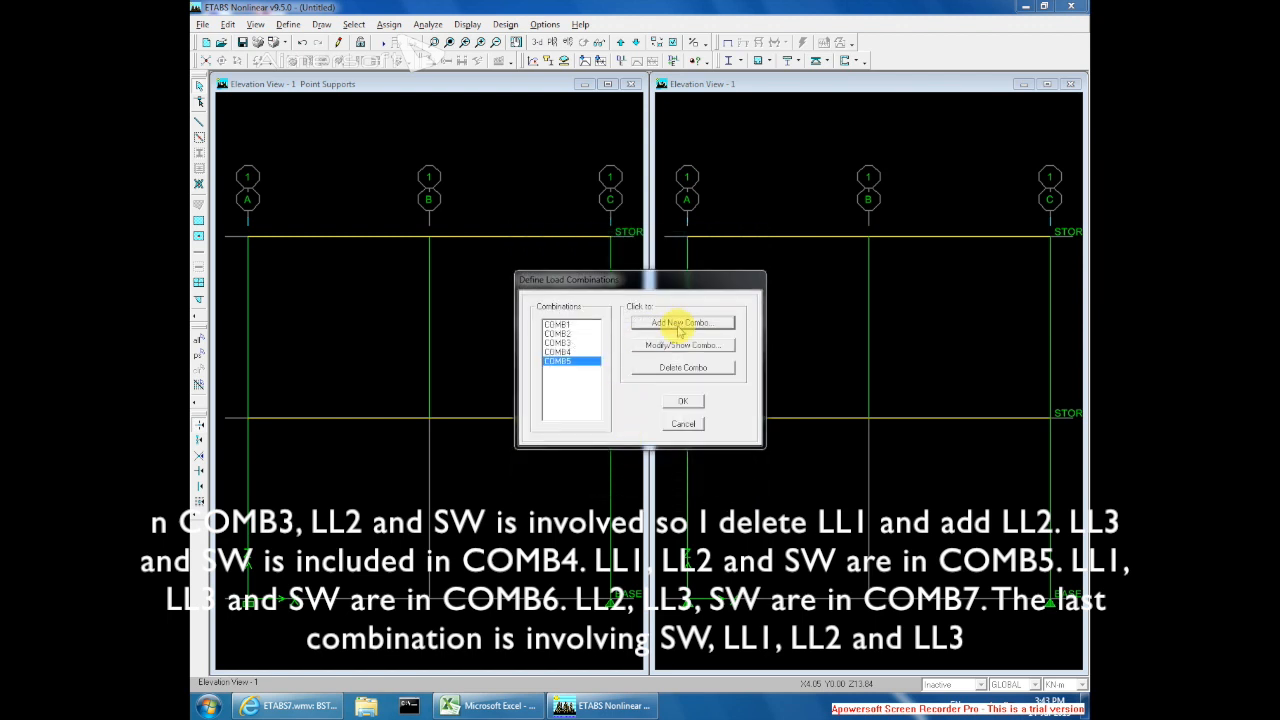
left_click(613, 391)
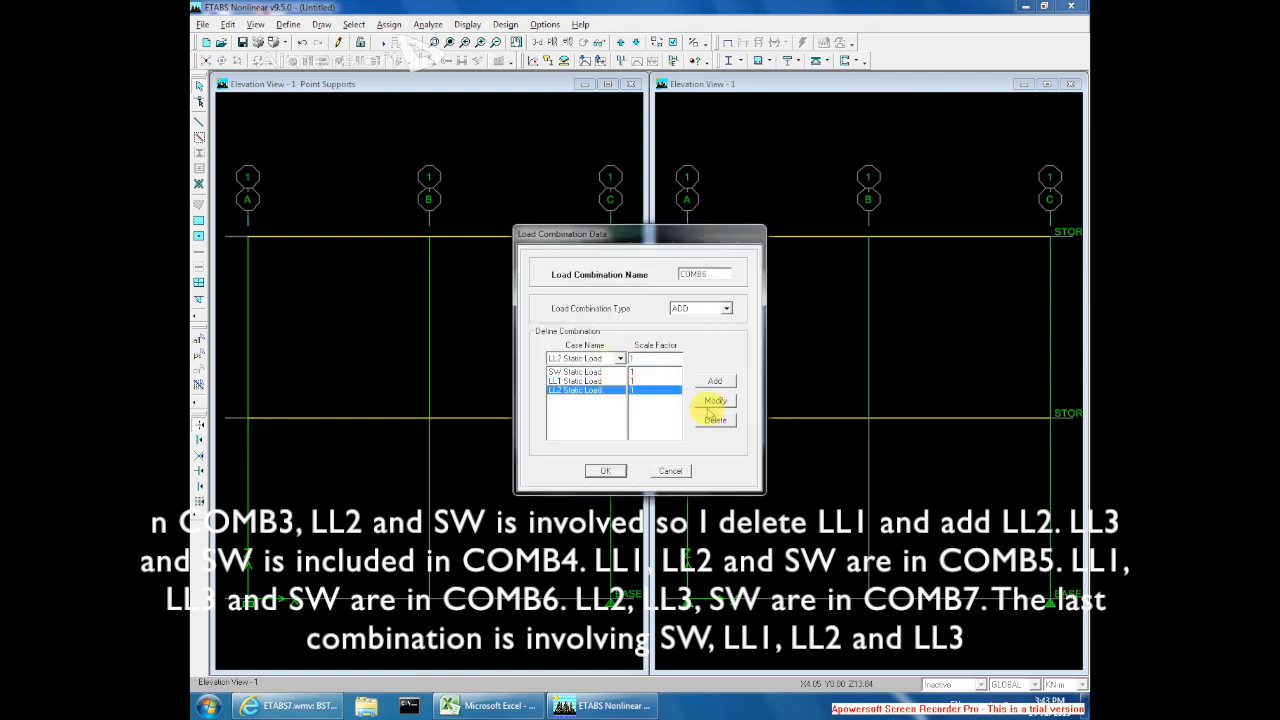
left_click(712, 420)
left_click(617, 358)
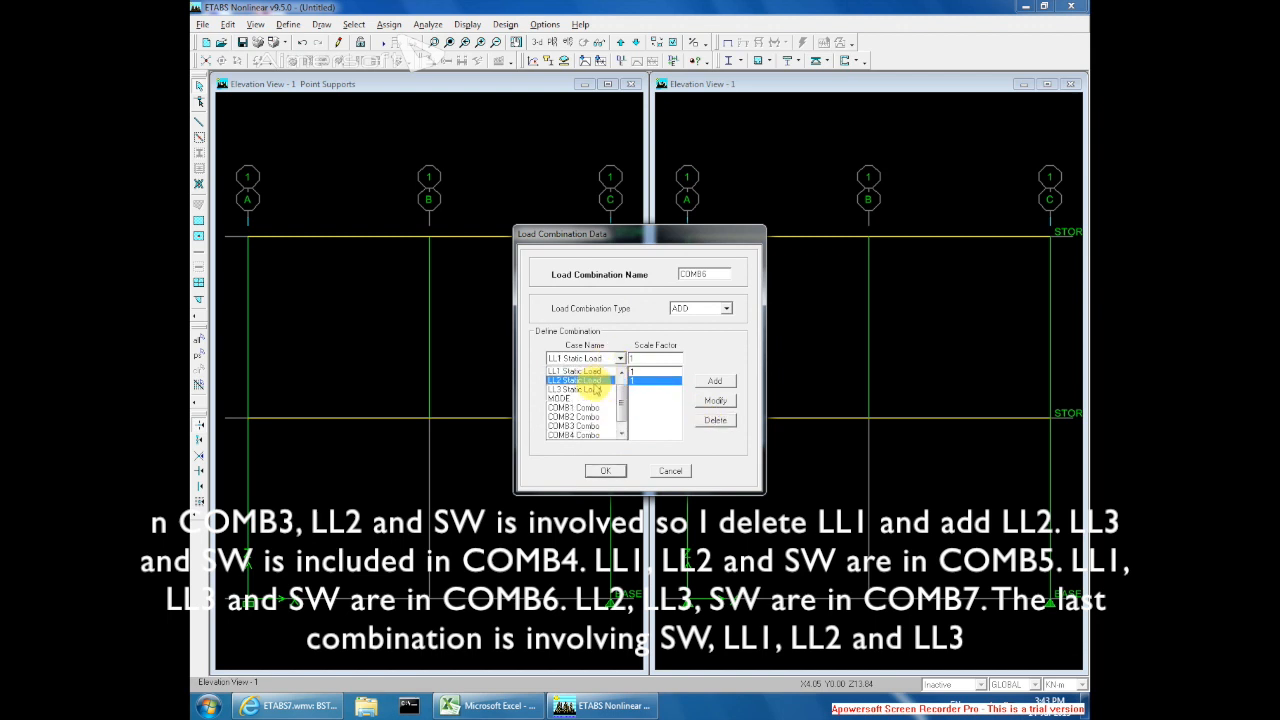
left_click(590, 390)
left_click(716, 382)
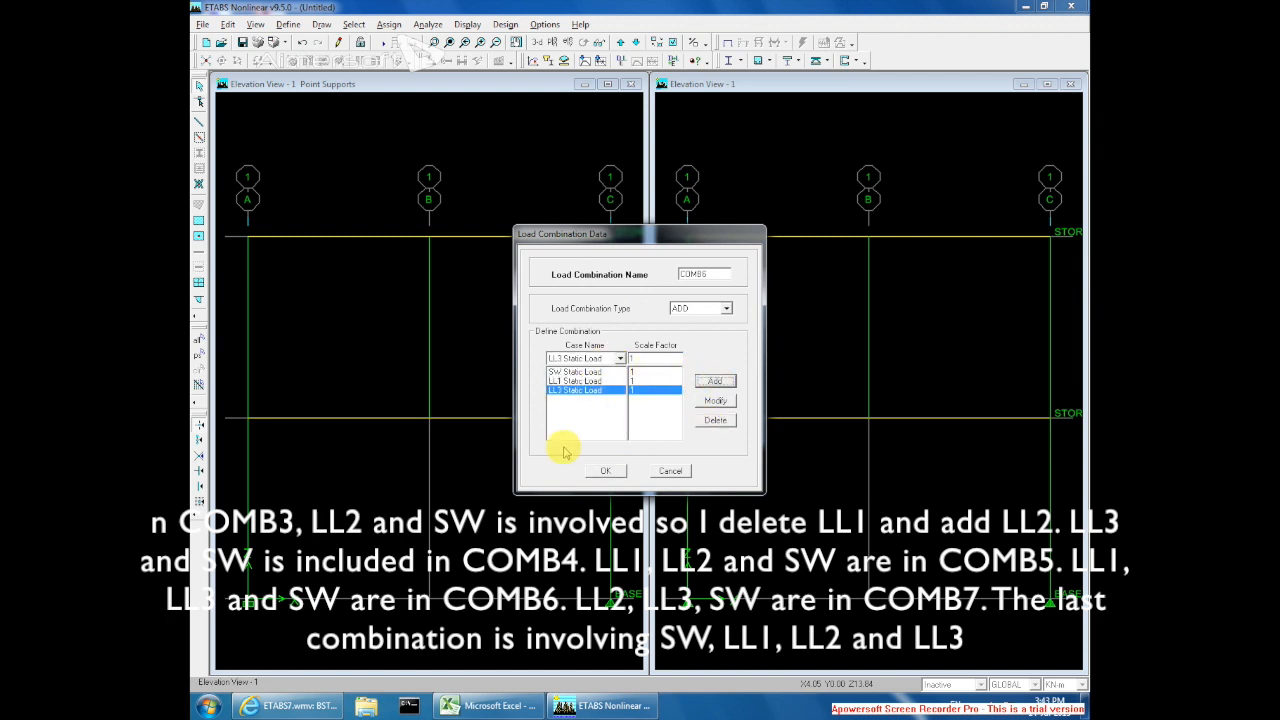
left_click(606, 472)
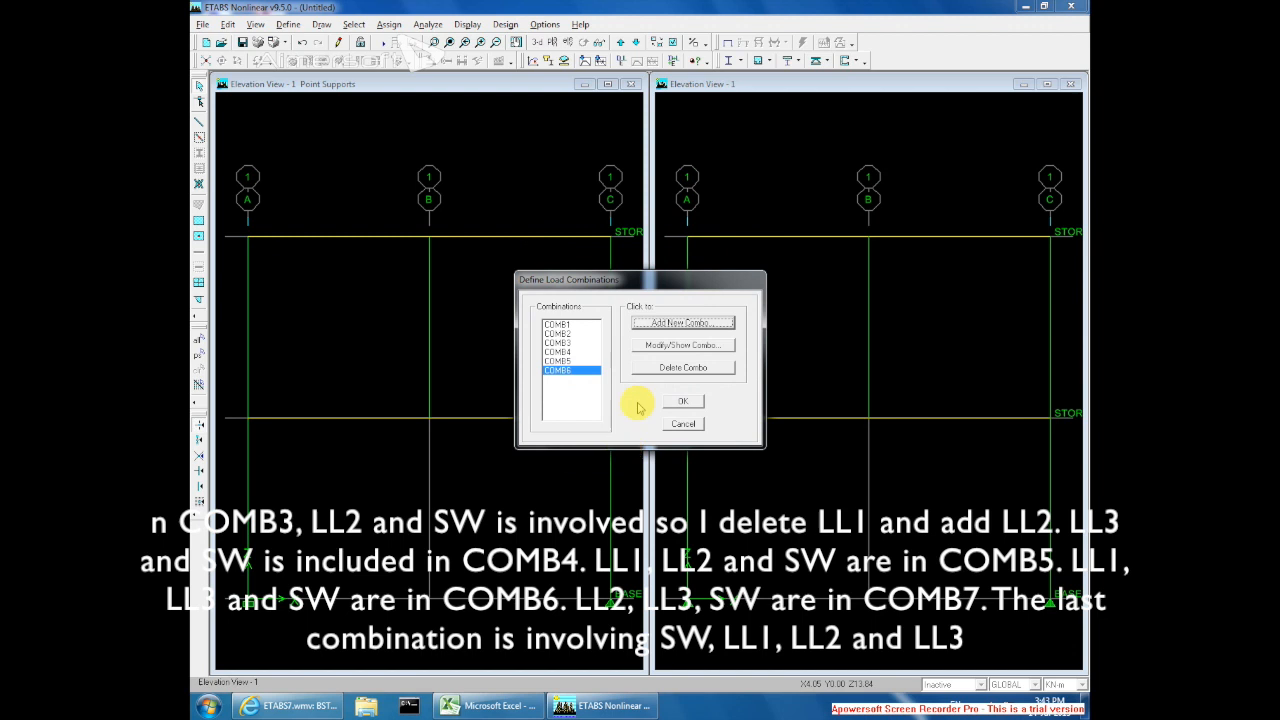
- Add load combination COMB7 with SW, LL2 and LL3 at scale factor 1, removing the LL1 static load
left_click(679, 324)
left_click(595, 381)
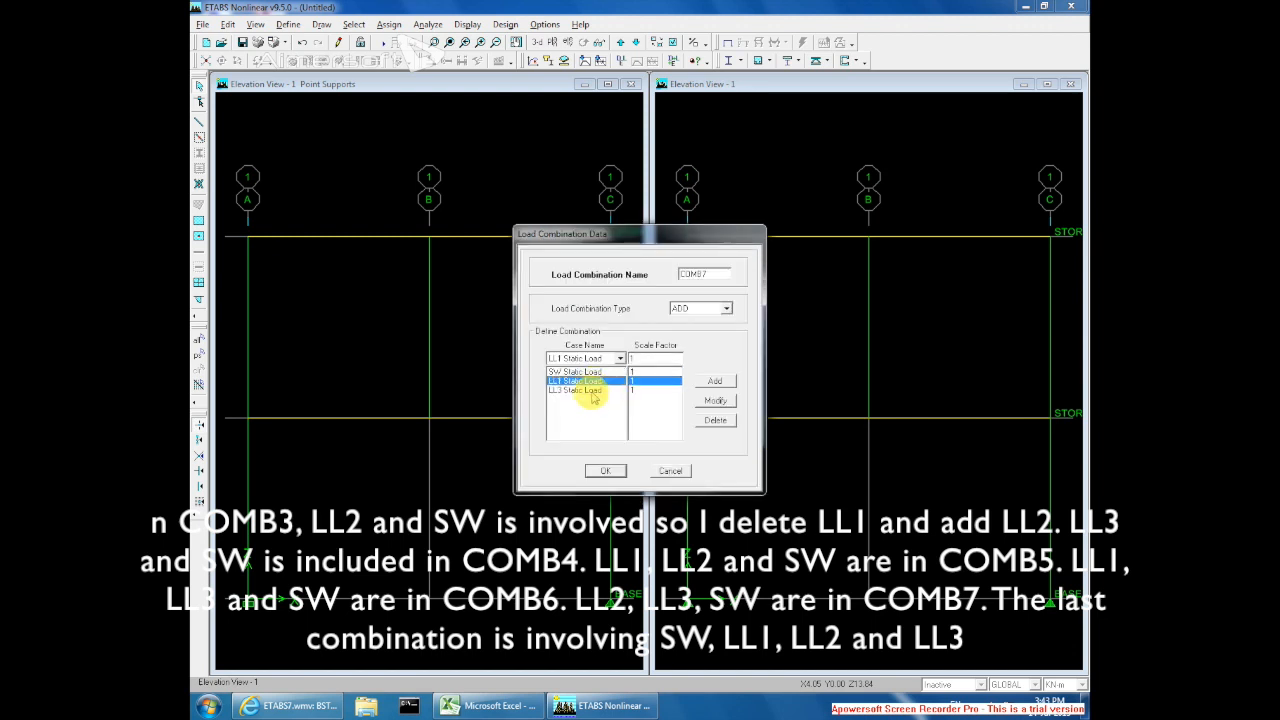
left_click(713, 421)
left_click(620, 358)
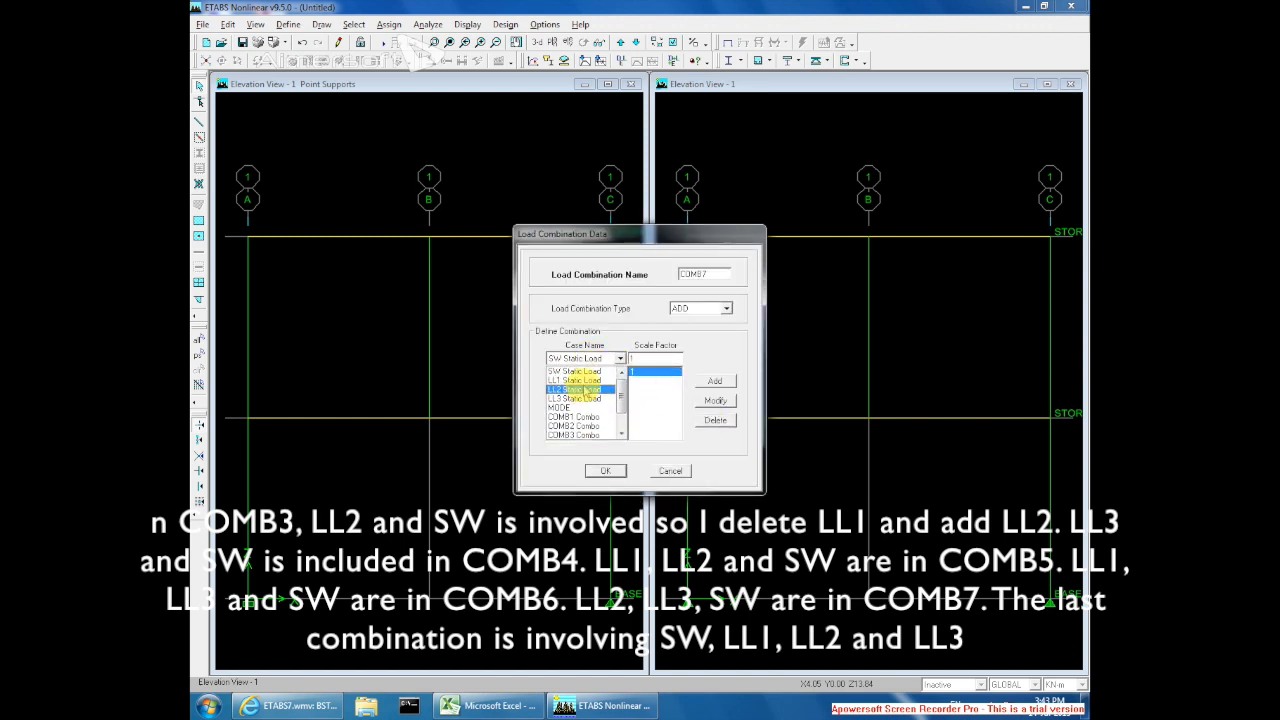
left_click(730, 383)
left_click(590, 385)
left_click(715, 381)
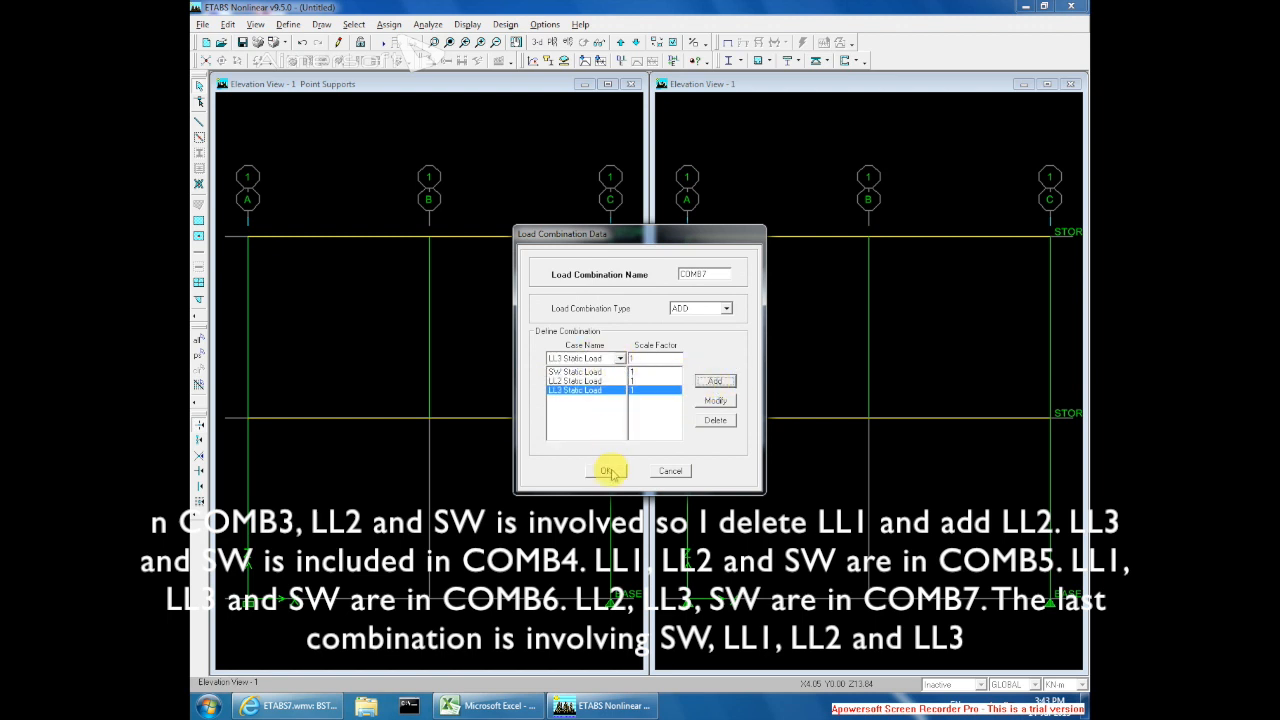
left_click(607, 470)
- Add load combination COMB8 with SW, LL1, LL2 and LL3 at scale factor 1, and accept the defined combinations
left_click(673, 323)
left_click(598, 381)
left_click(709, 421)
left_click(709, 421)
left_click(612, 358)
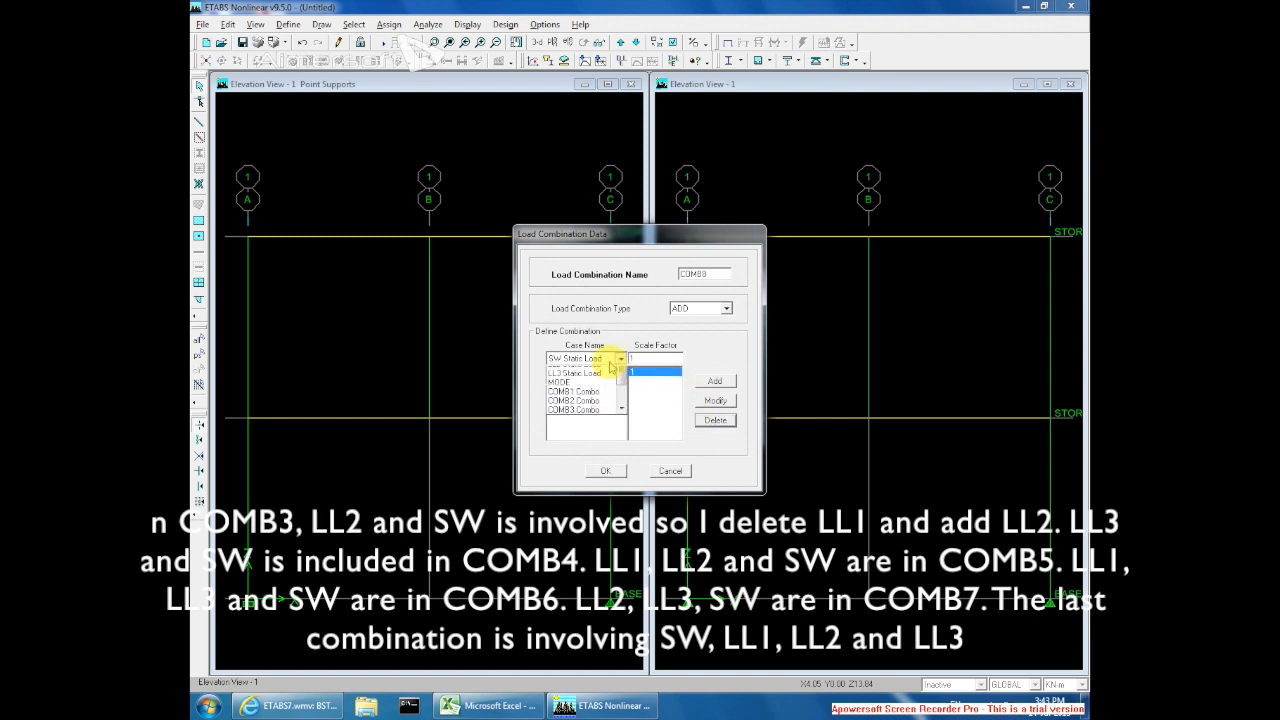
left_click(580, 386)
left_click(712, 382)
left_click(619, 358)
left_click(580, 395)
left_click(714, 381)
left_click(592, 359)
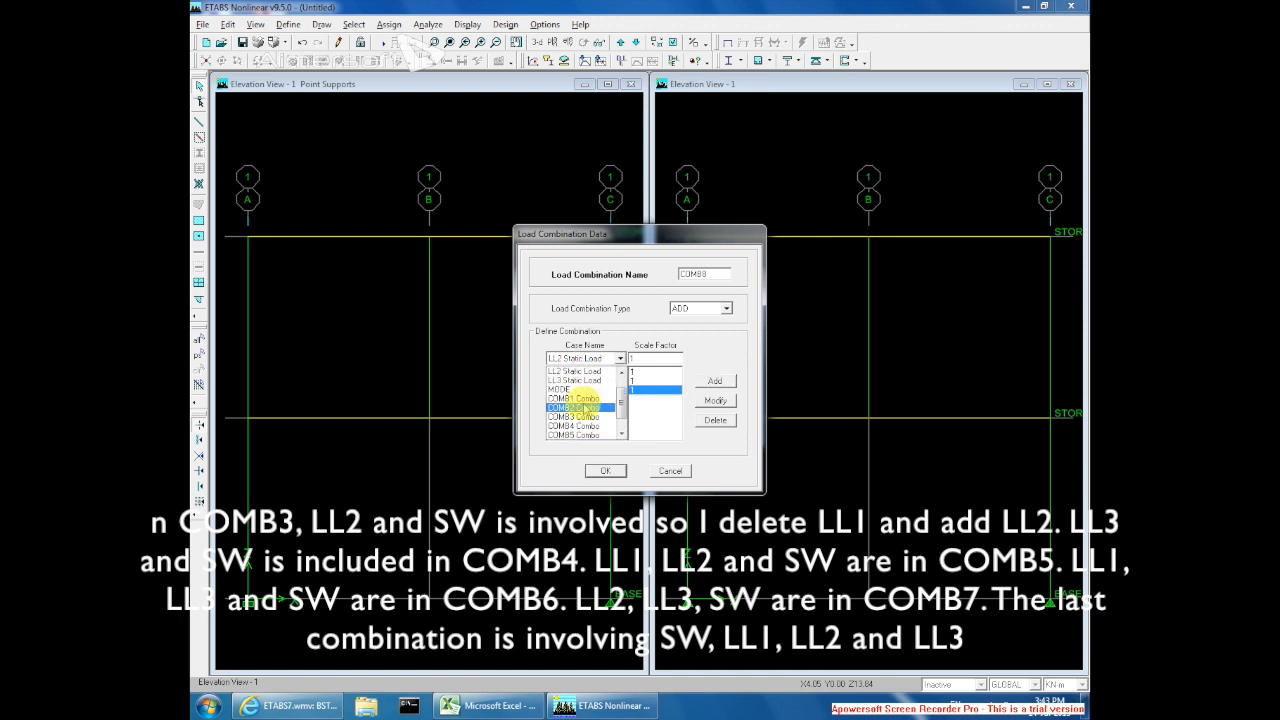
left_click(586, 404)
left_click(714, 381)
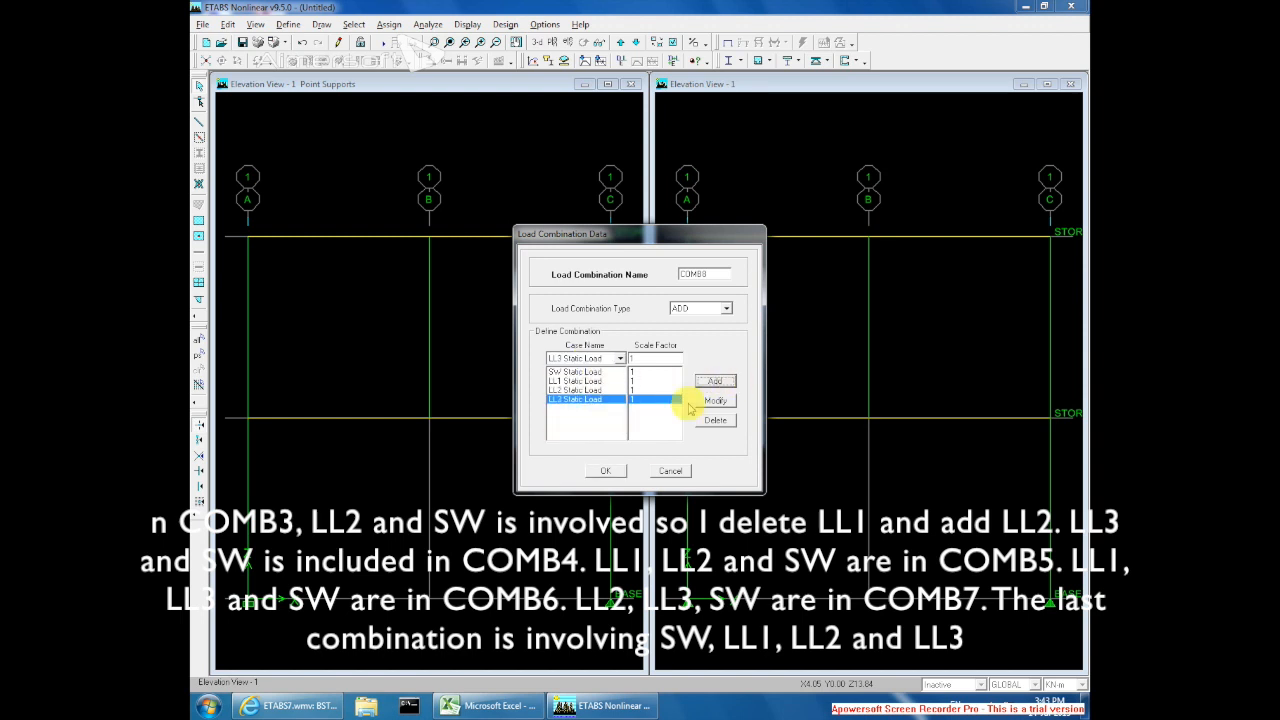
left_click(605, 469)
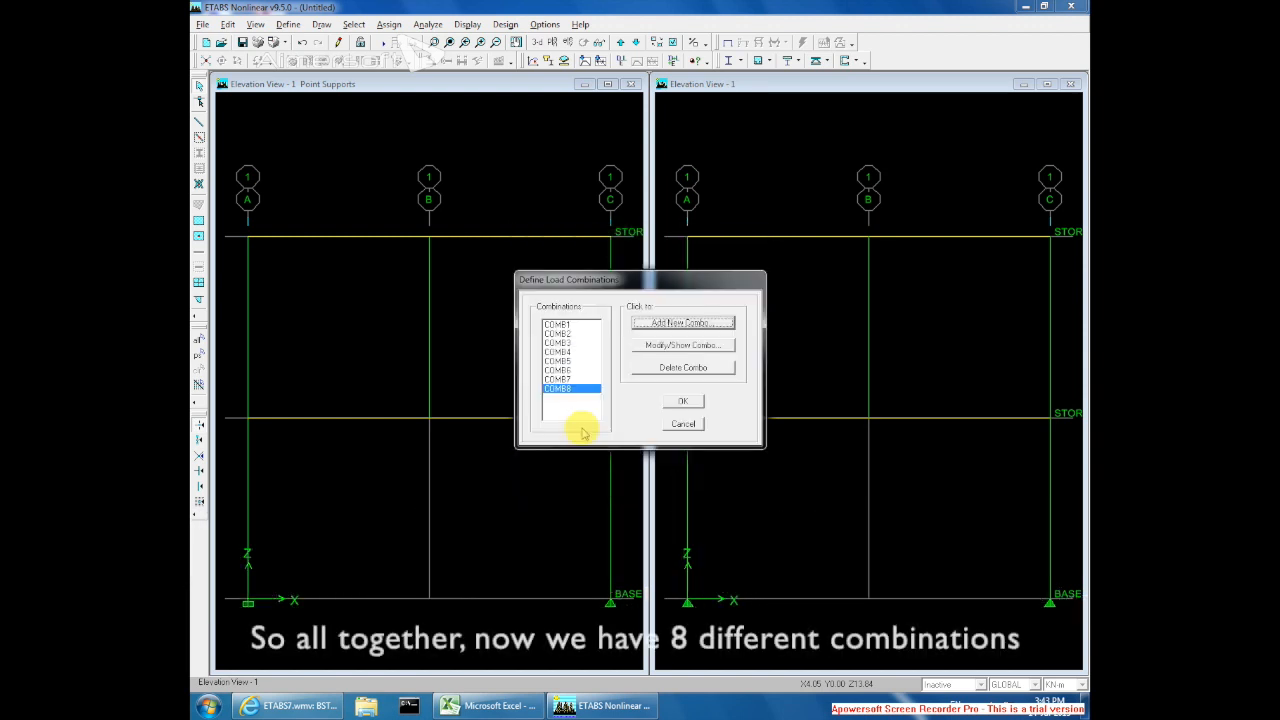
left_click_drag(567, 329, 622, 407)
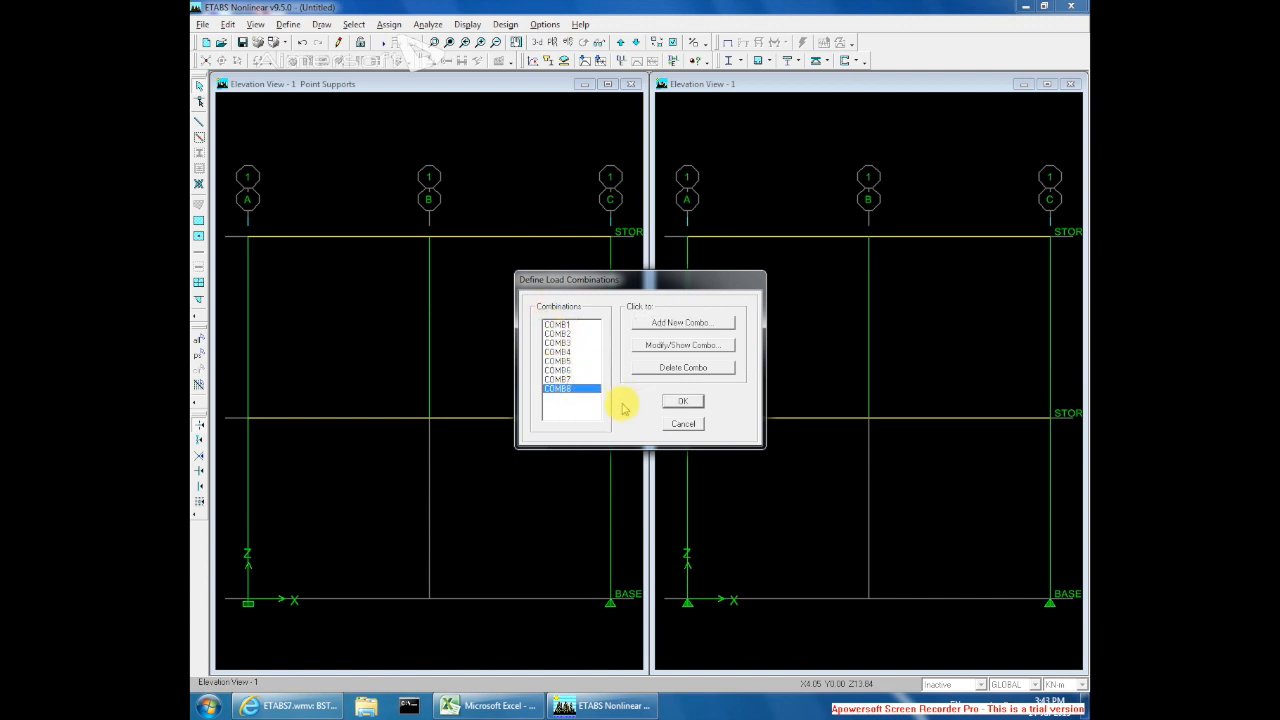
left_click(683, 402)
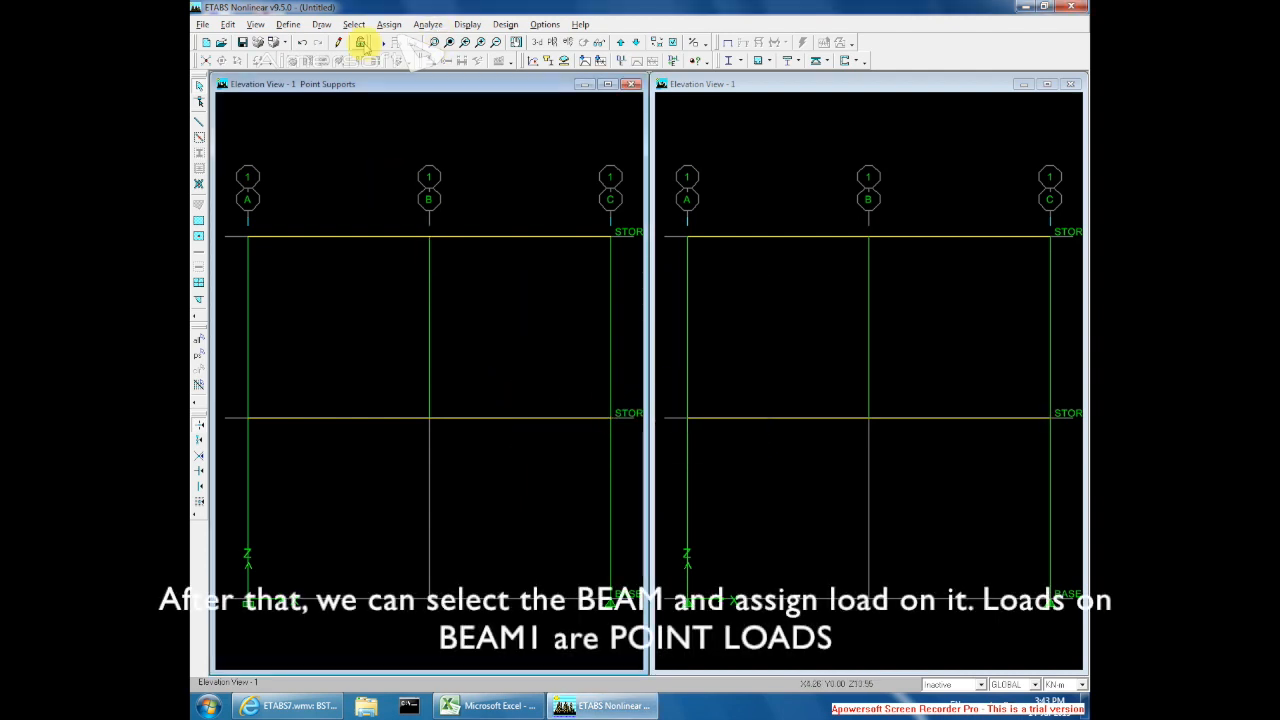
- Assign LL1 gravity point loads of 10 kN to the upper-storey beam at absolute distances of 2.5 m and 7.5 m
left_click(471, 236)
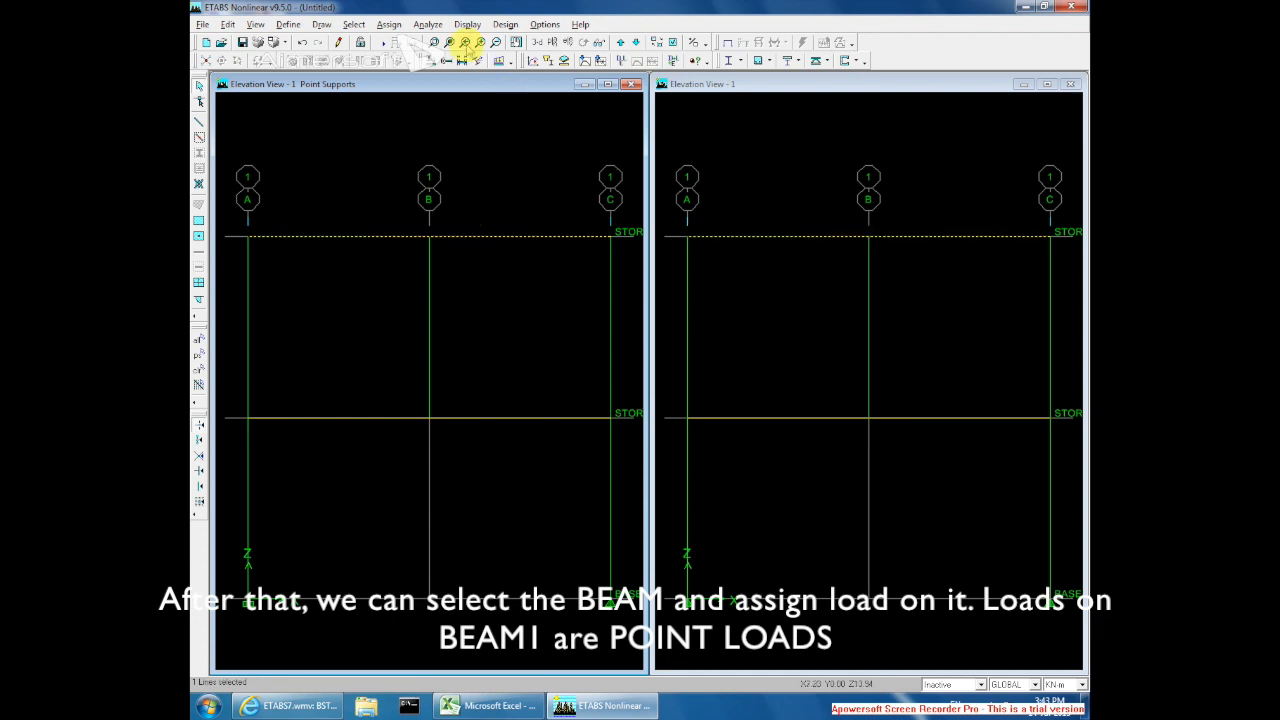
left_click(390, 28)
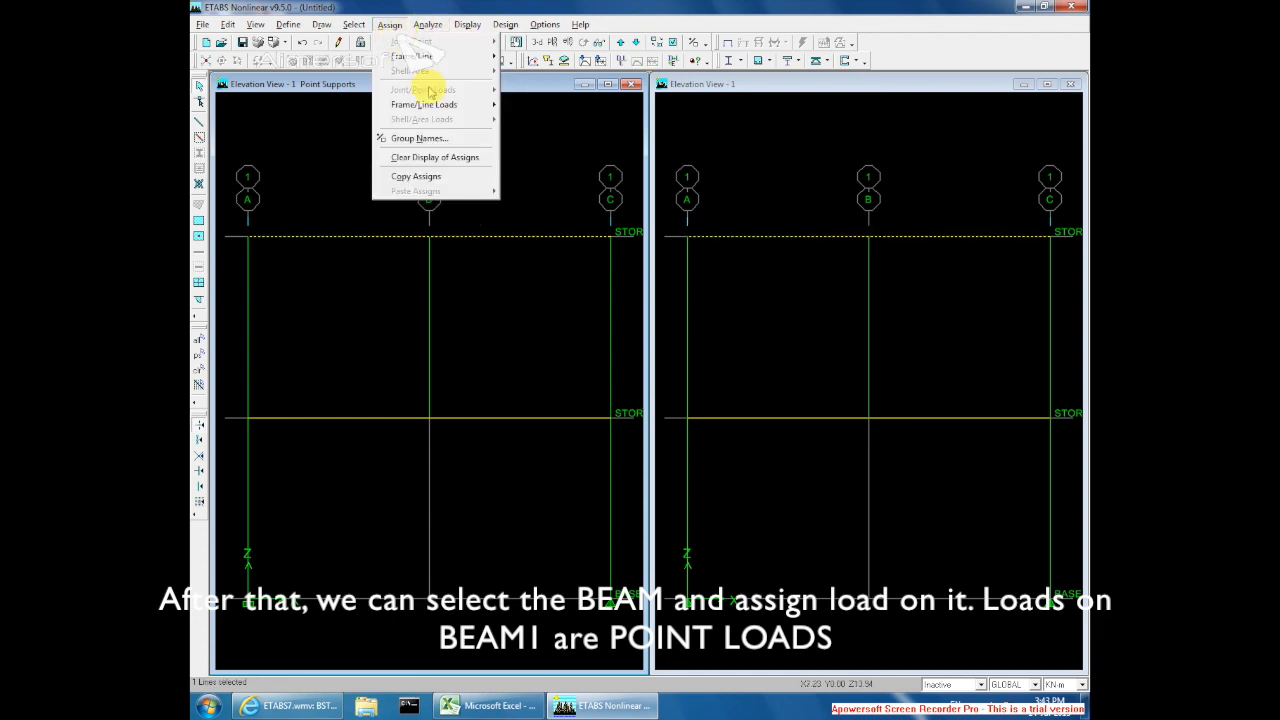
mouse_move(420, 104)
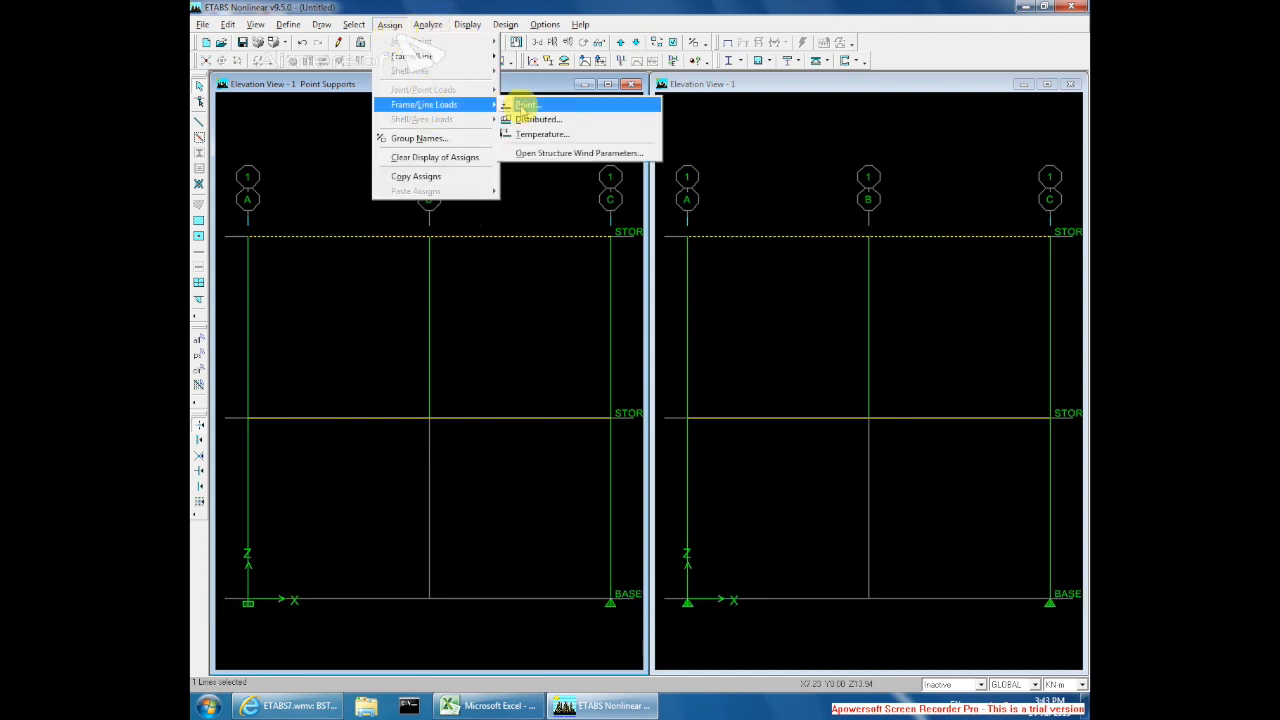
left_click(574, 111)
left_click(643, 277)
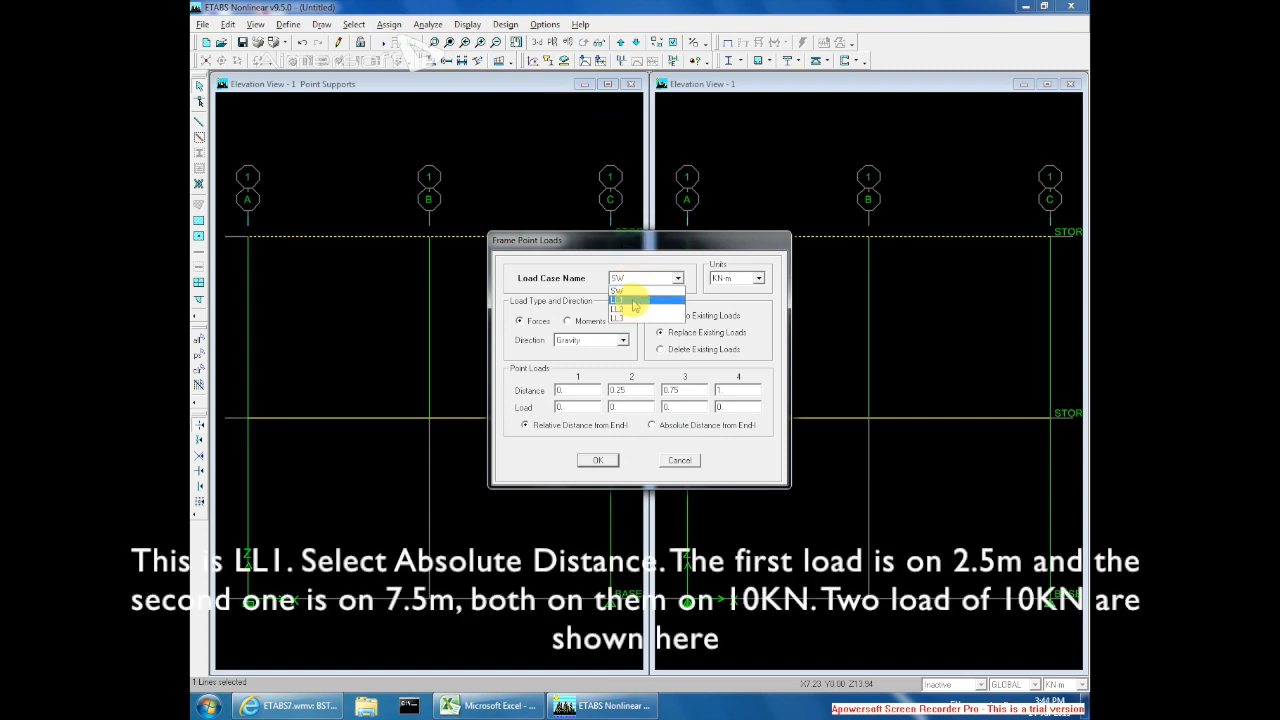
left_click(633, 302)
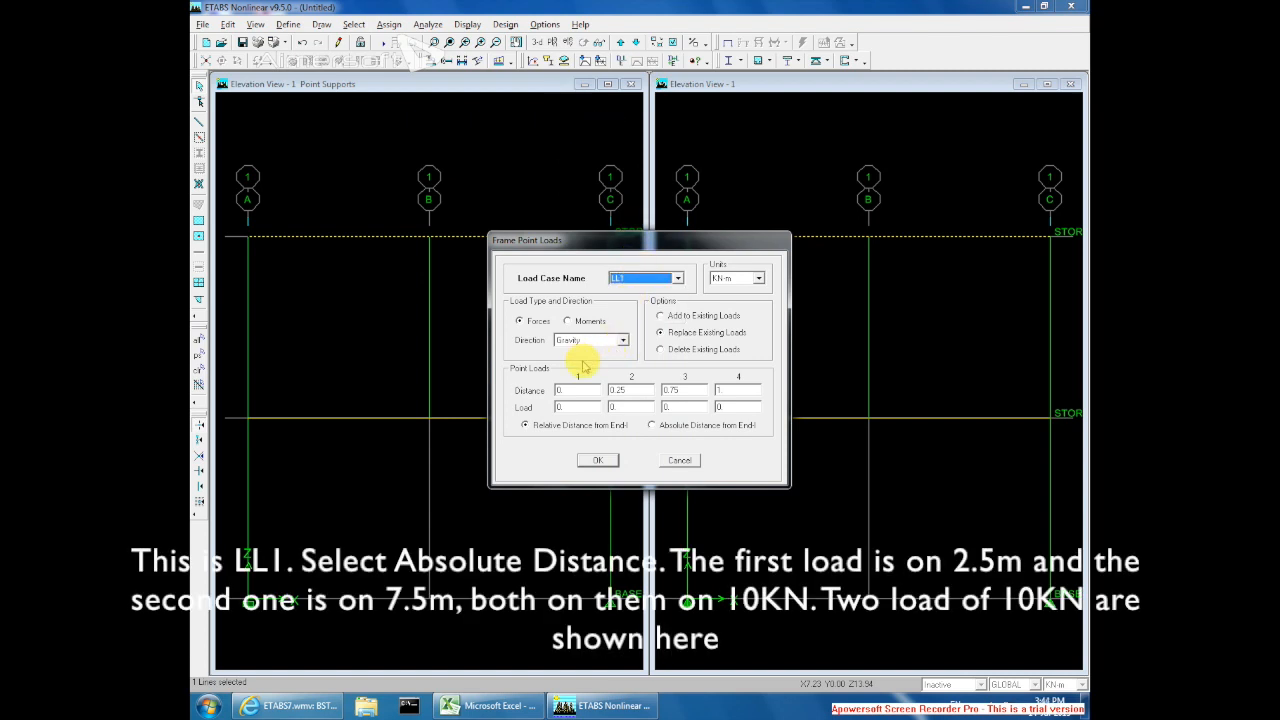
left_click(667, 428)
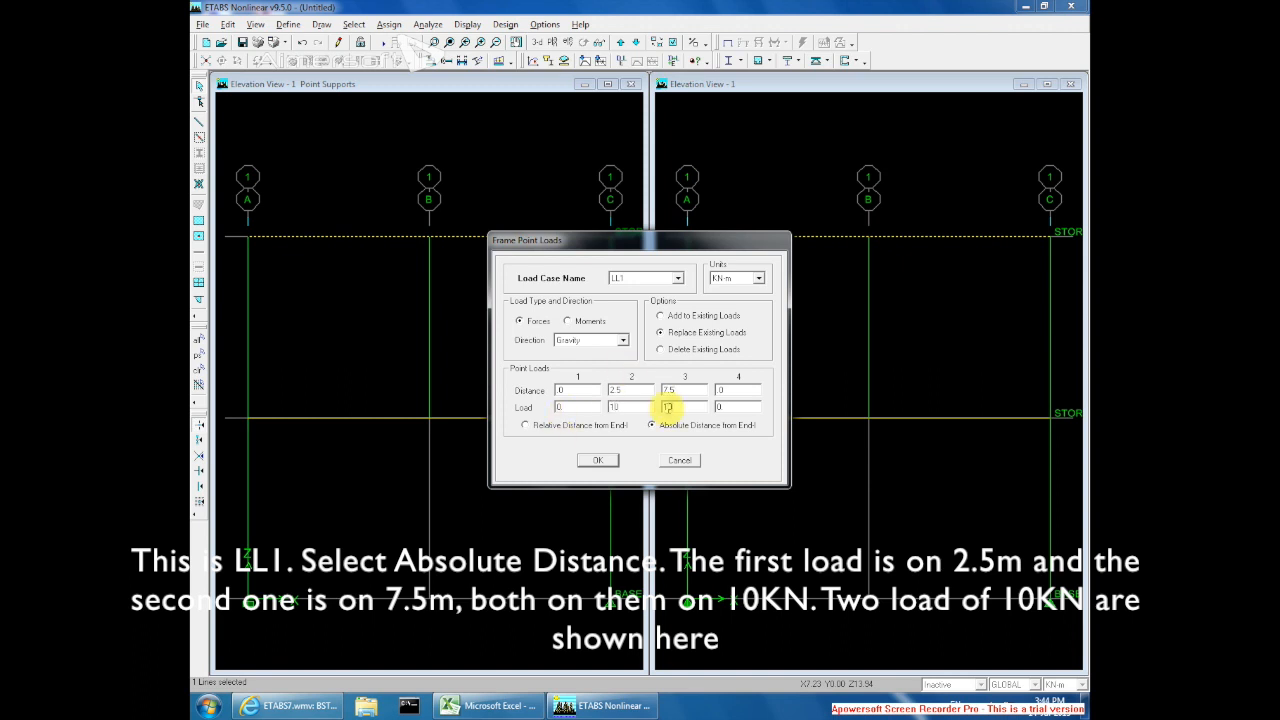
left_click(598, 461)
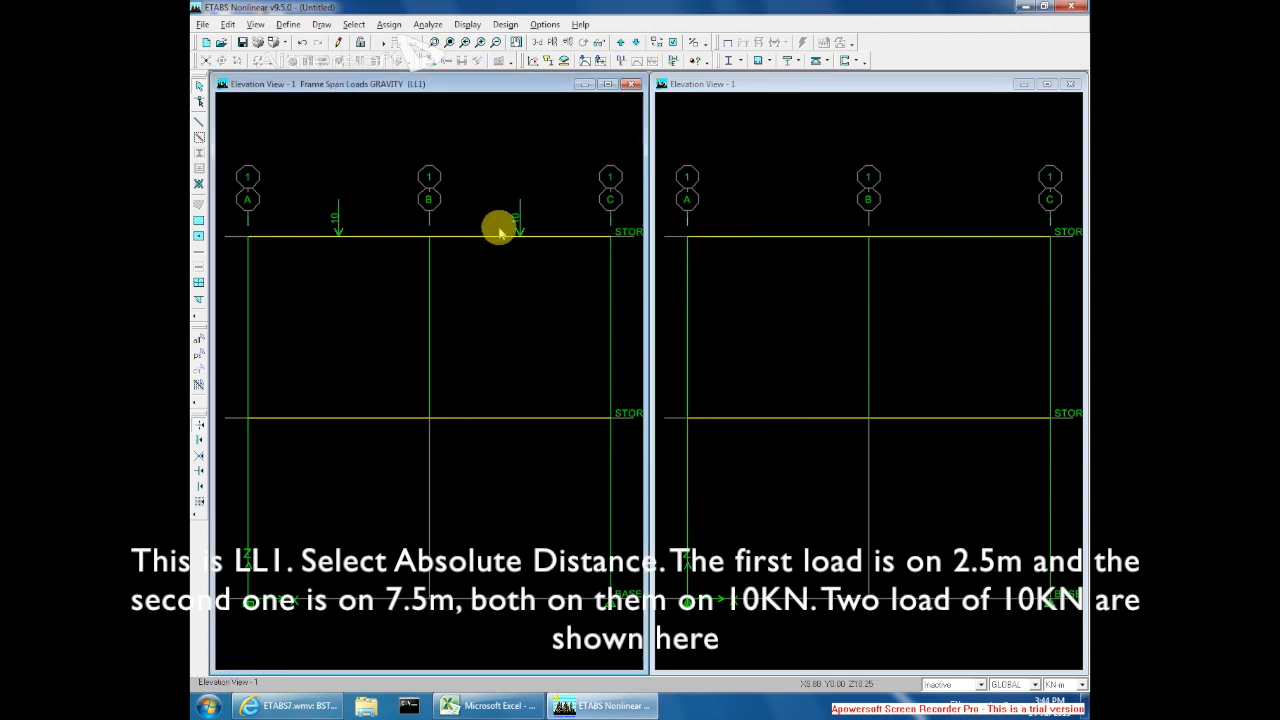
- Assign an LL2 point force of -30 kN in global X to the joint at grid C on the upper storey
left_click(610, 237)
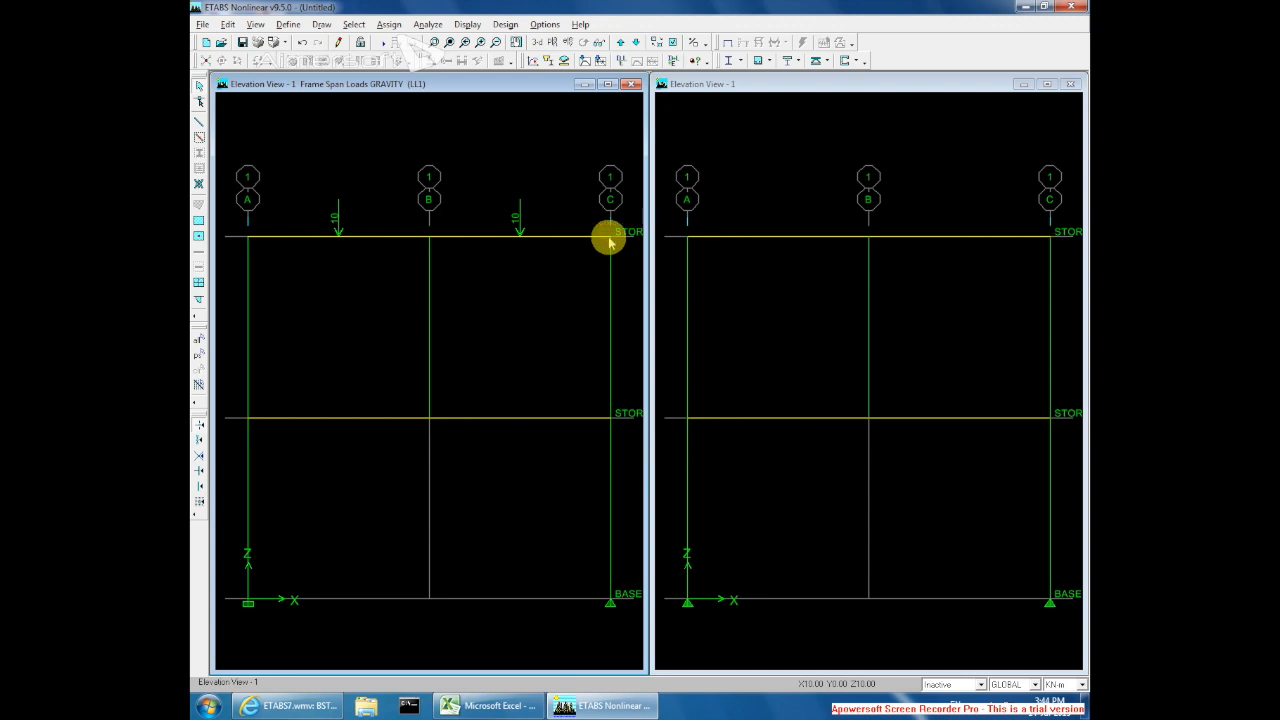
left_click(389, 24)
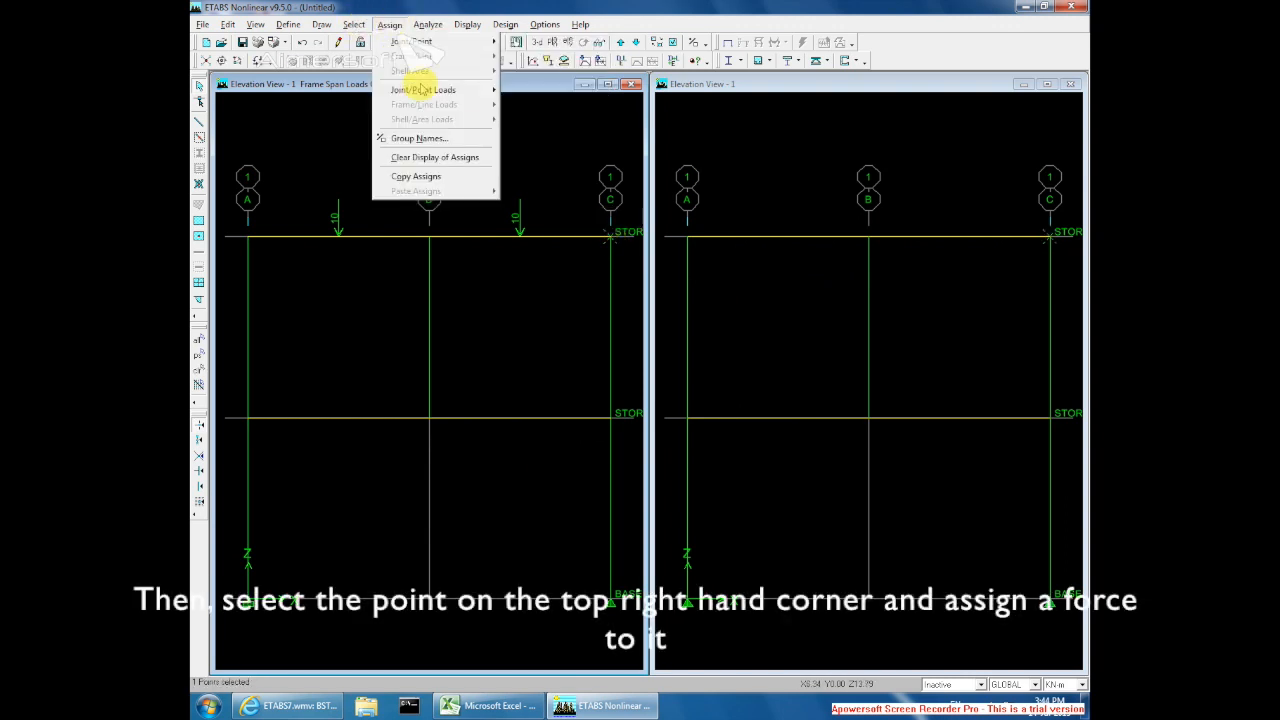
mouse_move(426, 90)
left_click(515, 90)
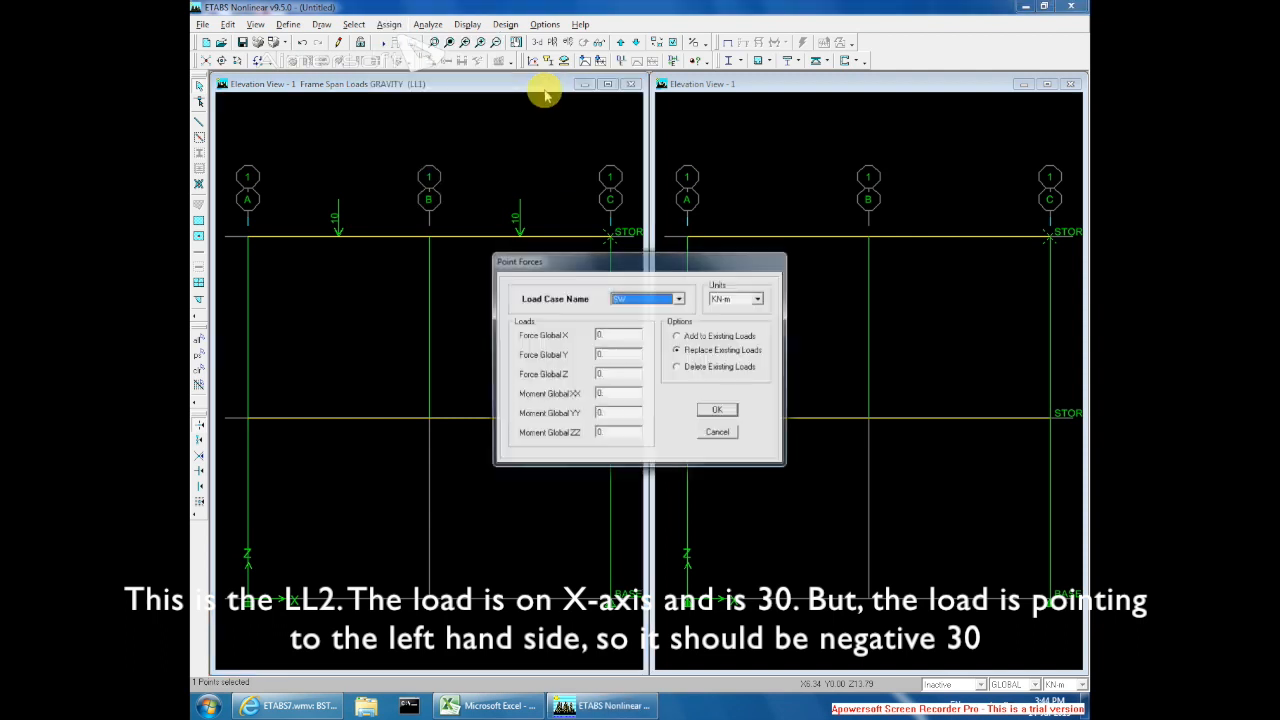
left_click(651, 298)
left_click(633, 333)
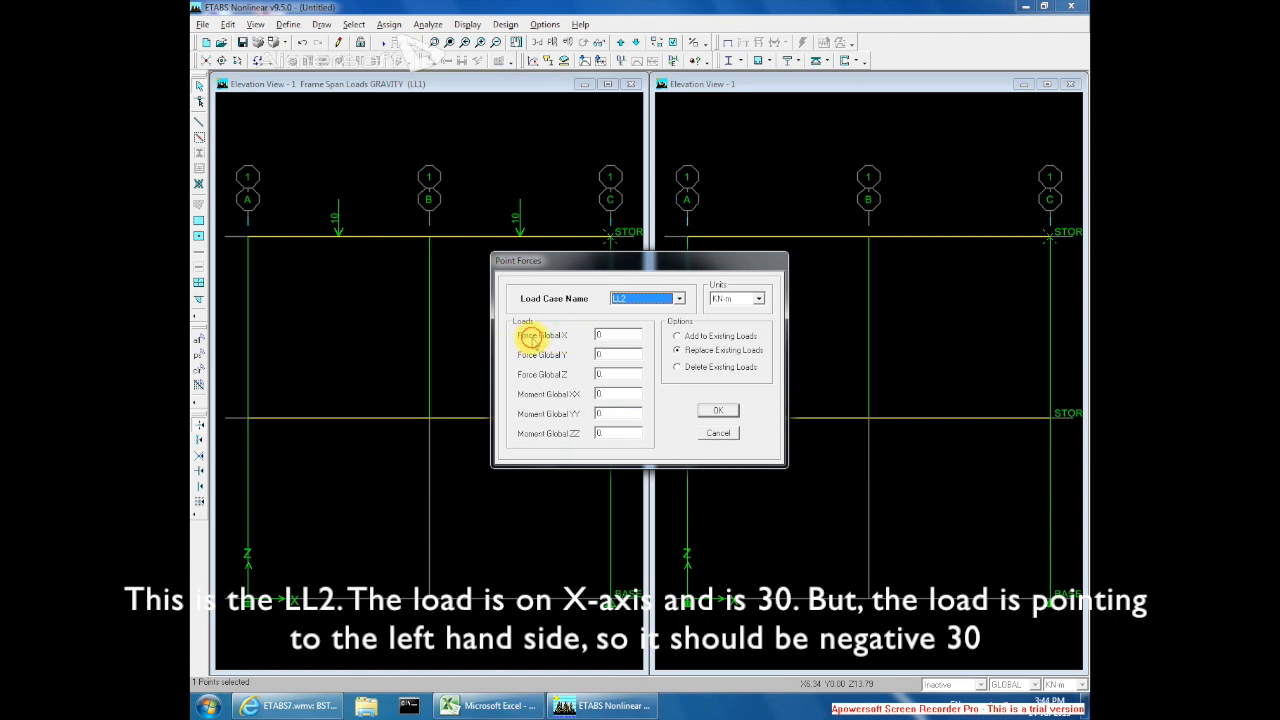
double_click(619, 336)
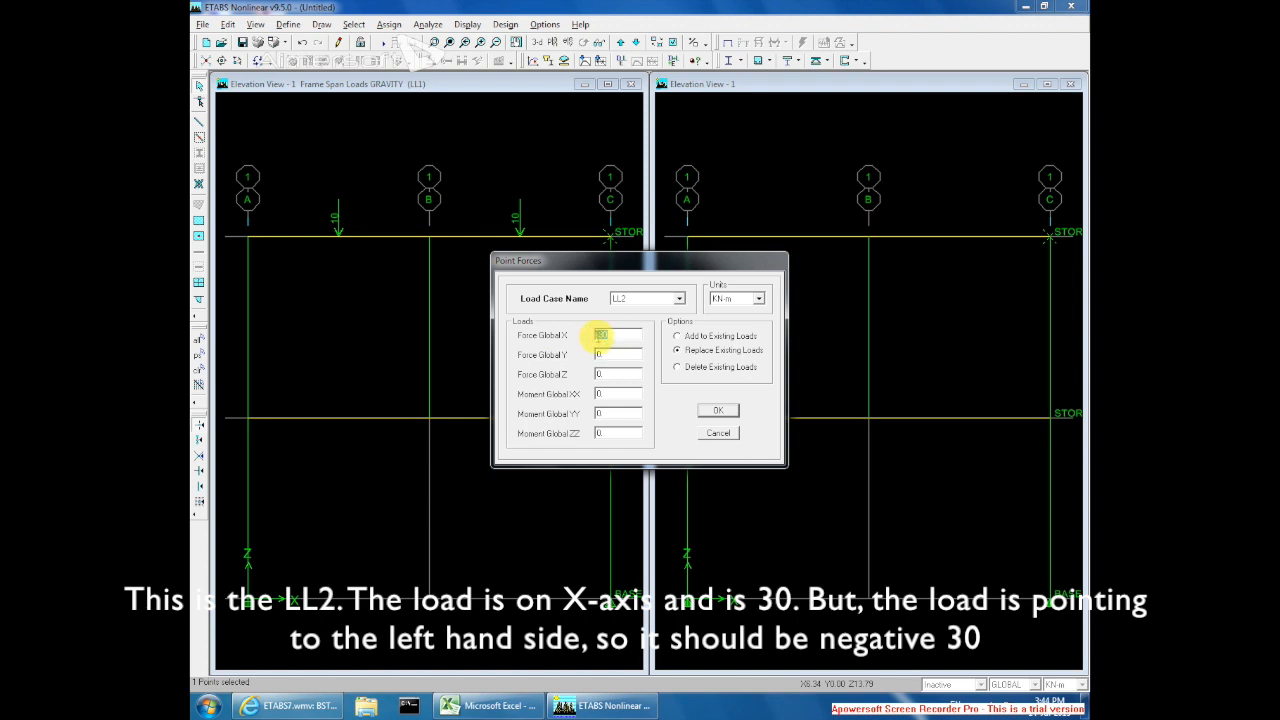
left_click(599, 336)
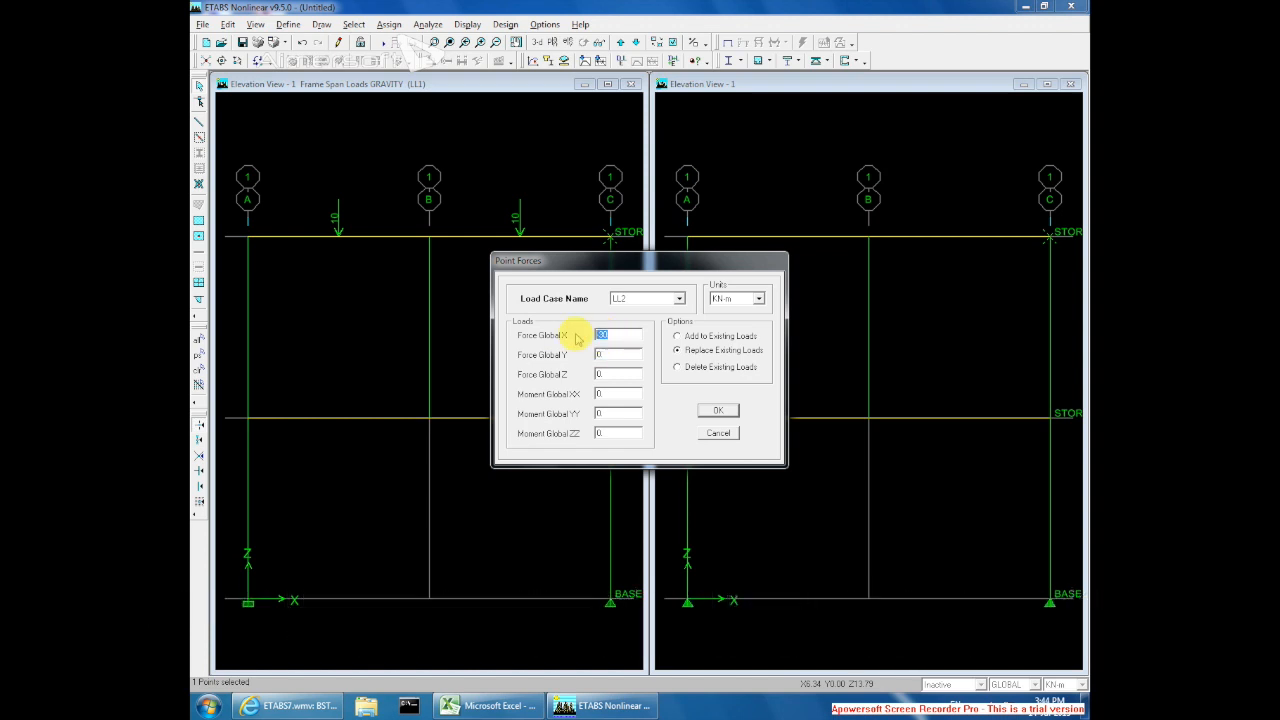
left_click(719, 412)
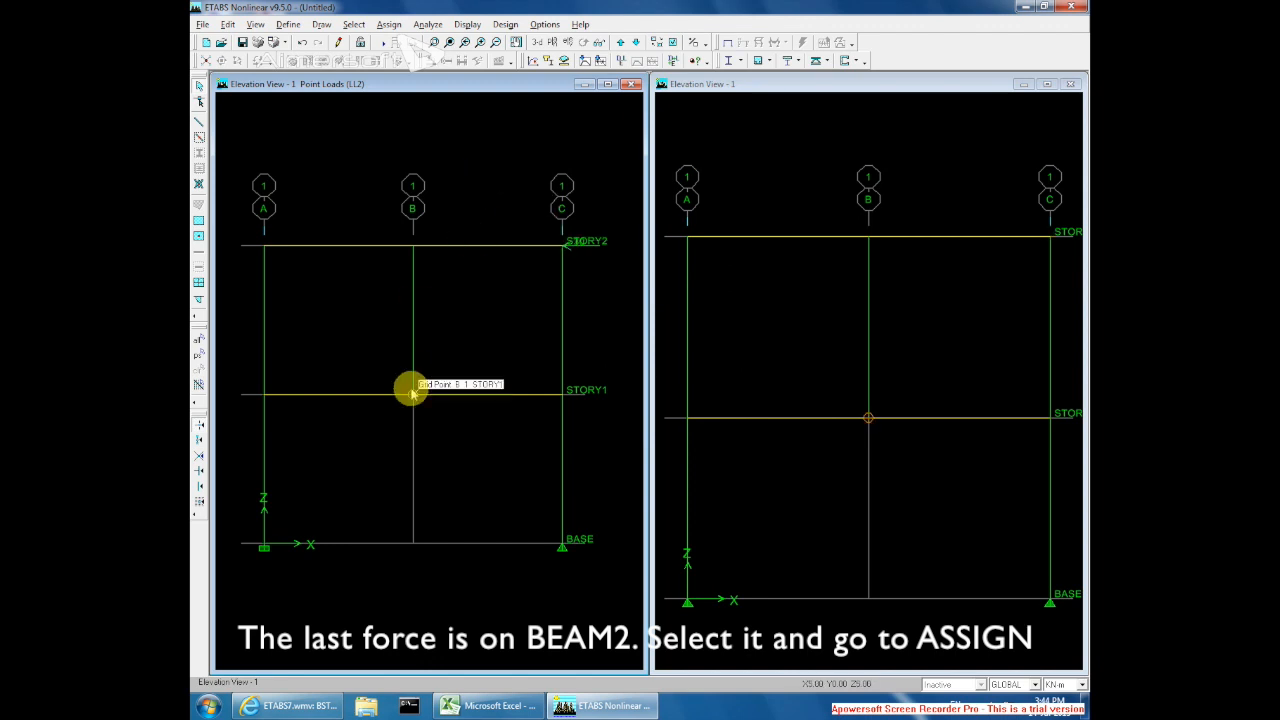
- Assign an LL3 gravity distributed load of 10 kN/m to the Story 1 beam from absolute distance 0 to 5 m
left_click(366, 393)
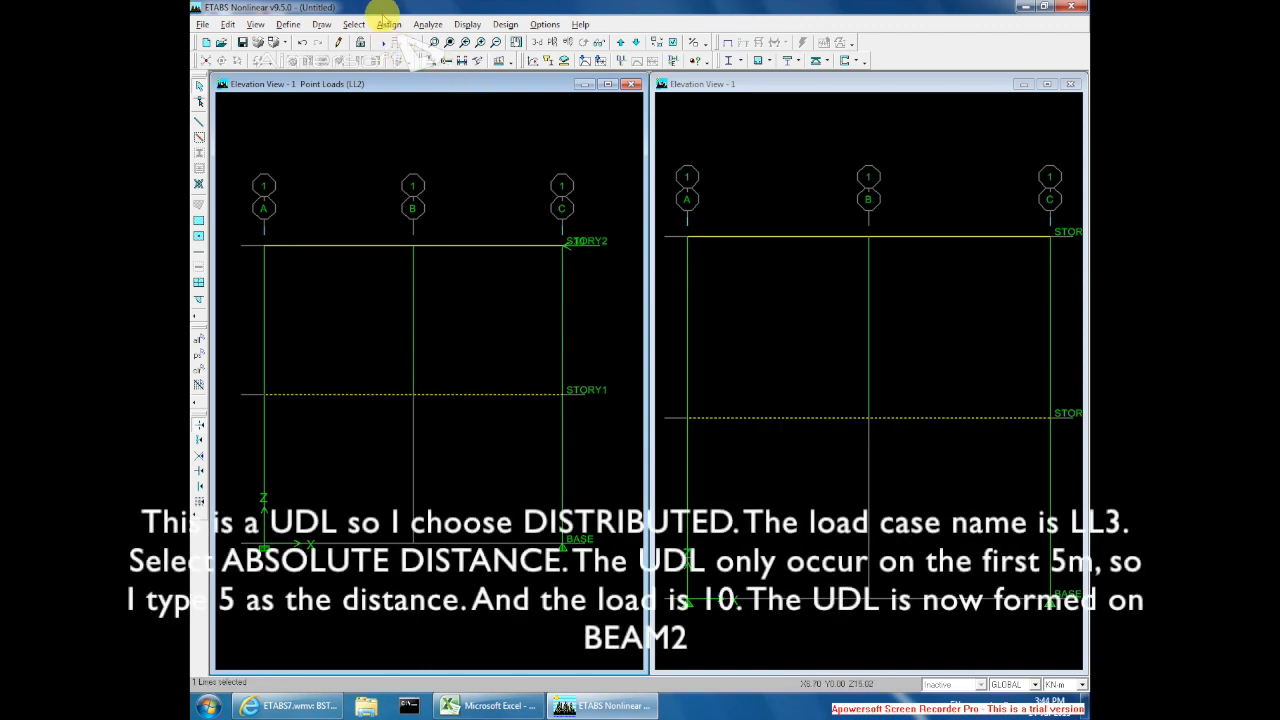
left_click(388, 24)
mouse_move(418, 105)
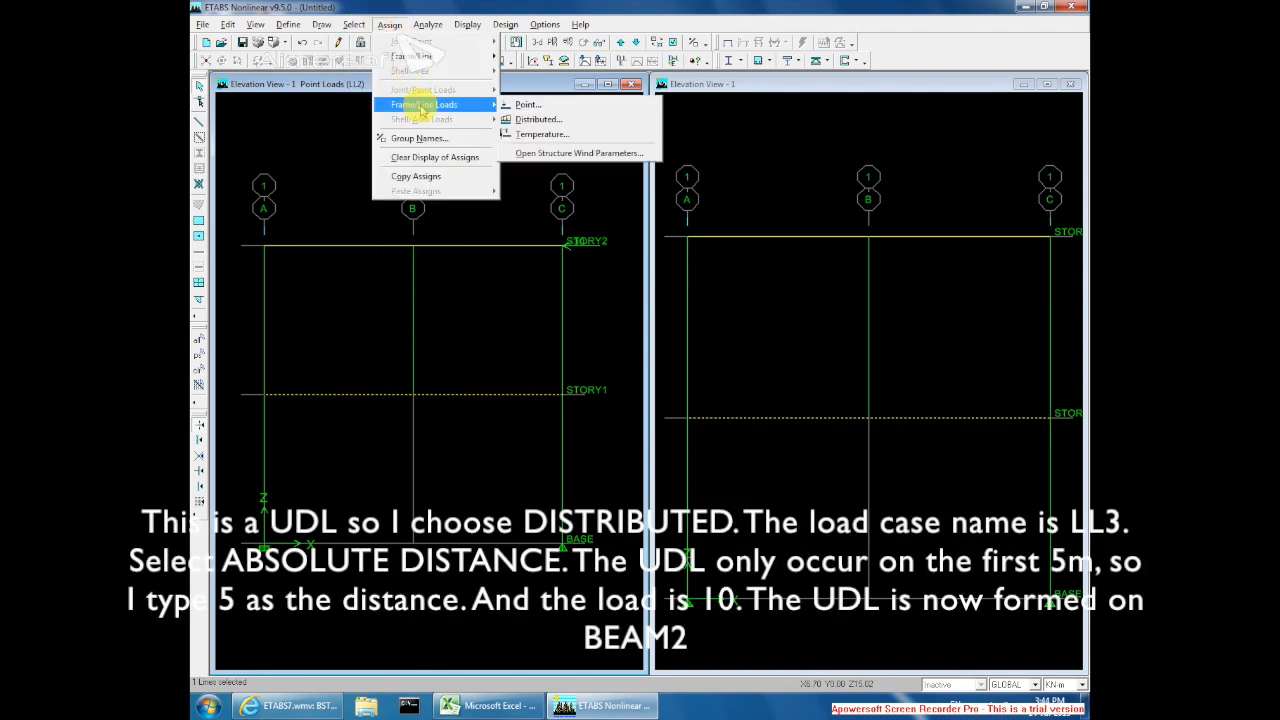
left_click(563, 120)
left_click(660, 278)
left_click(628, 318)
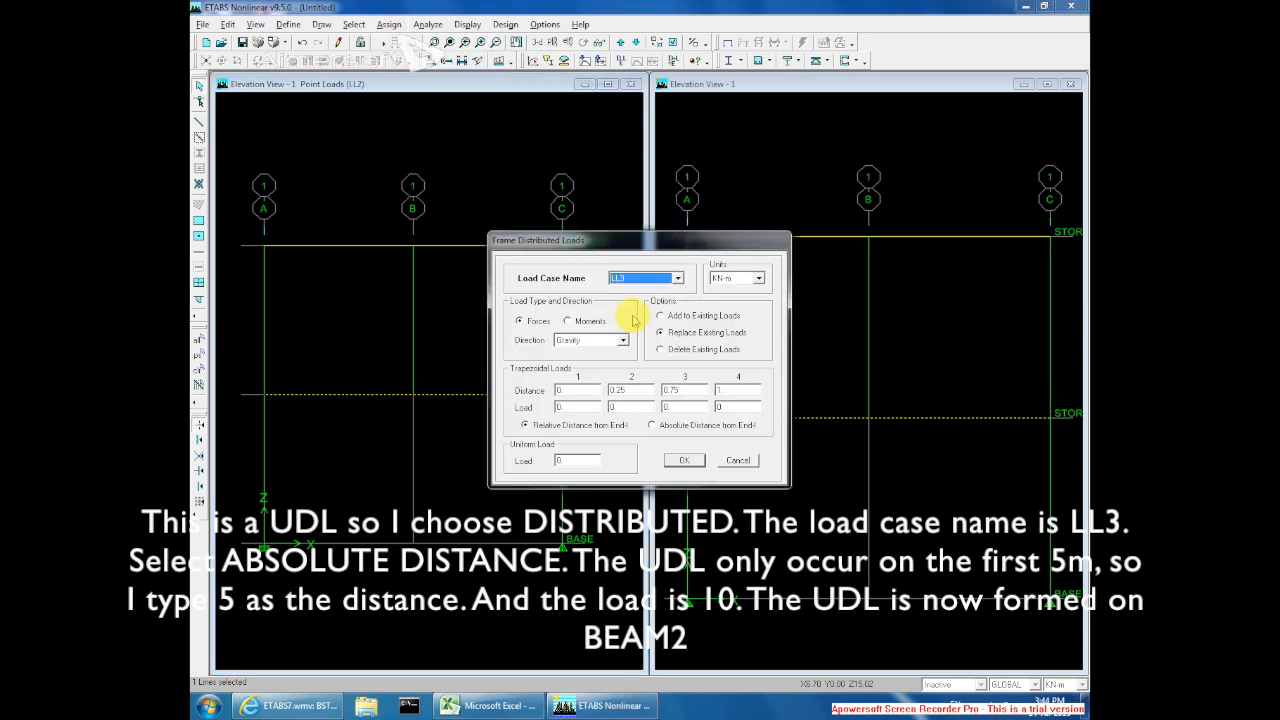
left_click(651, 426)
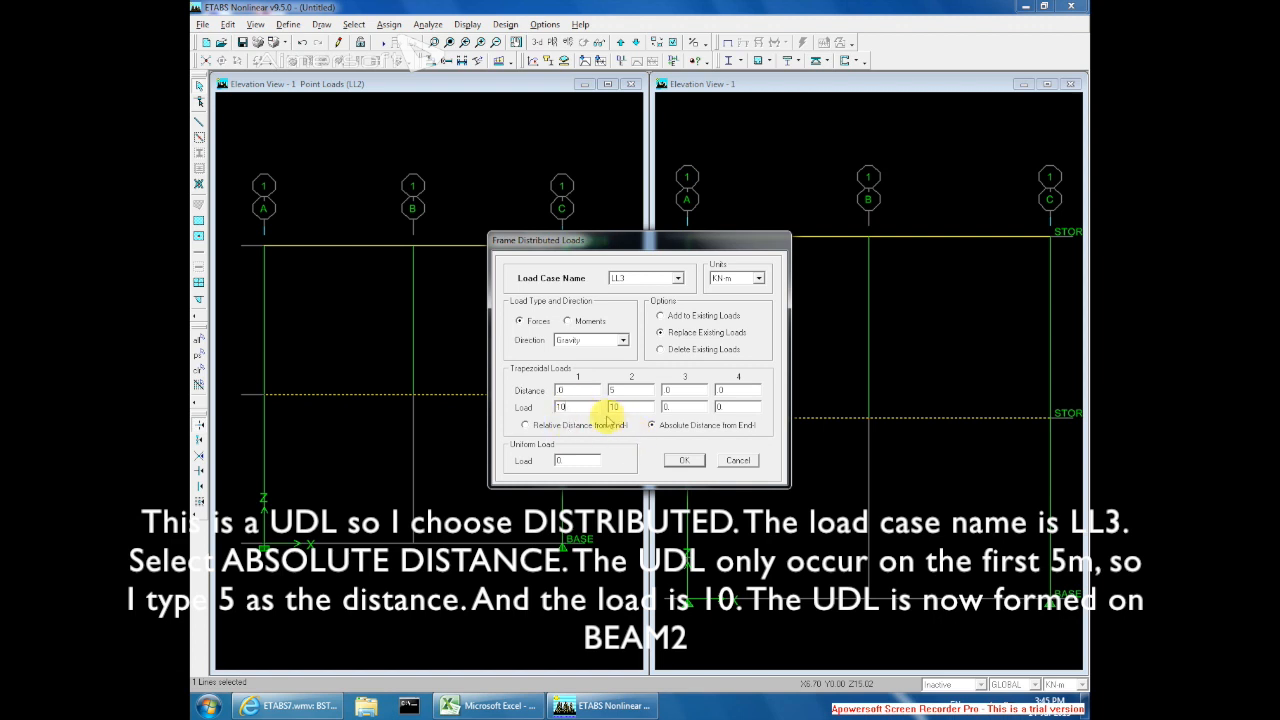
left_click_drag(580, 464, 545, 457)
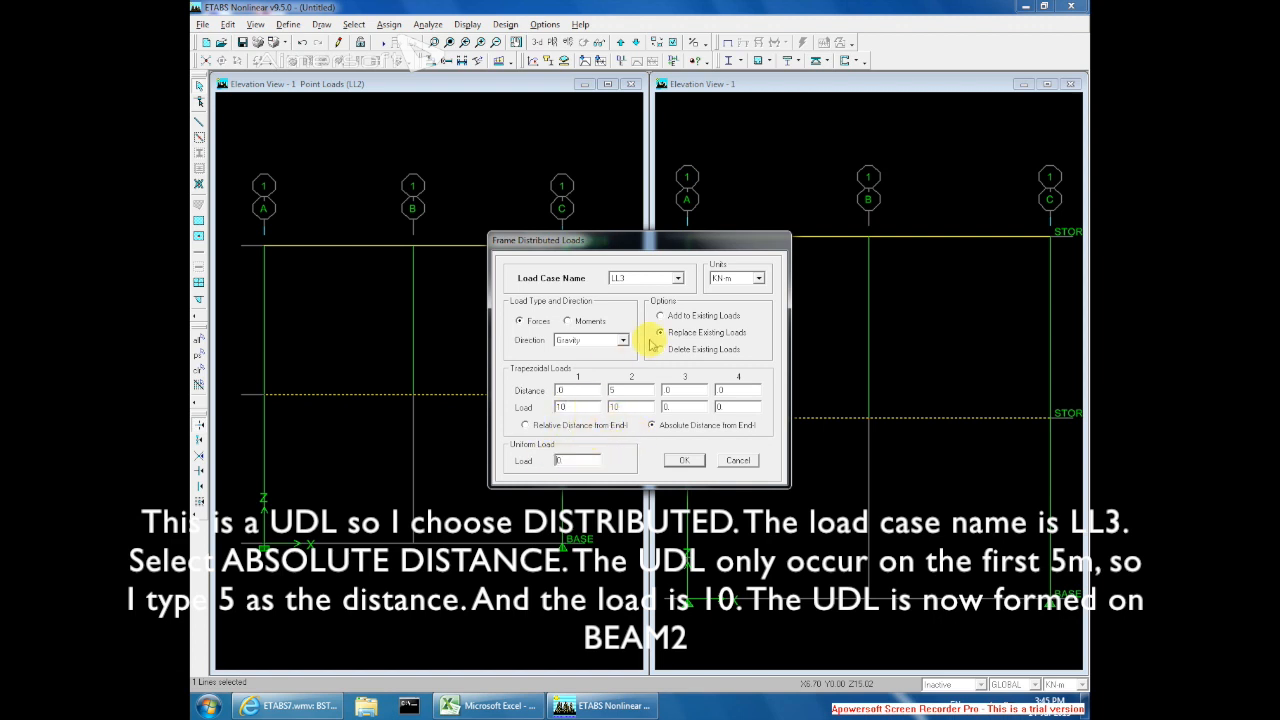
left_click(686, 463)
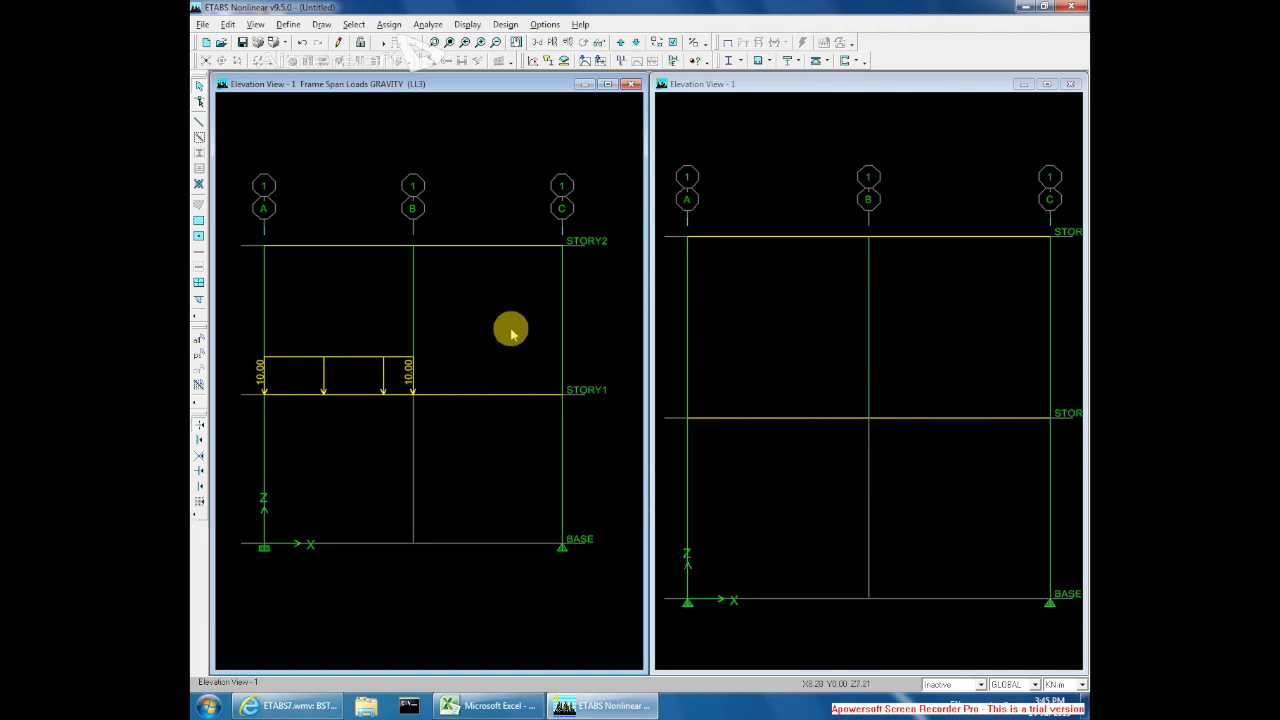
- Set the analysis options to XZ Plane degrees of freedom with dynamic analysis turned off
left_click(506, 24)
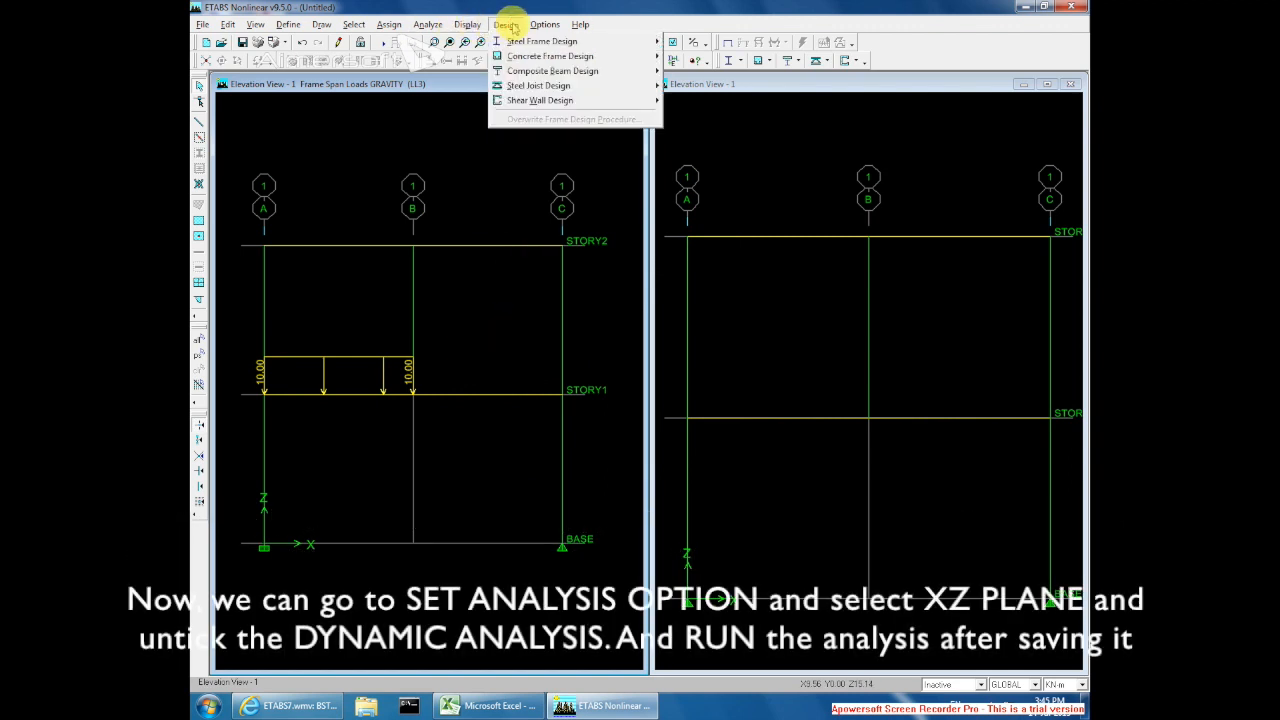
left_click(470, 25)
left_click(450, 41)
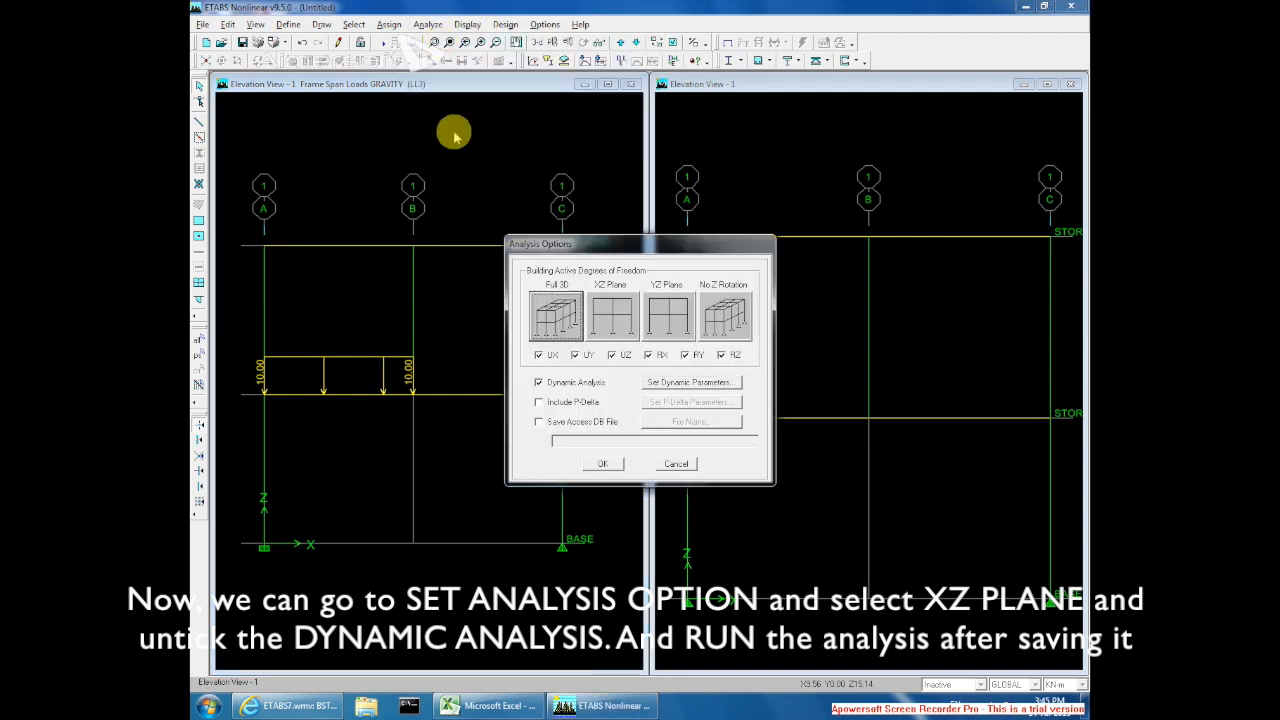
left_click(610, 314)
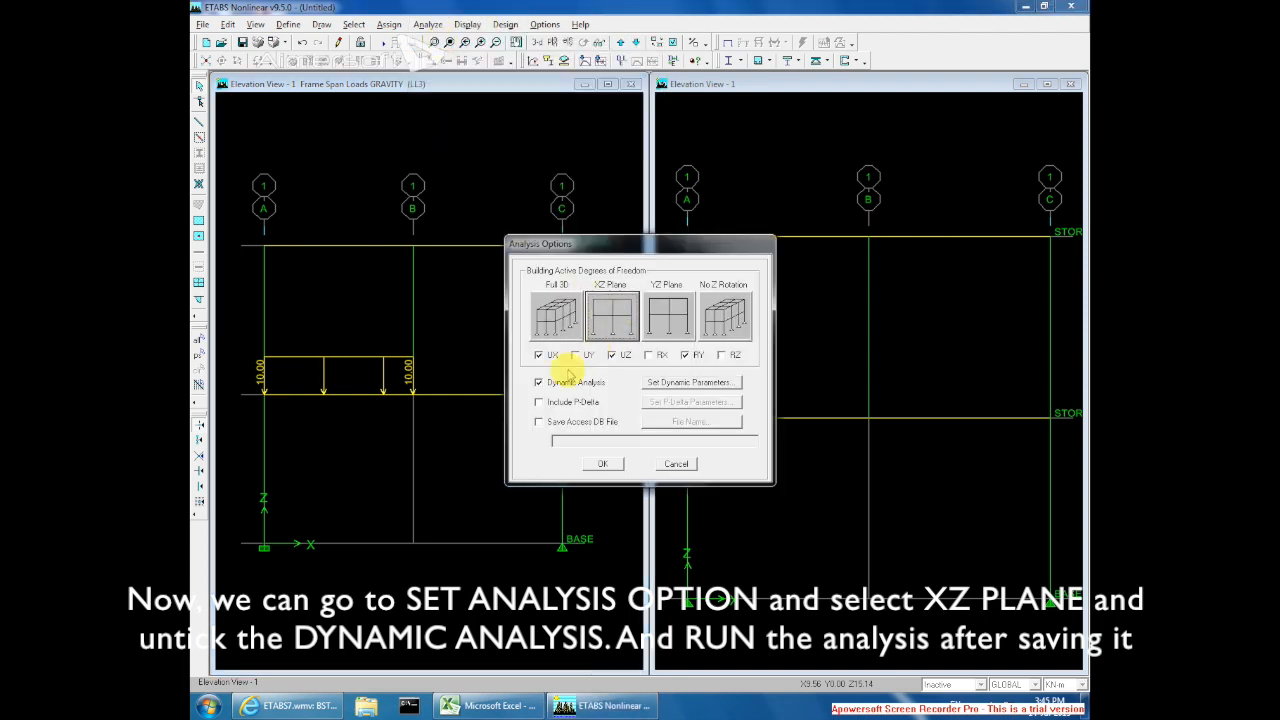
left_click(539, 383)
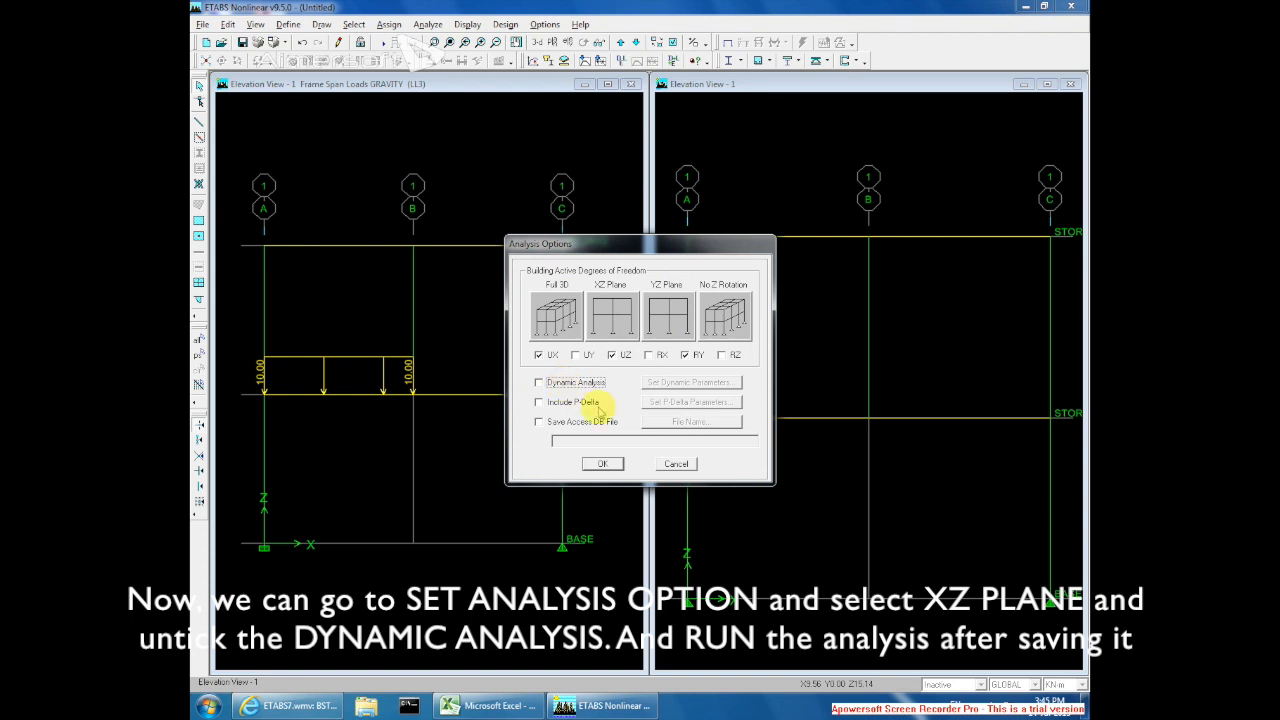
left_click(603, 464)
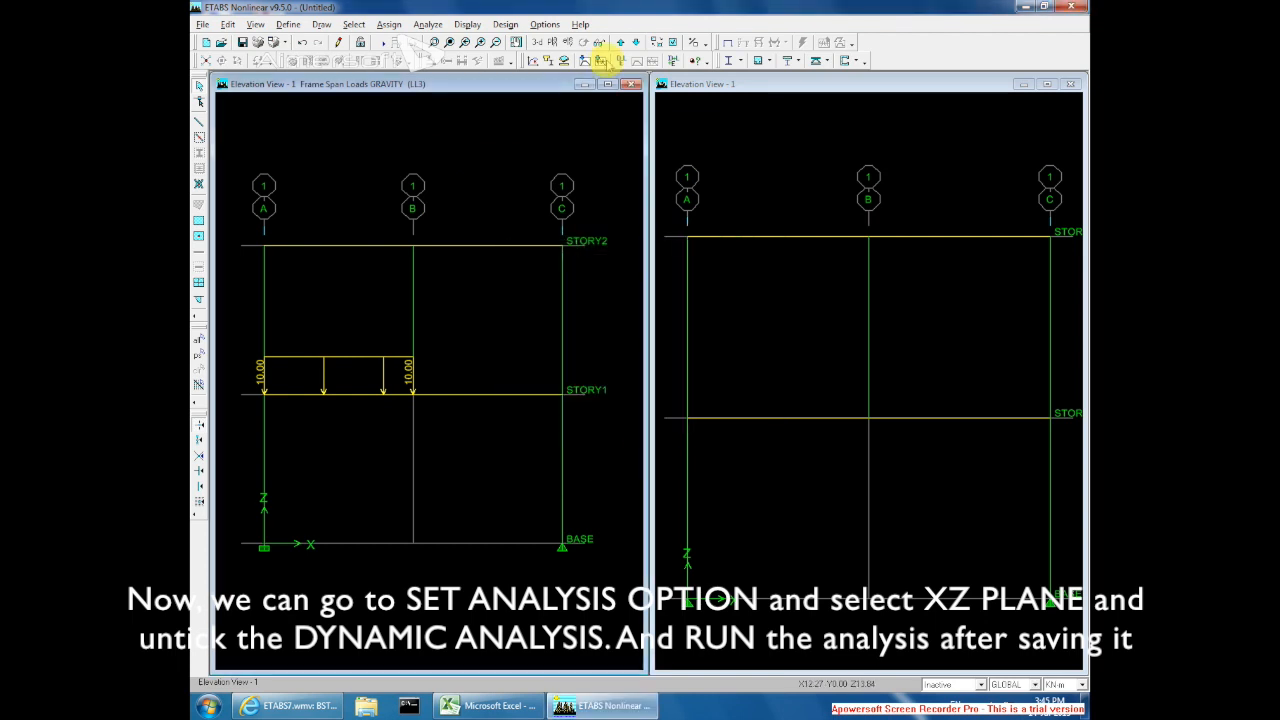
- Run the analysis, saving the model as XZCVX in a new folder created on the desktop
left_click(428, 24)
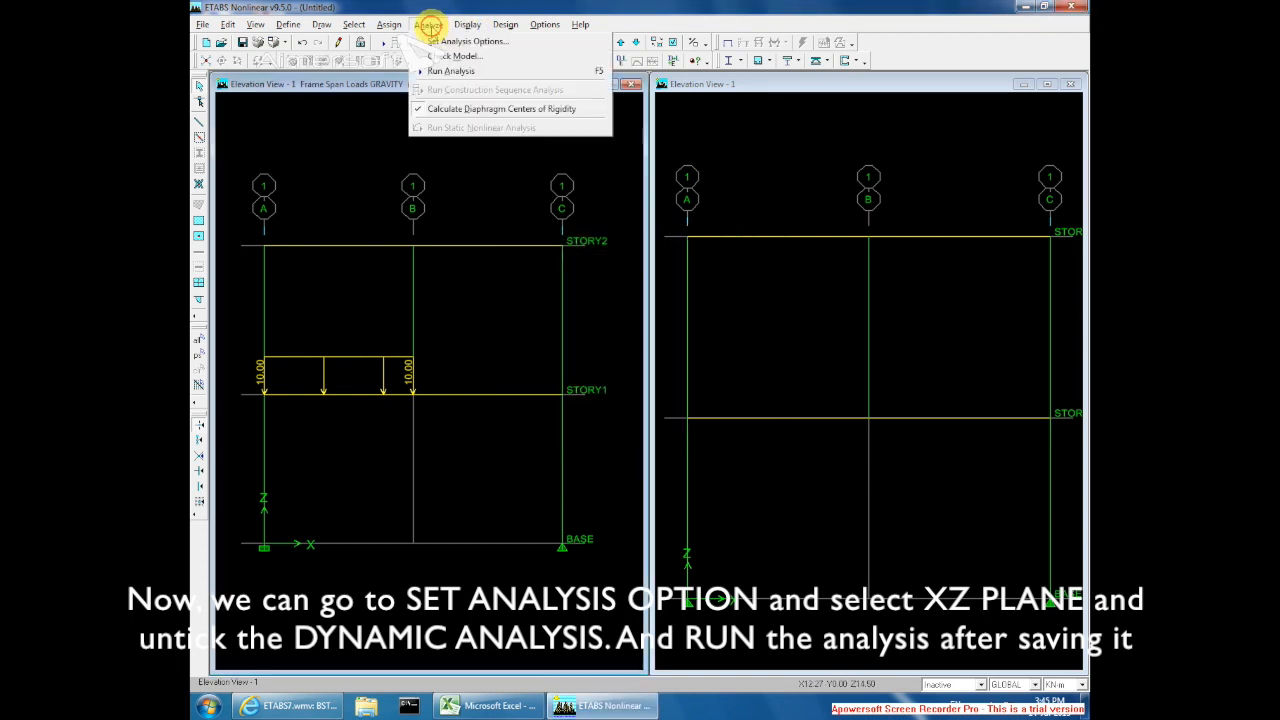
left_click(452, 72)
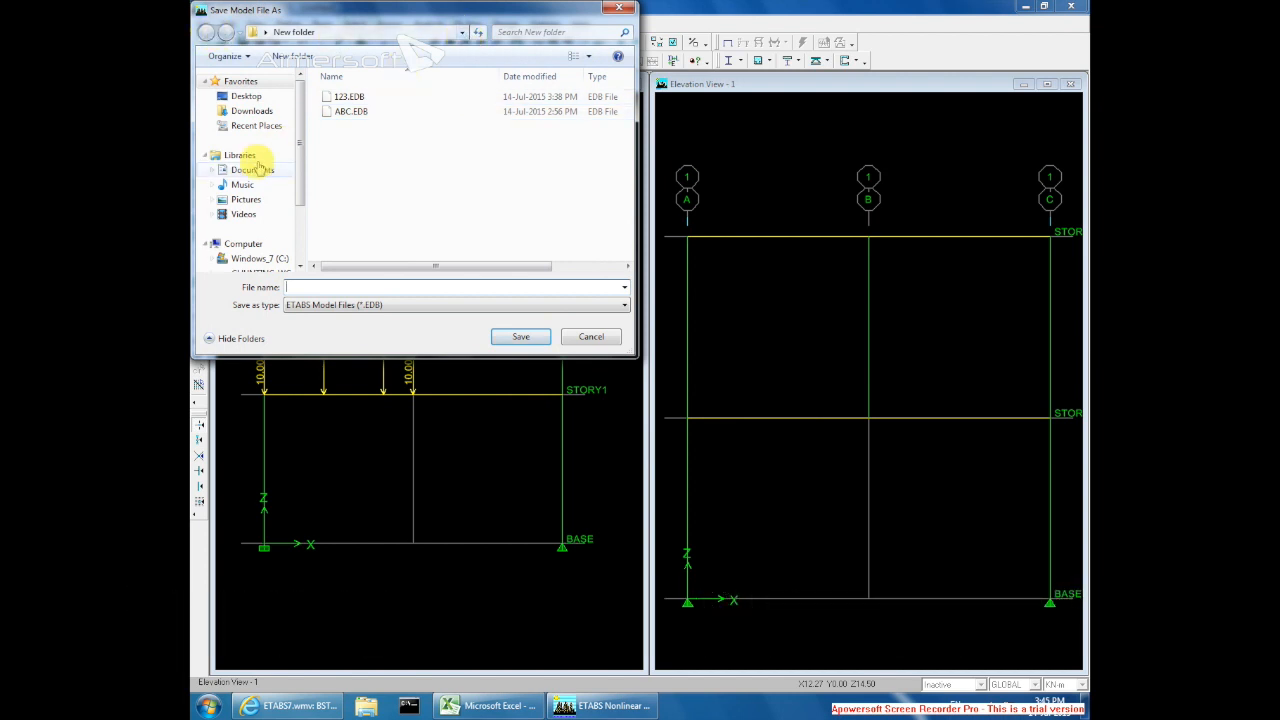
left_click(240, 96)
right_click(539, 171)
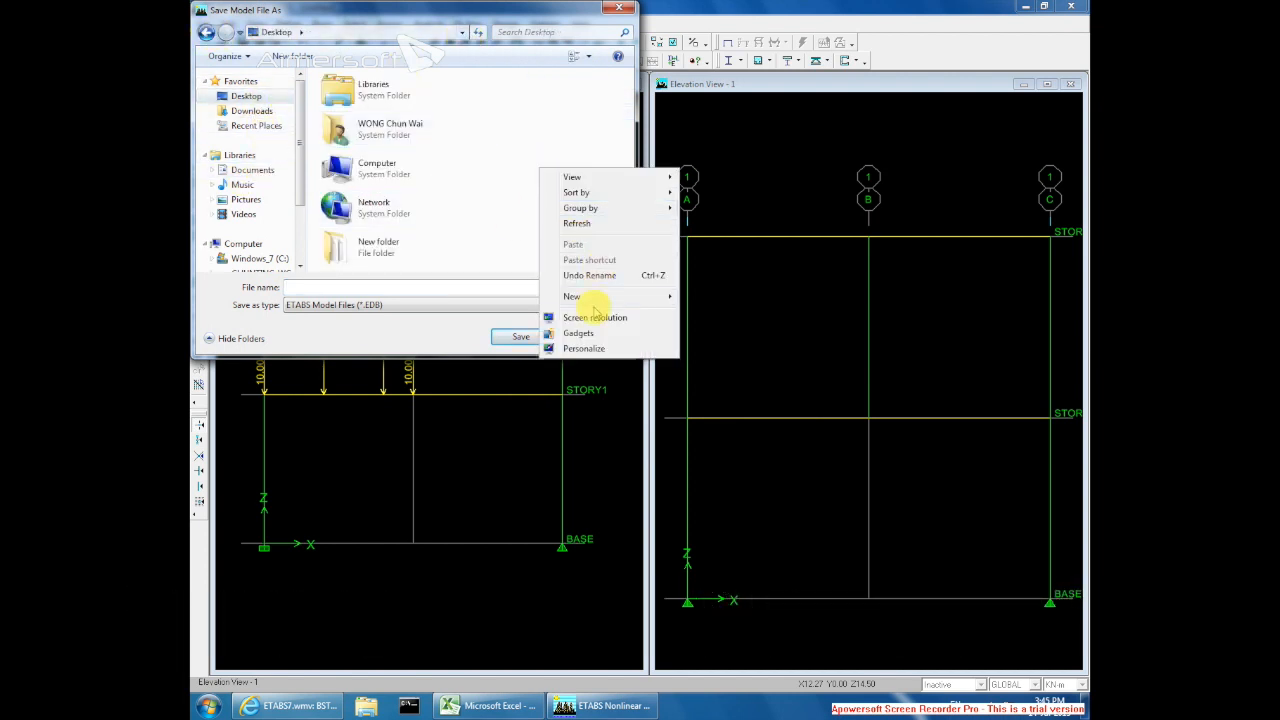
mouse_move(597, 297)
left_click(716, 288)
key("Return")
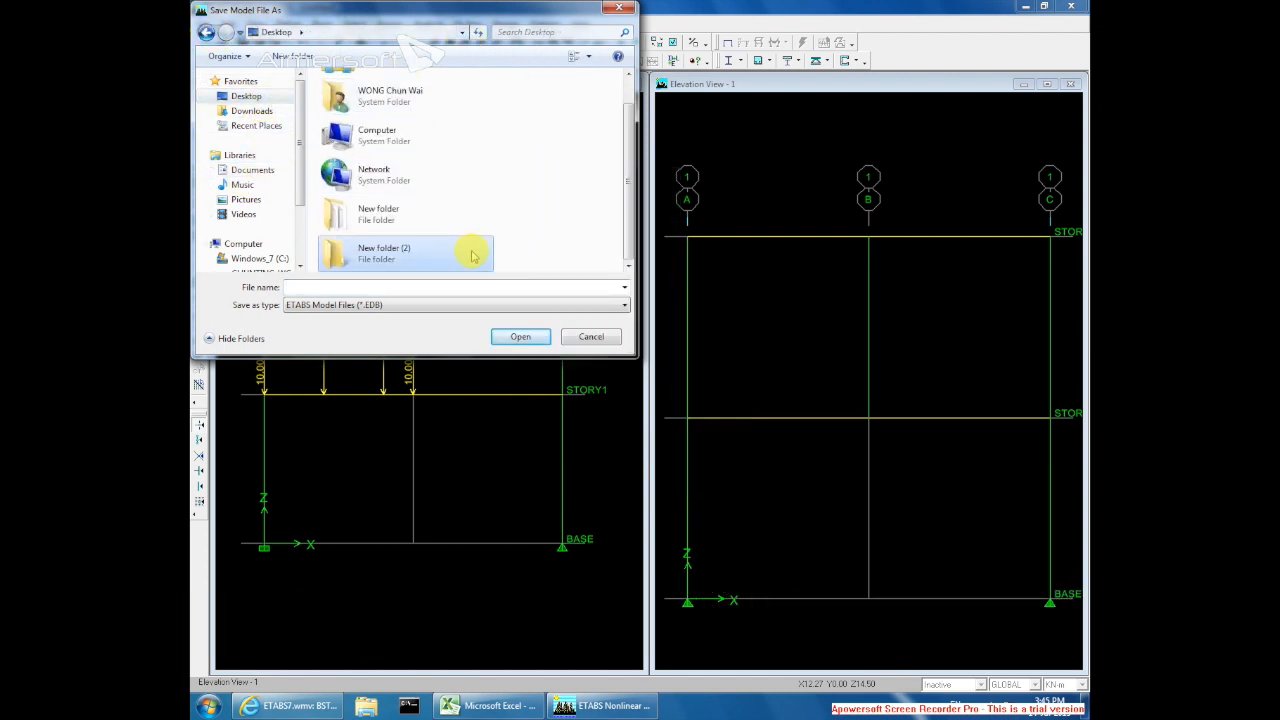
double_click(466, 251)
type("XZ")
left_click(518, 336)
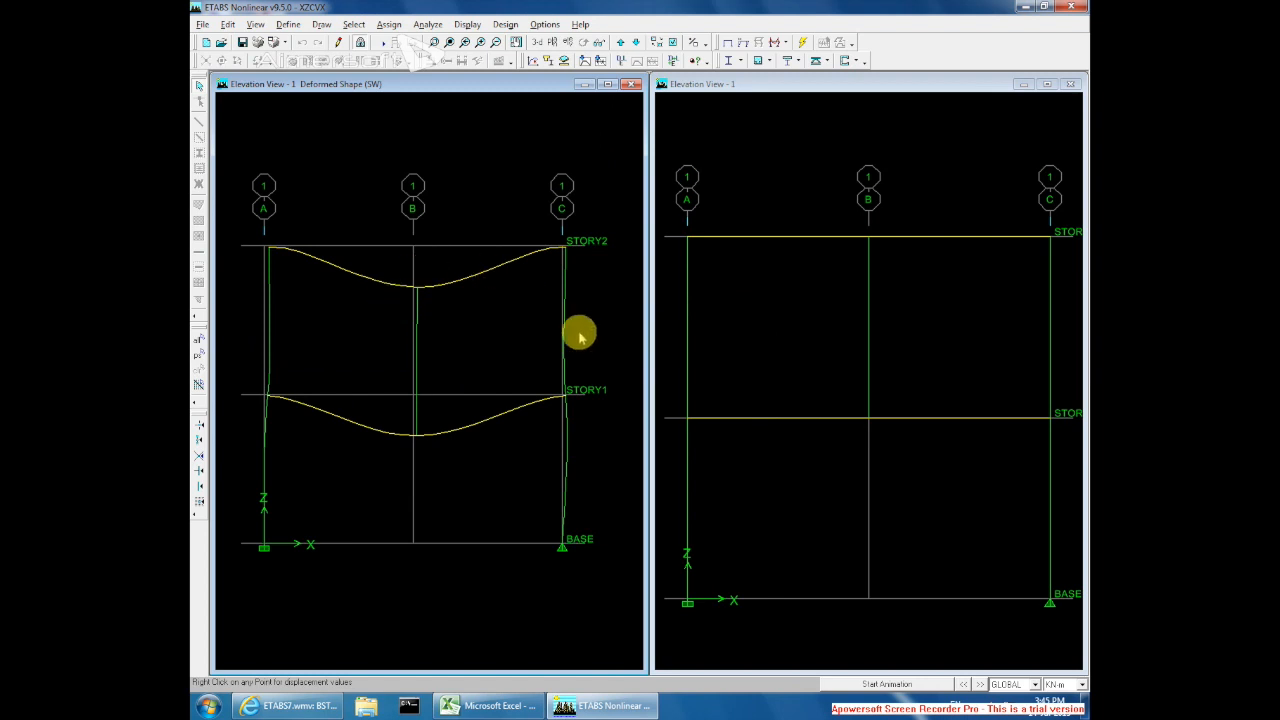
- Play and stop the animation of the SW deformed shape
left_click(868, 684)
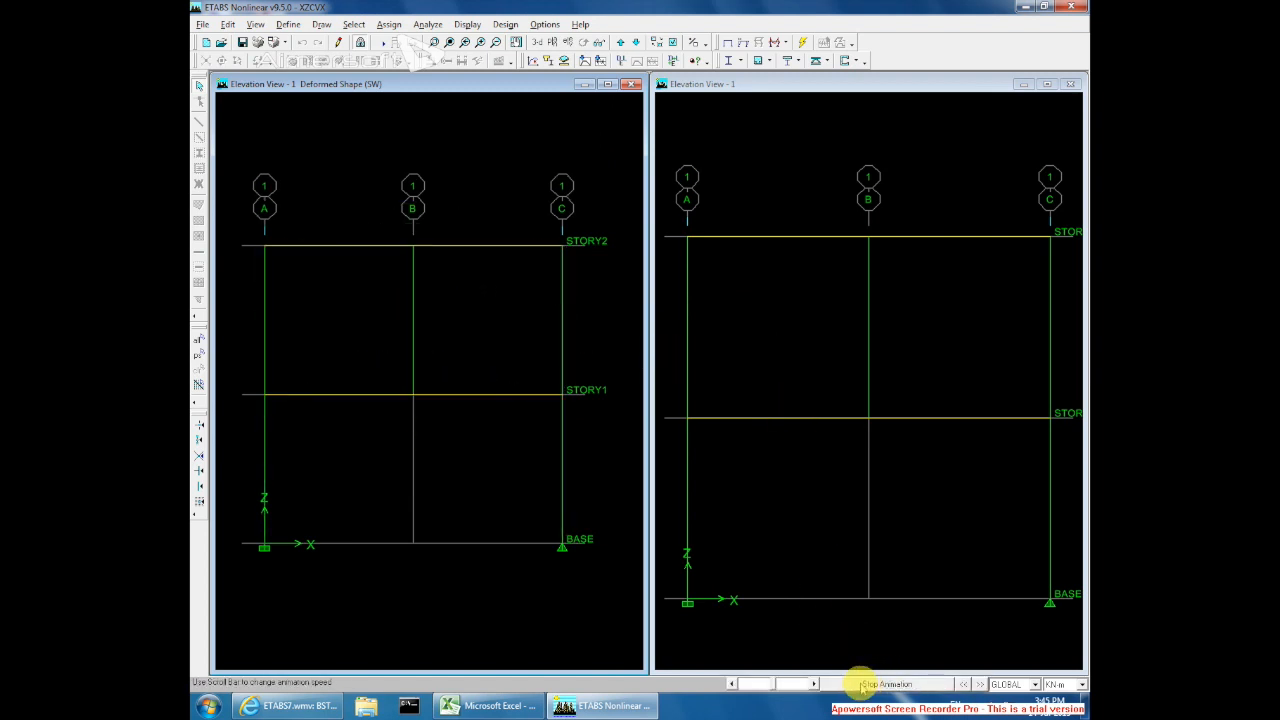
left_click(886, 684)
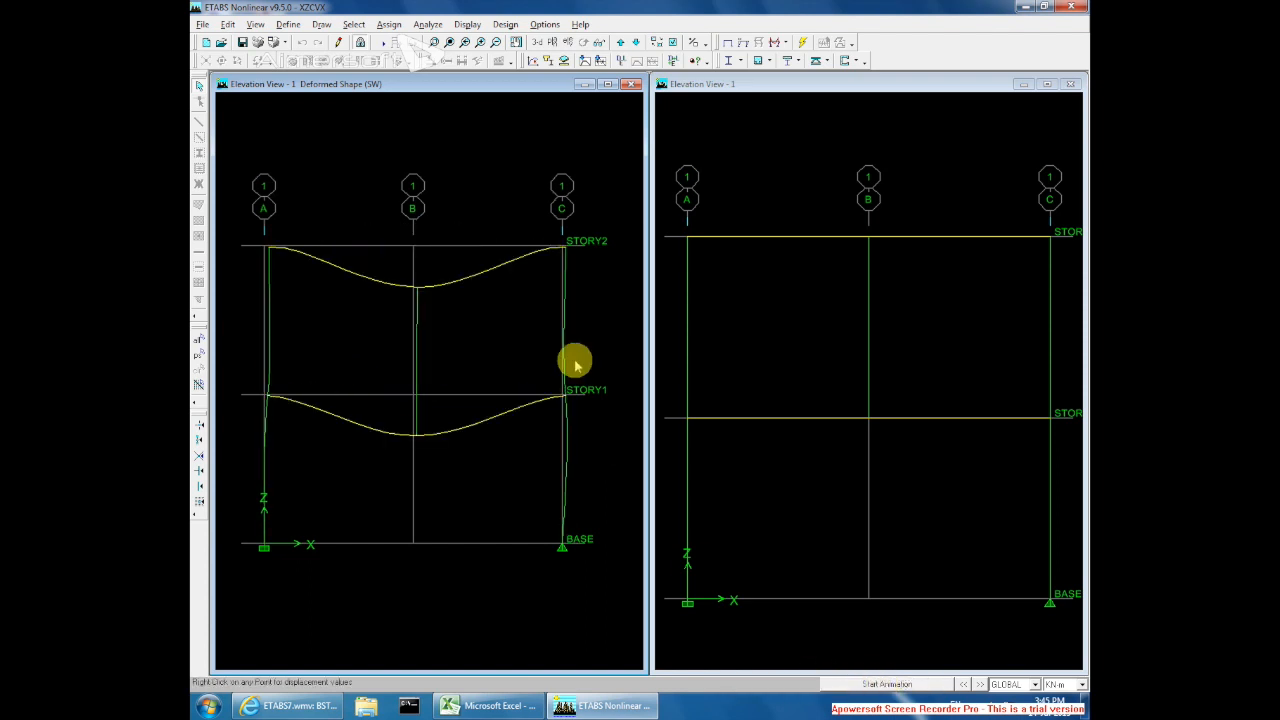
- Split the display into four view windows and set both new 3-D views to elevation 1
left_click(545, 24)
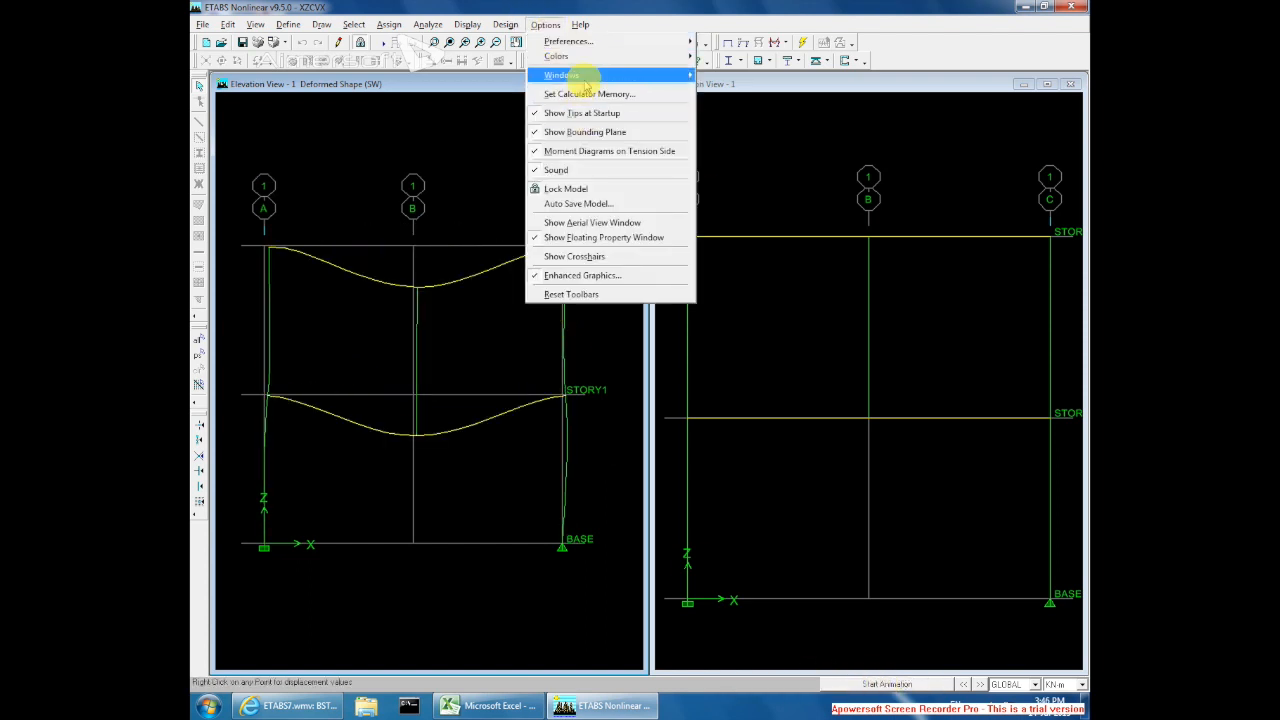
mouse_move(585, 78)
left_click(737, 125)
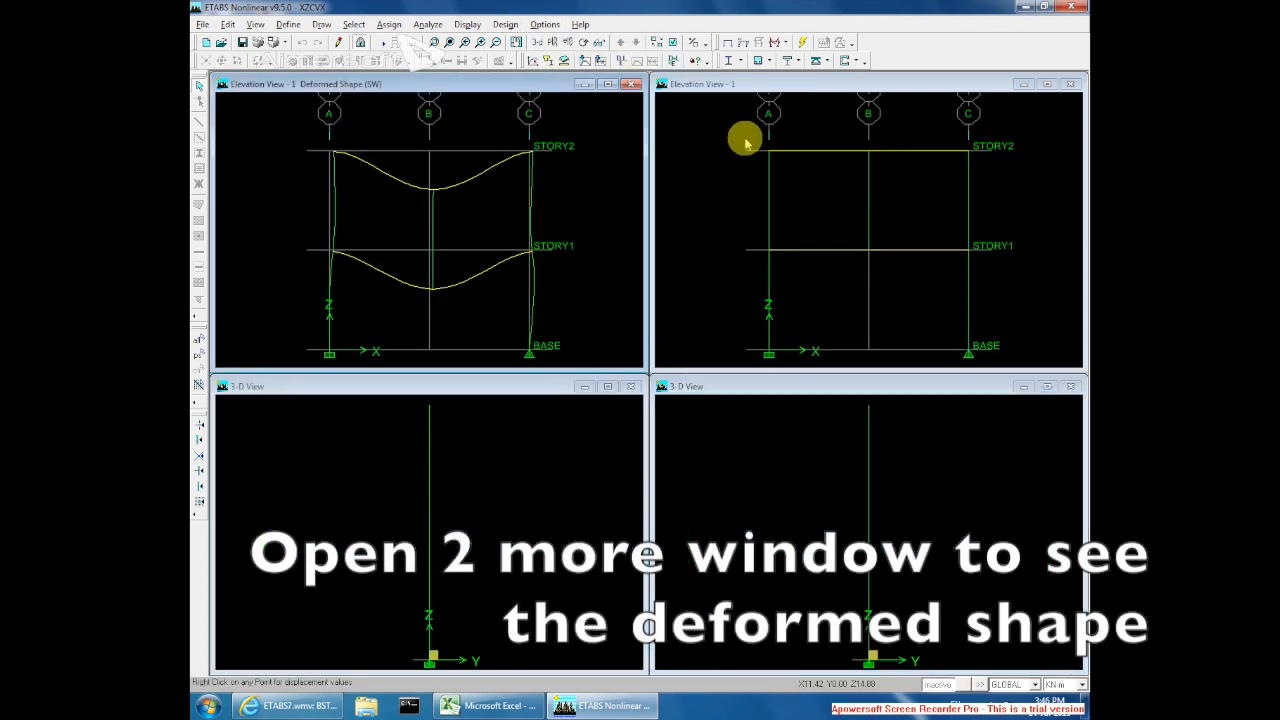
left_click(517, 446)
left_click(582, 42)
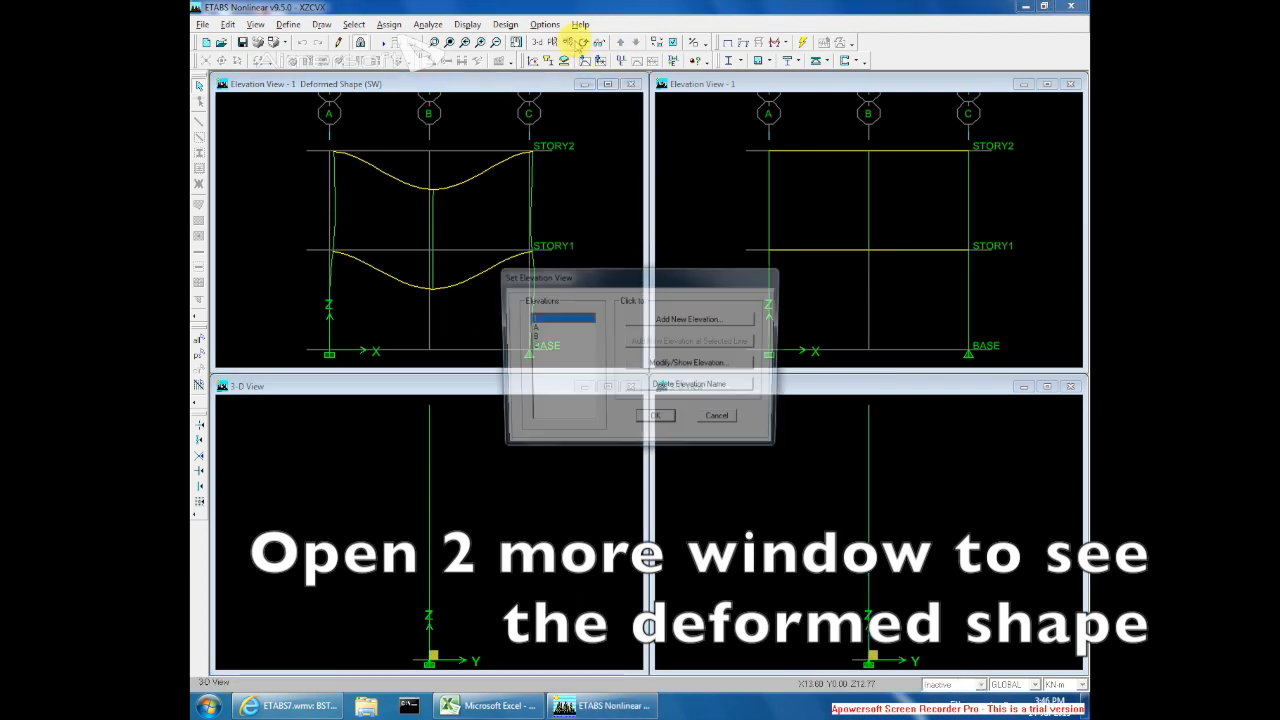
left_click(562, 318)
left_click(655, 415)
left_click(737, 431)
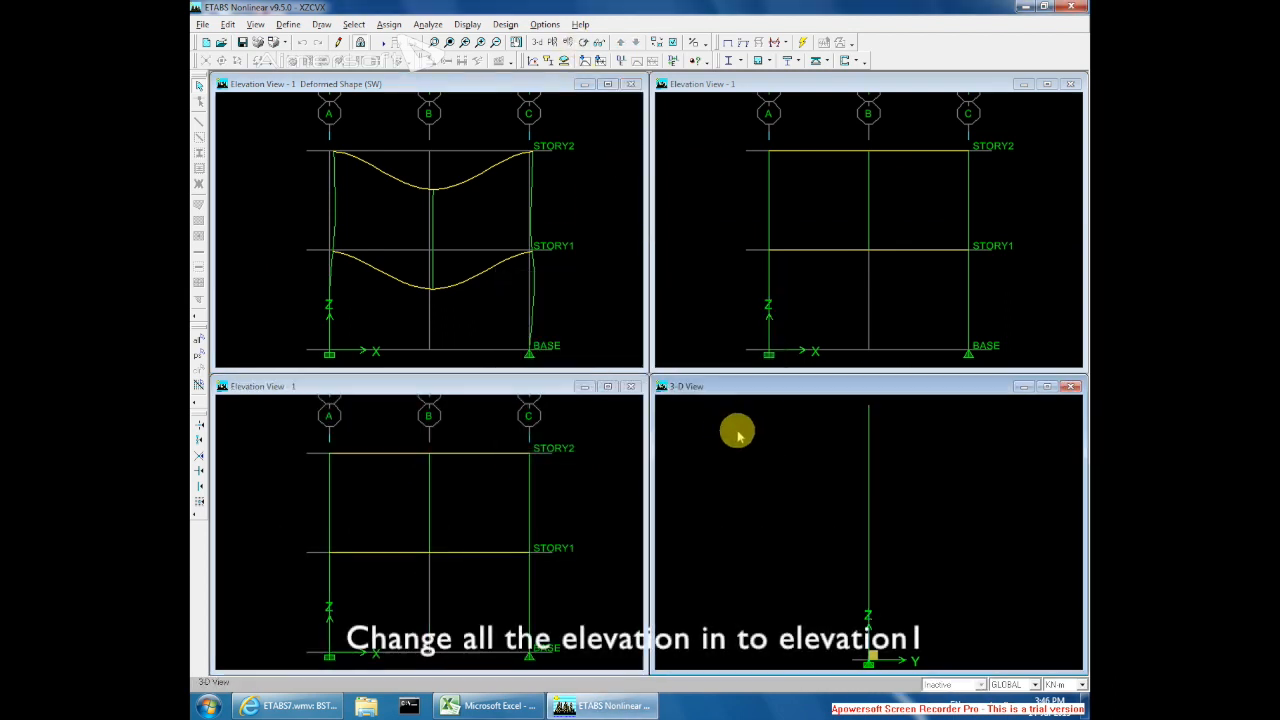
left_click(567, 42)
left_click(657, 422)
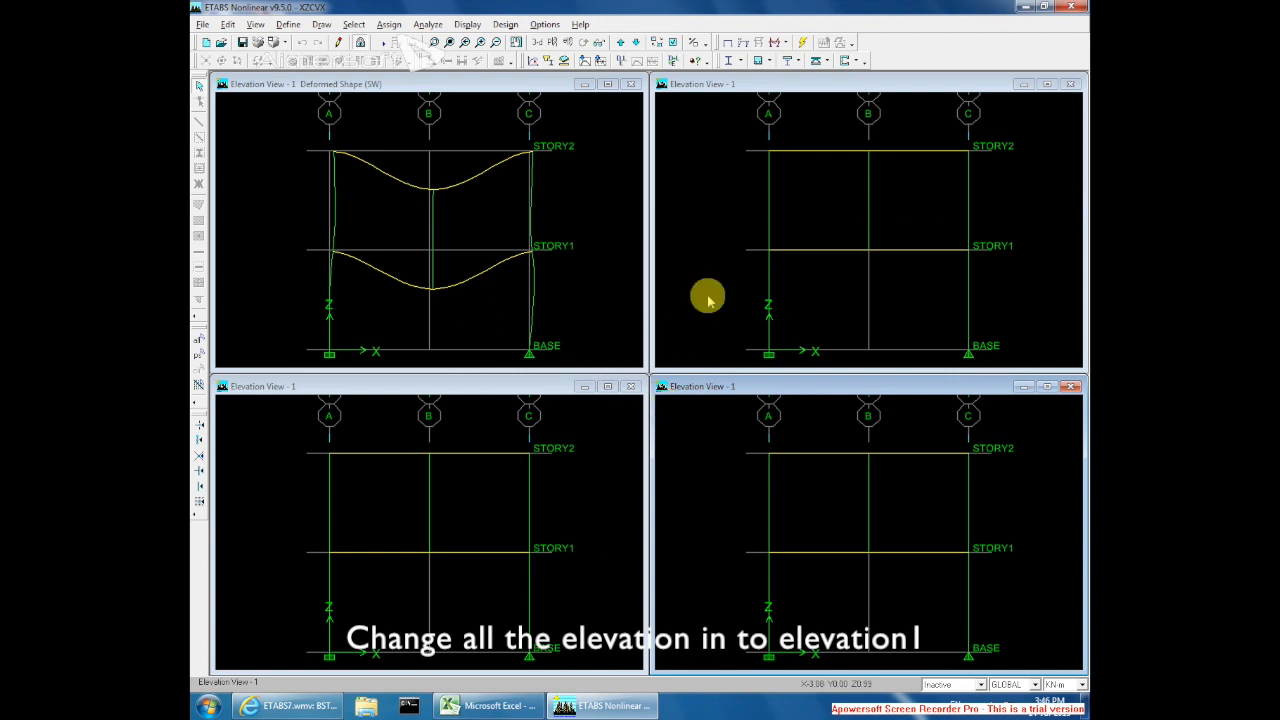
- Show the LL1 Static Load deformed shape in the undeformed elevation view beside the SW view, with auto scaling and cubic curve
left_click(706, 237)
left_click(430, 24)
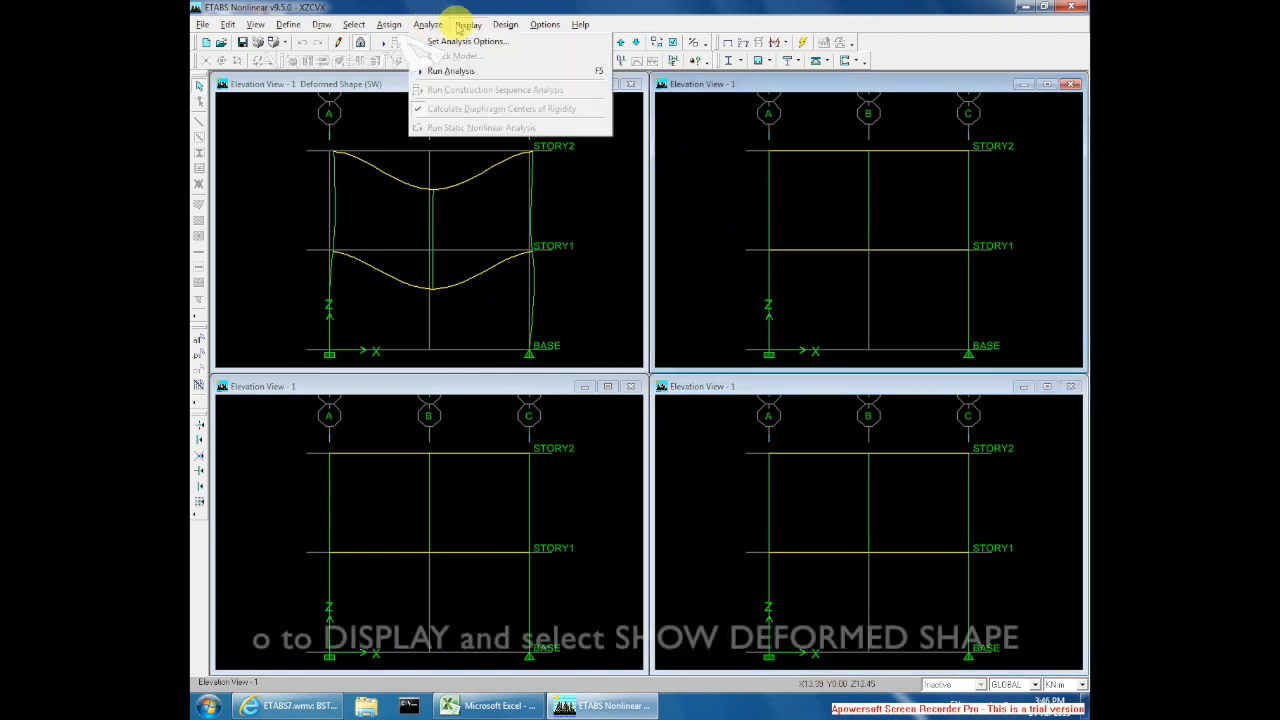
mouse_move(467, 24)
left_click(479, 78)
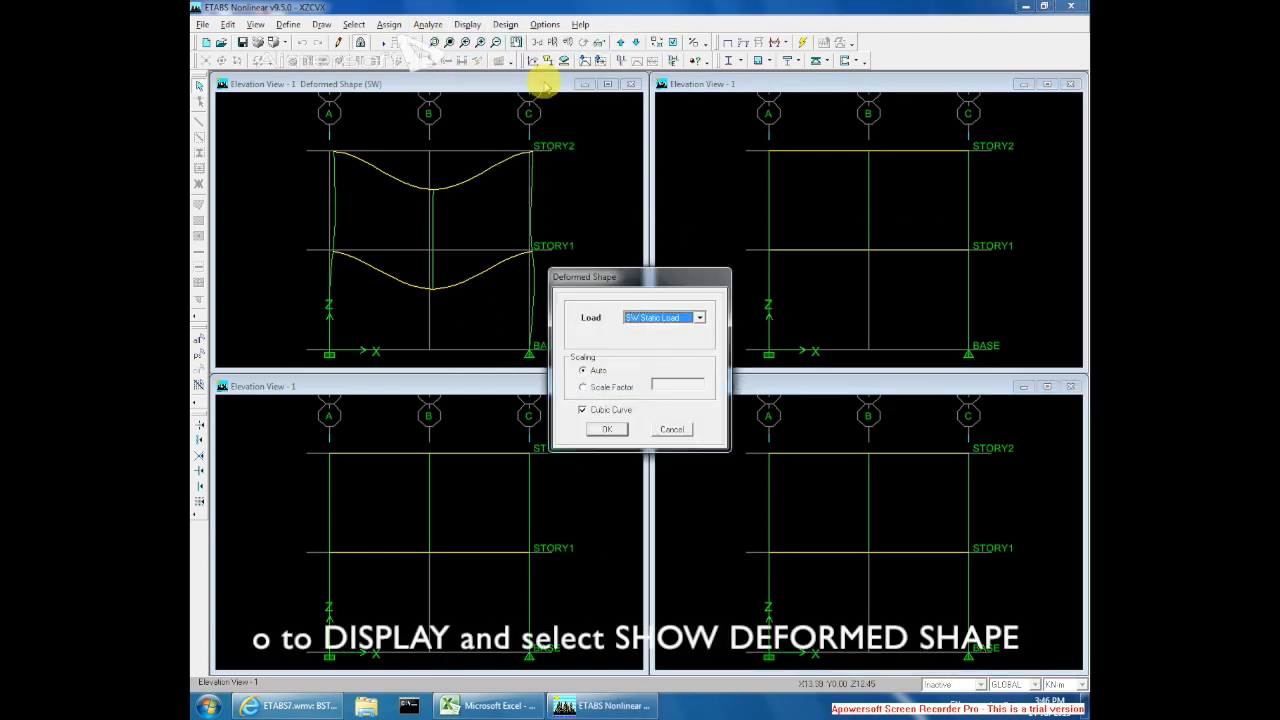
left_click(670, 317)
left_click(662, 340)
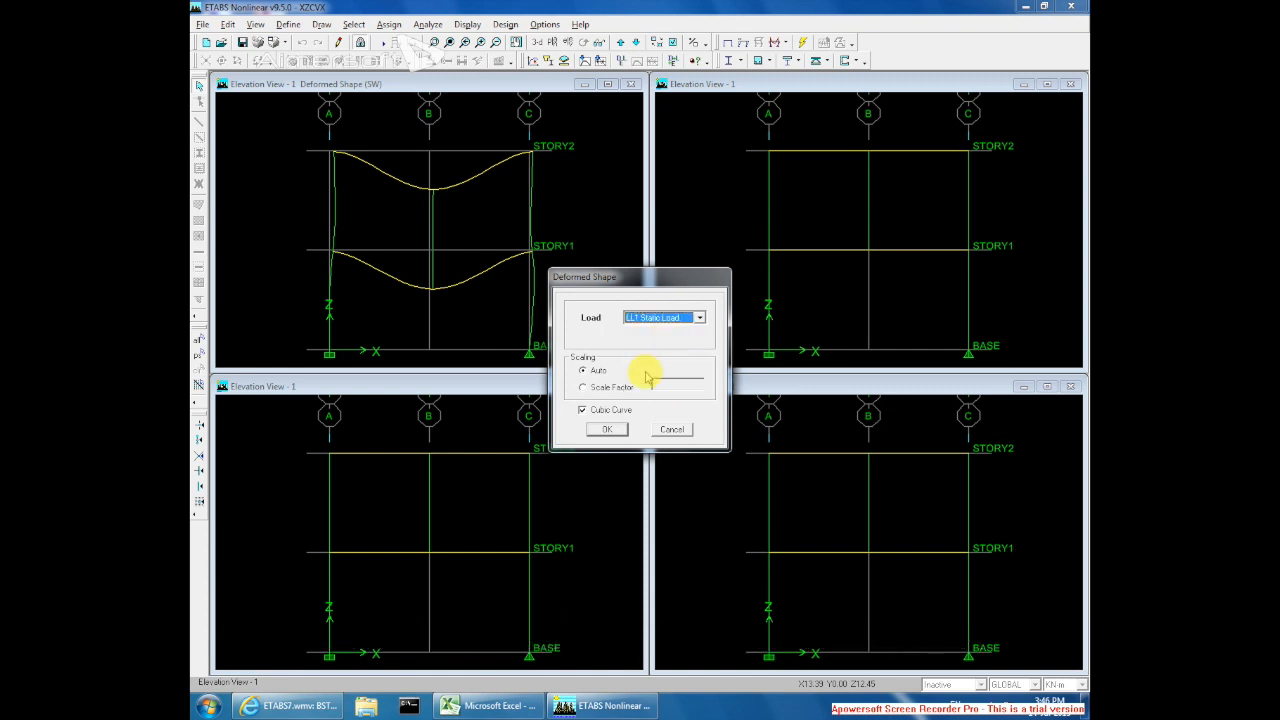
left_click(607, 429)
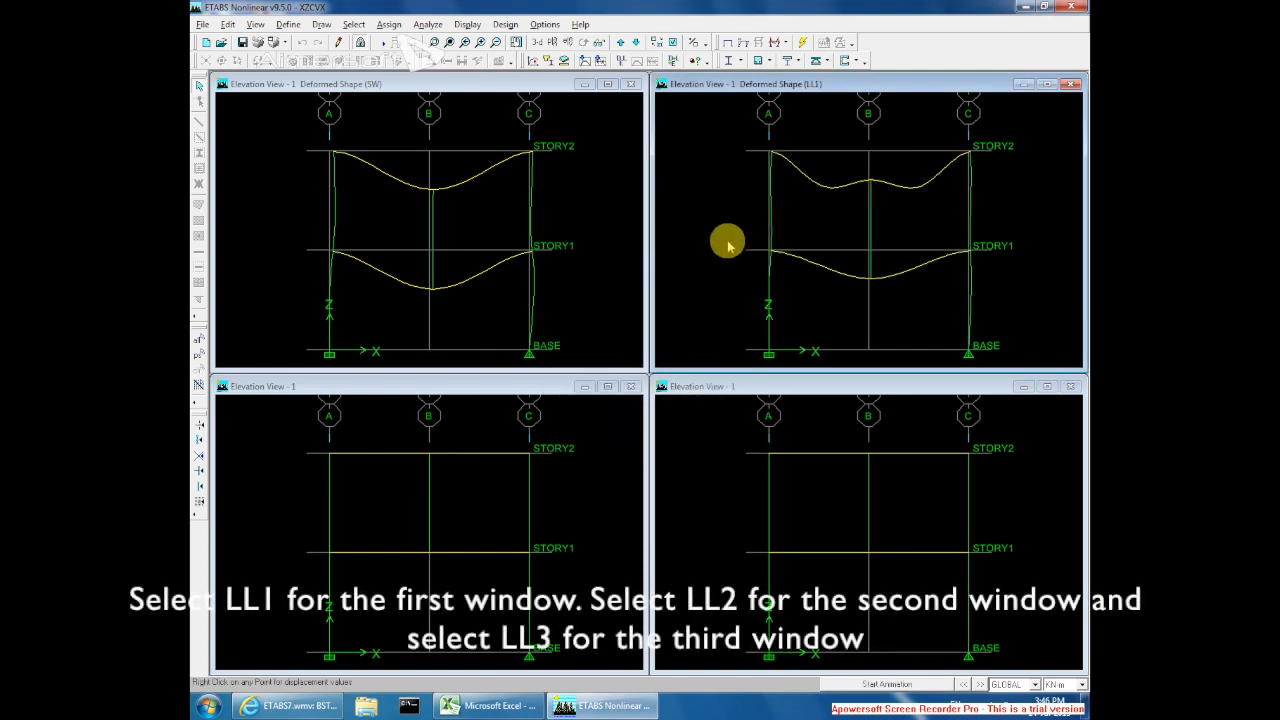
- Show the LL2 Static Load deformed shape in the elevation view below the SW view, with auto scaling and cubic curve
left_click(620, 442)
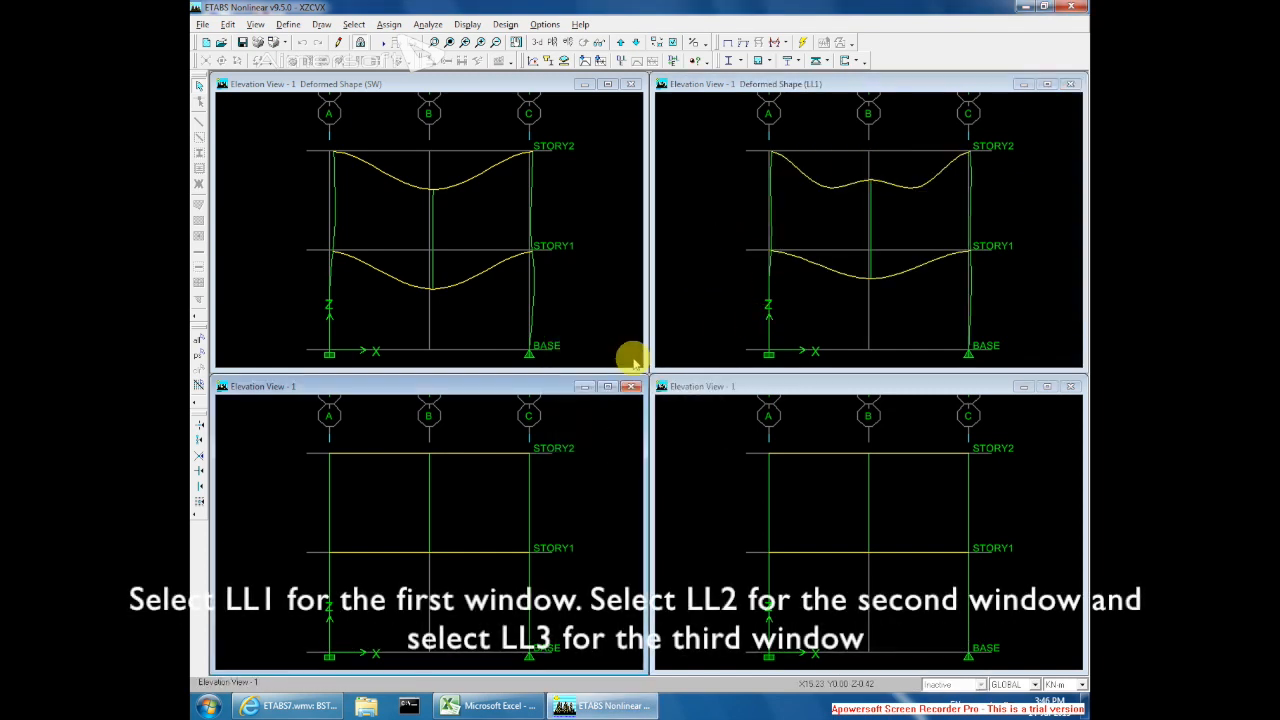
left_click(468, 24)
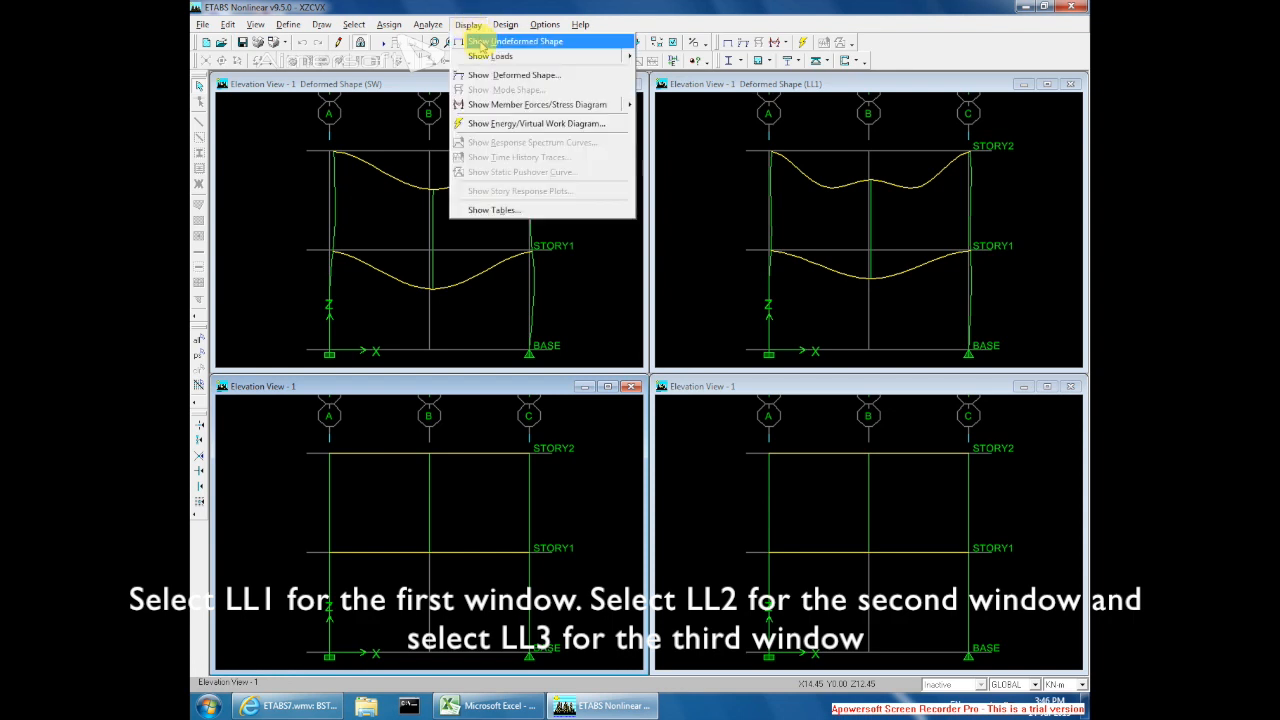
left_click(490, 80)
left_click(697, 317)
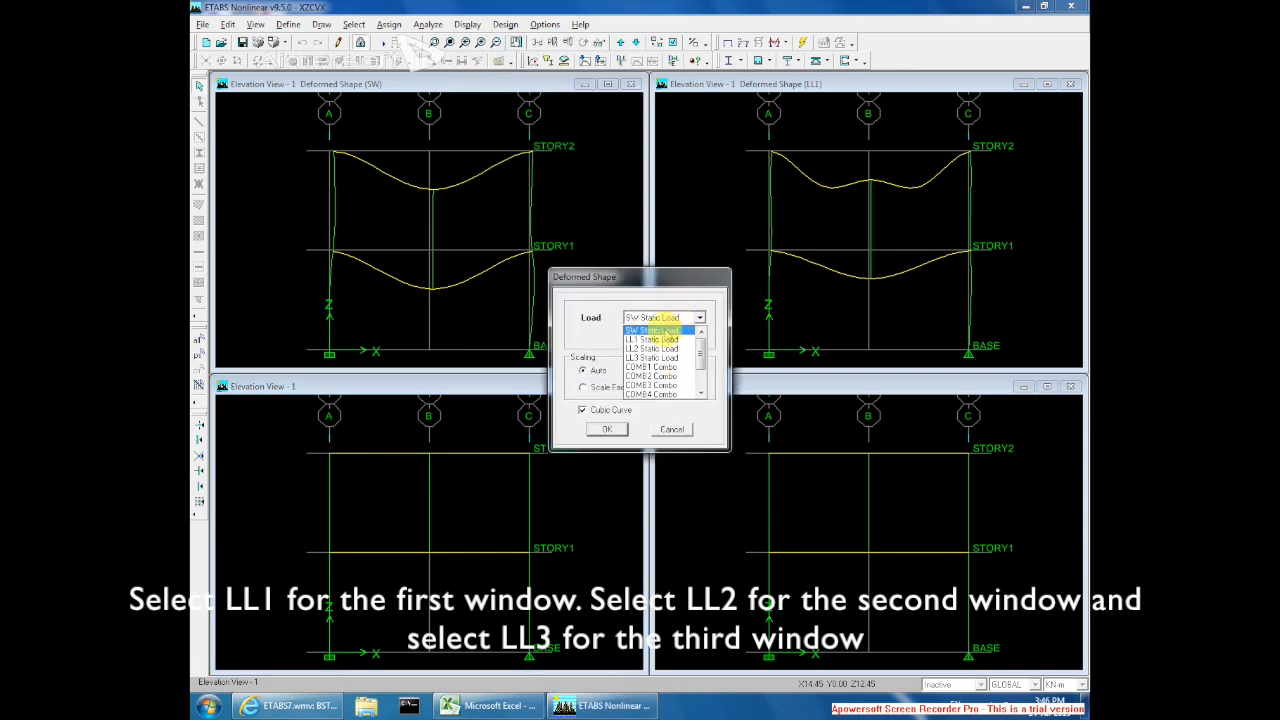
left_click(655, 352)
left_click(620, 432)
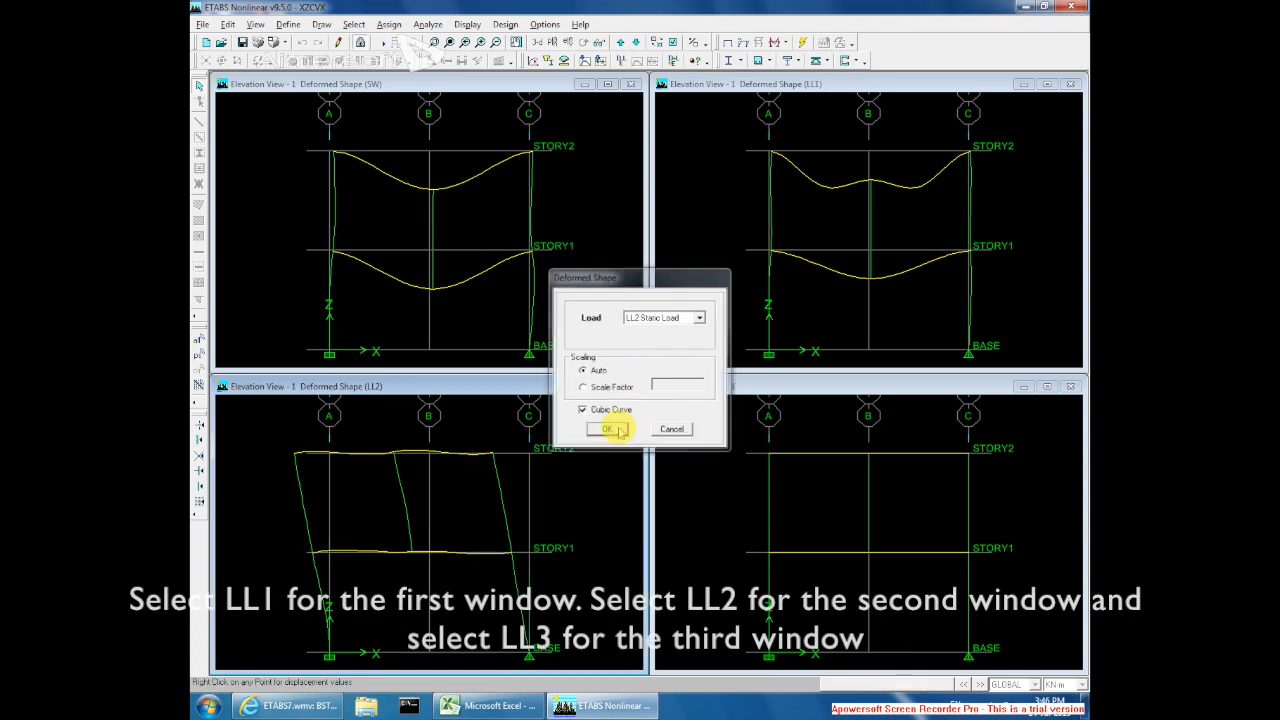
- Show the LL3 Static Load deformed shape in the remaining undeformed elevation view, with auto scaling and cubic curve
left_click(680, 437)
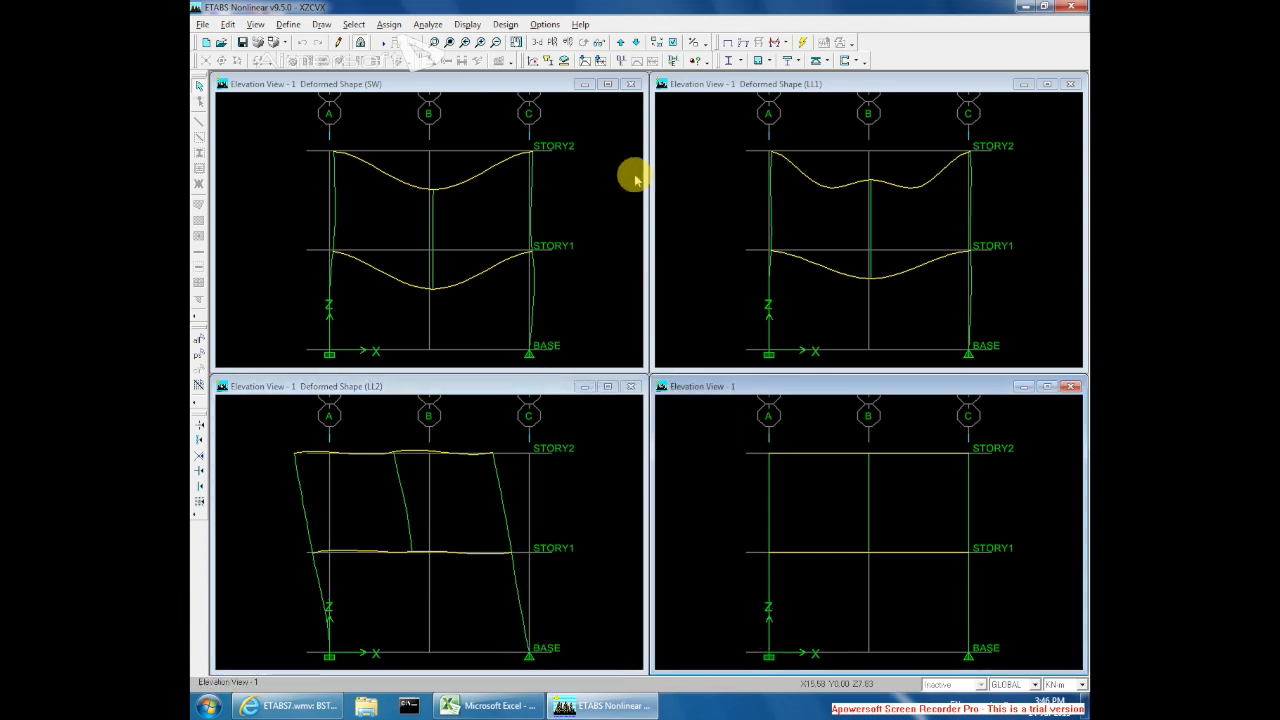
left_click(468, 24)
left_click(490, 76)
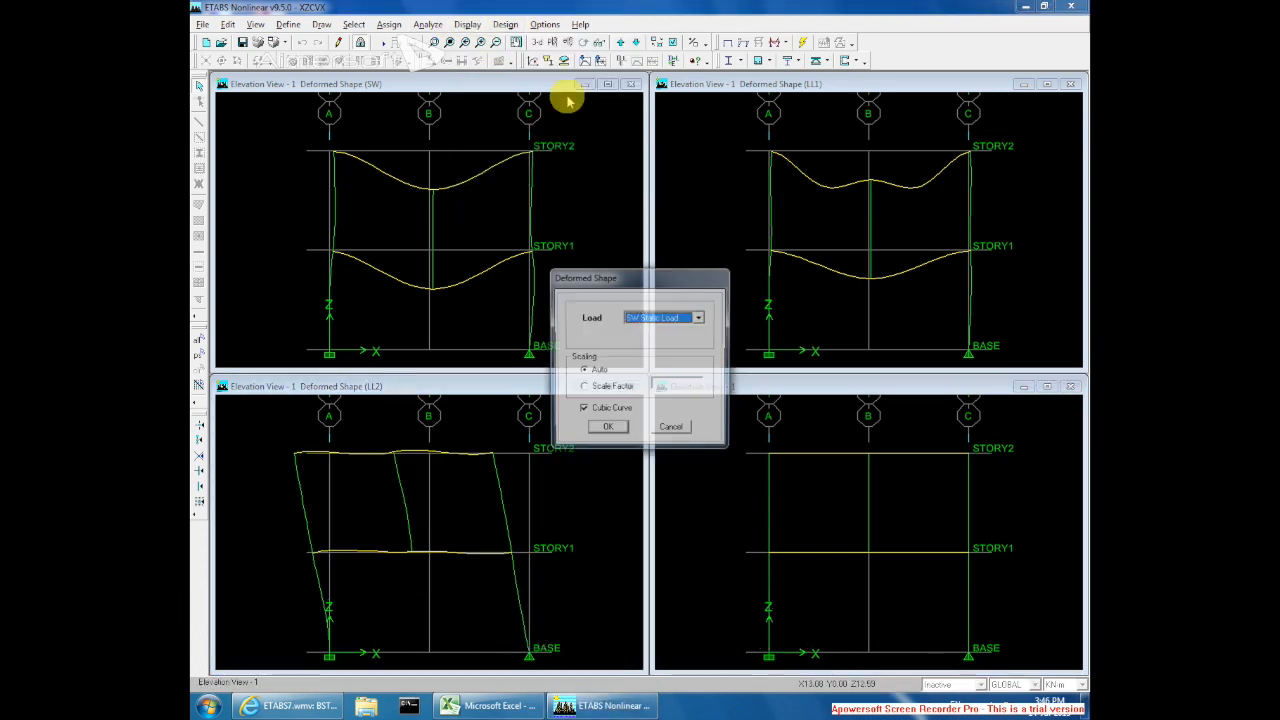
left_click(645, 318)
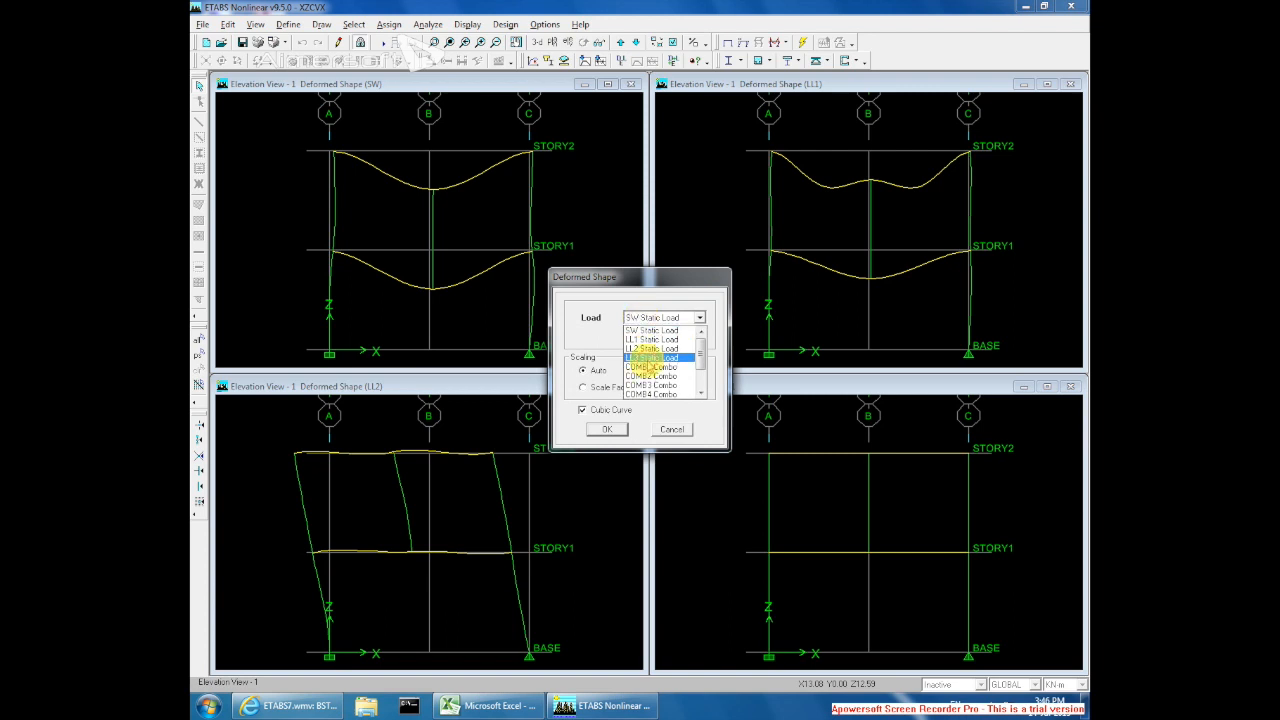
left_click(651, 357)
left_click(606, 429)
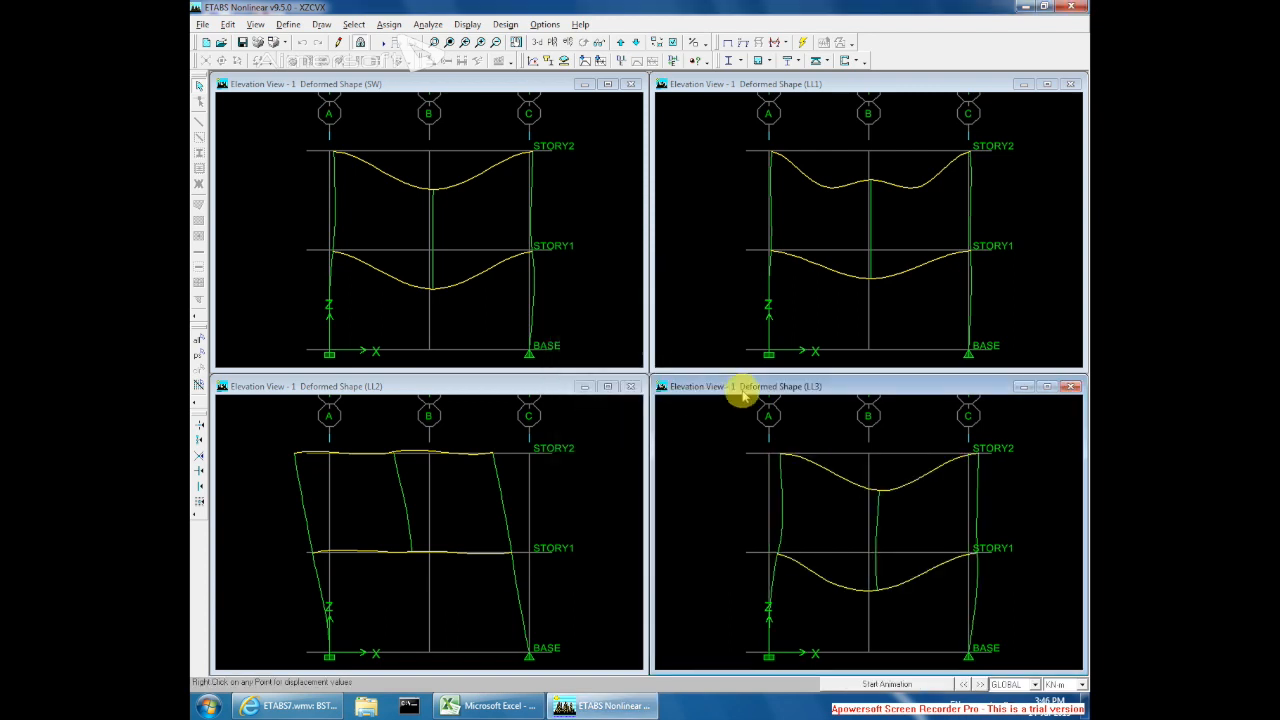
- Animate the deformed shapes of SW, LL1, LL2 and LL3 in their four views to examine how the frame moves
left_click(623, 471)
left_click(623, 300)
left_click(893, 683)
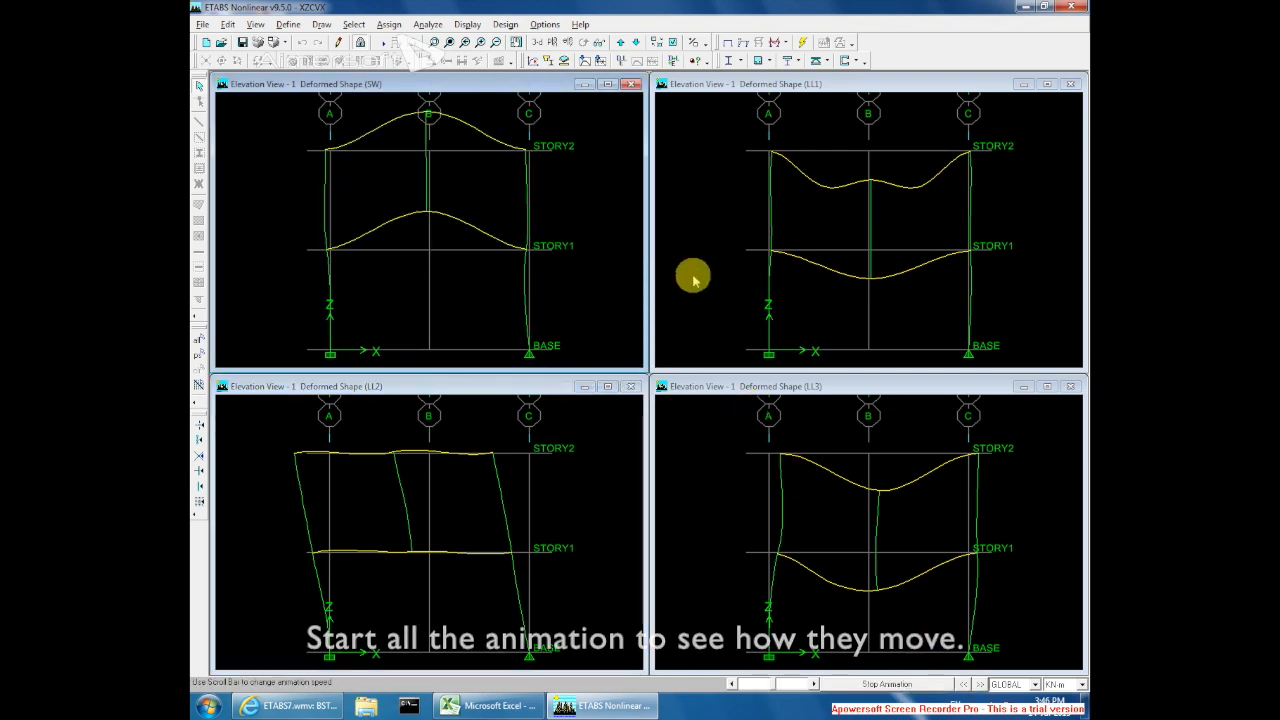
left_click(686, 277)
left_click(897, 684)
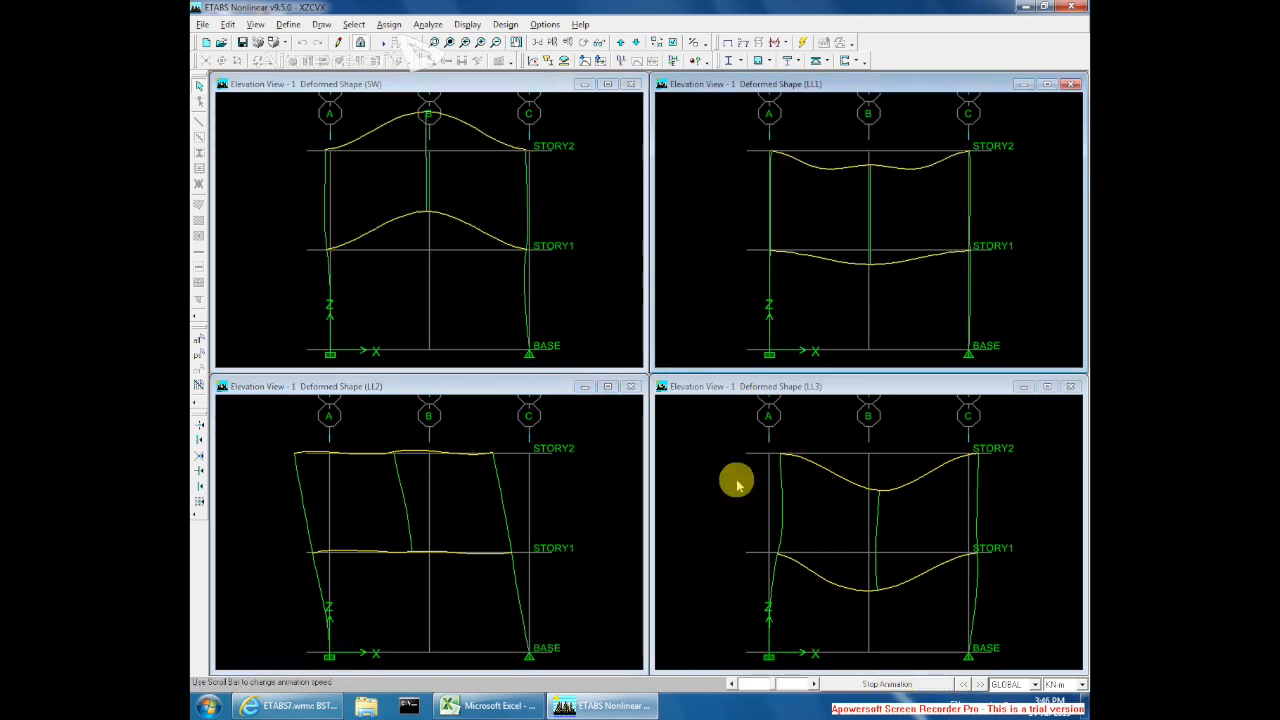
left_click(594, 484)
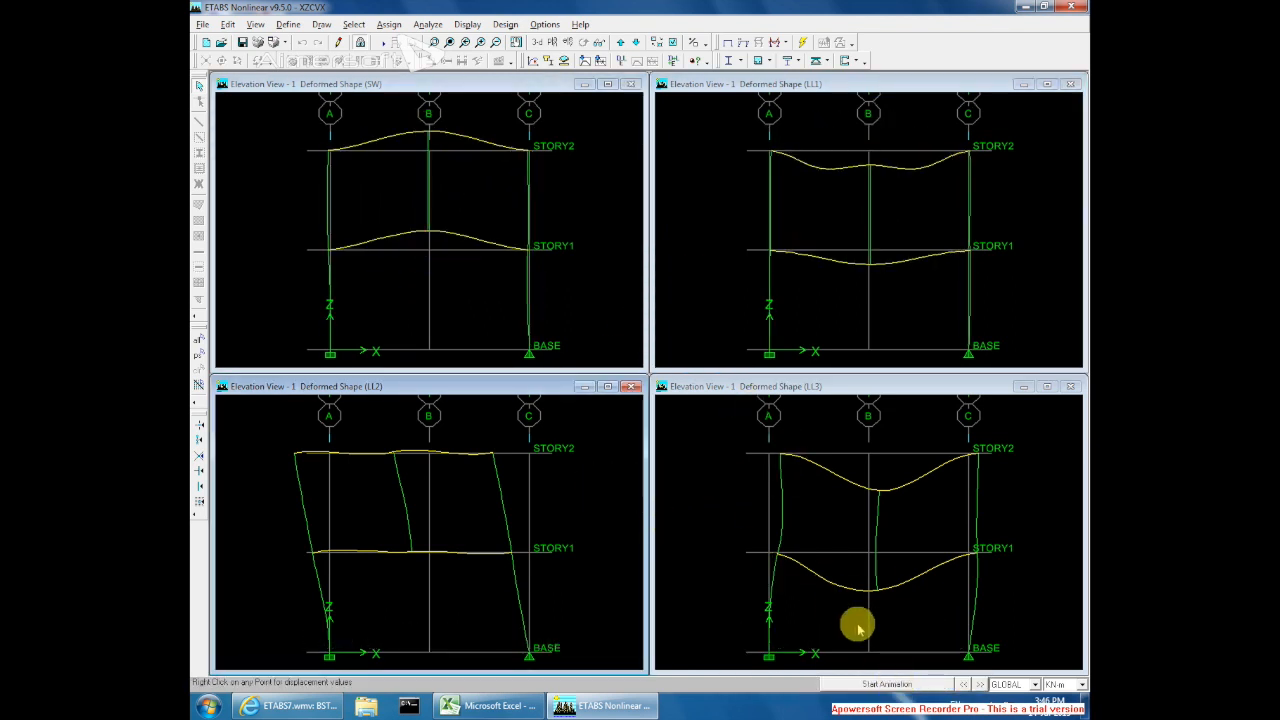
left_click(871, 685)
left_click(762, 507)
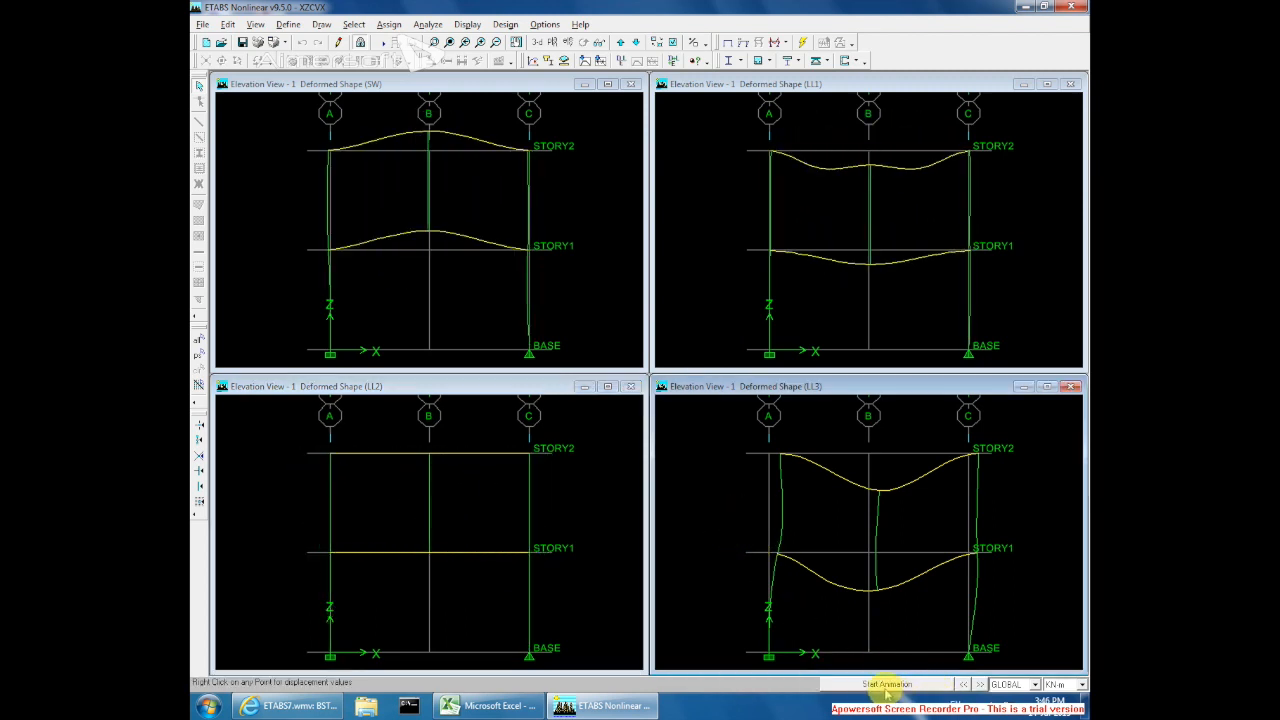
left_click(886, 686)
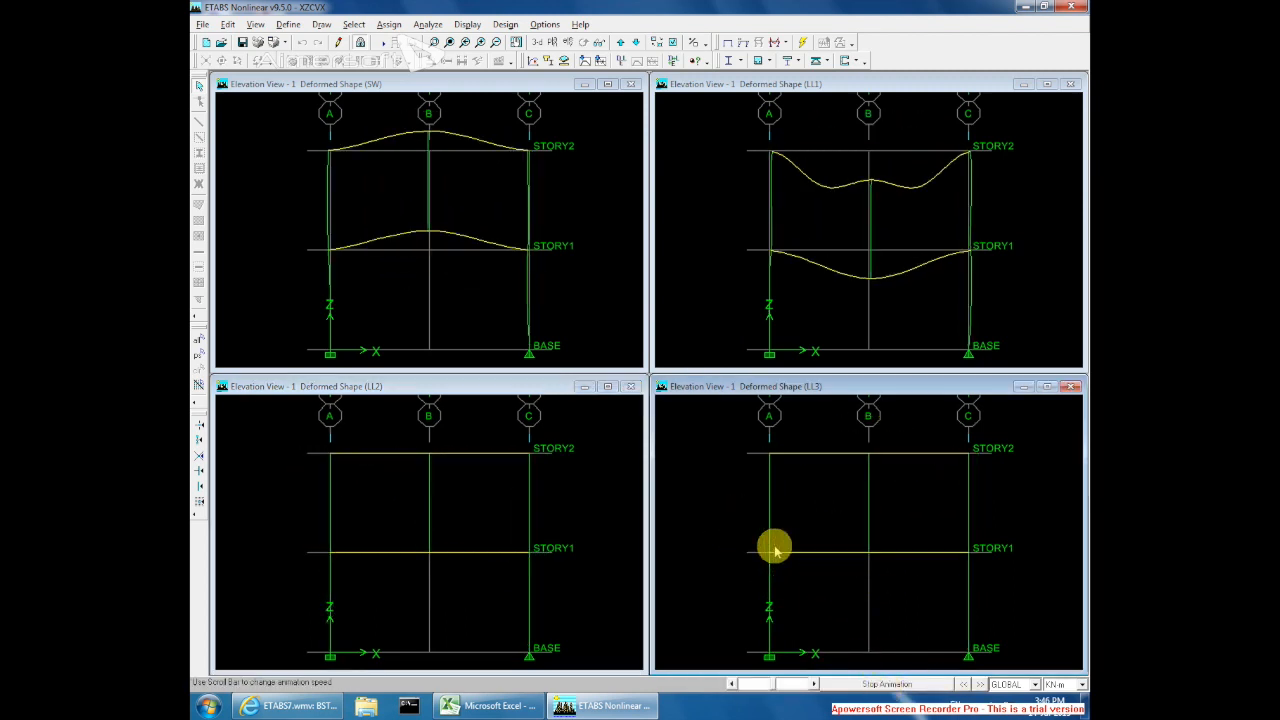
- Display the Frame Output tables for column and beam forces, and copy the entire Beam Forces table
left_click(540, 23)
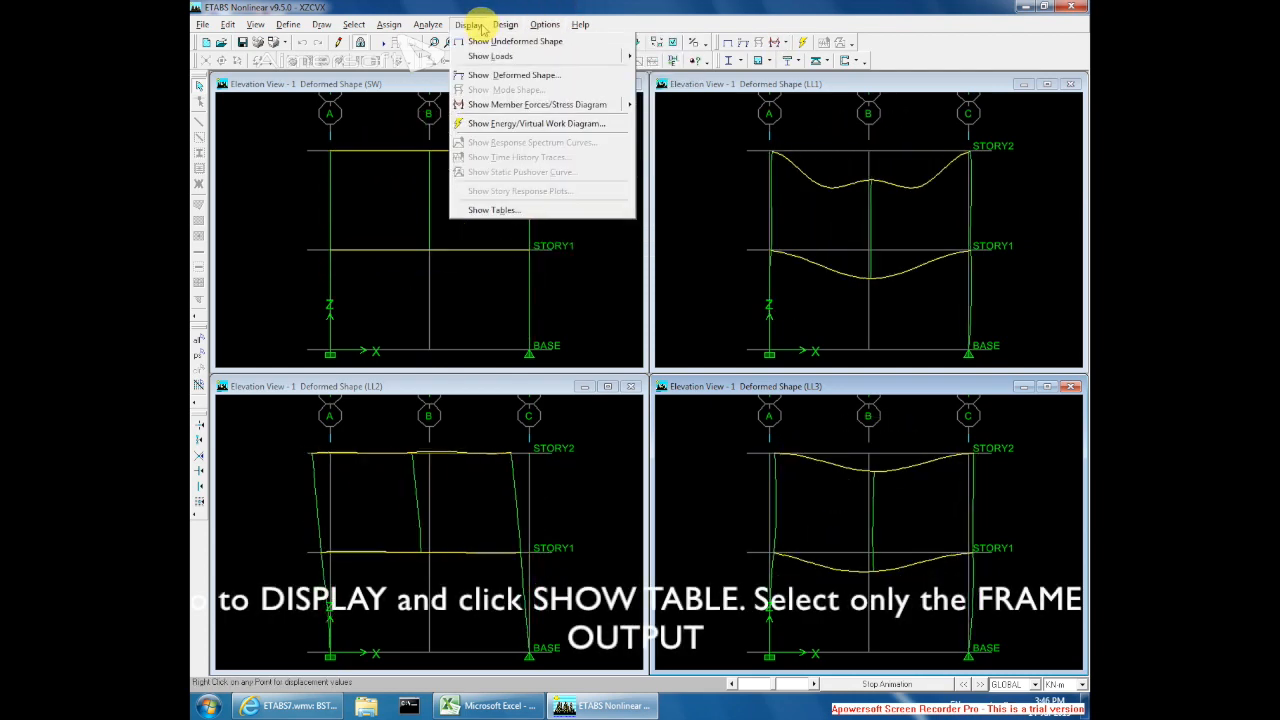
left_click(503, 209)
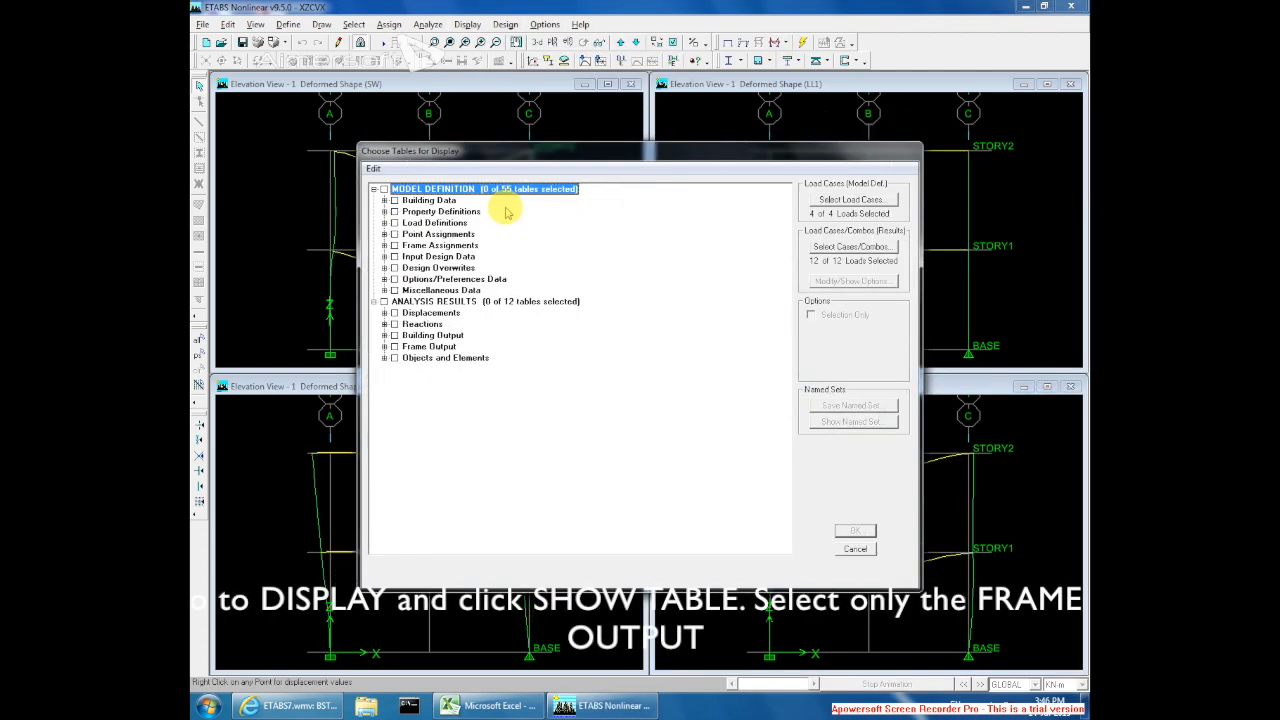
left_click(384, 346)
left_click(396, 358)
left_click(405, 358)
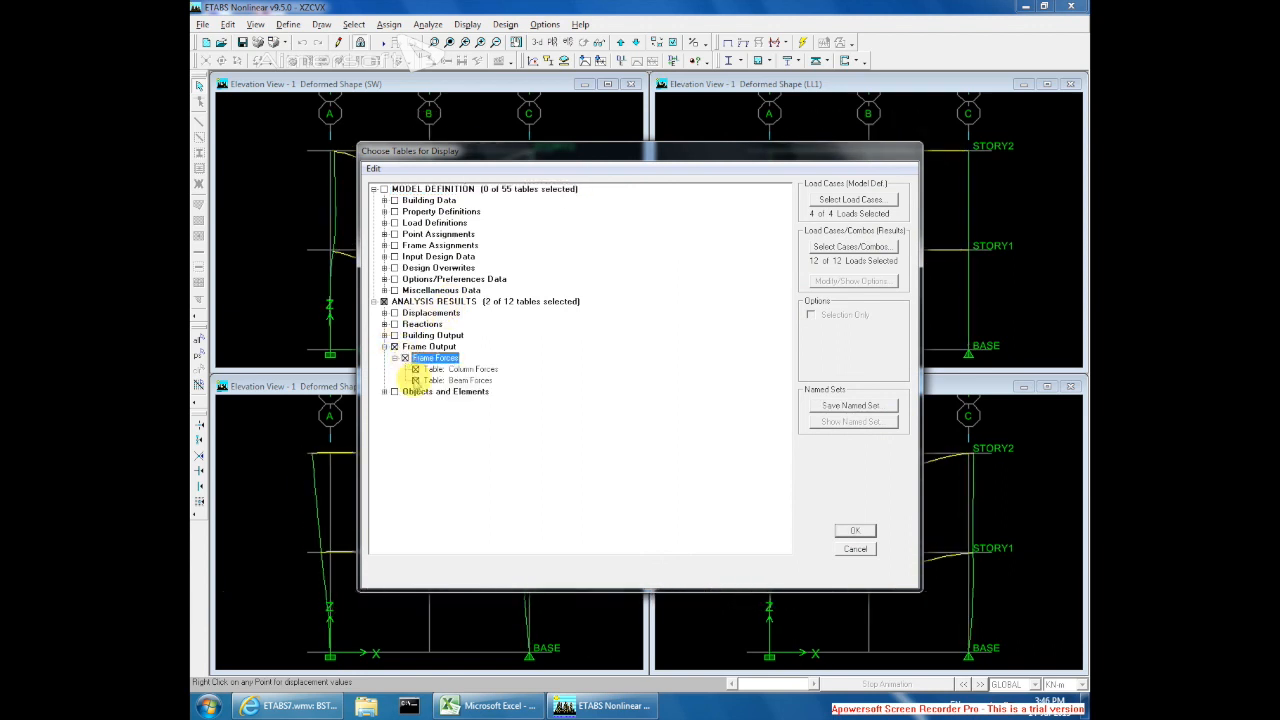
left_click(852, 529)
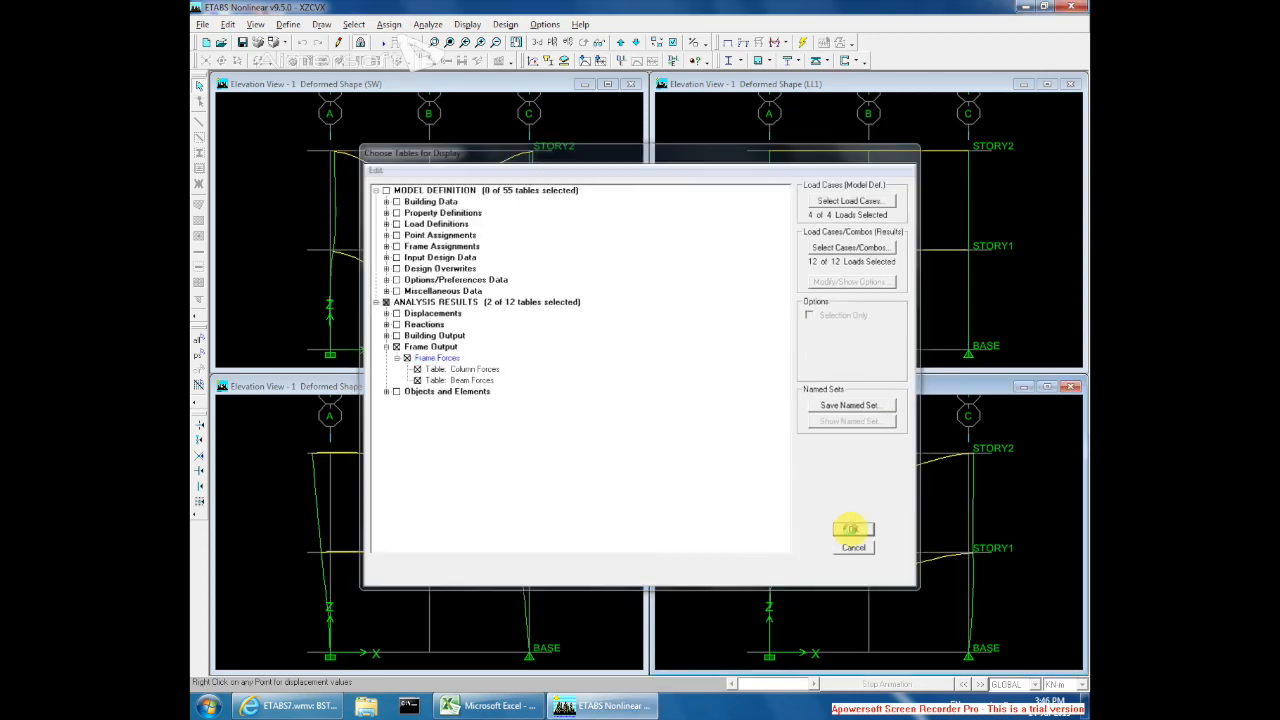
left_click(383, 217)
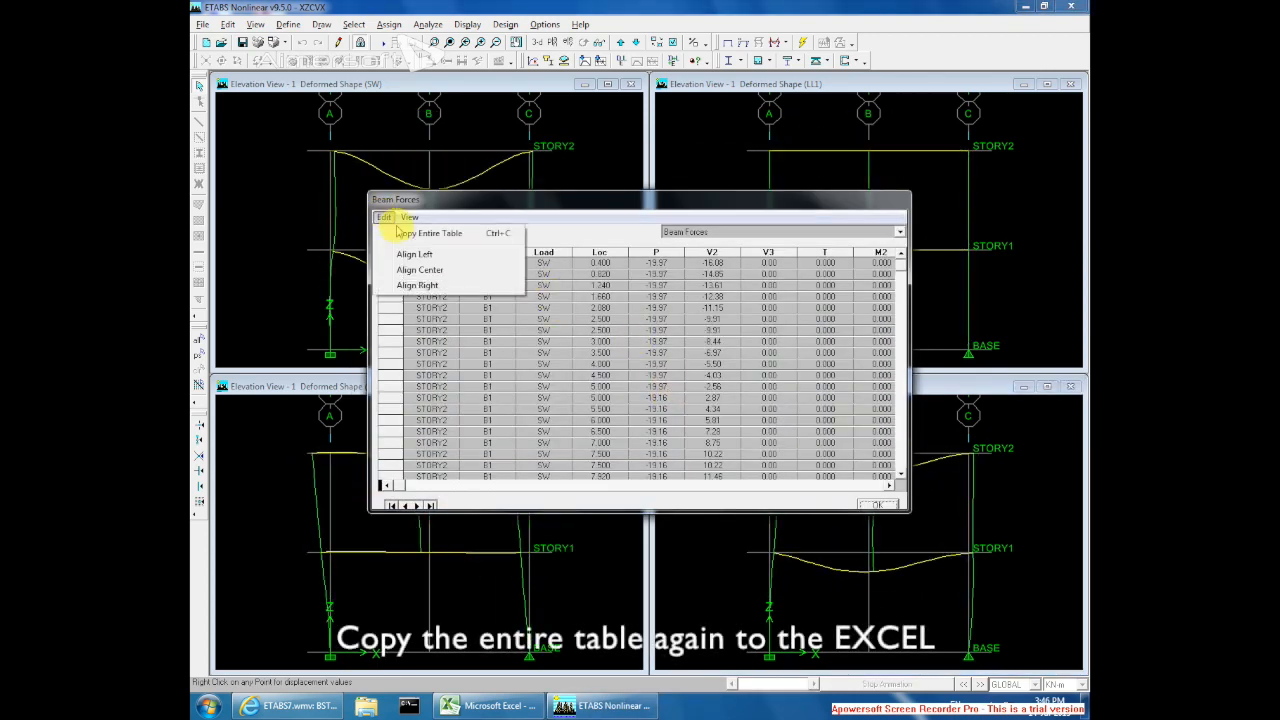
left_click(422, 233)
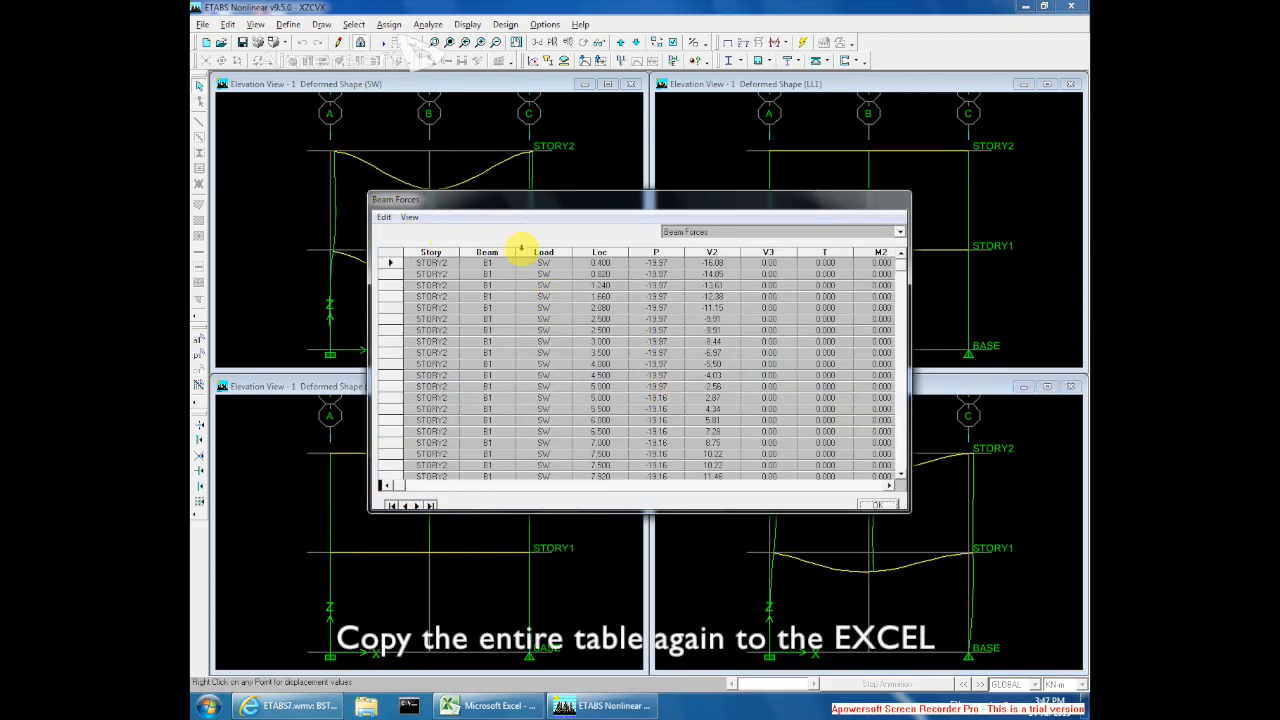
- Switch to the Excel workbook and paste the copied Beam Forces table into Sheet2, starting at cell A1
left_click(500, 707)
left_click(298, 671)
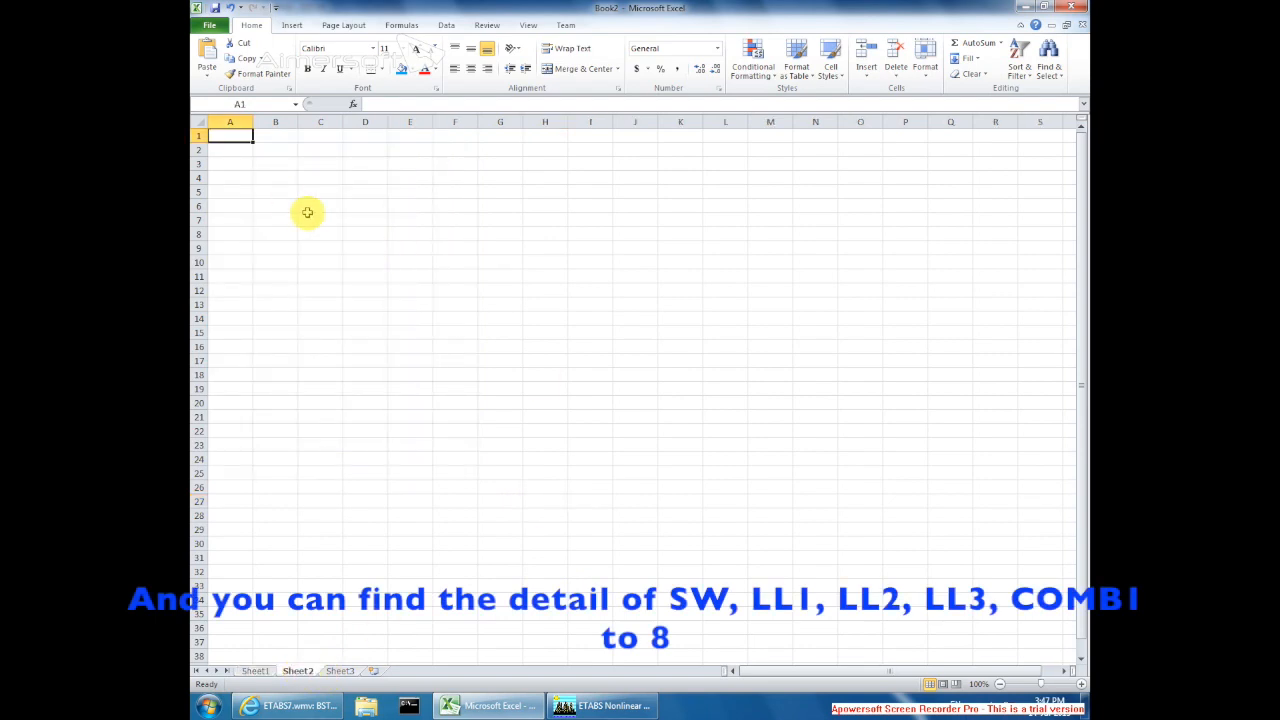
key("ctrl+v")
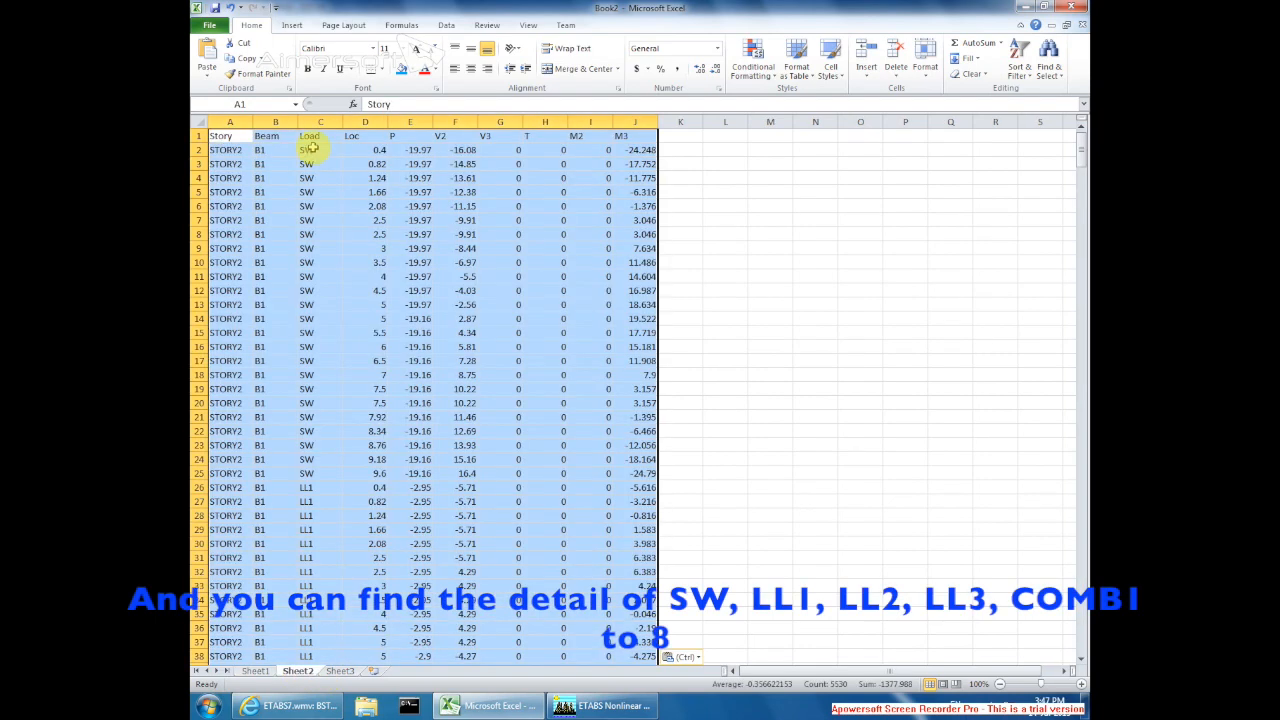
left_click(489, 220)
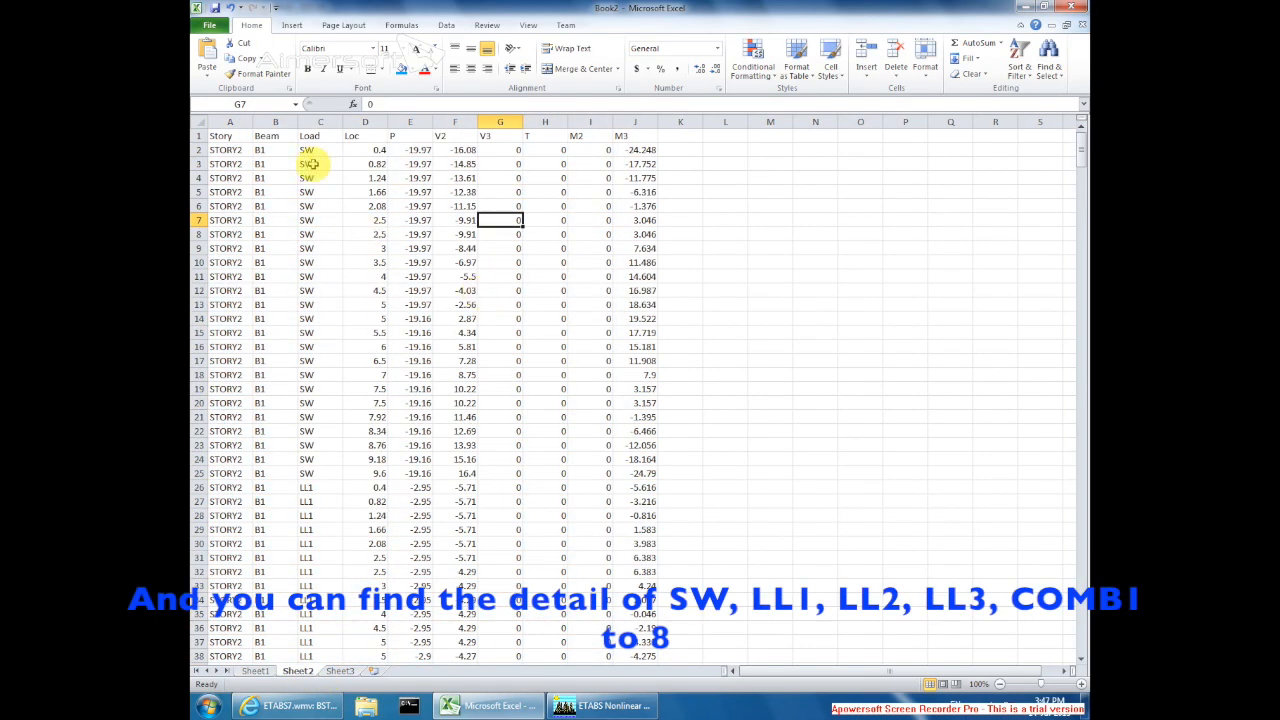
- Examine the pasted beam force rows for the load cases SW, LL1, LL2 and LL3 and the COMB load combinations
left_click_drag(277, 149, 622, 440)
left_click_drag(310, 488, 688, 628)
scroll(602, 551, "down", 9)
left_click_drag(278, 349, 510, 484)
scroll(510, 484, "down", 20)
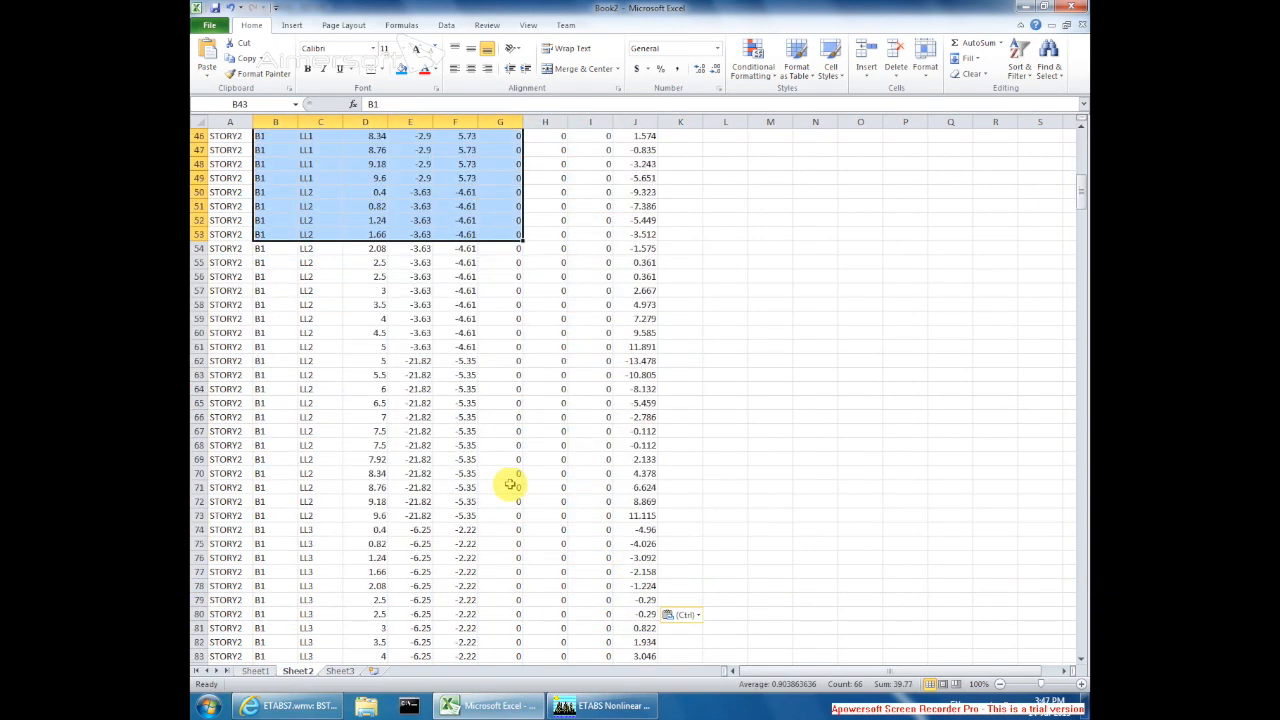
scroll(510, 484, "up", 4)
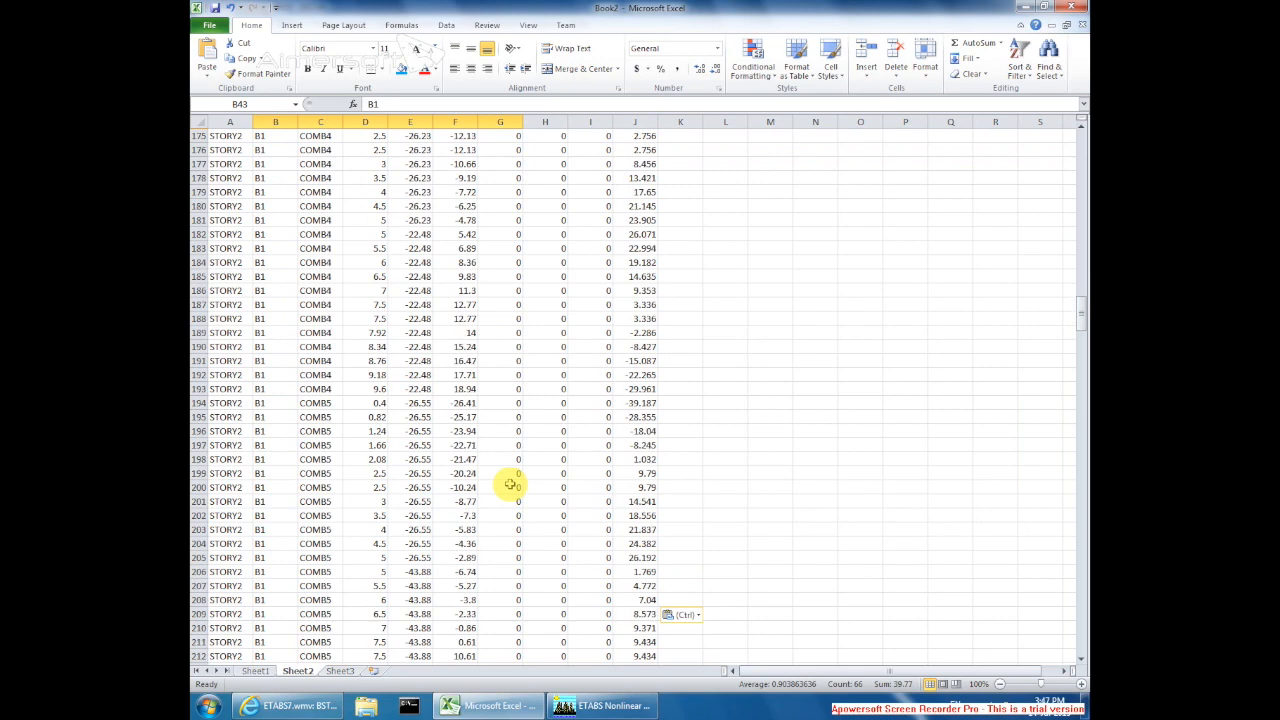
left_click_drag(1081, 292, 1081, 125)
left_click(770, 272)
scroll(515, 238, "down", 3)
scroll(515, 238, "down", 12)
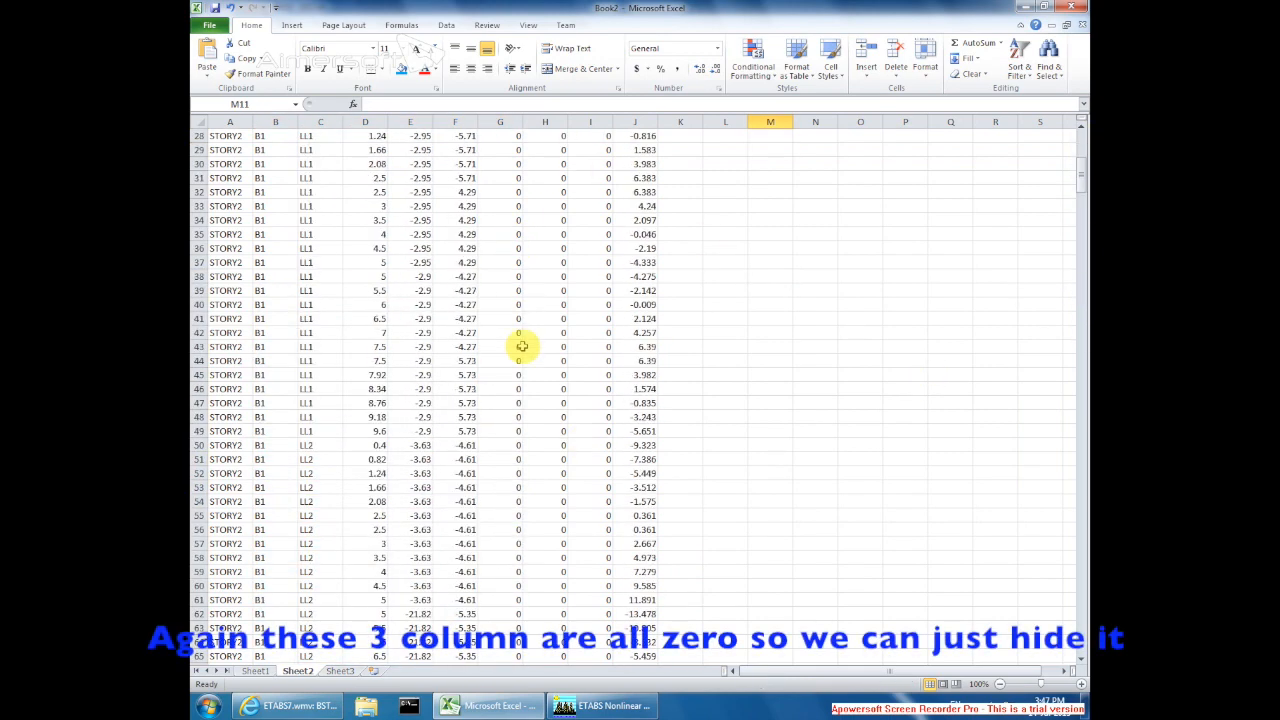
- Hide the V3, T and M2 columns (G to I) of the beam forces table on Sheet2
scroll(520, 423, "up", 15)
left_click(500, 121)
left_click(545, 121)
left_click(590, 121)
left_click_drag(514, 121, 590, 121)
mouse_move(1077, 155)
left_mouse_down()
mouse_move(1071, 217)
mouse_move(1066, 129)
mouse_move(1068, 140)
left_mouse_up()
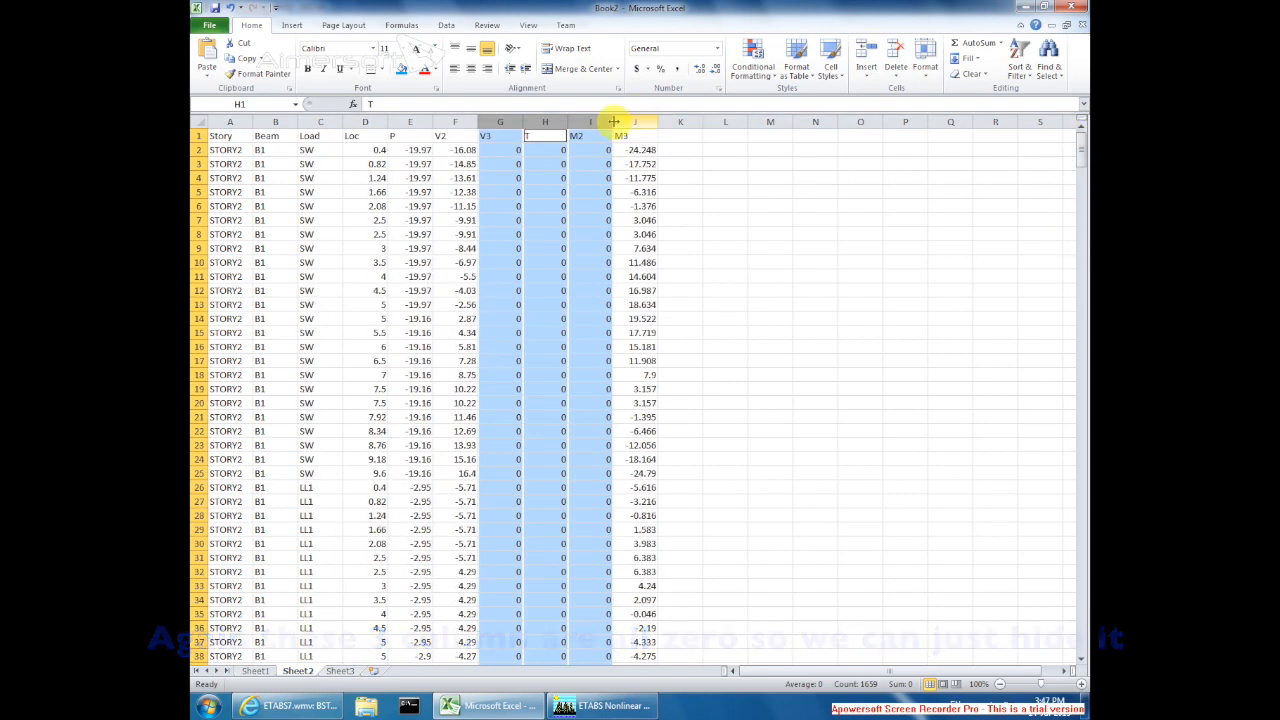
right_click(604, 125)
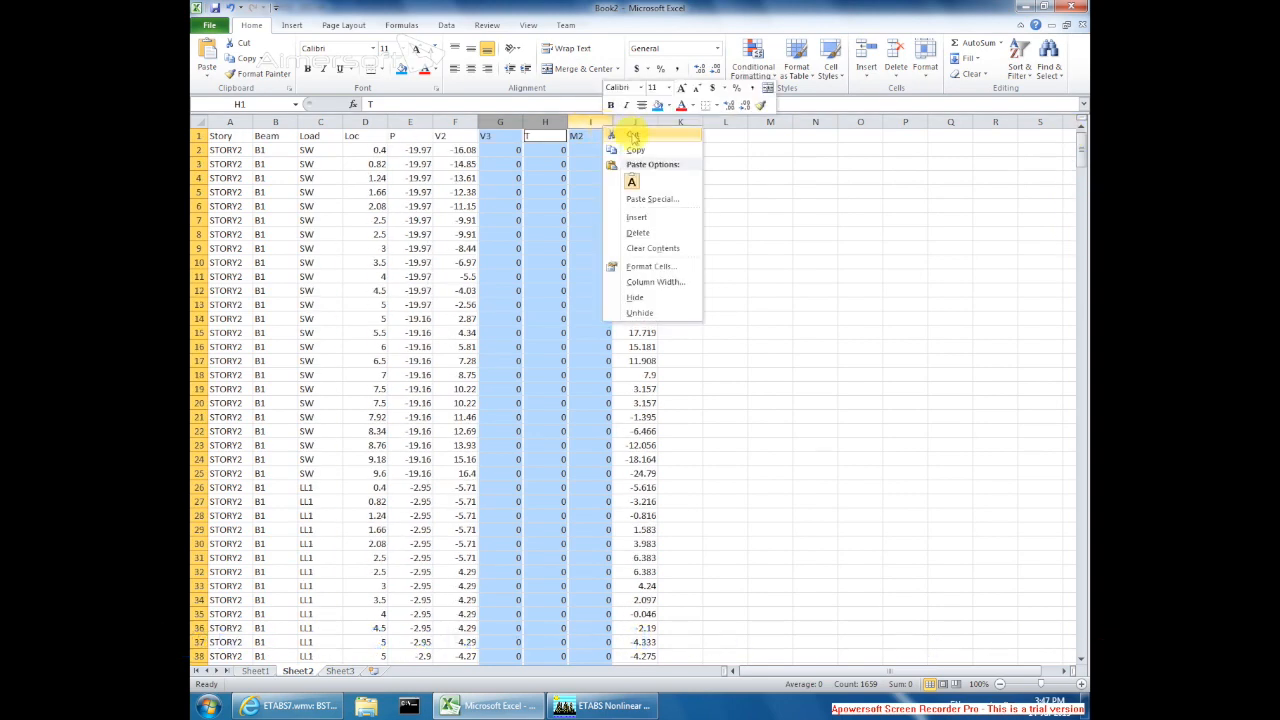
left_click(638, 300)
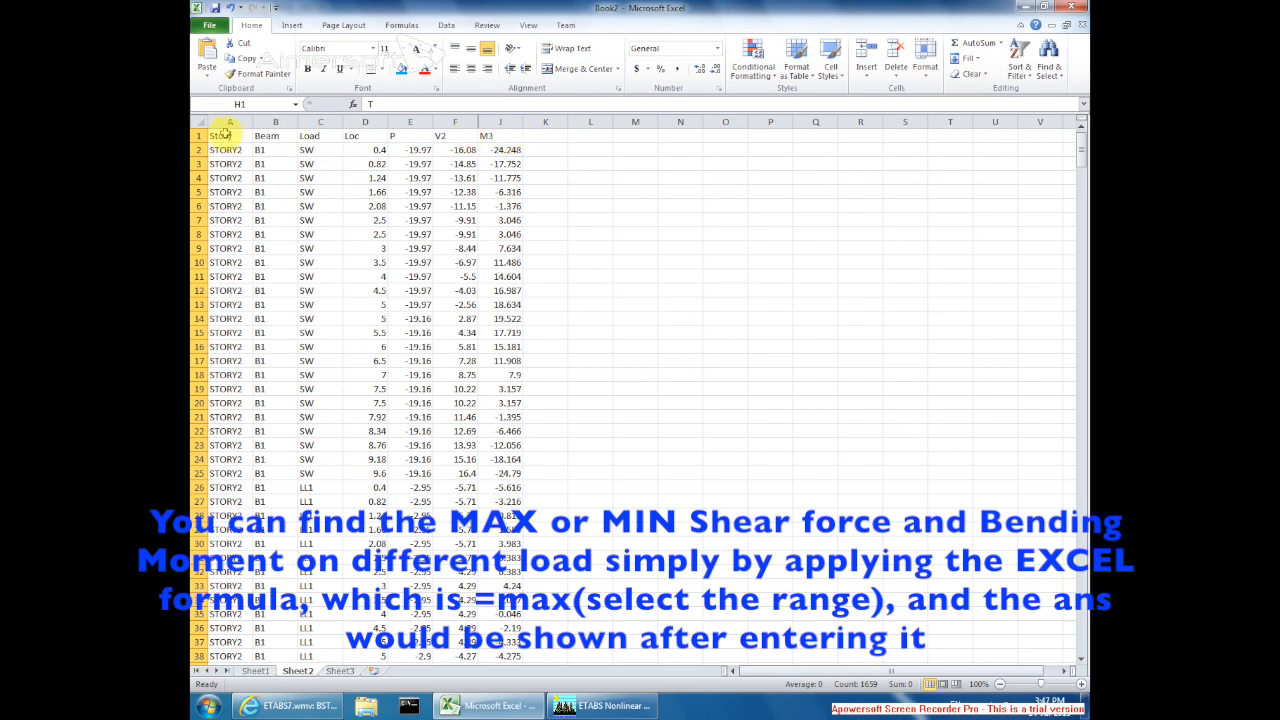
left_click_drag(226, 133, 500, 135)
right_click(503, 134)
left_click(597, 158)
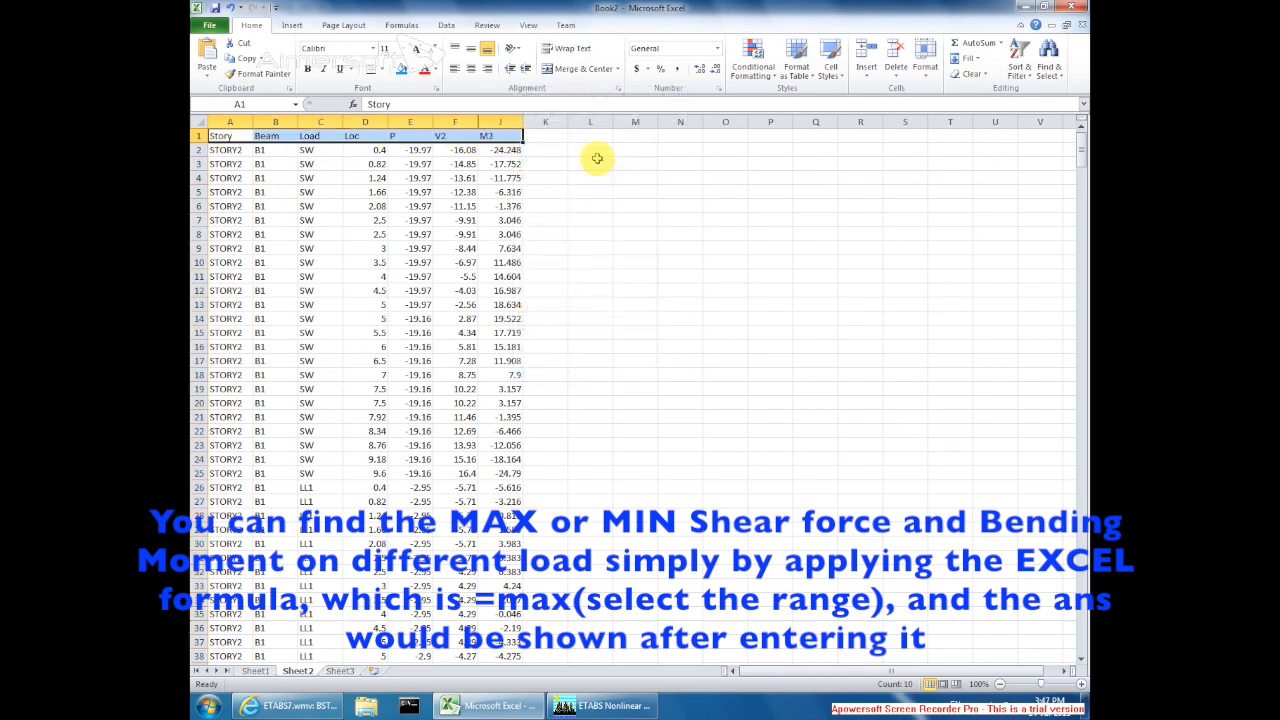
left_click(775, 194)
scroll(565, 449, "down", 2)
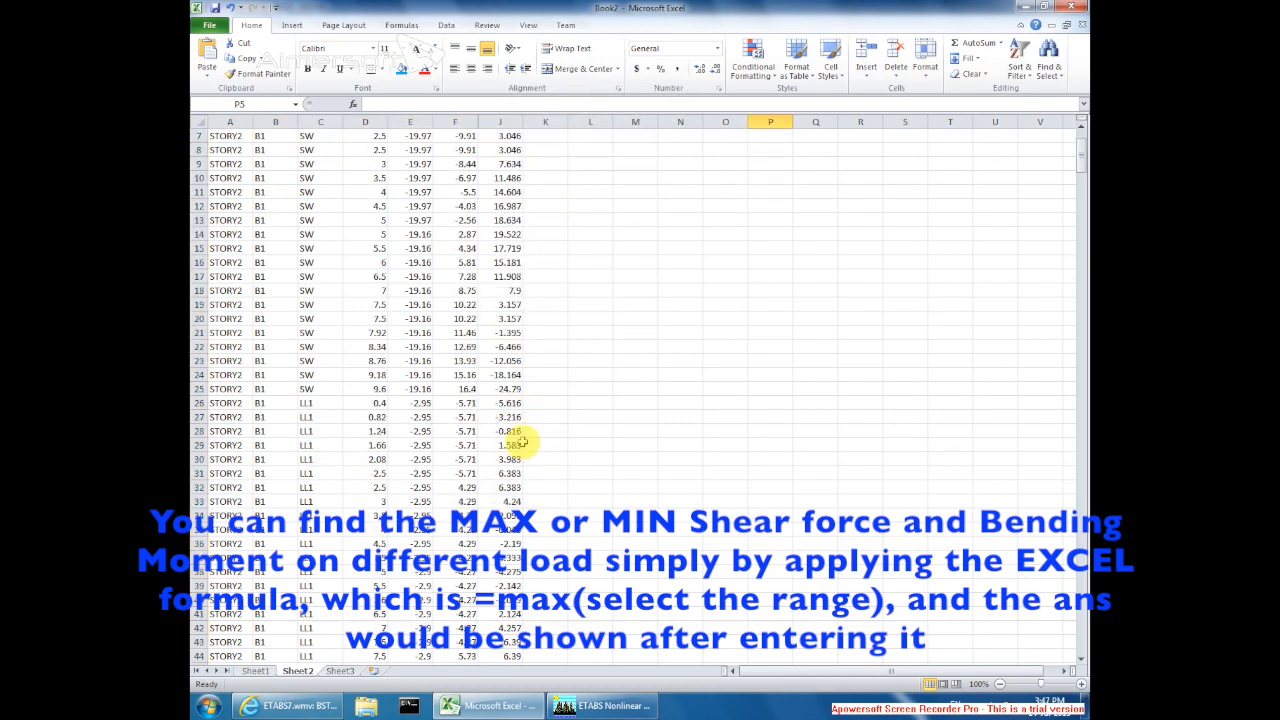
scroll(519, 445, "up", 2)
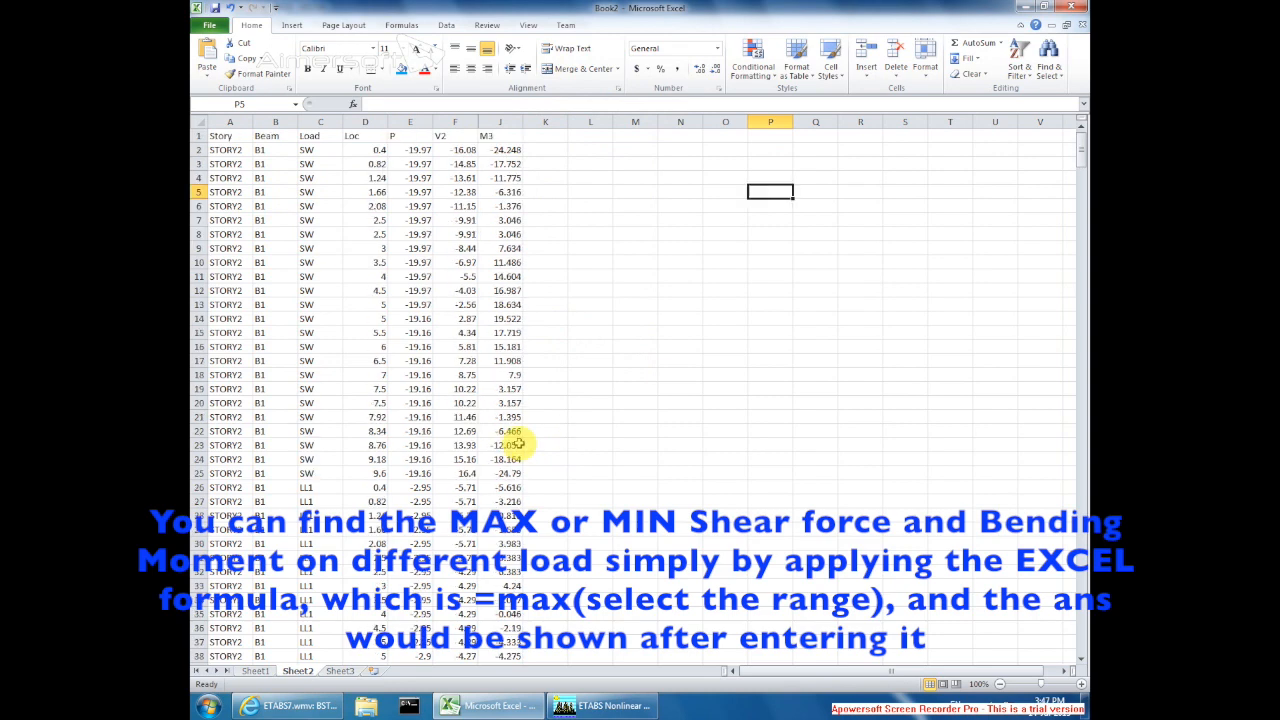
- Try to enter the formula =MAX() in cell L2 beside the beam forces table
left_click(595, 150)
type("=ma")
key("BackSpace")
key("BackSpace")
key("BackSpace")
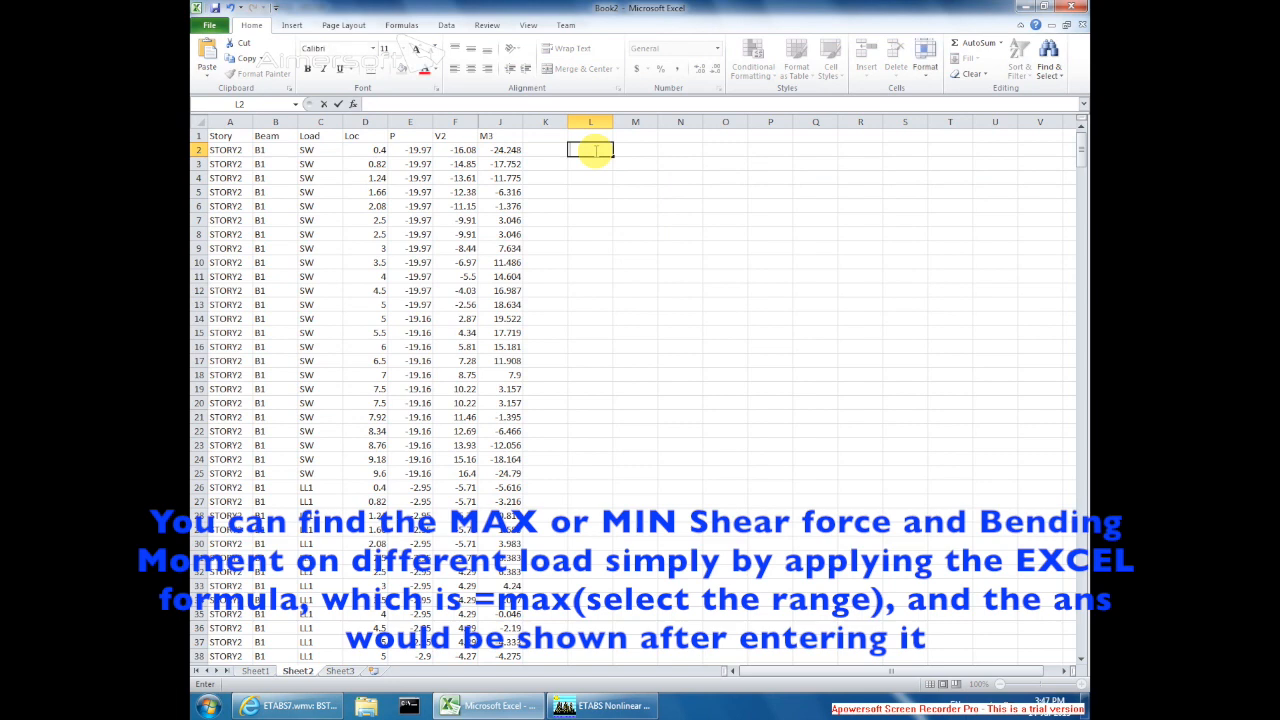
type("MAX")
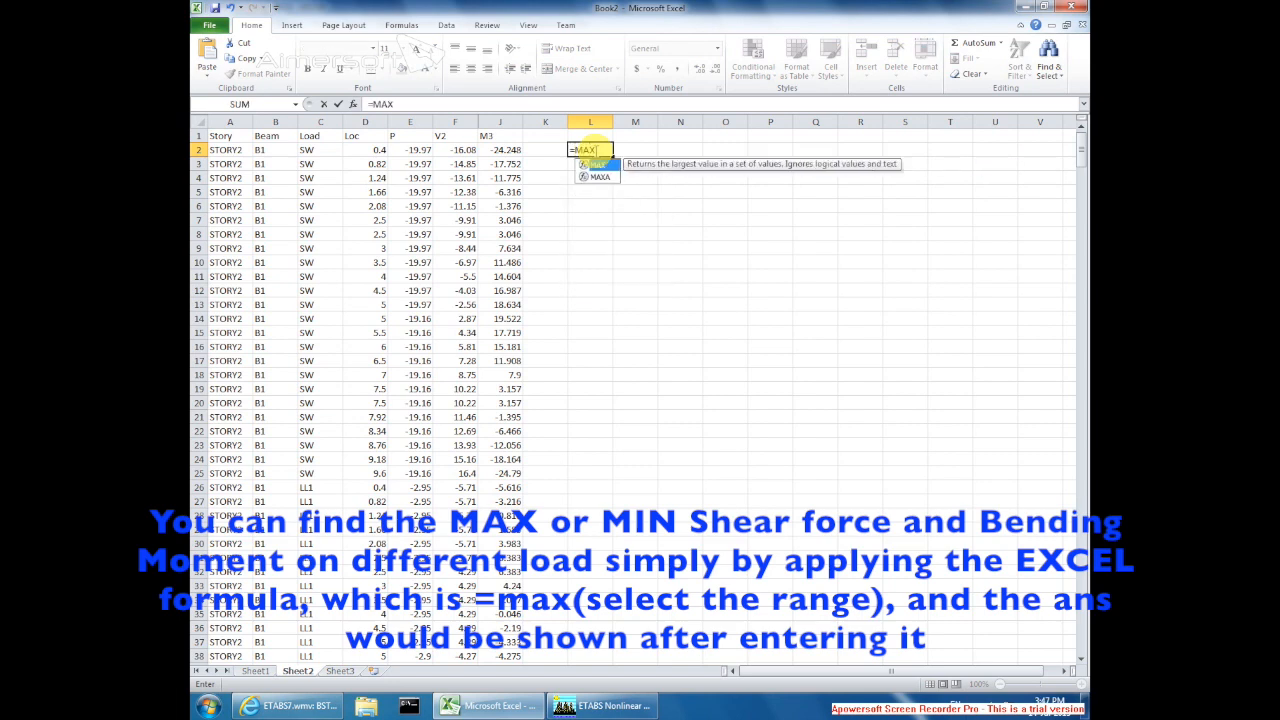
type("(")
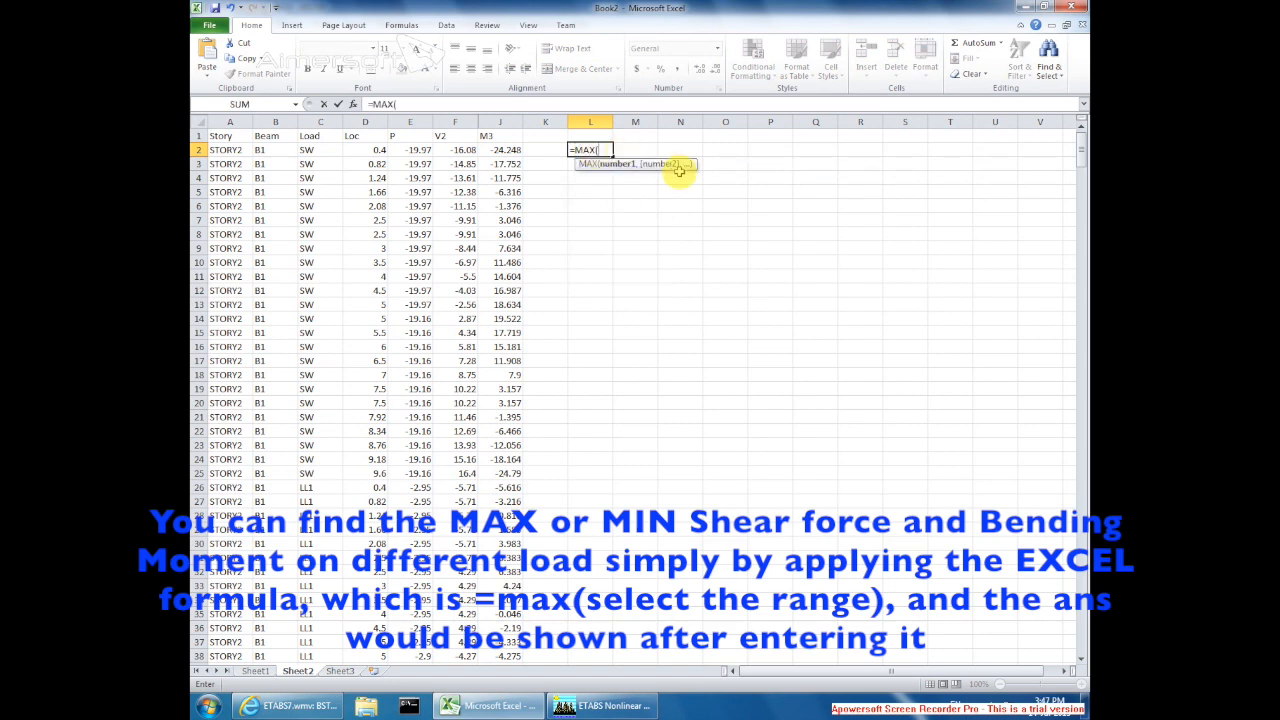
key("Return")
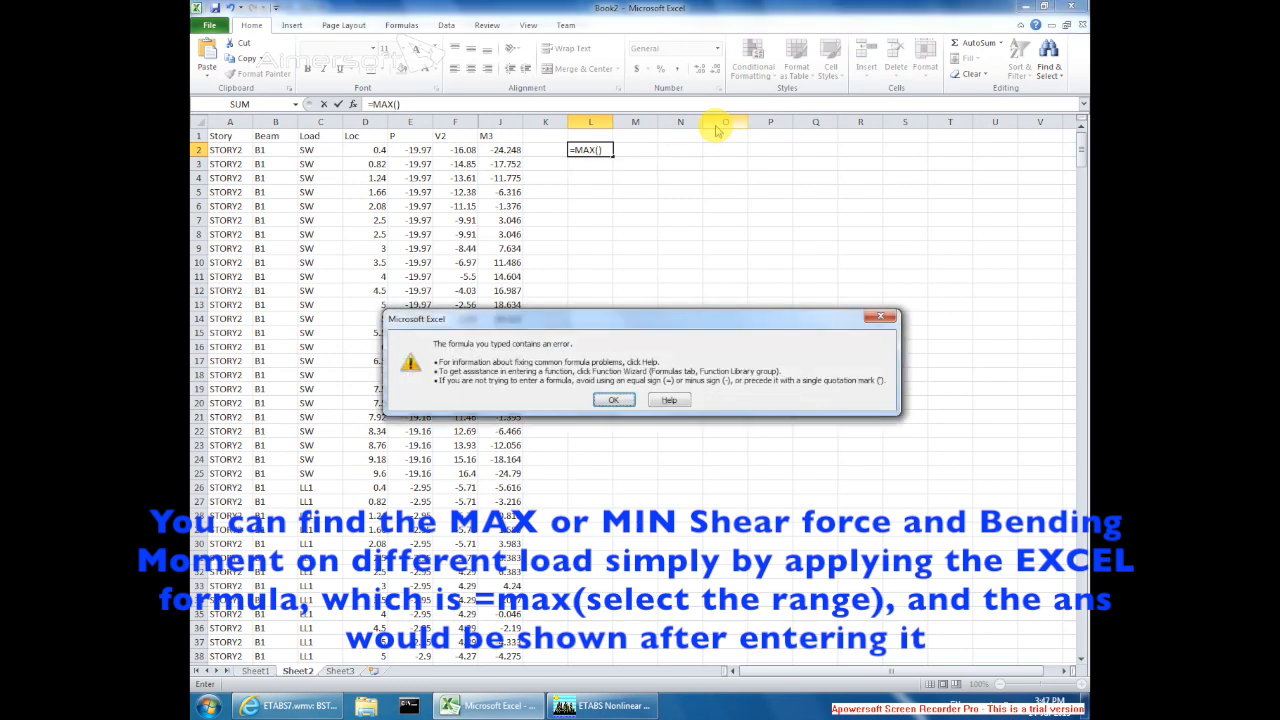
left_click(617, 401)
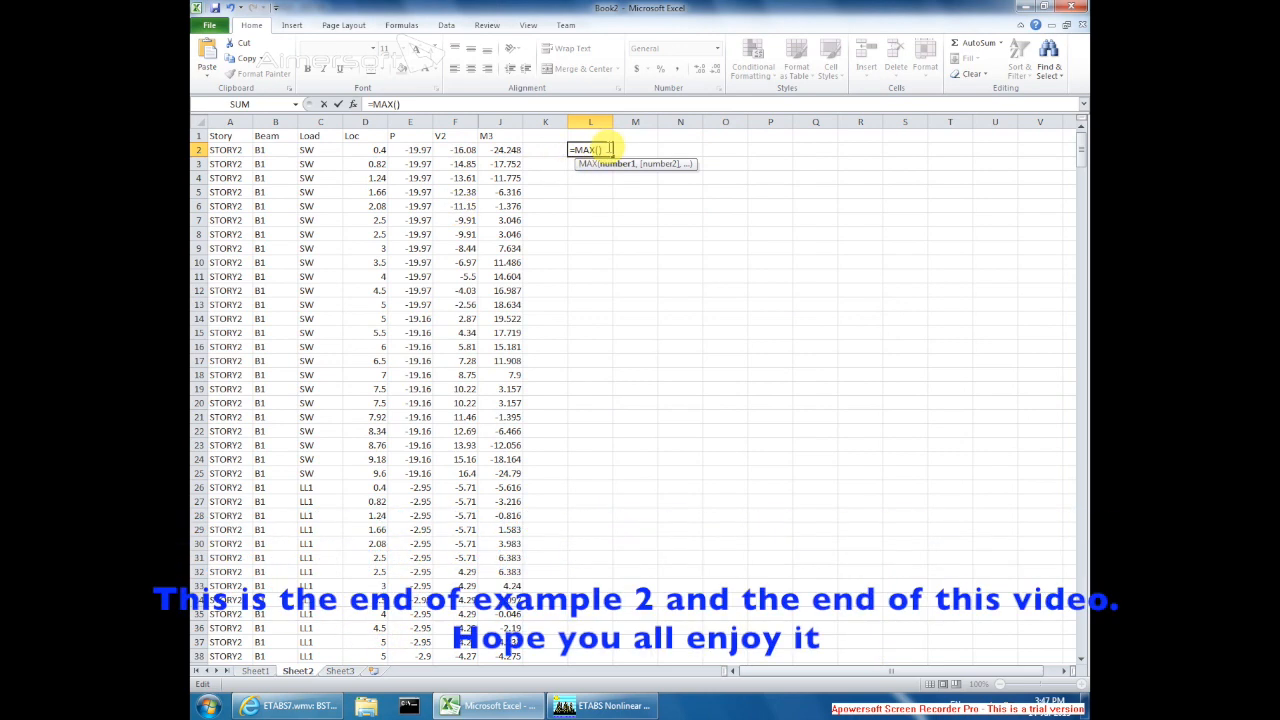
key("Escape")
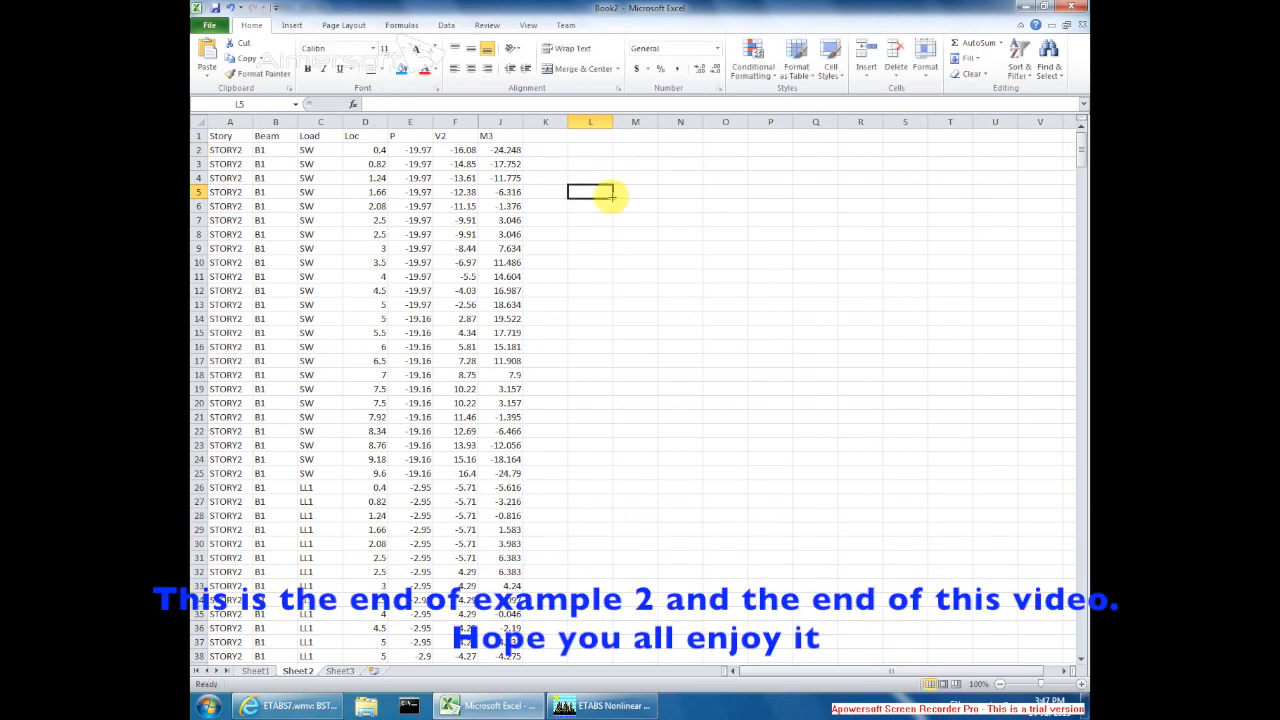